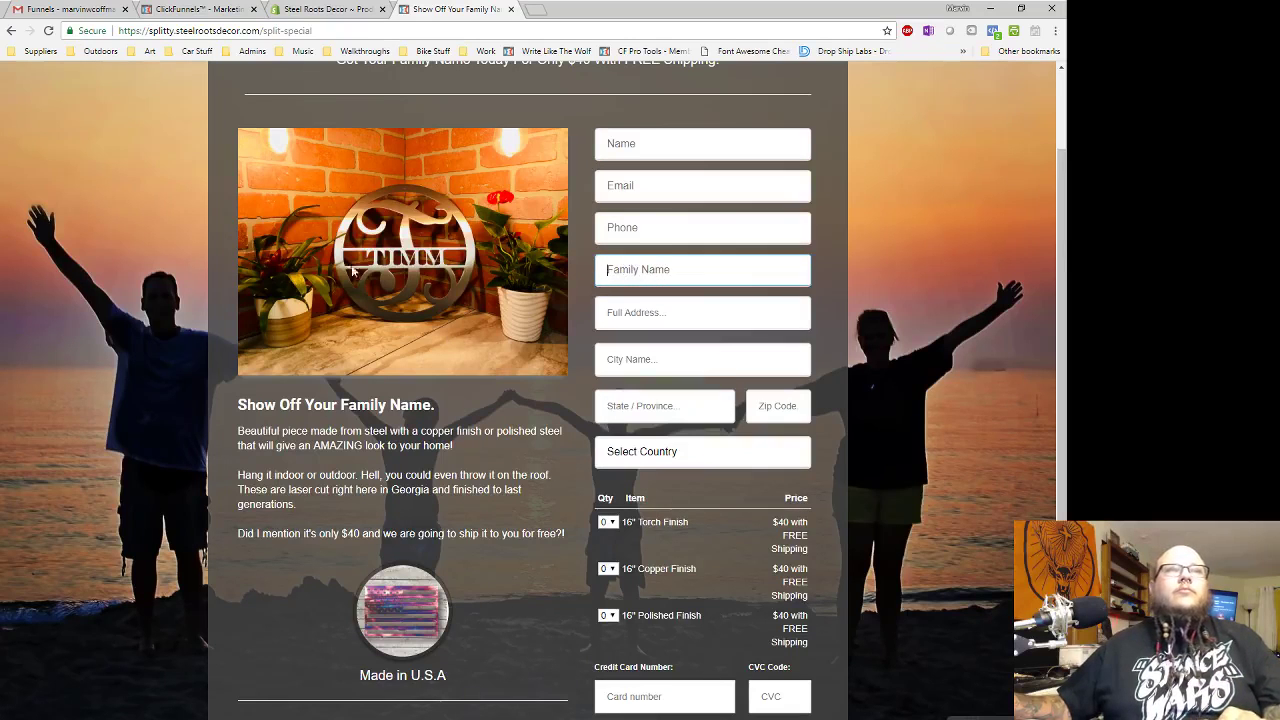
- Load the dragonfly.steelrootsdecor.com dragonfly-special page ($39, free shipping) in a new tab and look over it
{"action": "scroll", "coordinate": [489, 308], "scroll_direction": "up", "scroll_amount": 2}
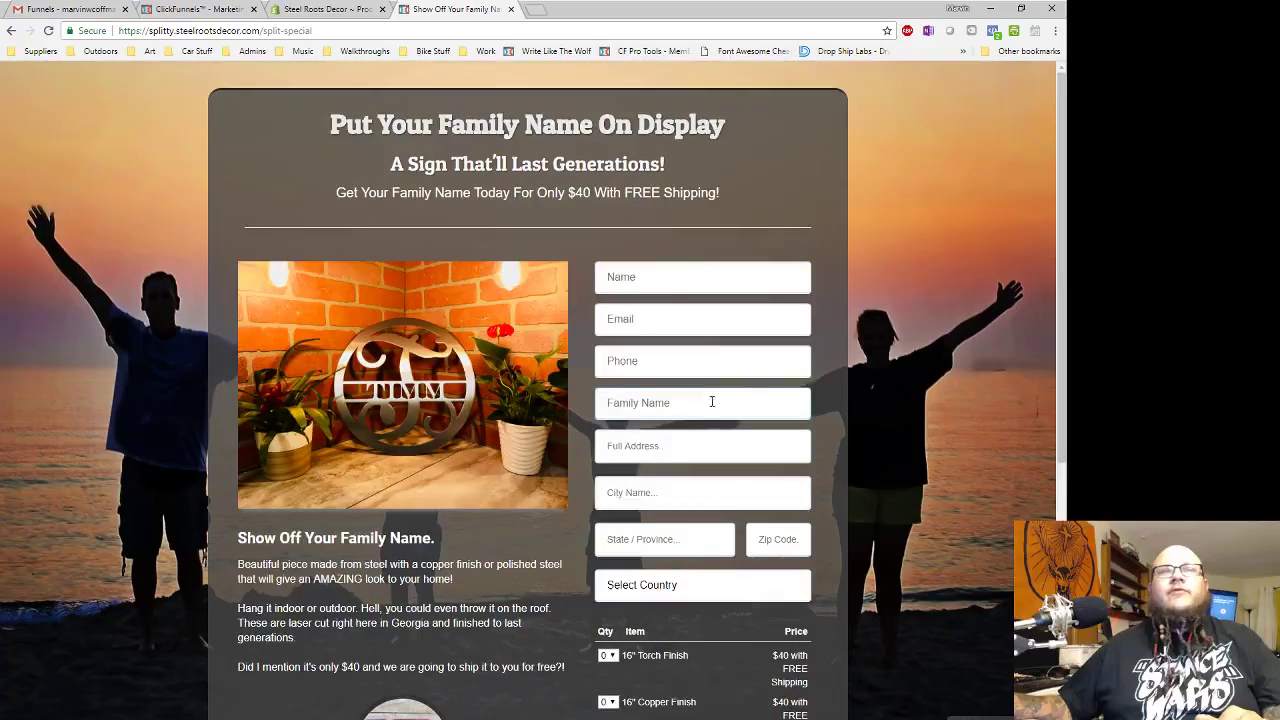
{"action": "scroll", "coordinate": [682, 341], "scroll_direction": "down", "scroll_amount": 4}
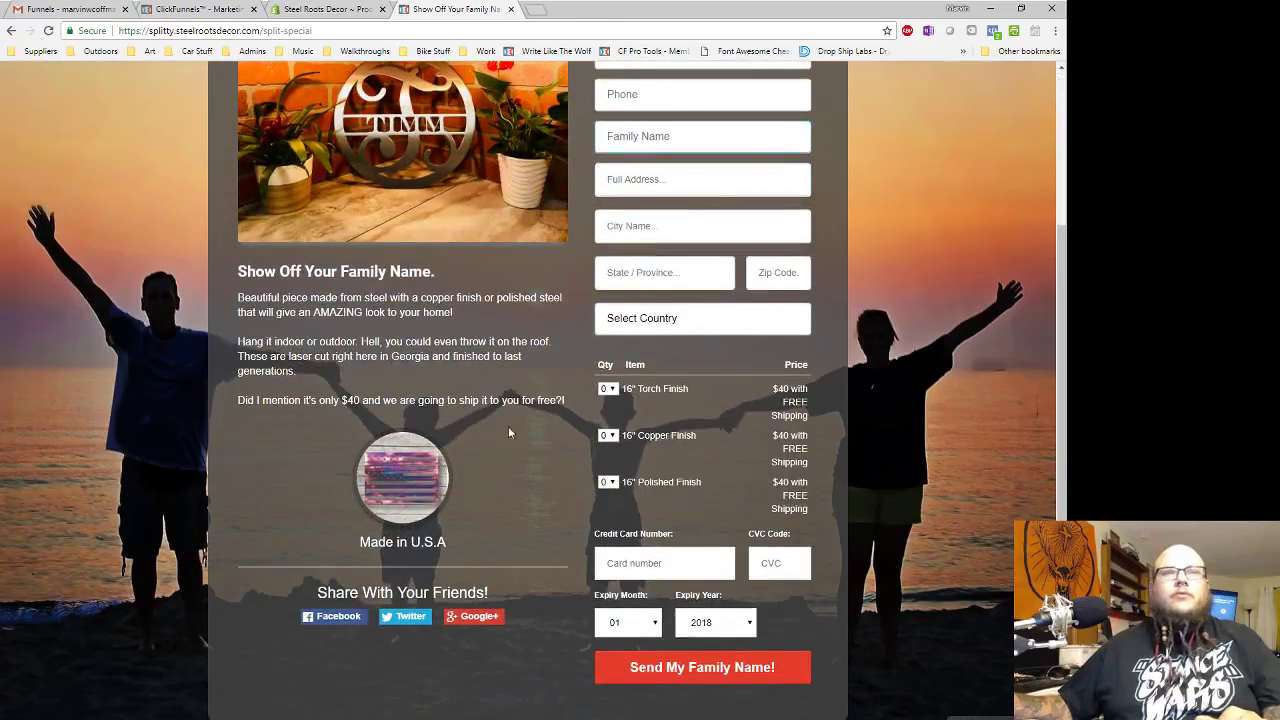
{"action": "scroll", "coordinate": [383, 459], "scroll_direction": "up", "scroll_amount": 4}
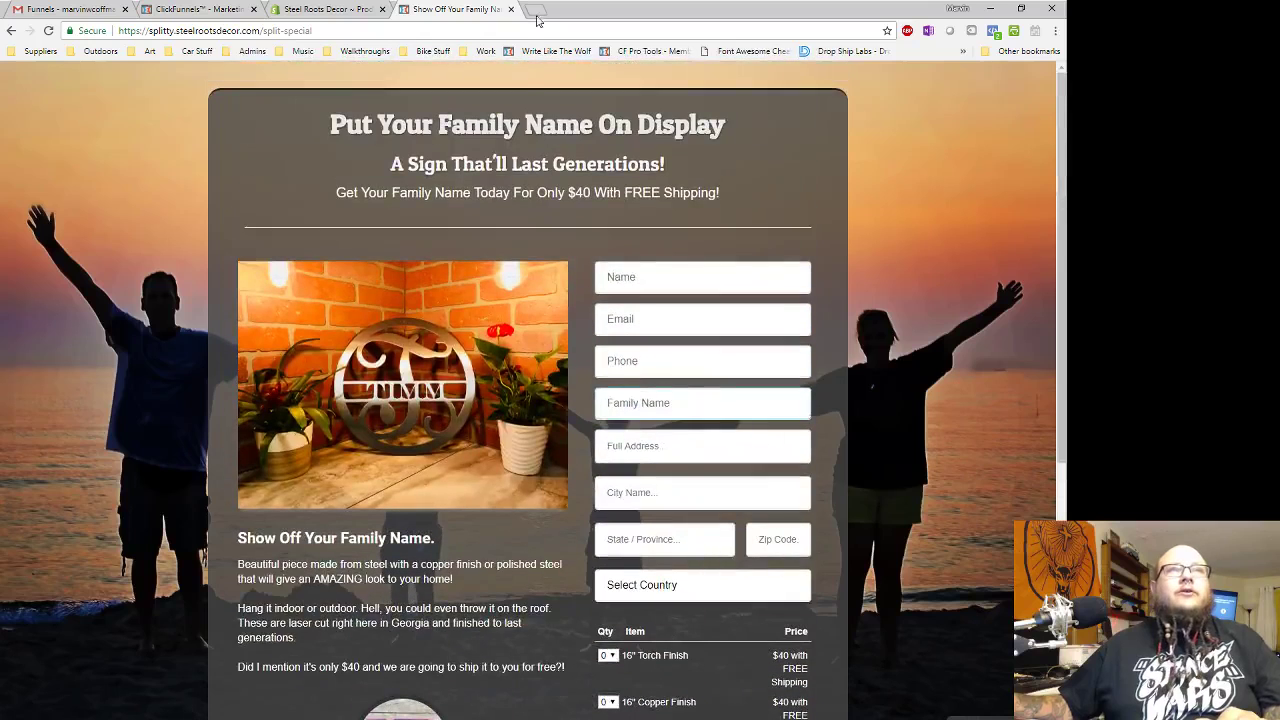
{"action": "left_click", "coordinate": [537, 14]}
{"action": "type", "text": "dragon"}
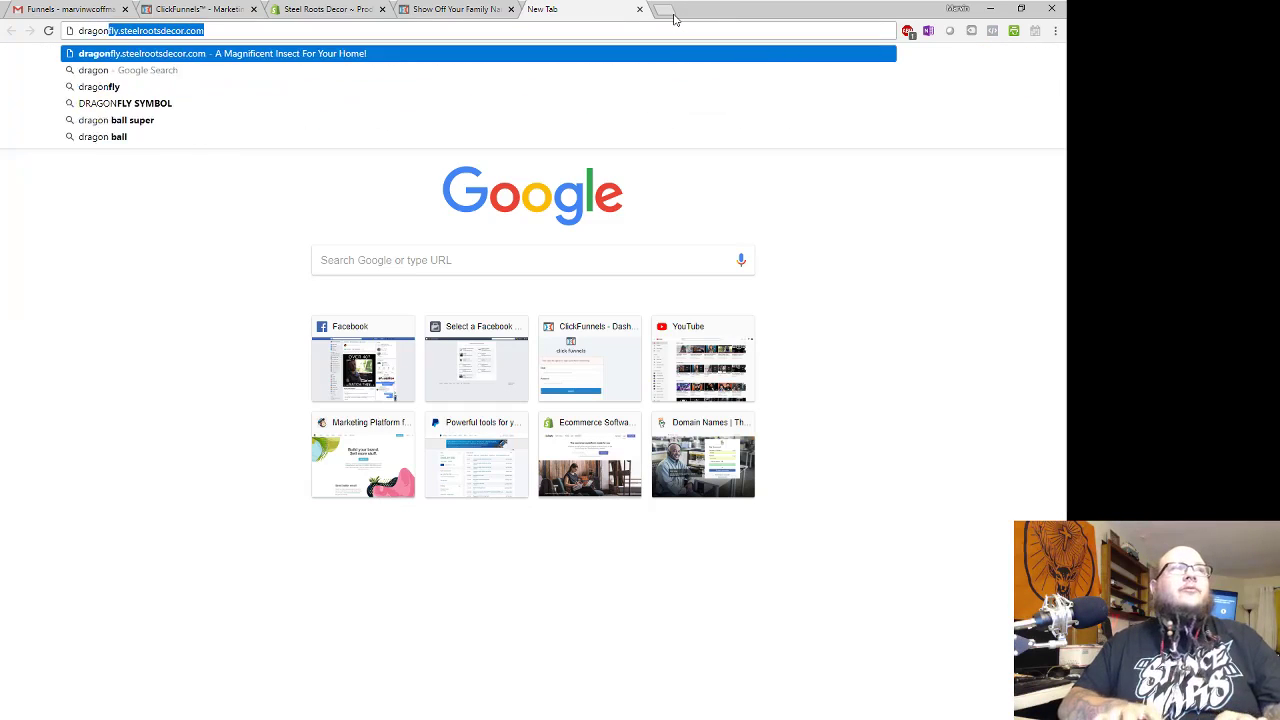
{"action": "key", "text": "Return"}
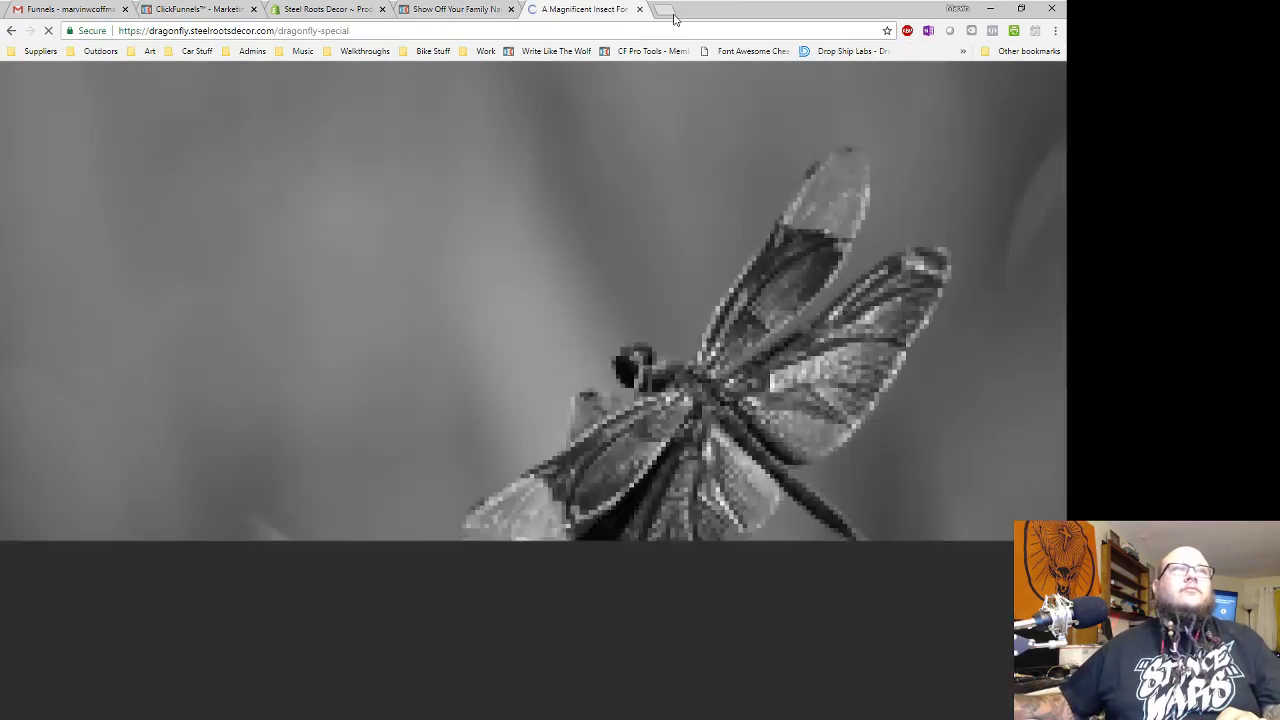
{"action": "scroll", "coordinate": [538, 293], "scroll_direction": "down", "scroll_amount": 2}
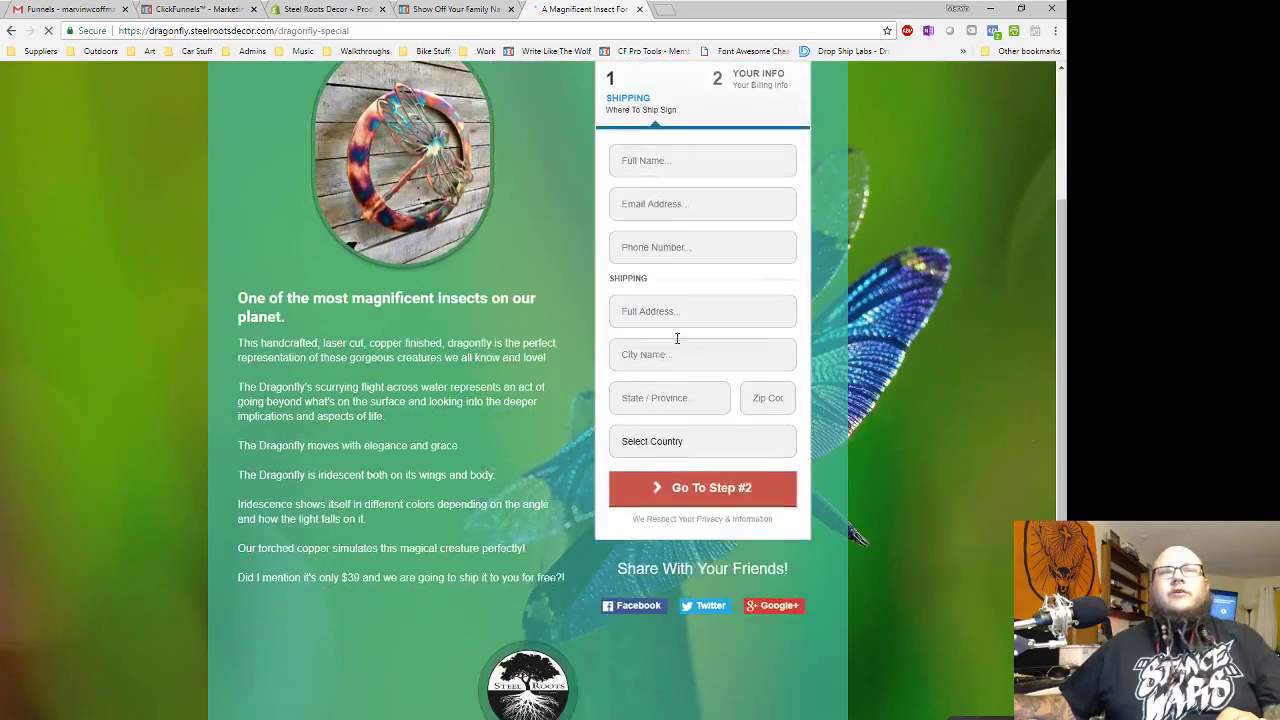
{"action": "scroll", "coordinate": [729, 357], "scroll_direction": "down", "scroll_amount": 2}
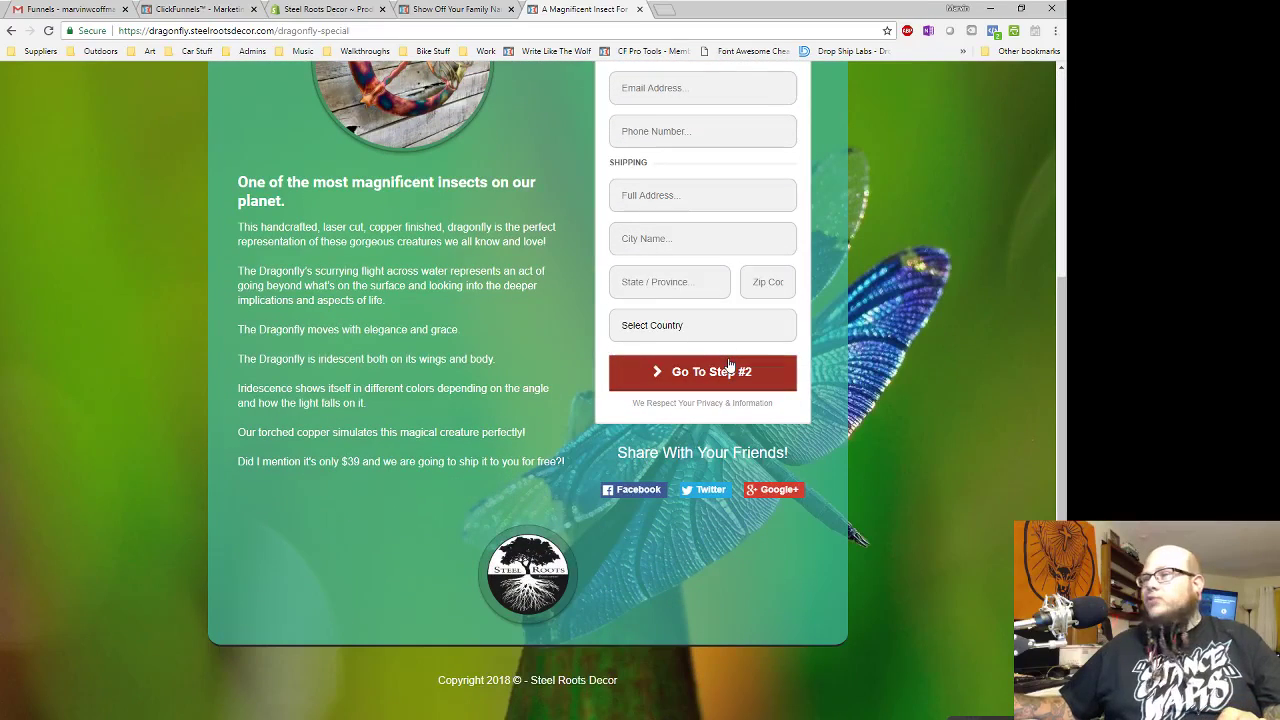
{"action": "scroll", "coordinate": [575, 402], "scroll_direction": "up", "scroll_amount": 3}
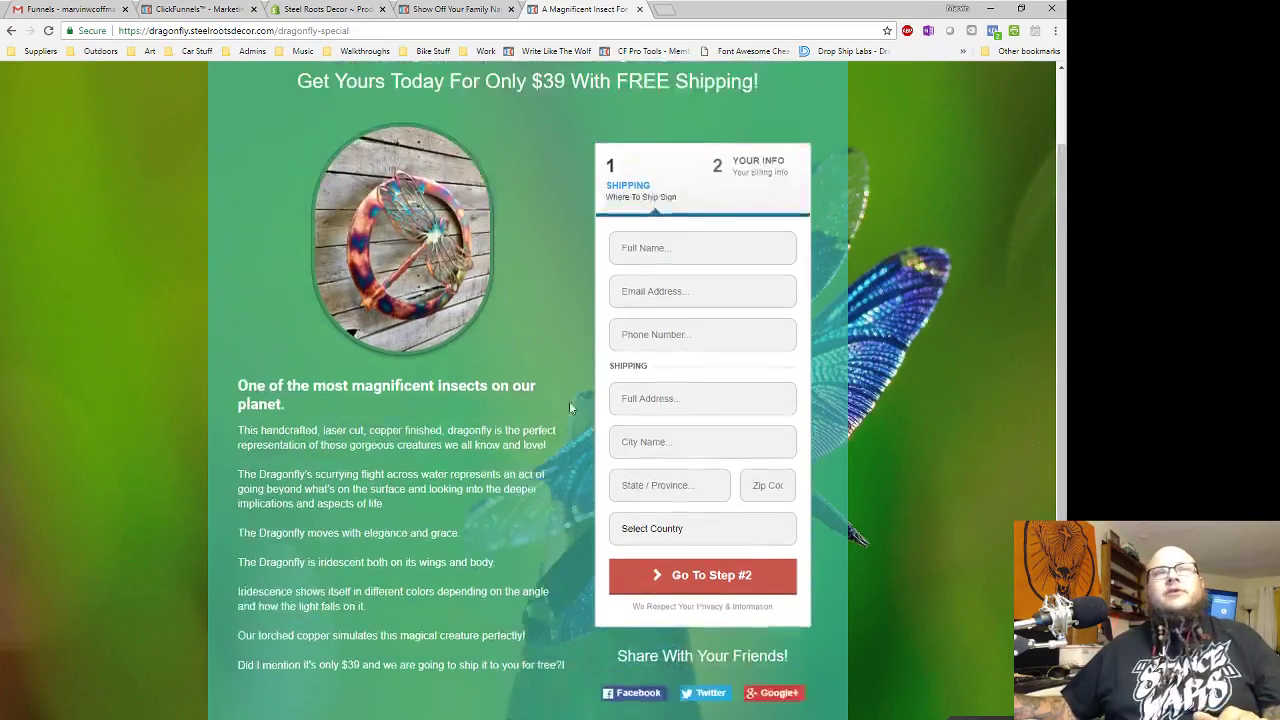
{"action": "scroll", "coordinate": [410, 358], "scroll_direction": "up", "scroll_amount": 1}
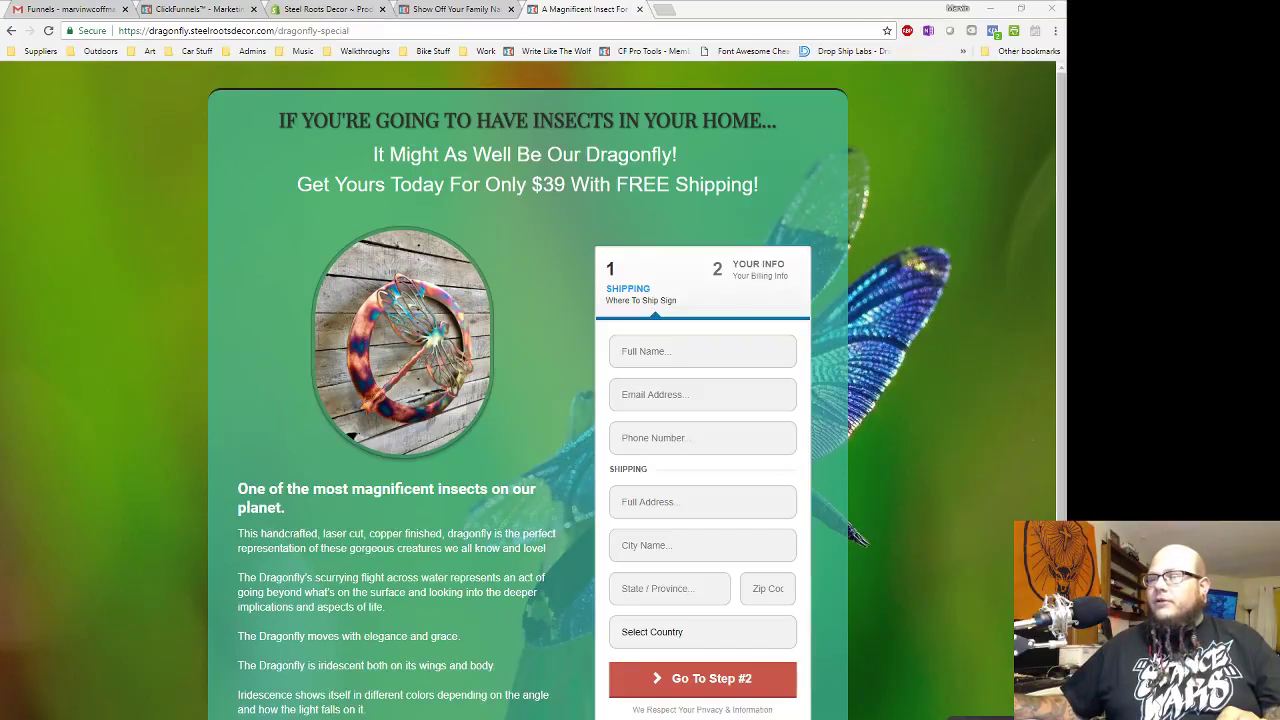
{"action": "left_click_drag", "start_coordinate": [1066, 30], "coordinate": [442, 189]}
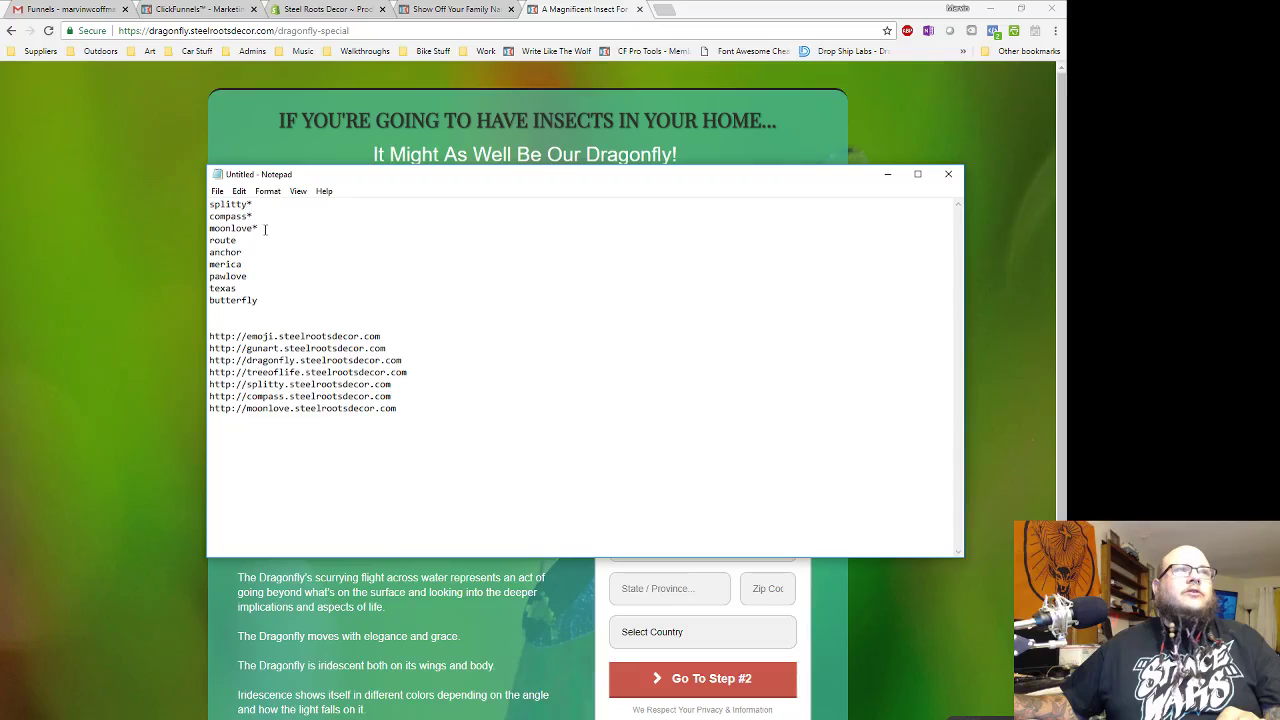
{"action": "left_click_drag", "start_coordinate": [268, 300], "coordinate": [219, 200]}
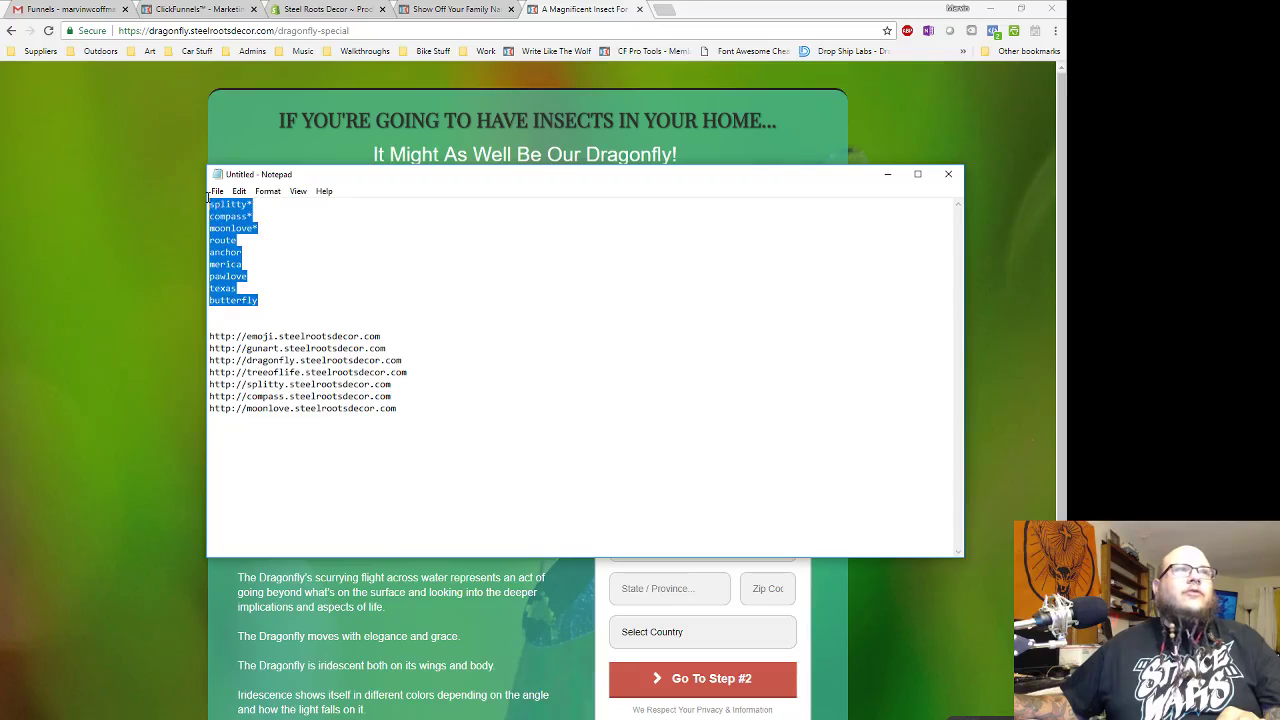
{"action": "left_click", "coordinate": [461, 392]}
{"action": "left_click_drag", "start_coordinate": [411, 407], "coordinate": [213, 337]}
{"action": "left_click", "coordinate": [537, 401]}
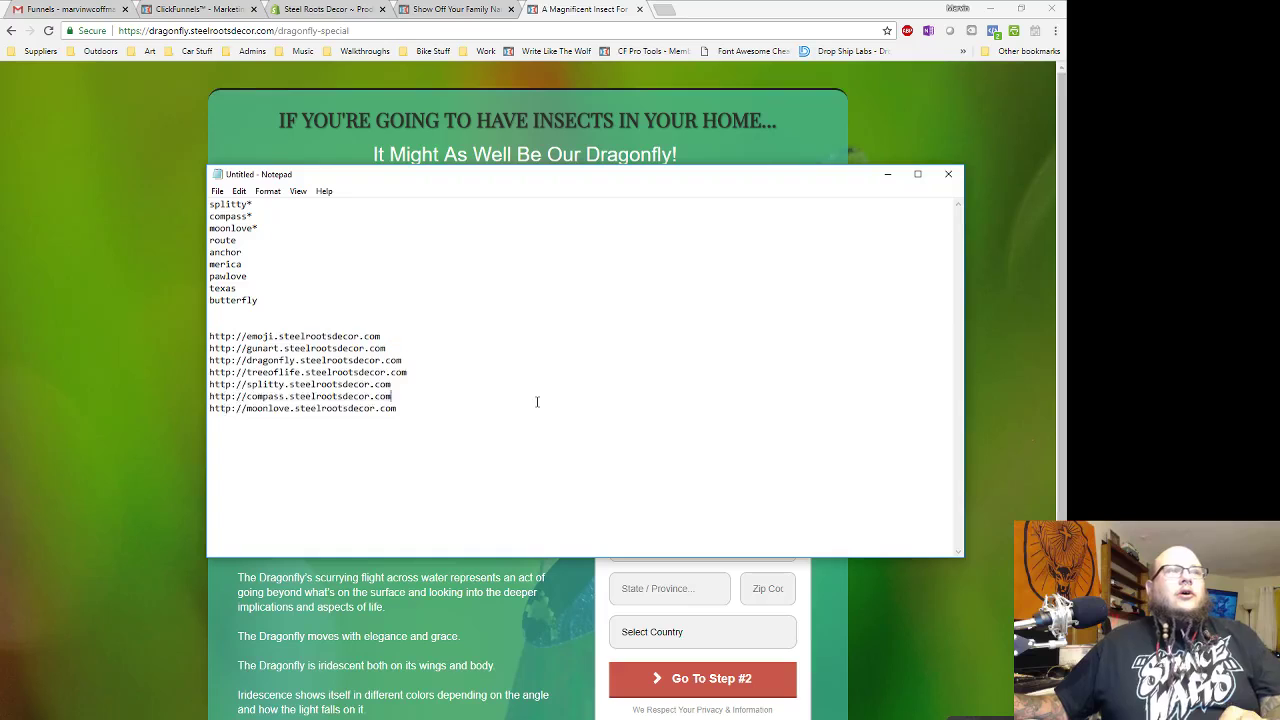
{"action": "left_click_drag", "start_coordinate": [406, 407], "coordinate": [207, 384]}
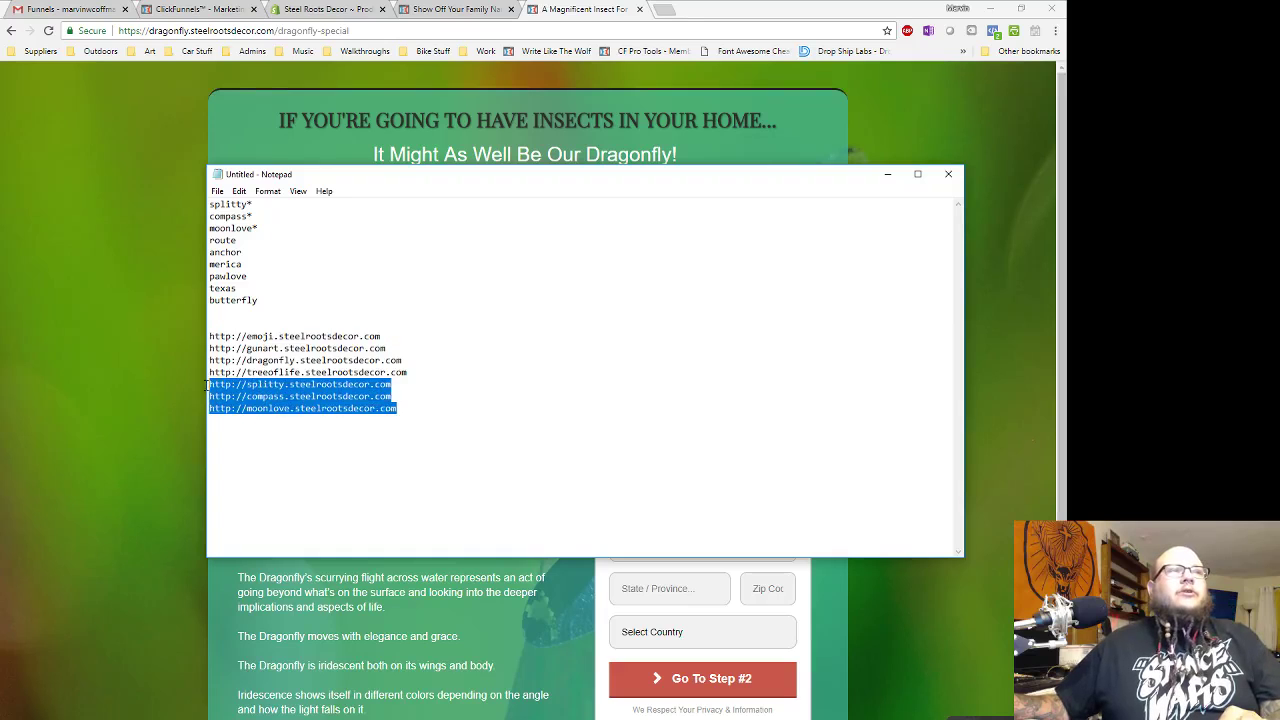
{"action": "left_click_drag", "start_coordinate": [258, 229], "coordinate": [212, 203]}
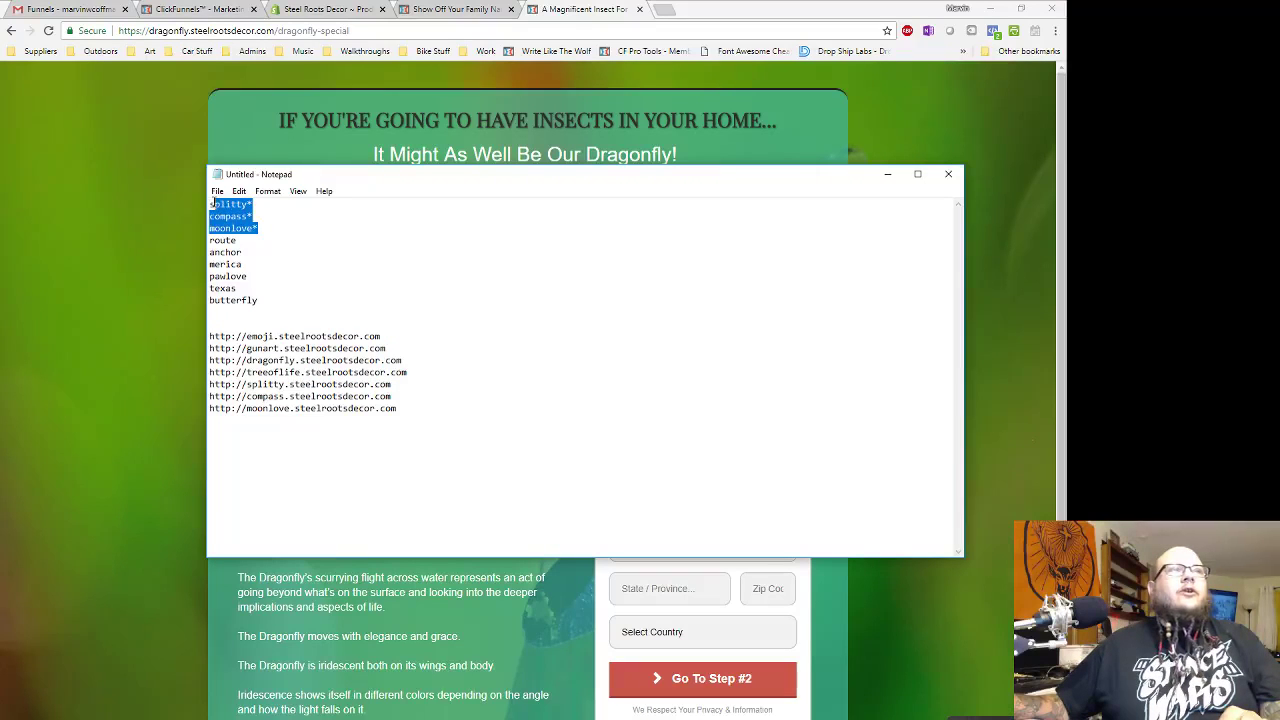
{"action": "left_click", "coordinate": [267, 241]}
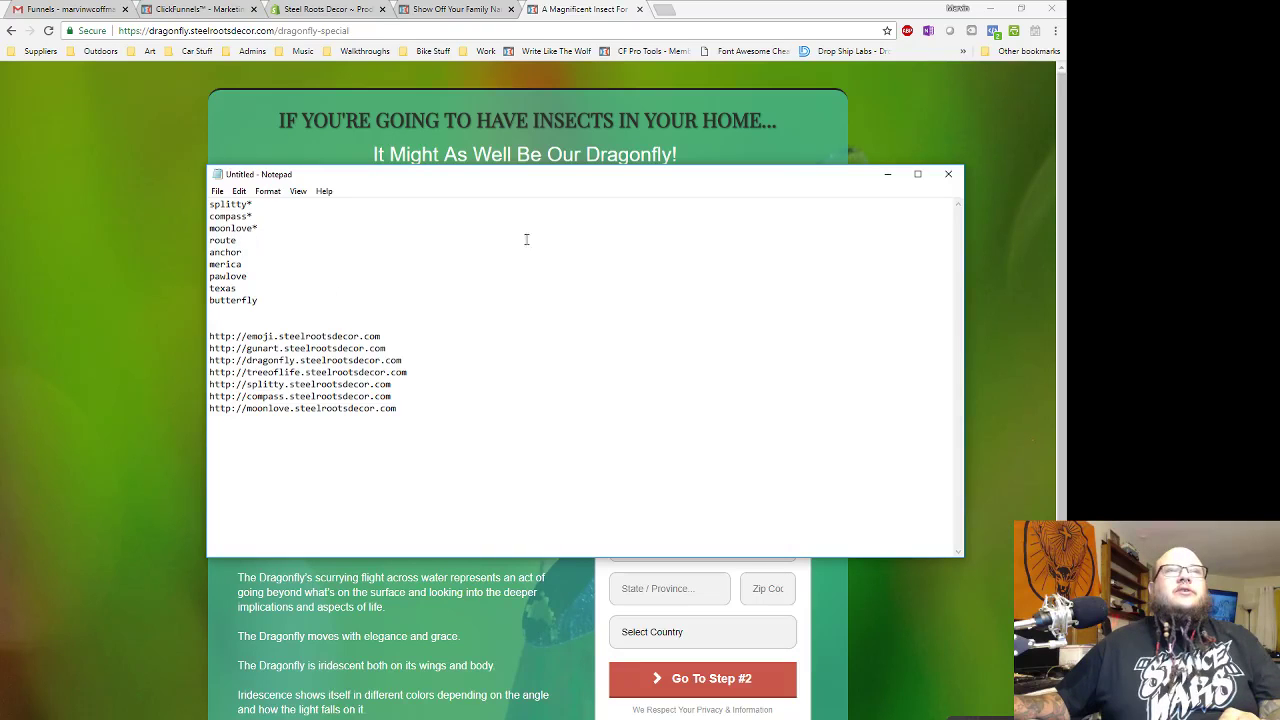
{"action": "left_click", "coordinate": [887, 174]}
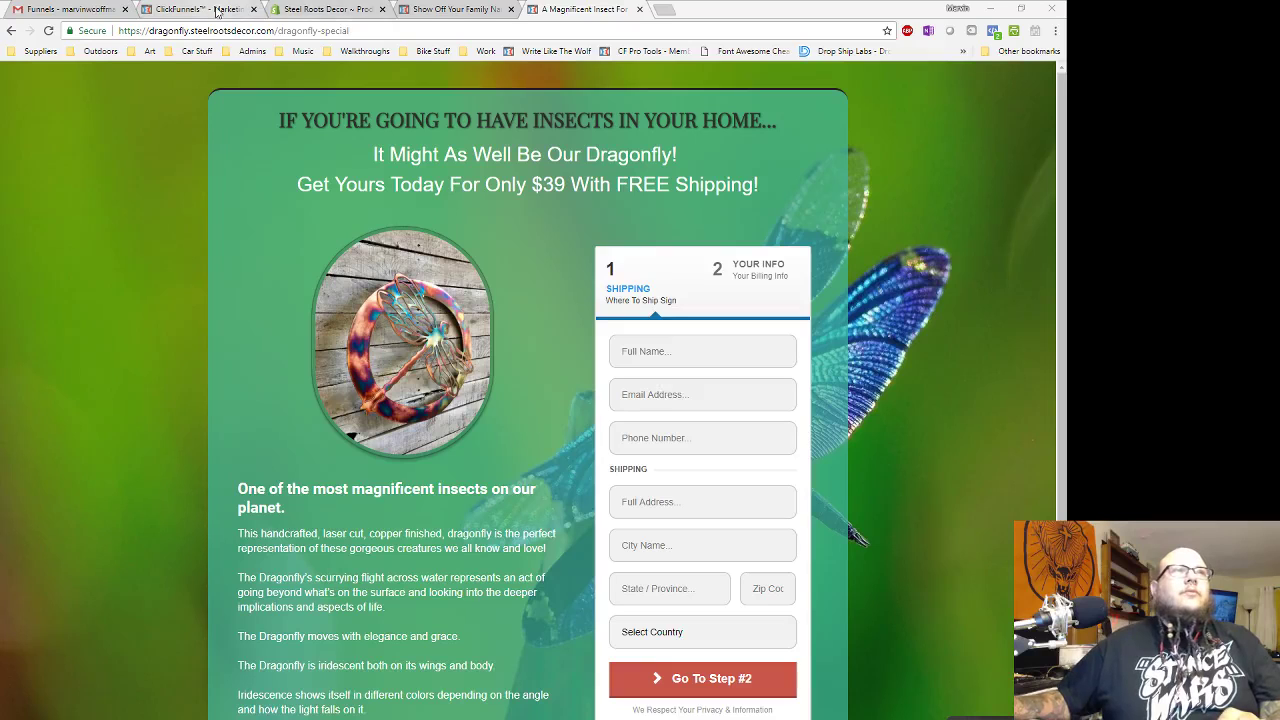
- Close the family-name and dragonfly order-page tabs and return to the ClickFunnels funnels list
{"action": "left_click", "coordinate": [510, 9]}
{"action": "left_click", "coordinate": [511, 9]}
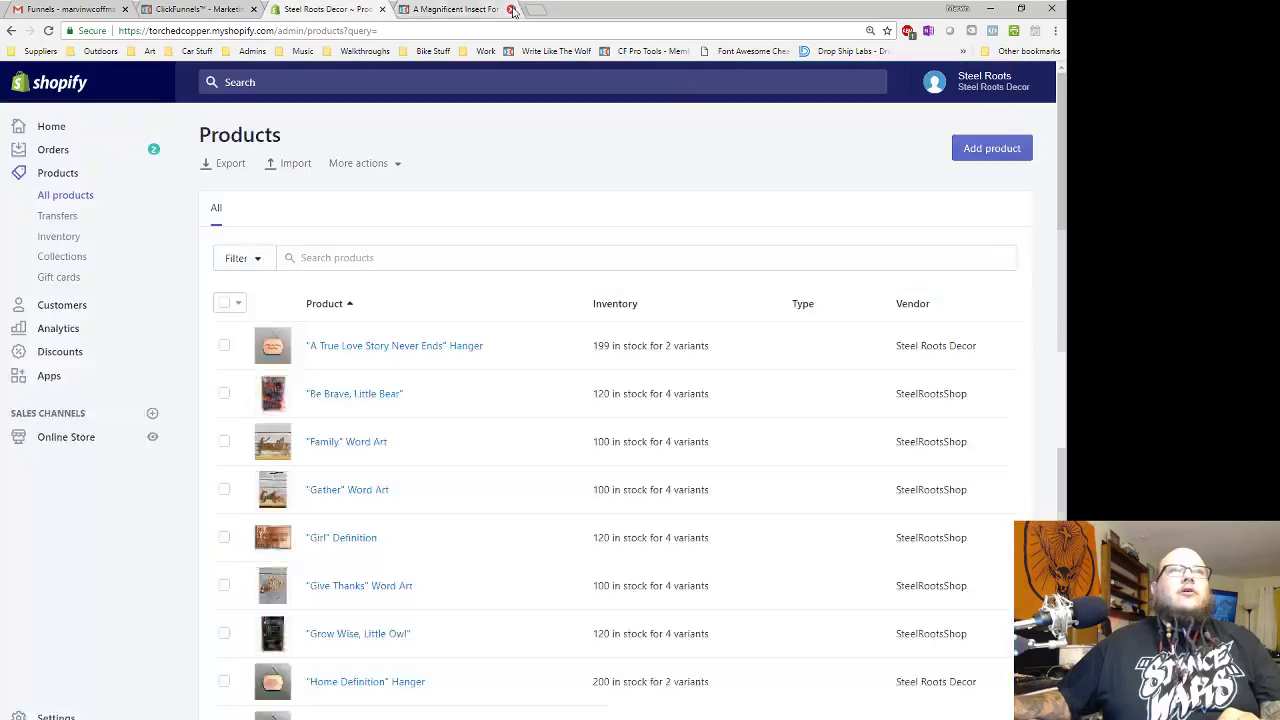
{"action": "left_click", "coordinate": [198, 9]}
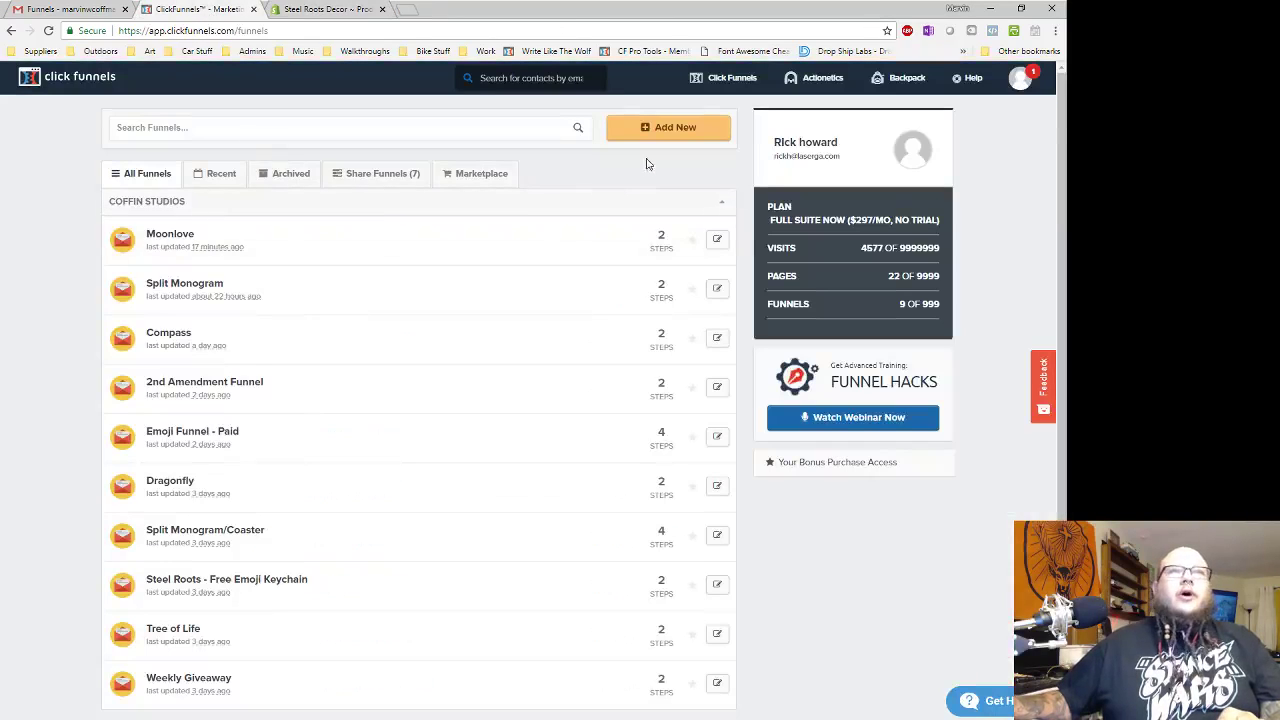
- Clone the Moonlove funnel from its Settings and view the copied funnel's steps
{"action": "left_click", "coordinate": [168, 236]}
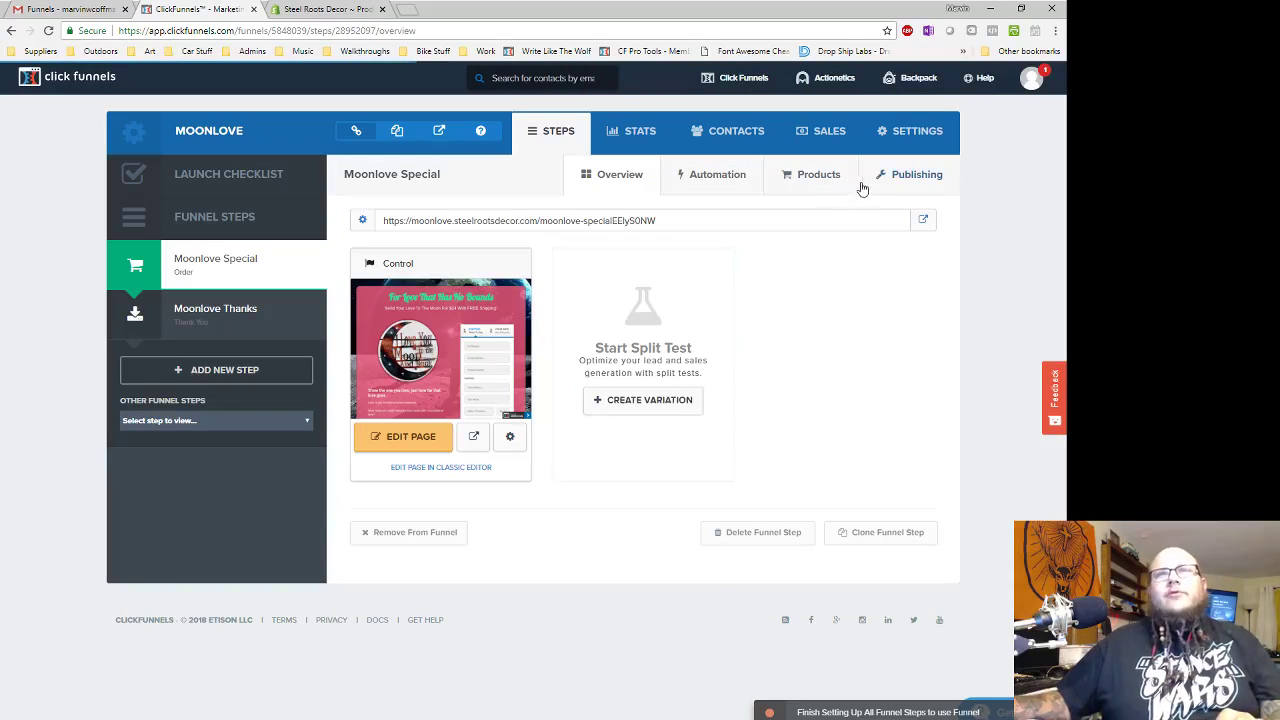
{"action": "left_click", "coordinate": [915, 131]}
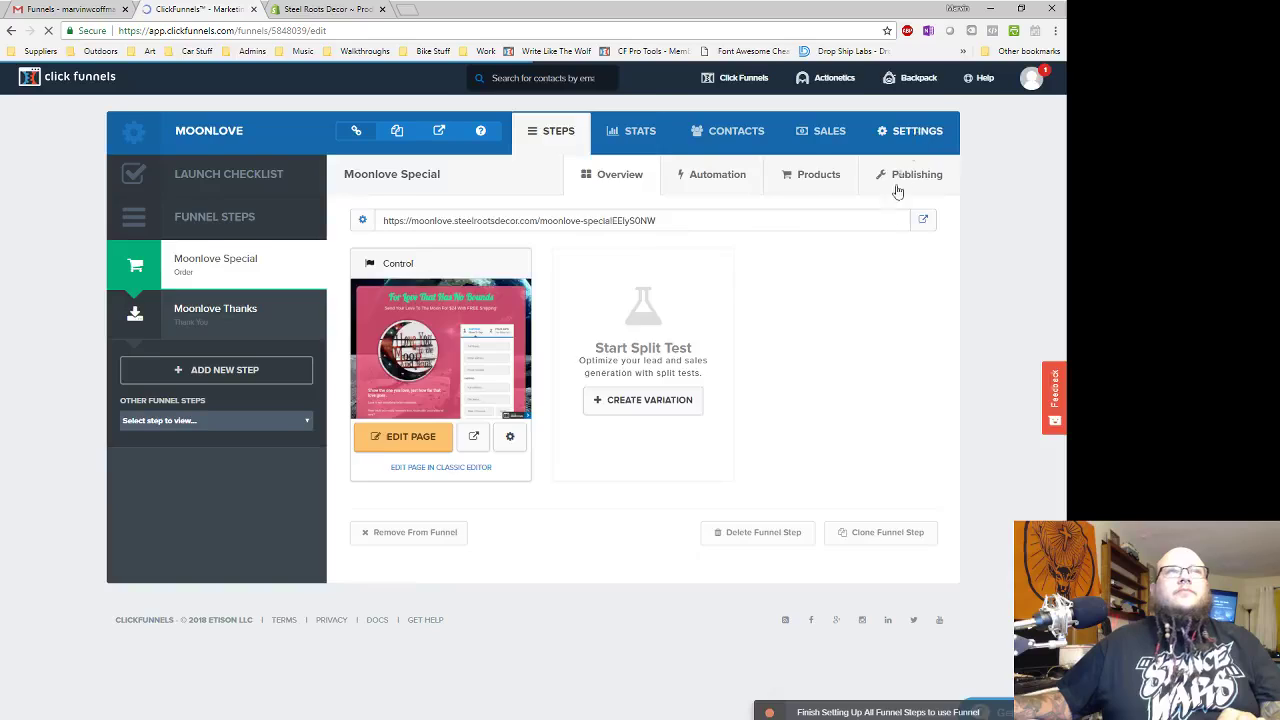
{"action": "left_click", "coordinate": [914, 176]}
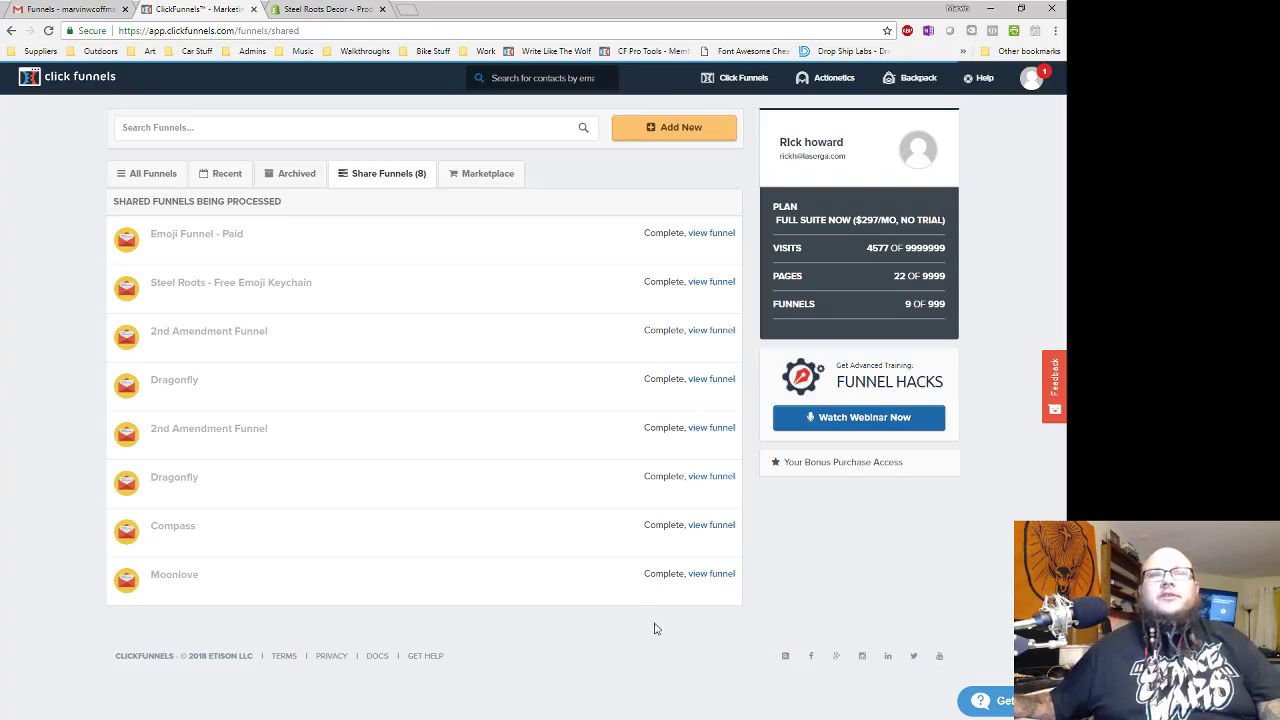
{"action": "left_click", "coordinate": [714, 578]}
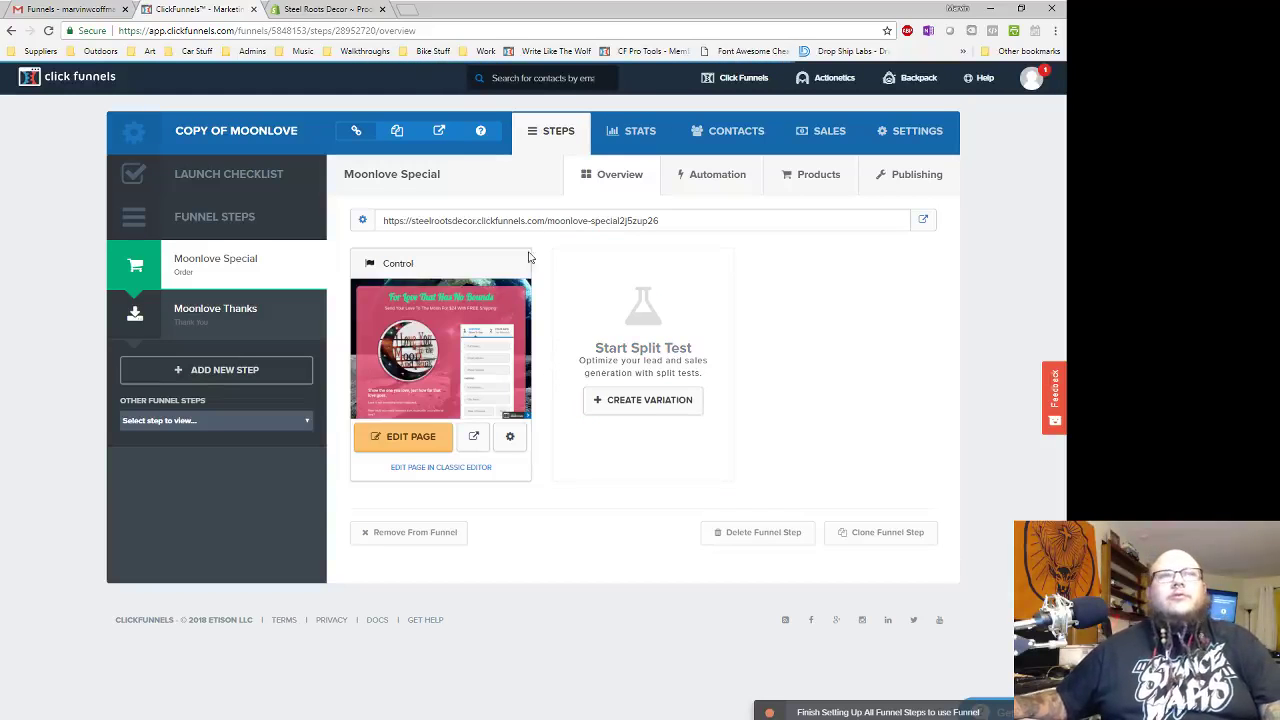
- Rename the copied funnel to 'Route 66 Special' with path 'route66-special' and save the settings
{"action": "left_click", "coordinate": [921, 131]}
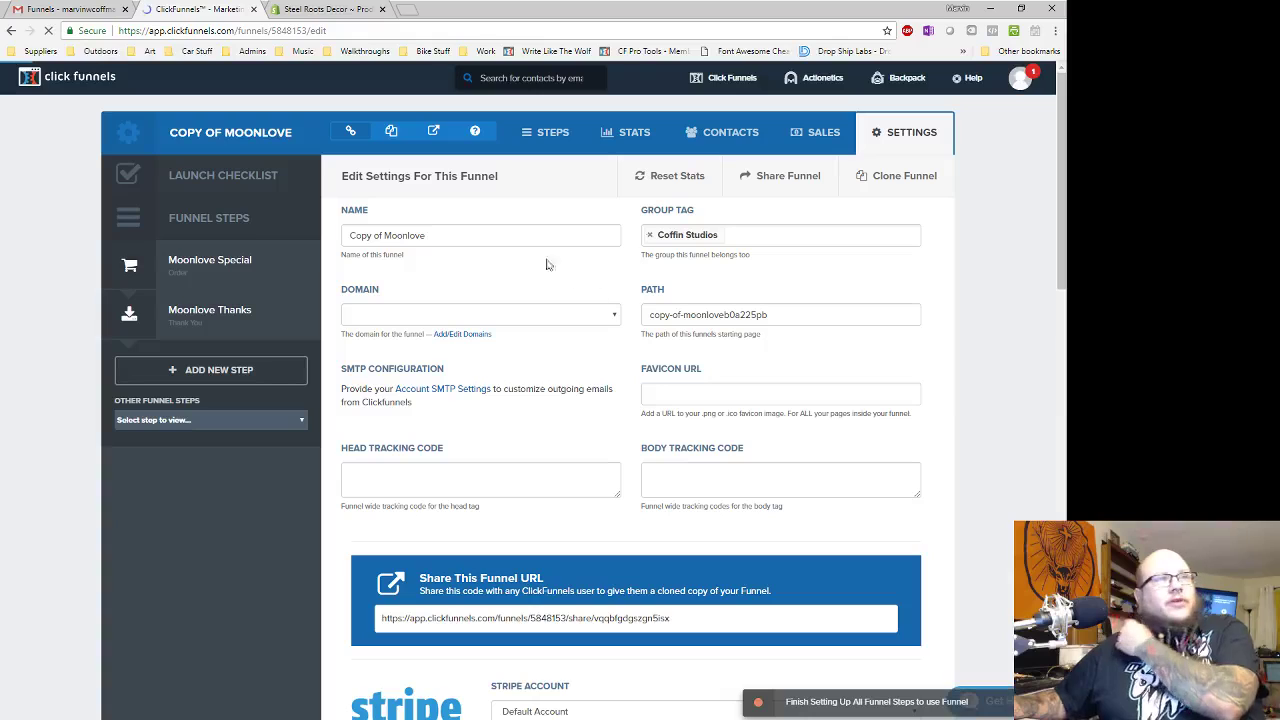
{"action": "left_click_drag", "start_coordinate": [472, 235], "coordinate": [294, 237]}
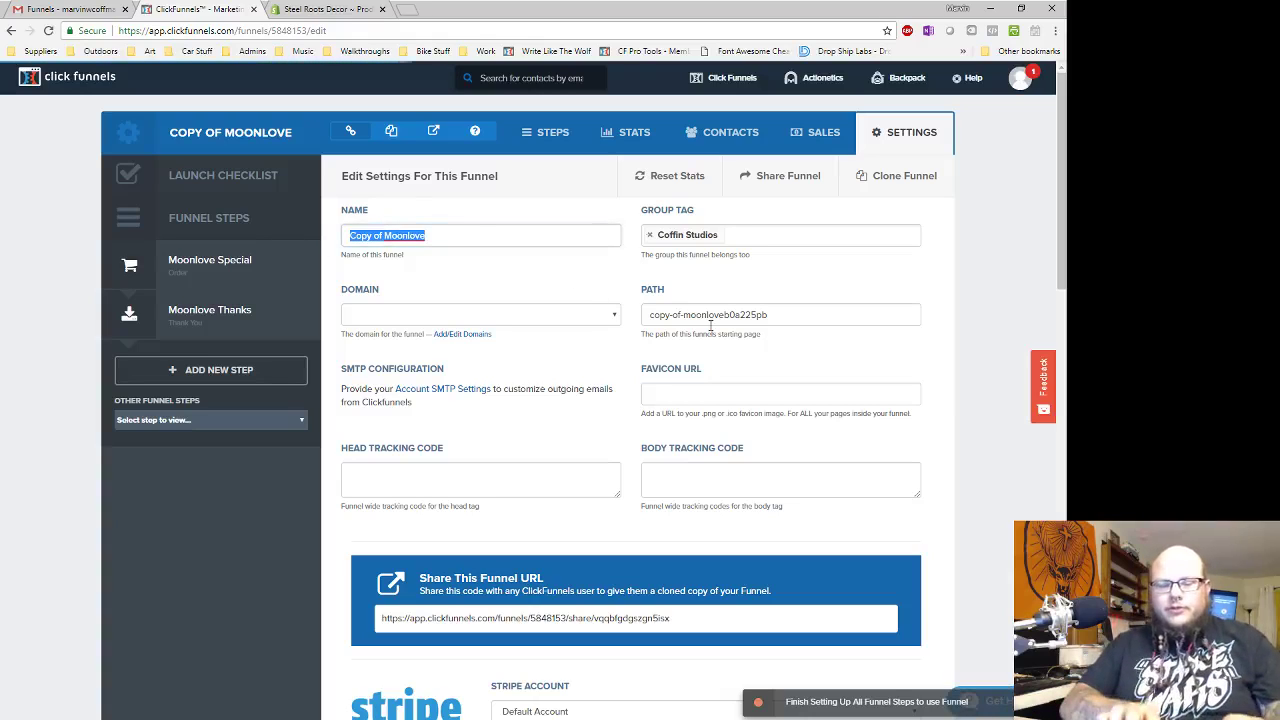
{"action": "type", "text": "Ro"}
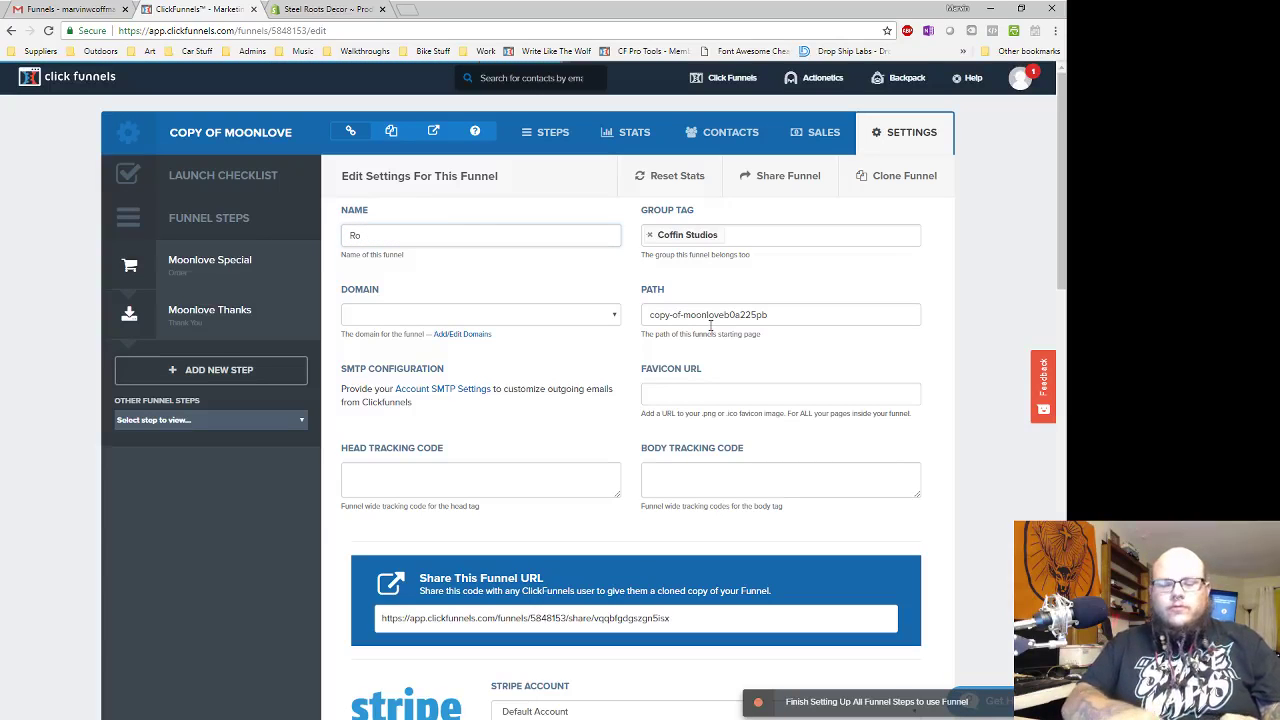
{"action": "type", "text": "ute 66 Special"}
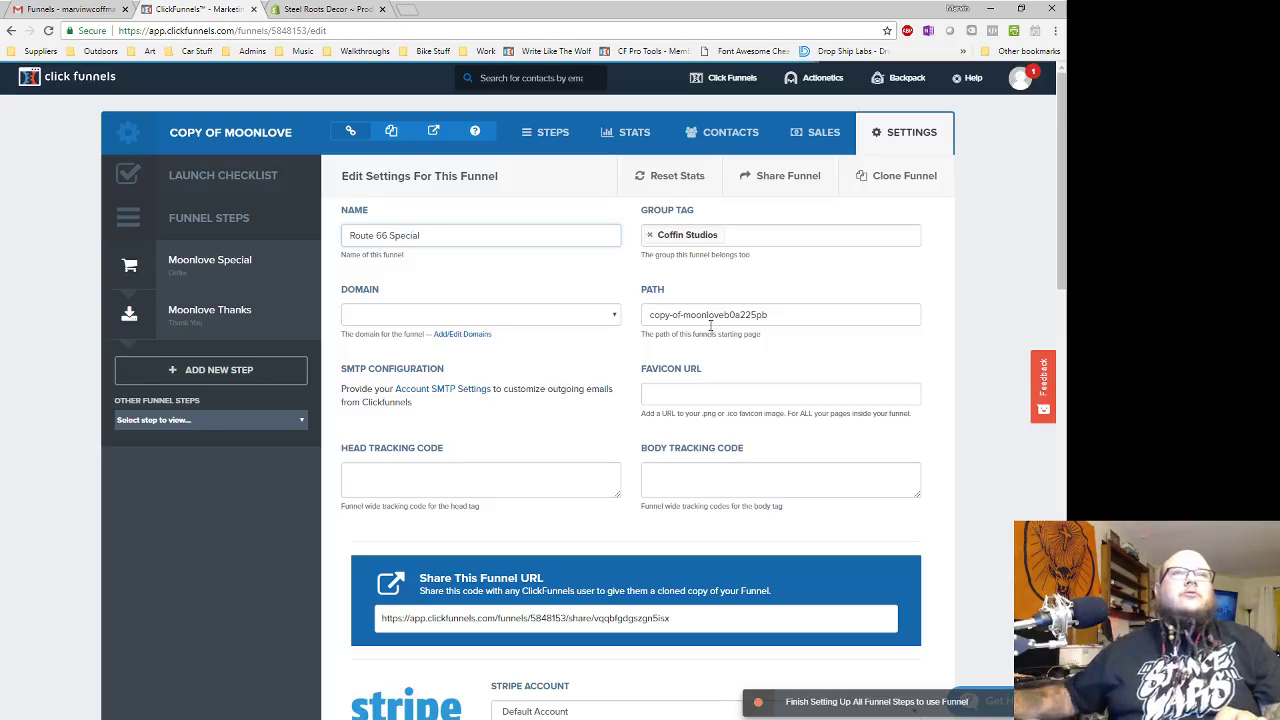
{"action": "left_click_drag", "start_coordinate": [790, 314], "coordinate": [437, 296]}
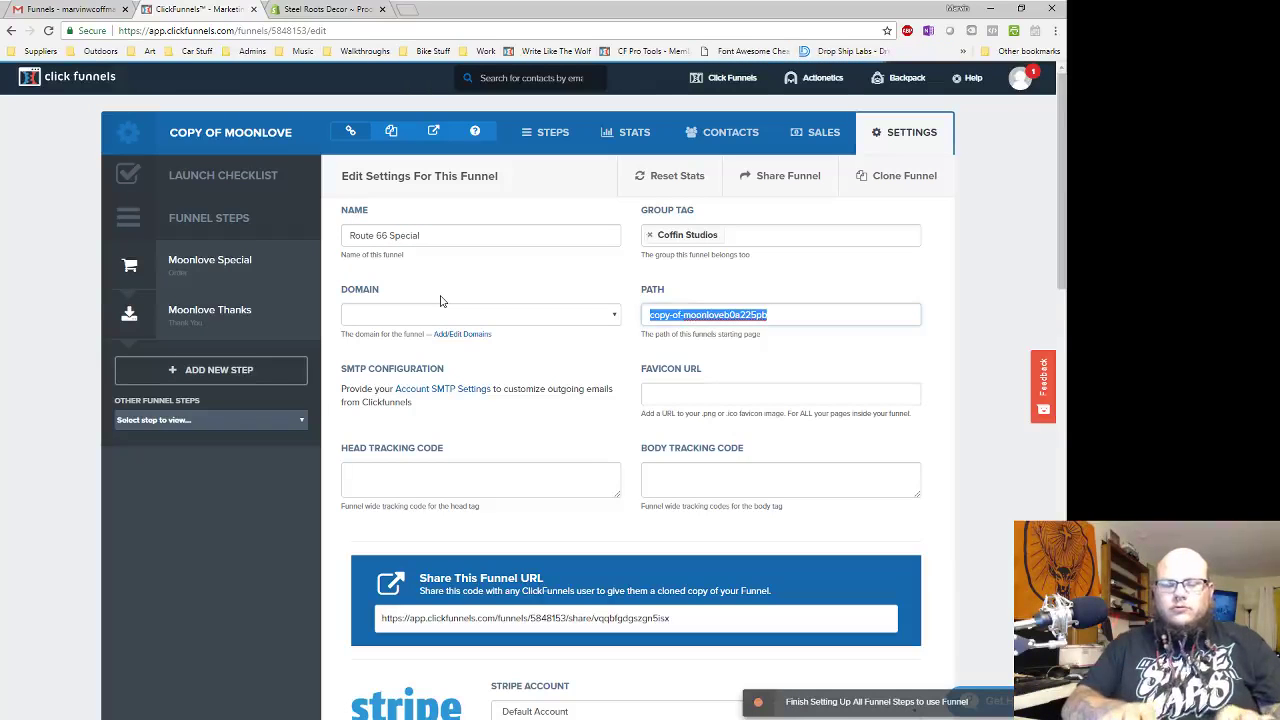
{"action": "type", "text": "route66-special"}
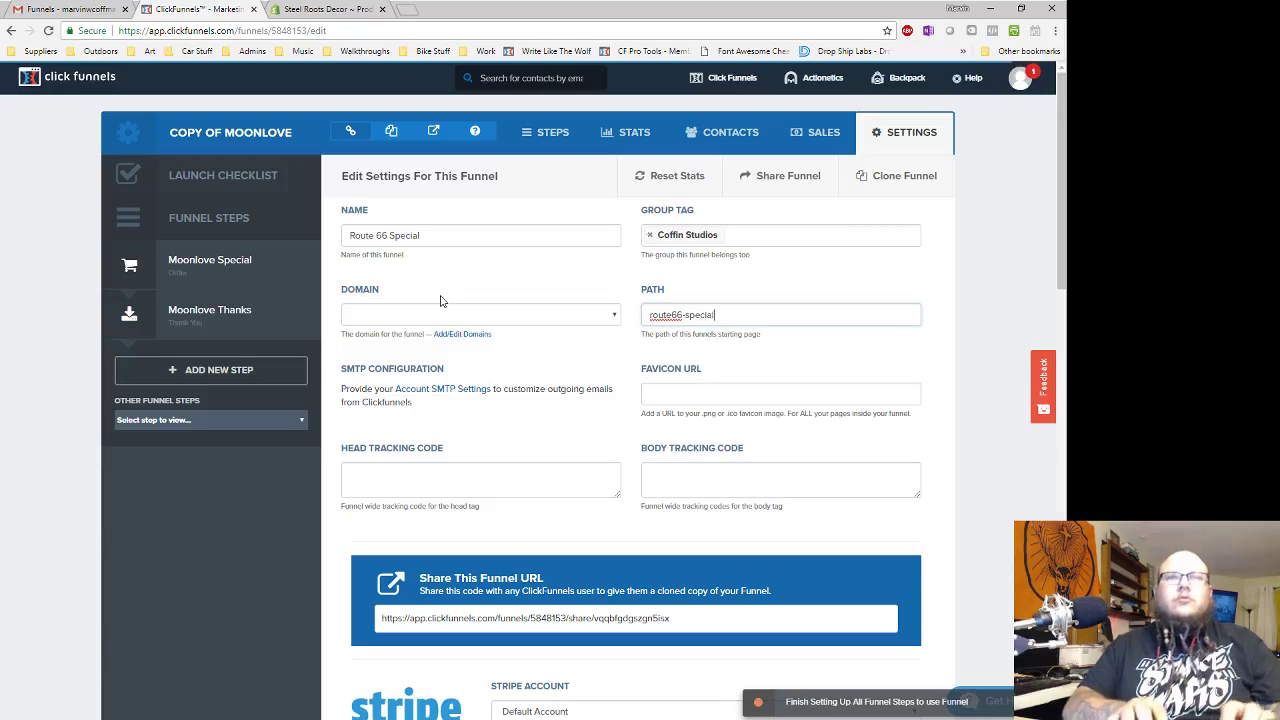
{"action": "key", "text": "ctrl+a"}
{"action": "key", "text": "ctrl+c"}
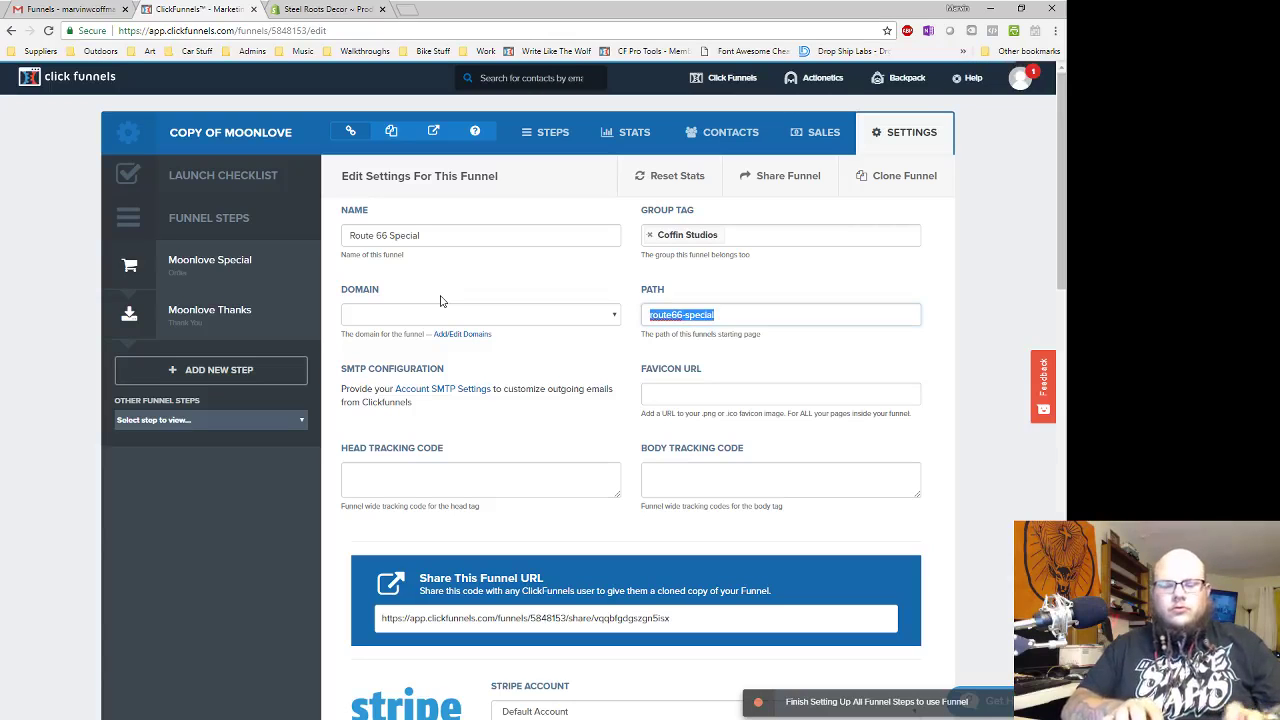
{"action": "scroll", "coordinate": [849, 343], "scroll_direction": "down", "scroll_amount": 10}
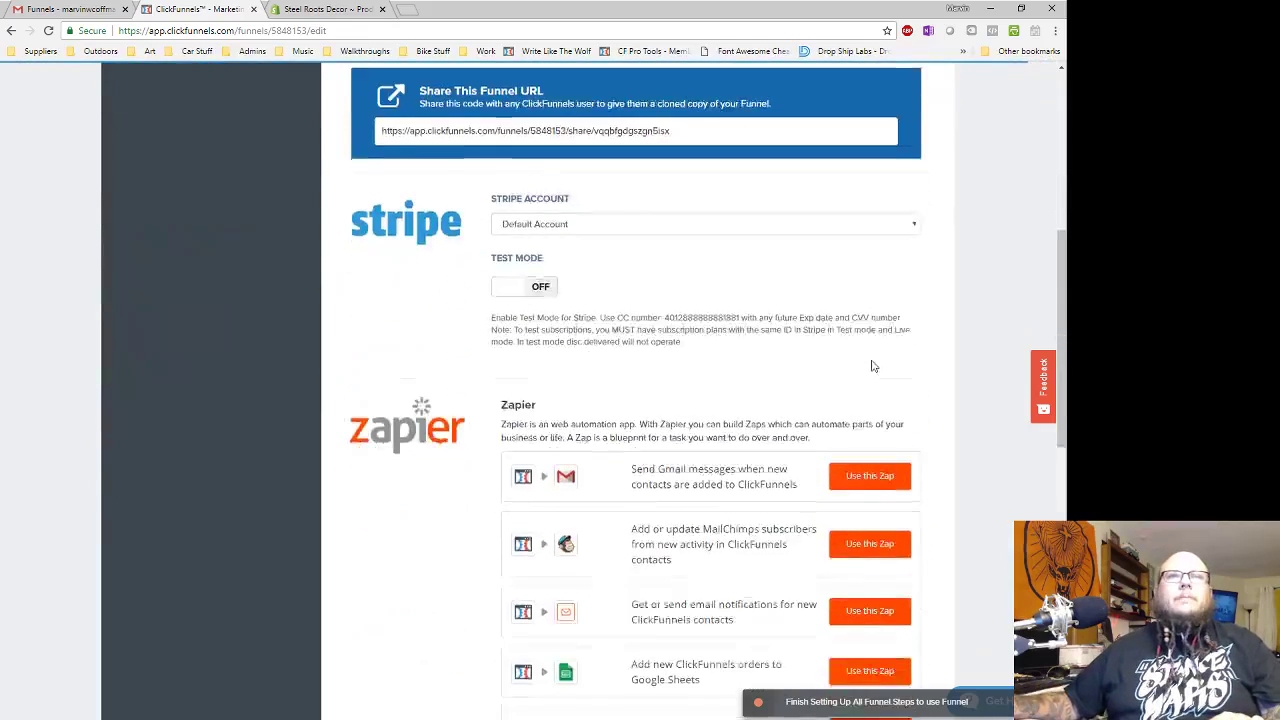
{"action": "left_click", "coordinate": [846, 678]}
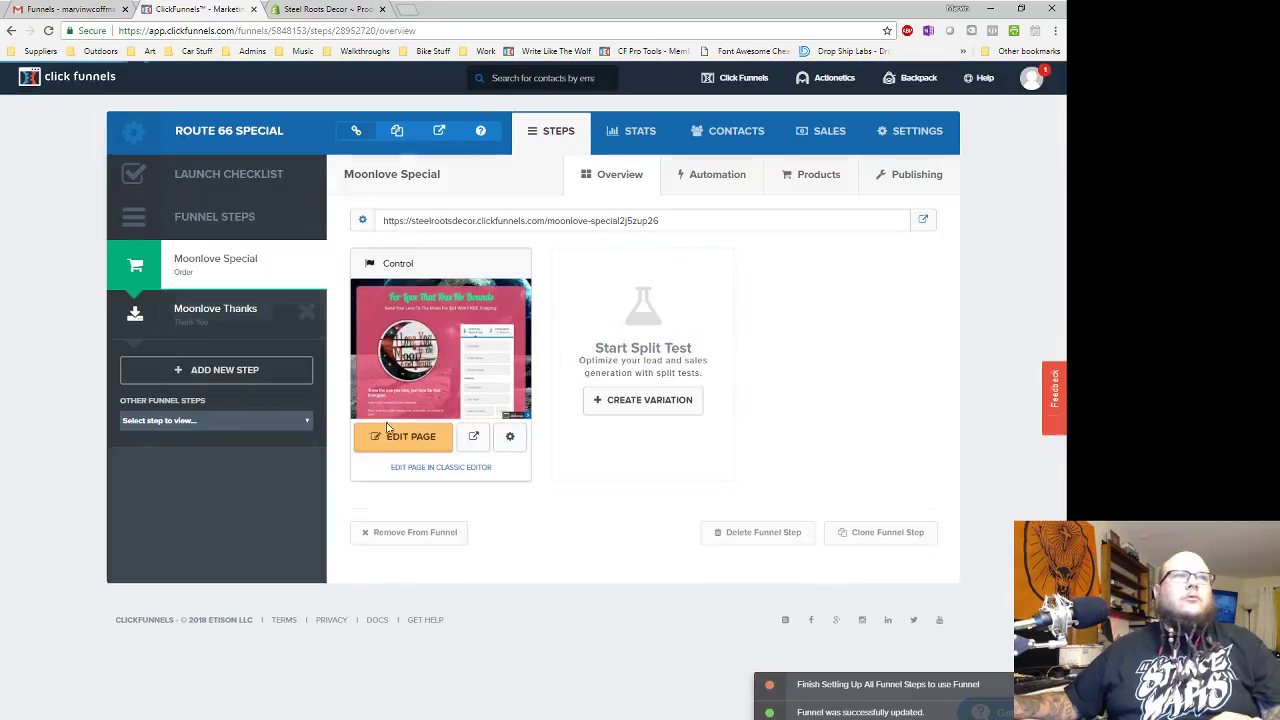
- Rename the order page from Moonlove Special to 'Route 66 Special' and update the page
{"action": "left_click", "coordinate": [510, 447]}
{"action": "left_click", "coordinate": [448, 212]}
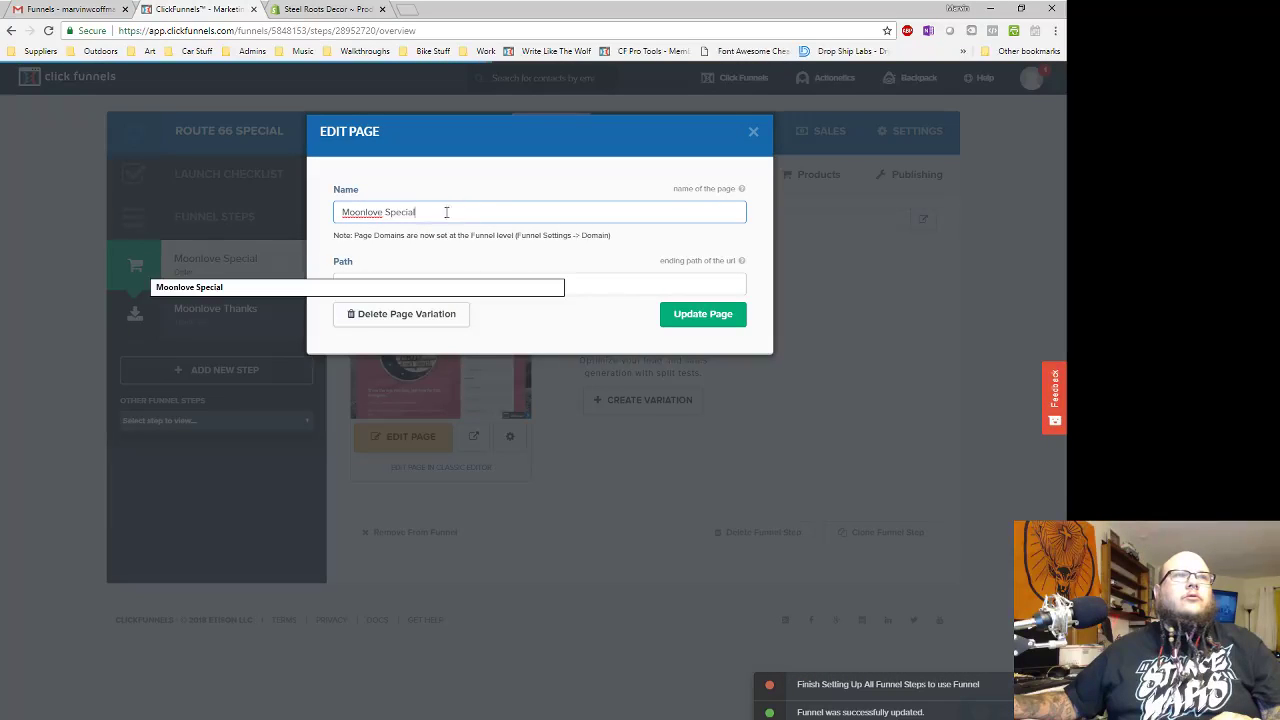
{"action": "left_click_drag", "start_coordinate": [381, 214], "coordinate": [312, 211]}
{"action": "type", "text": "Route"}
{"action": "type", "text": " 66"}
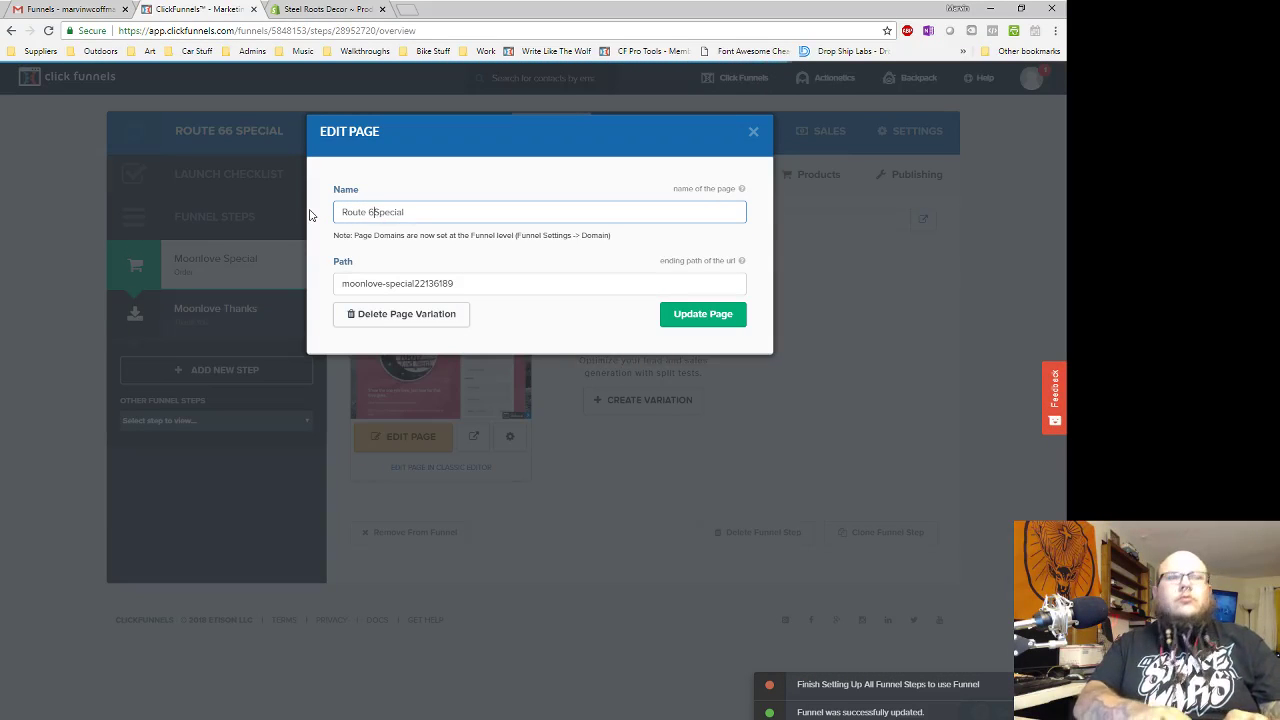
{"action": "left_click_drag", "start_coordinate": [458, 283], "coordinate": [306, 279]}
{"action": "left_click", "coordinate": [694, 314]}
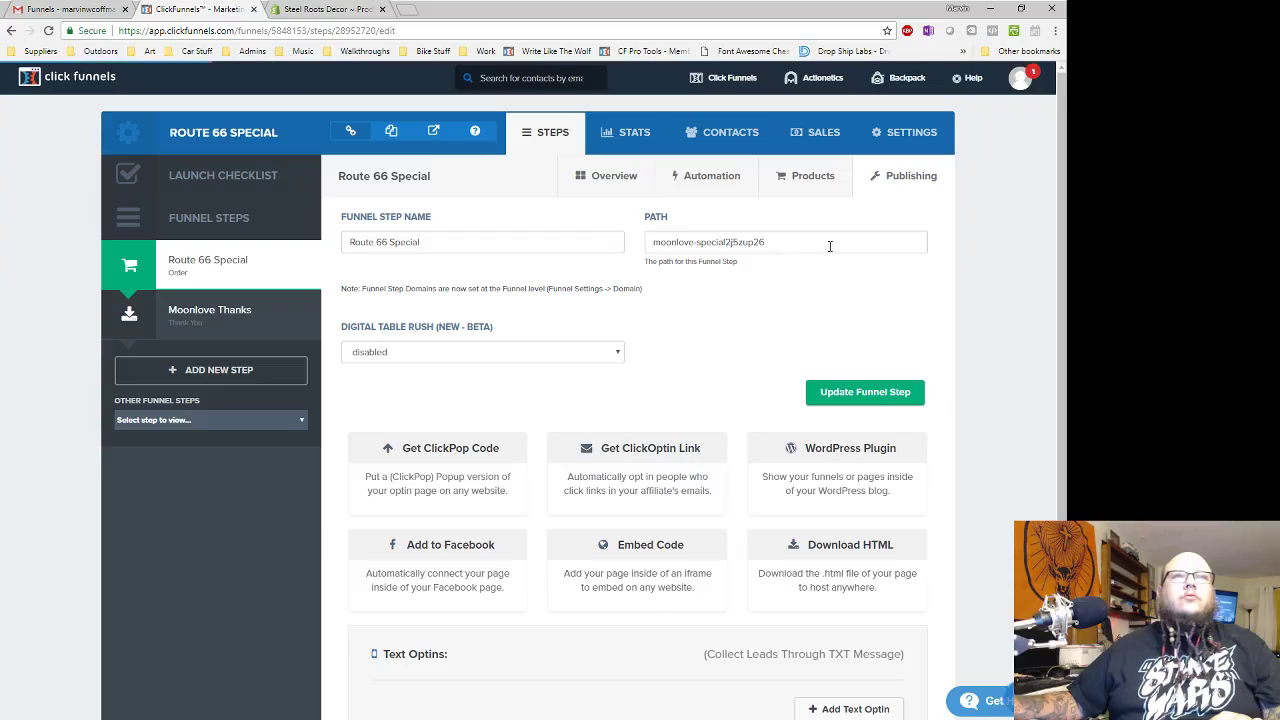
- Set the order step's publishing path to route66-special, then go to the Moonlove Thanks step
{"action": "triple_click", "coordinate": [829, 246]}
{"action": "key", "text": "ctrl+v"}
{"action": "left_click", "coordinate": [865, 391]}
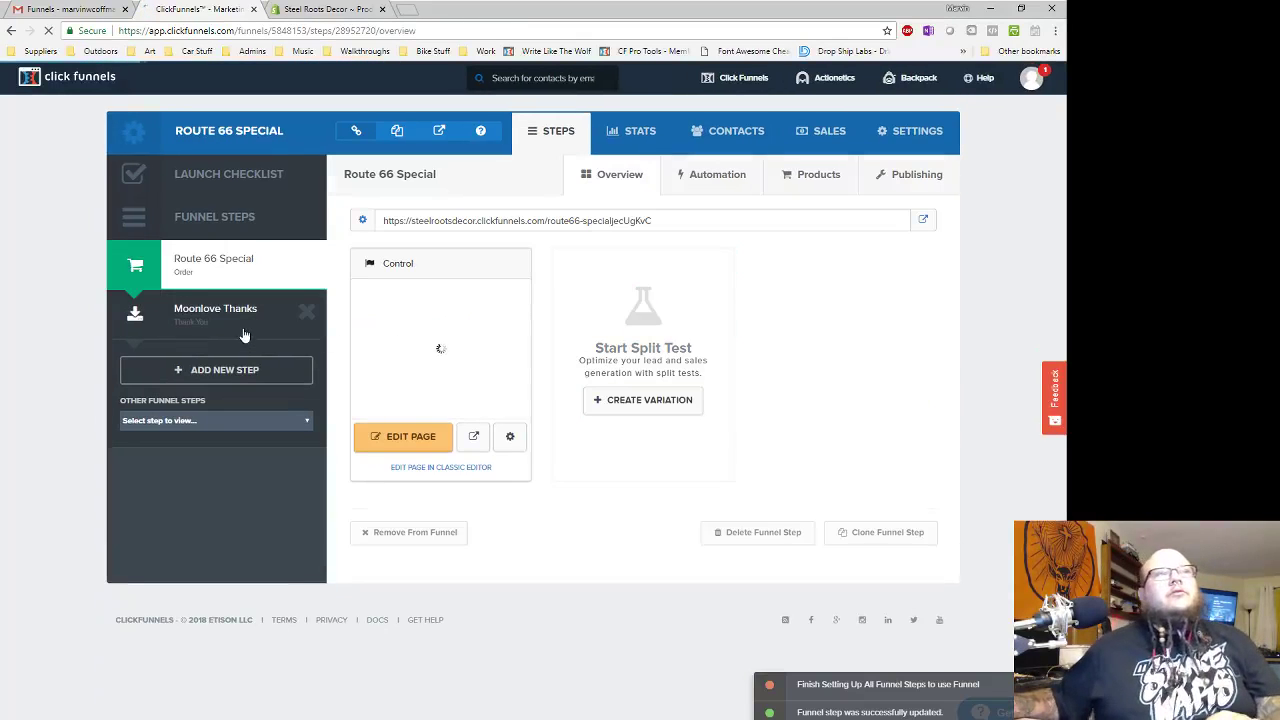
{"action": "left_click", "coordinate": [238, 320]}
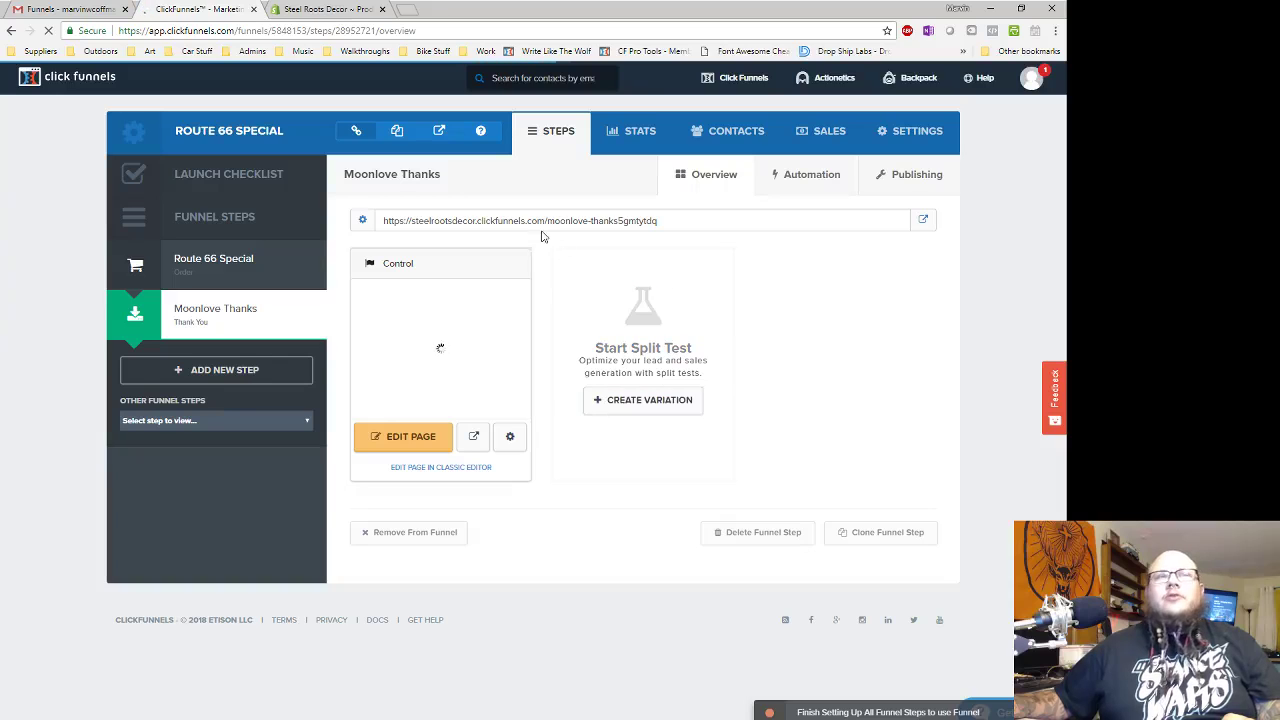
- Rename the thank-you page to 'Route 66 Thanks' with path route66-thanks, copying the path
{"action": "left_click", "coordinate": [509, 435]}
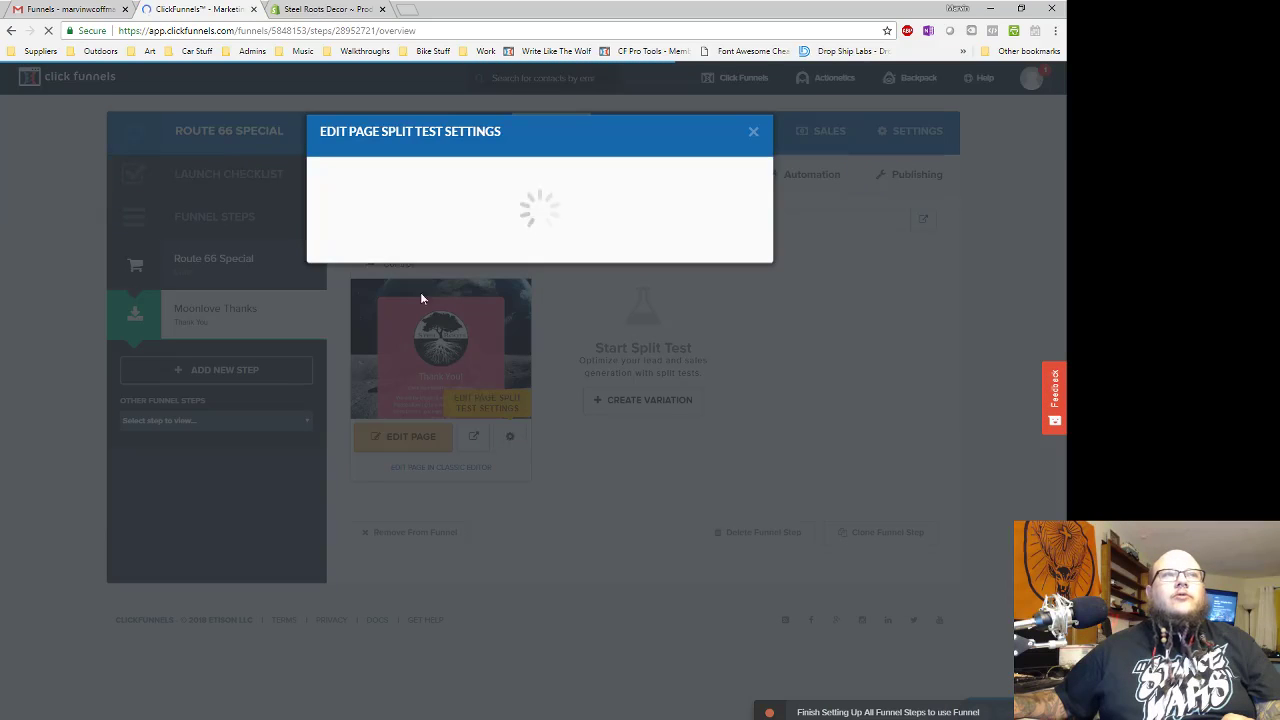
{"action": "left_click_drag", "start_coordinate": [384, 213], "coordinate": [309, 220]}
{"action": "type", "text": "Route"}
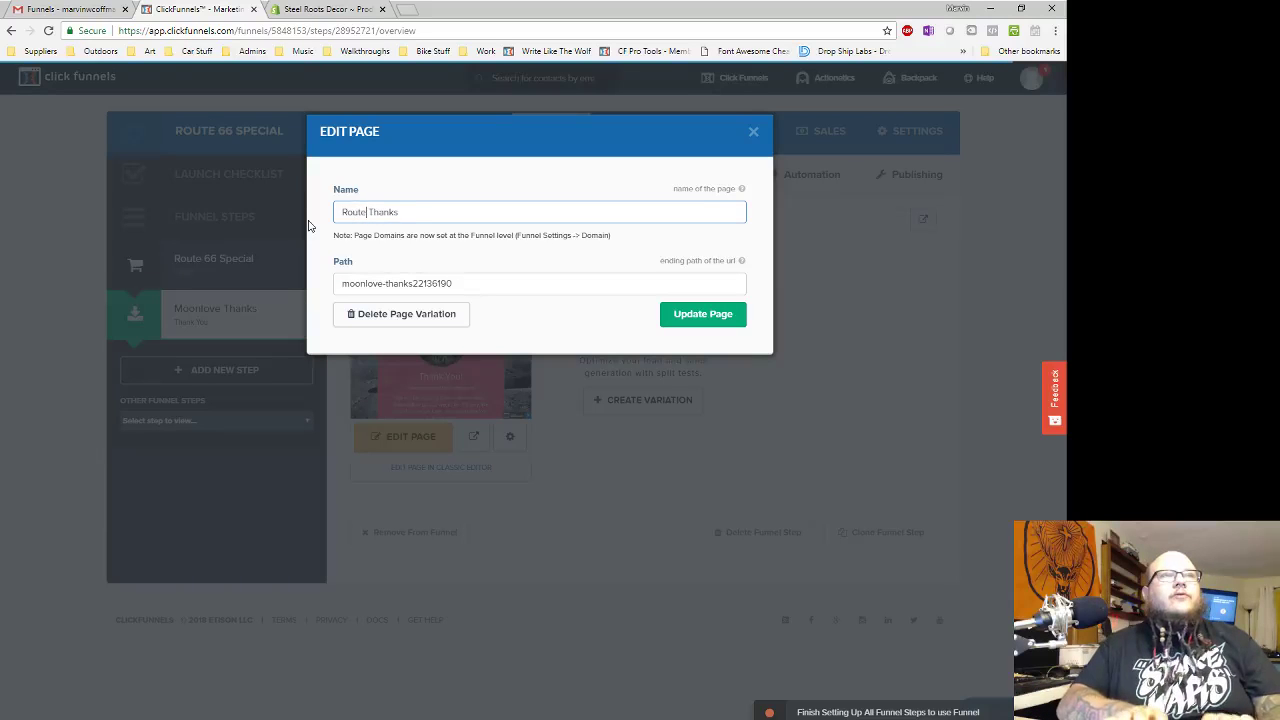
{"action": "type", "text": " 66"}
{"action": "key", "text": "Tab"}
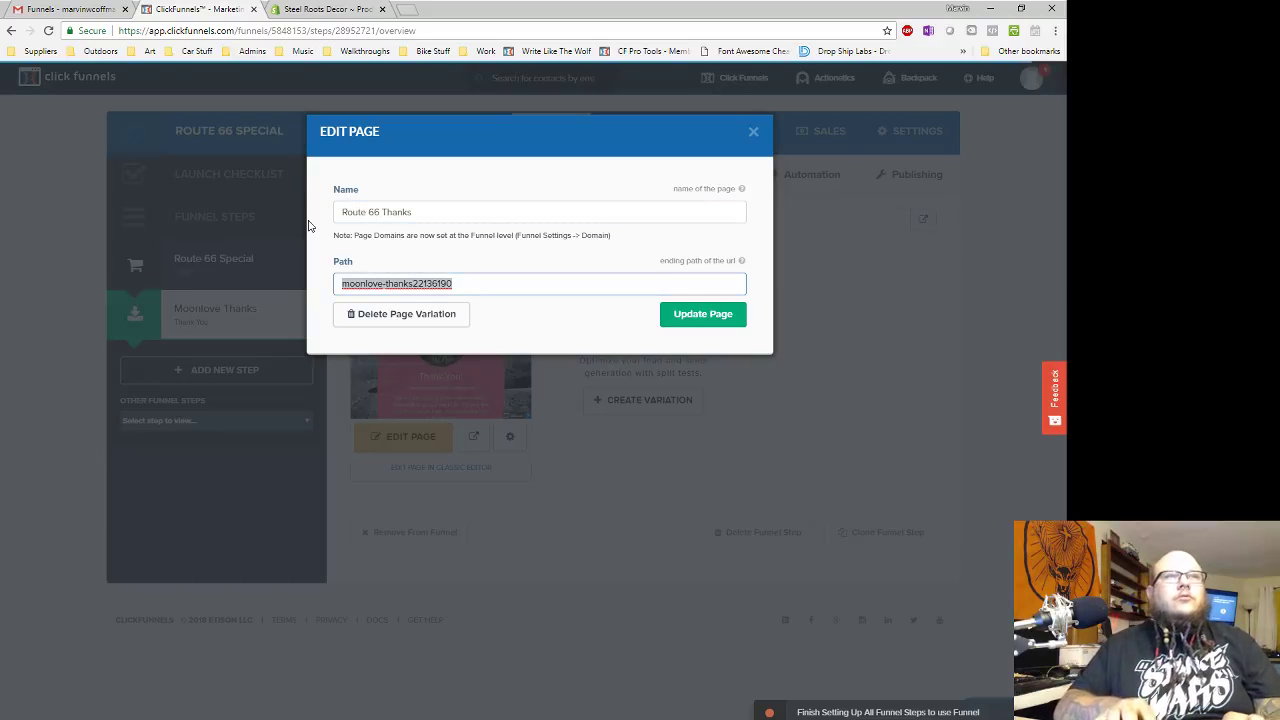
{"action": "type", "text": "rout"}
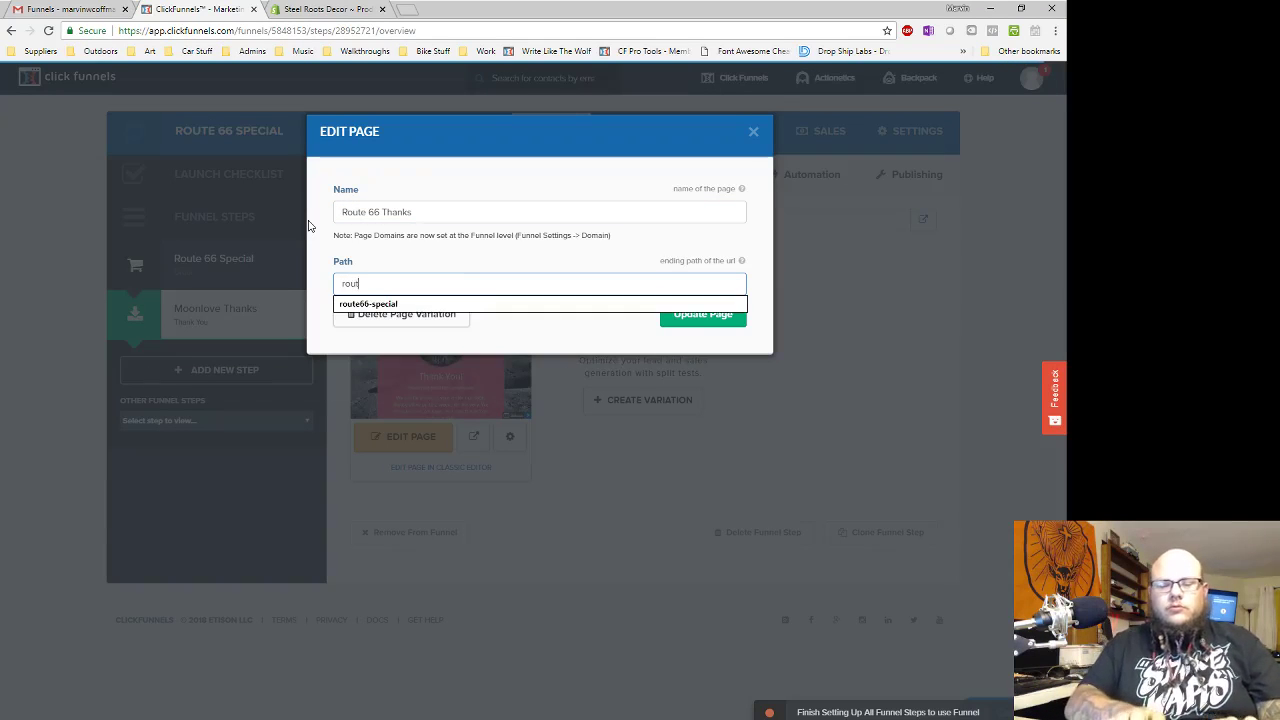
{"action": "type", "text": "e66-thanks"}
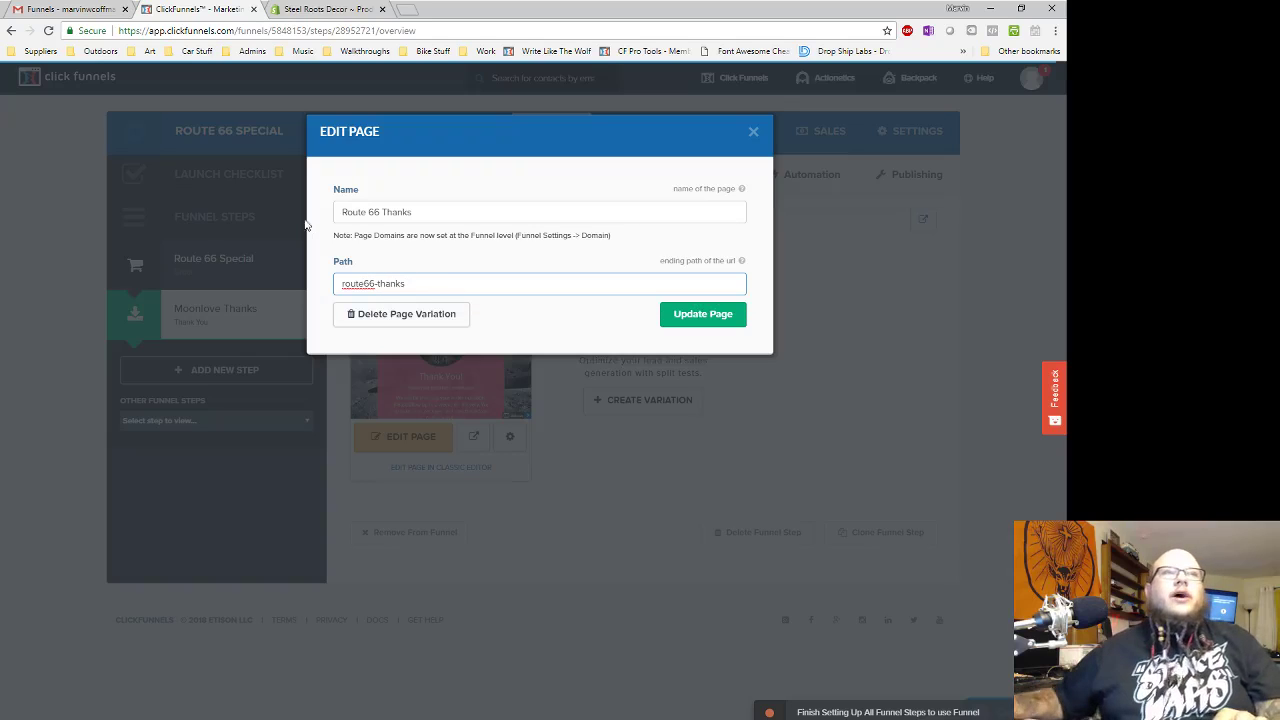
{"action": "key", "text": "ctrl+a"}
{"action": "key", "text": "ctrl+c"}
{"action": "left_click", "coordinate": [703, 314]}
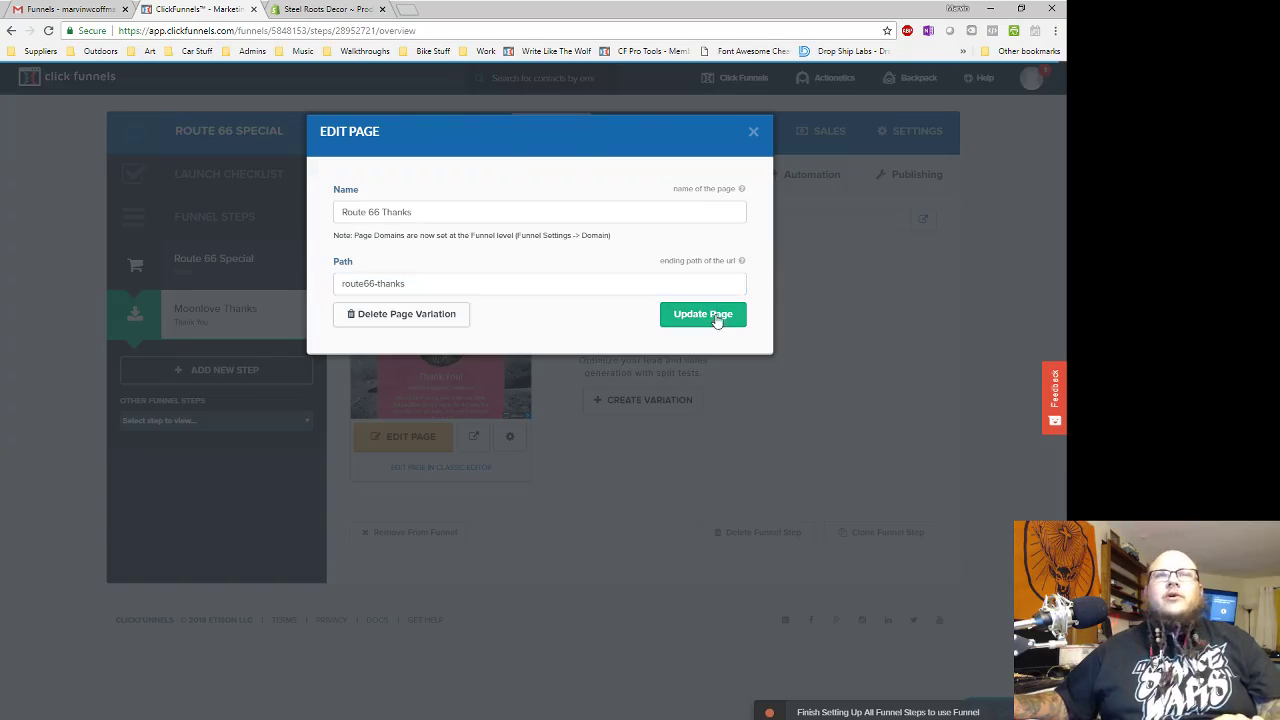
{"action": "left_click", "coordinate": [907, 174]}
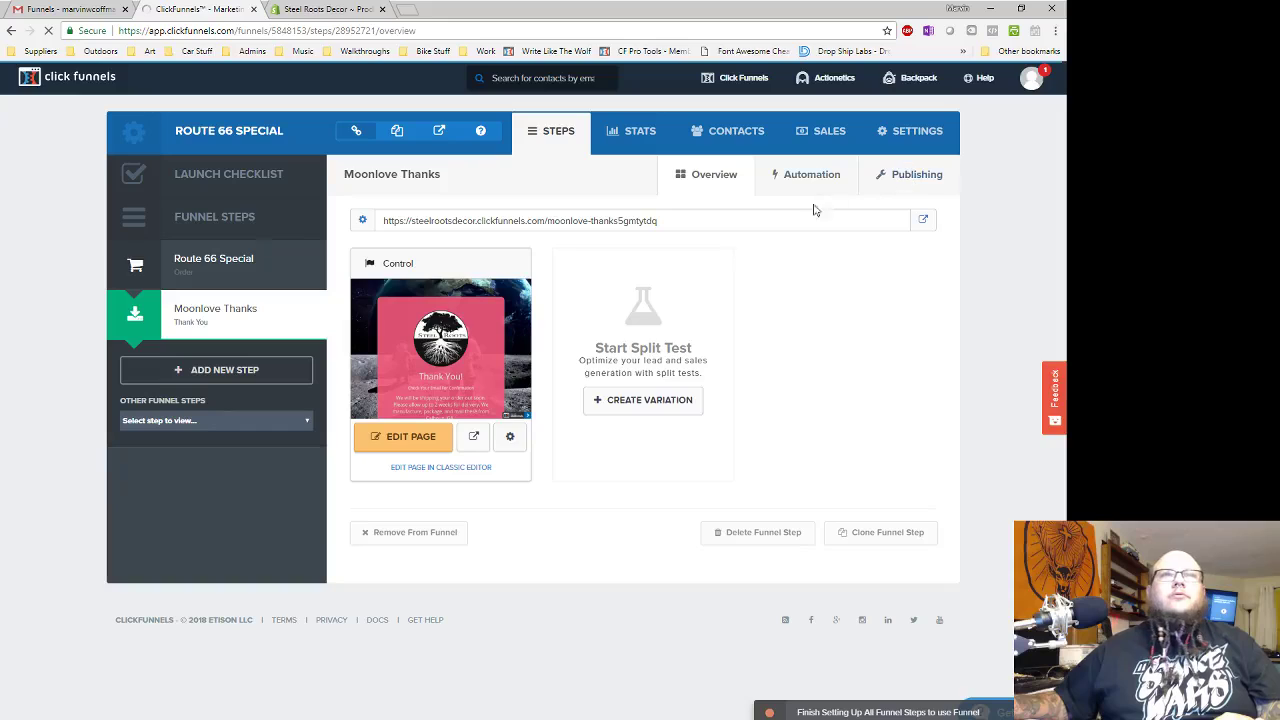
- Paste route66-thanks as the thank-you step's publishing path and update the funnel step
{"action": "left_click", "coordinate": [775, 241]}
{"action": "key", "text": "ctrl+a"}
{"action": "key", "text": "ctrl+v"}
{"action": "left_click", "coordinate": [865, 320]}
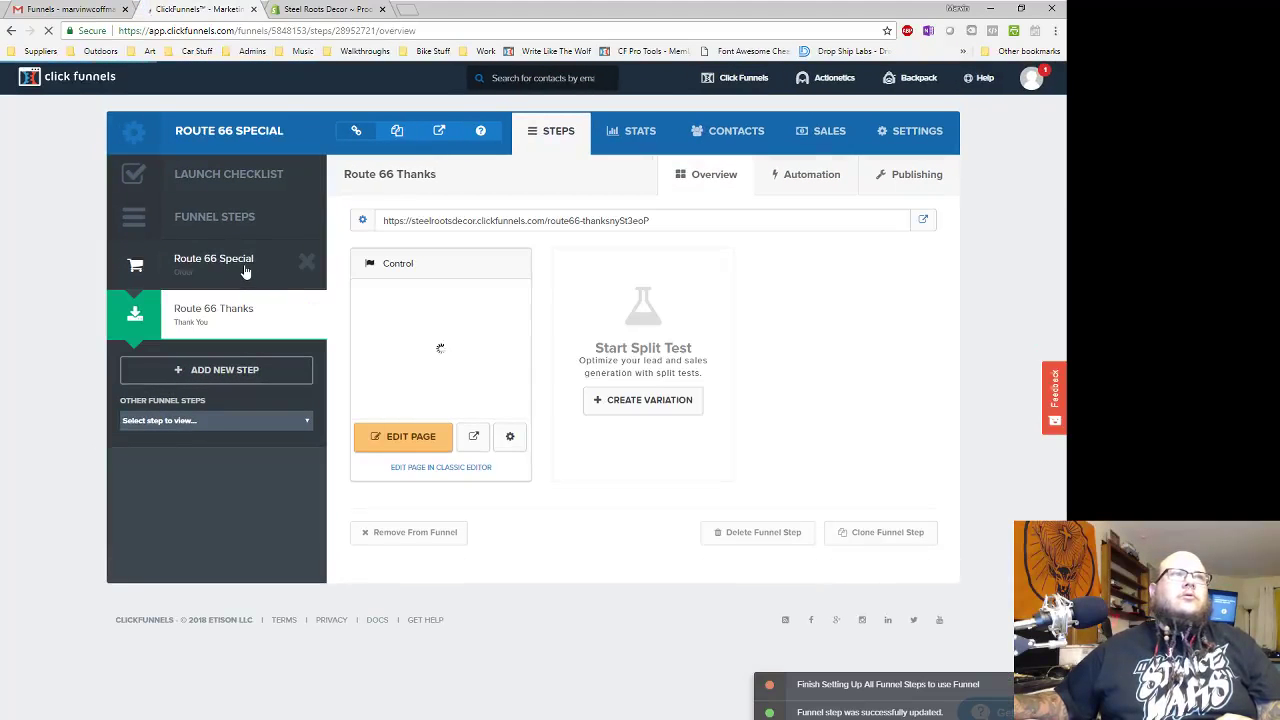
- Open the Route 66 Special order page in the ClickFunnels editor
{"action": "left_click", "coordinate": [245, 266]}
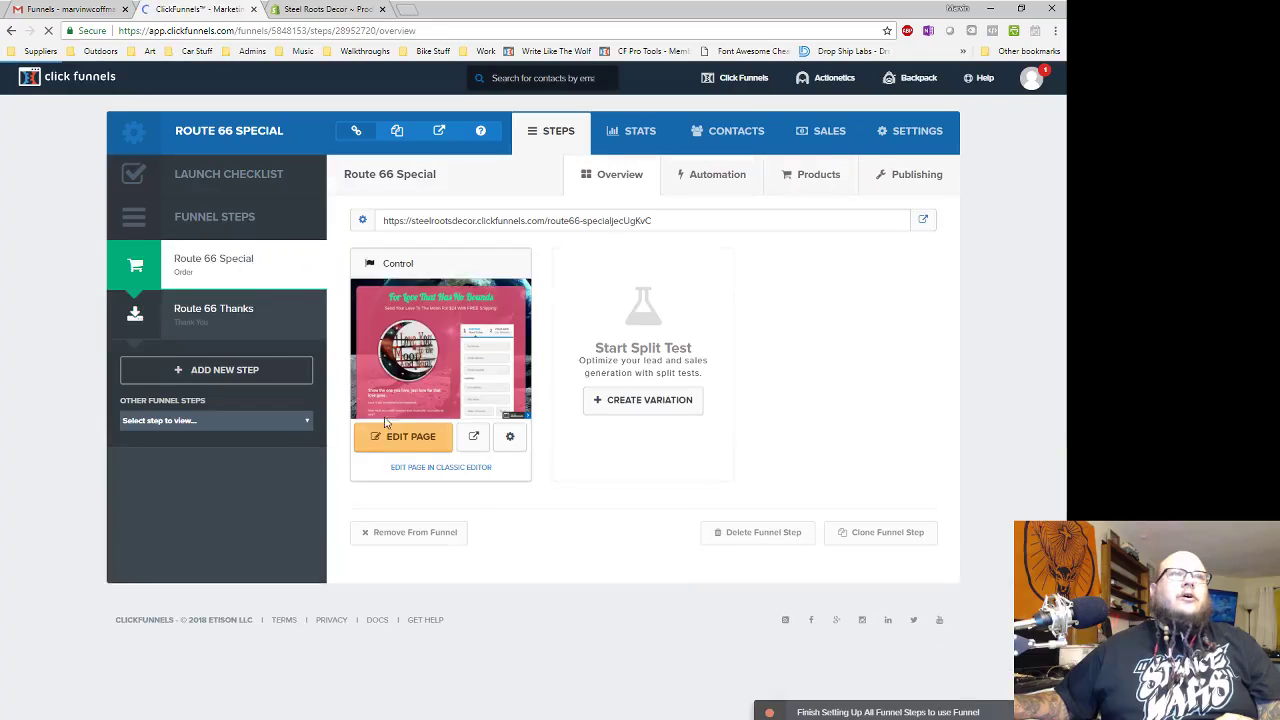
{"action": "left_click", "coordinate": [413, 438]}
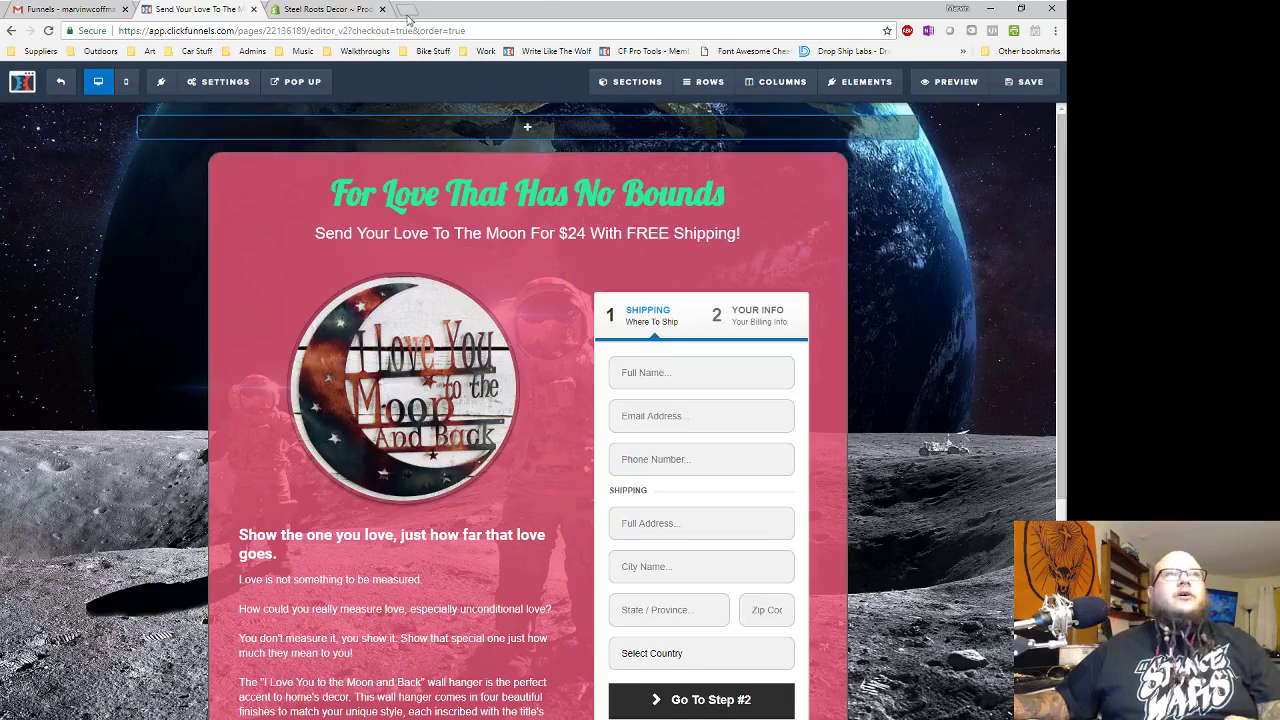
{"action": "left_click", "coordinate": [406, 10]}
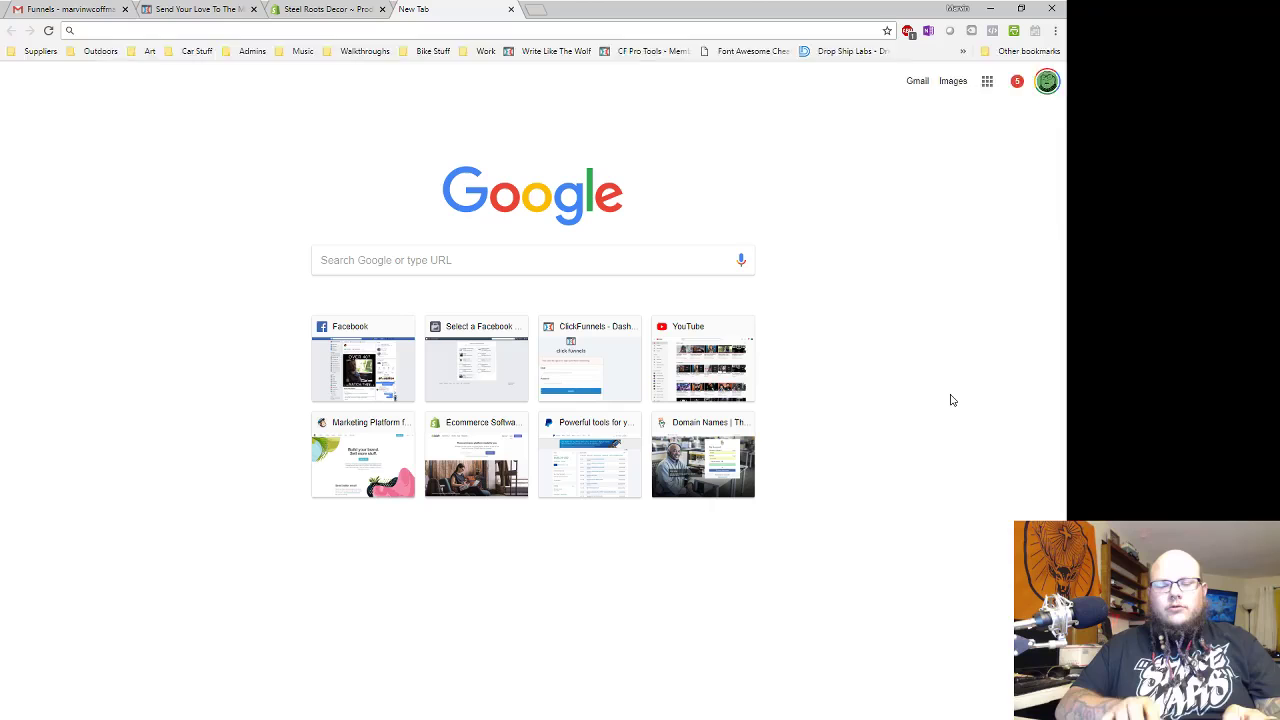
- Search Google for 'open road travel', removing the extra word 'trailer' from the query
{"action": "type", "text": "open road travel"}
{"action": "key", "text": "Return"}
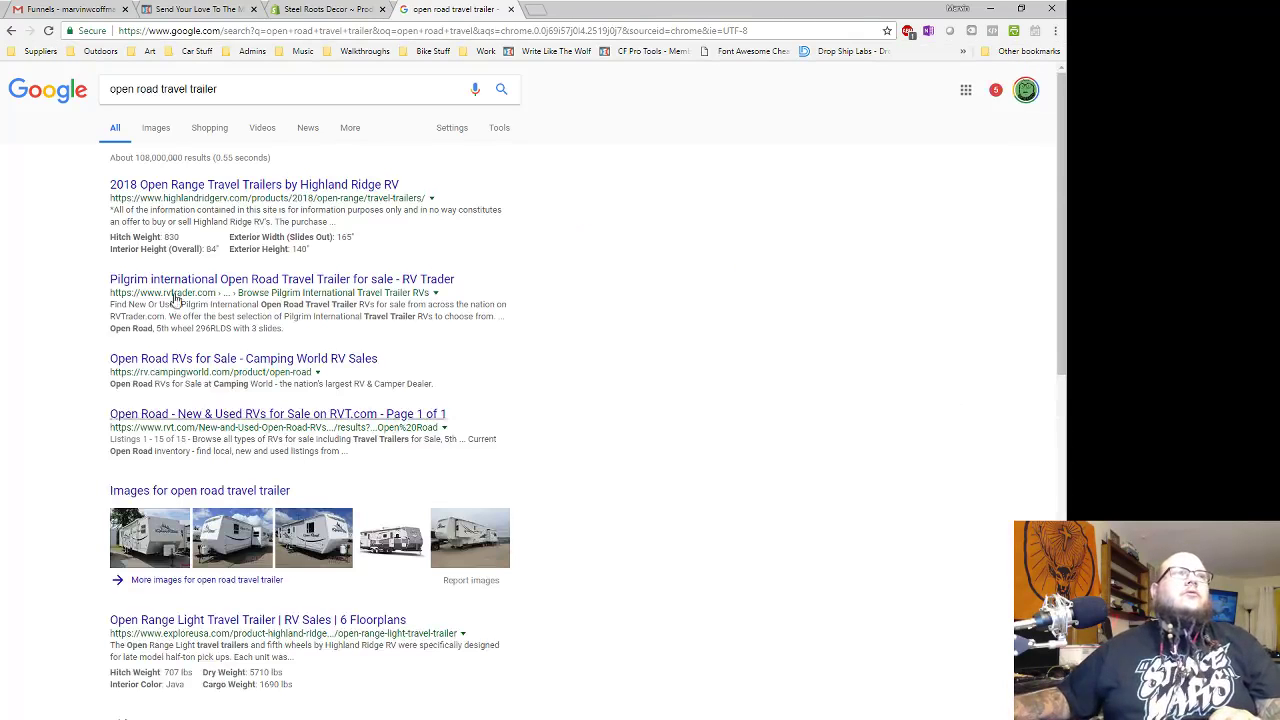
{"action": "left_click", "coordinate": [203, 88]}
{"action": "double_click", "coordinate": [203, 88]}
{"action": "key", "text": "BackSpace"}
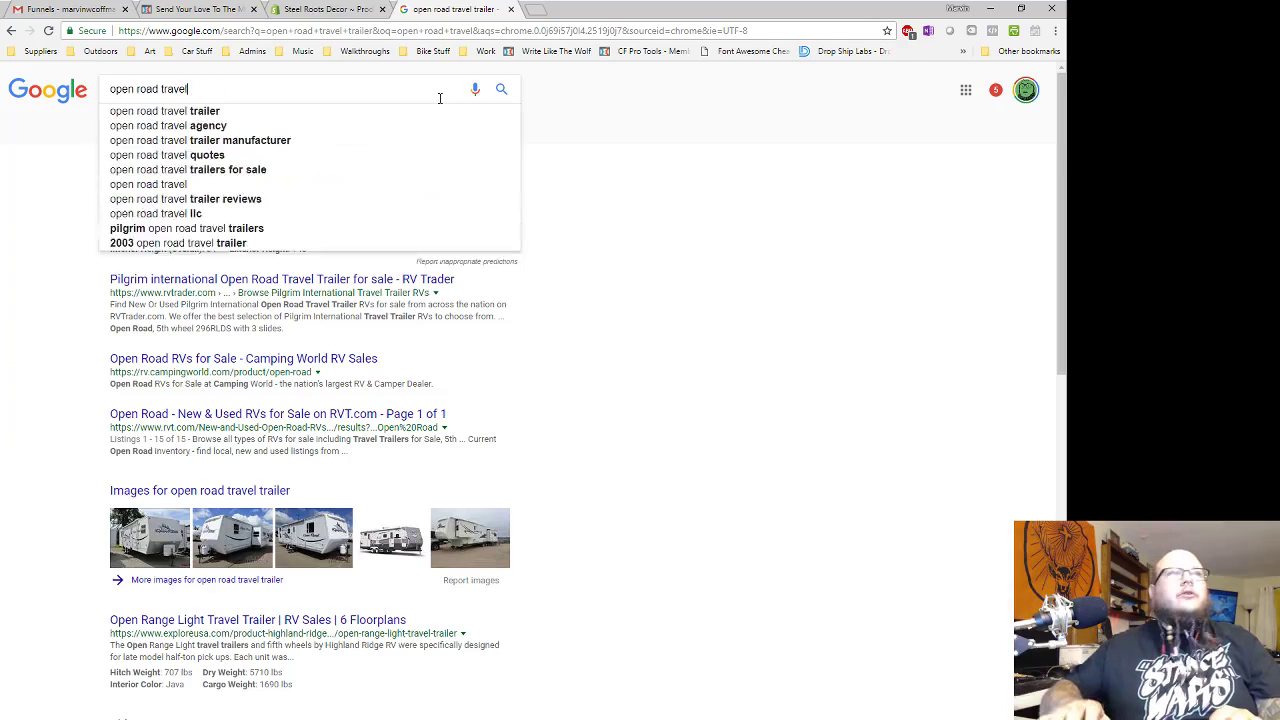
{"action": "key", "text": "Return"}
- Show image results filtered to sizes larger than 2 MP
{"action": "left_click", "coordinate": [155, 128]}
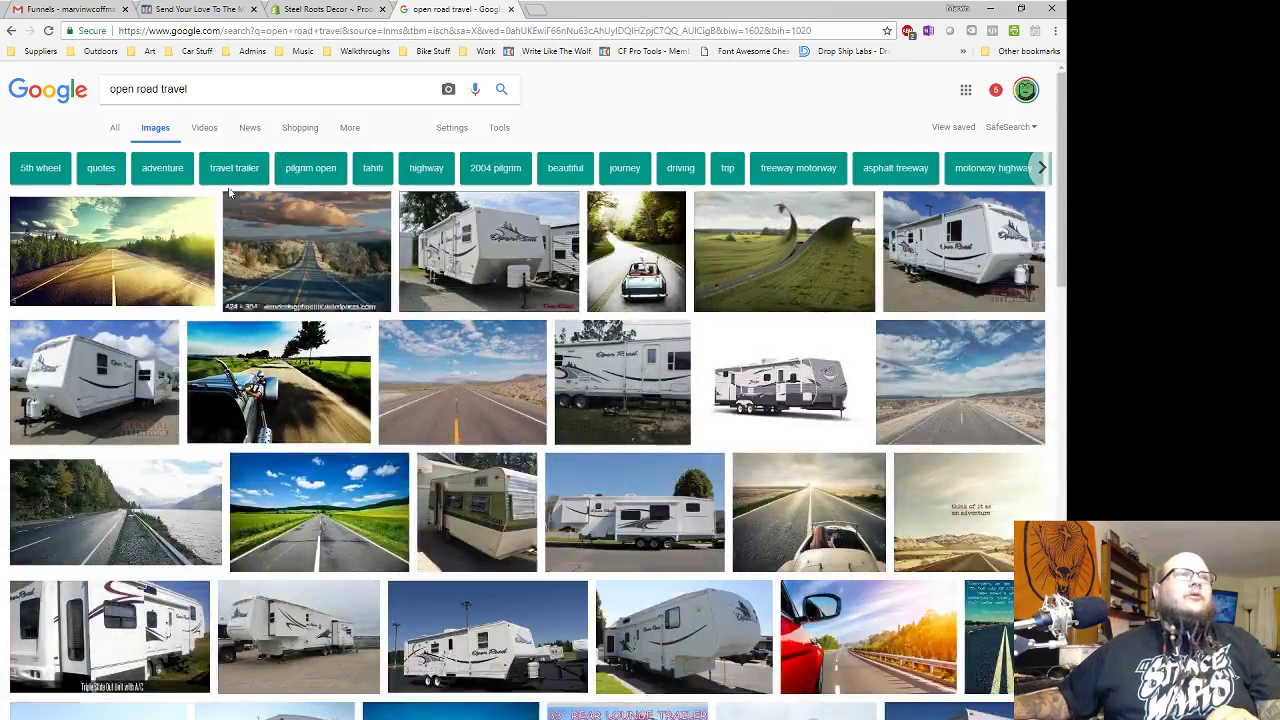
{"action": "left_click", "coordinate": [347, 128]}
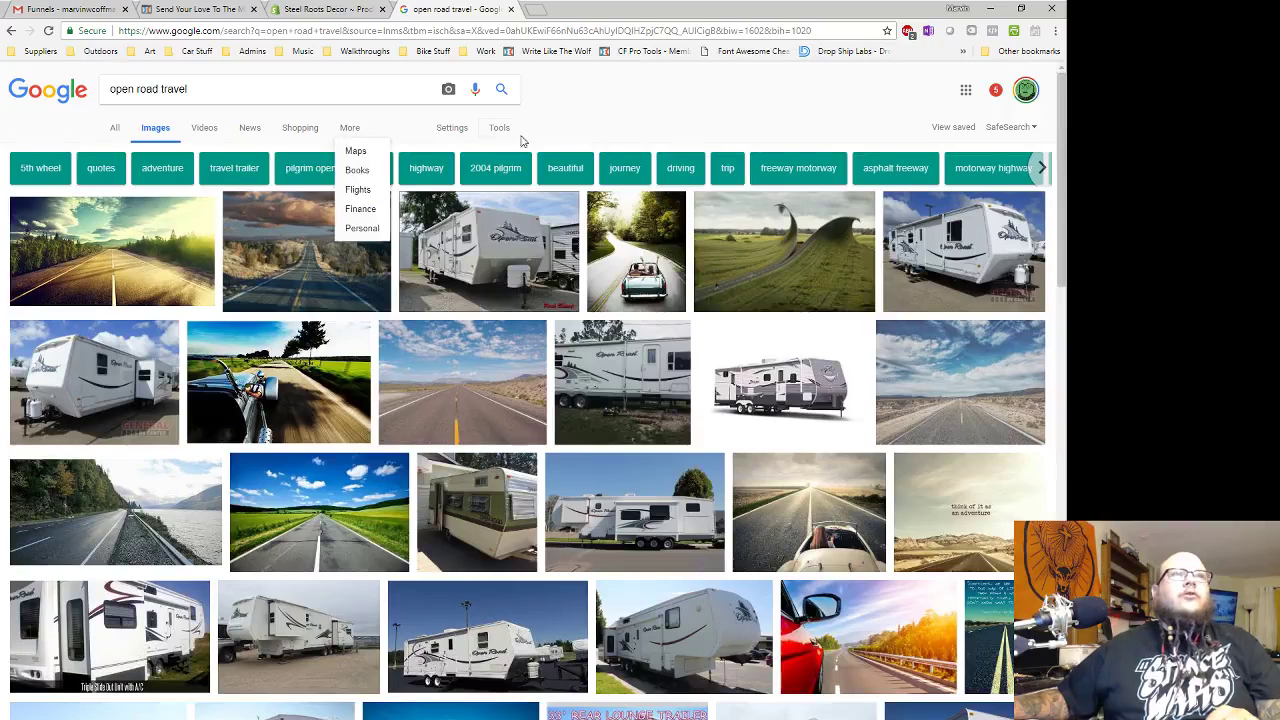
{"action": "left_click", "coordinate": [499, 130]}
{"action": "left_click", "coordinate": [118, 151]}
{"action": "mouse_move", "coordinate": [148, 258]}
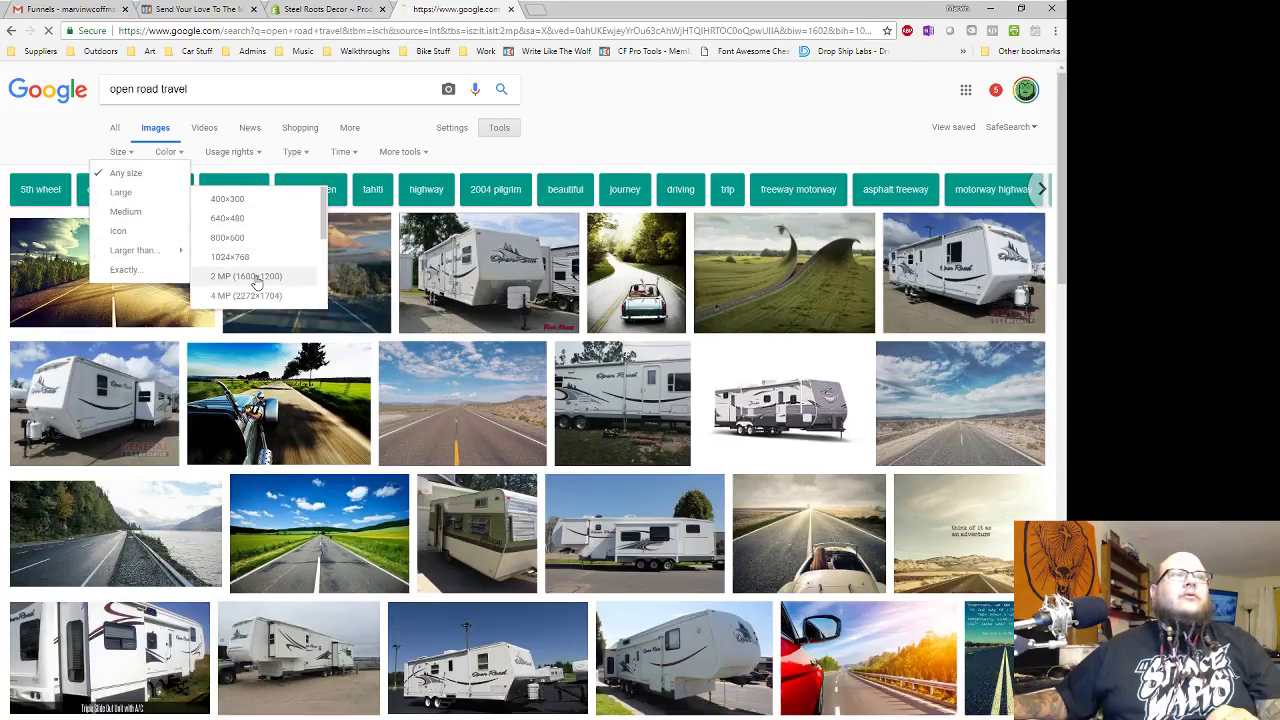
{"action": "left_click", "coordinate": [257, 276]}
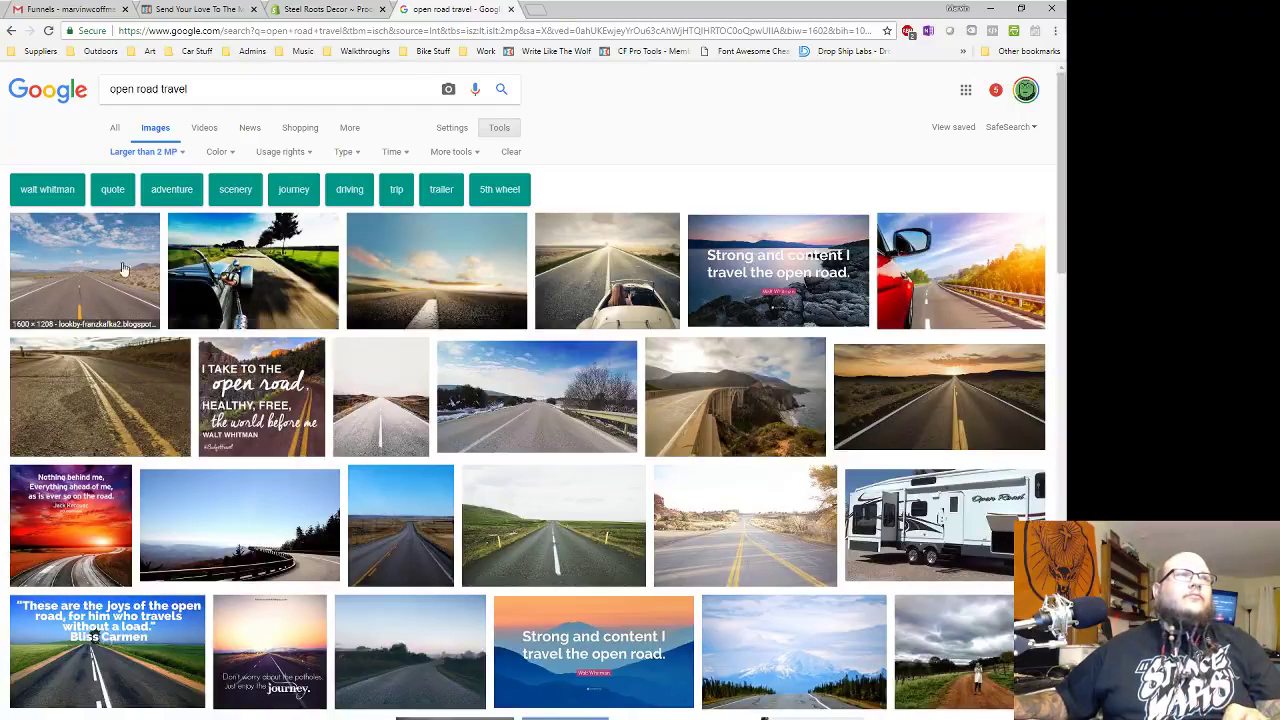
- Open the open-car road photo full-size in its own tab
{"action": "left_click", "coordinate": [220, 262]}
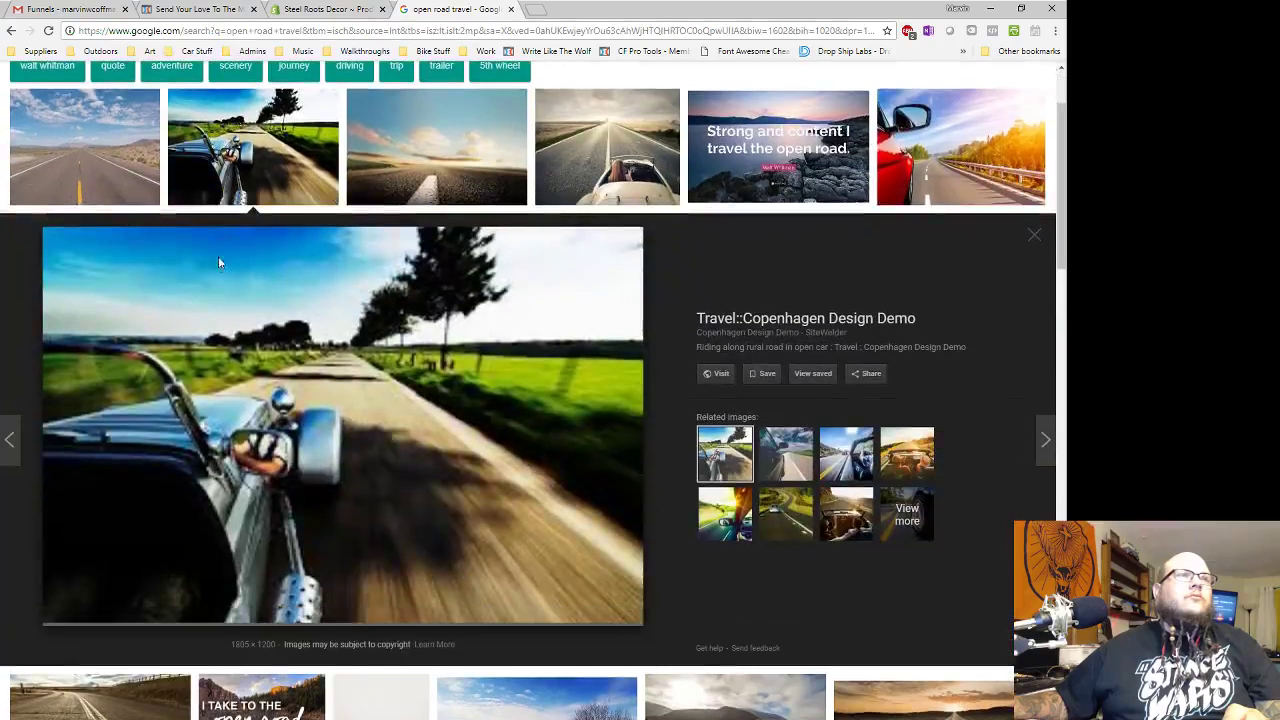
{"action": "right_click", "coordinate": [290, 431]}
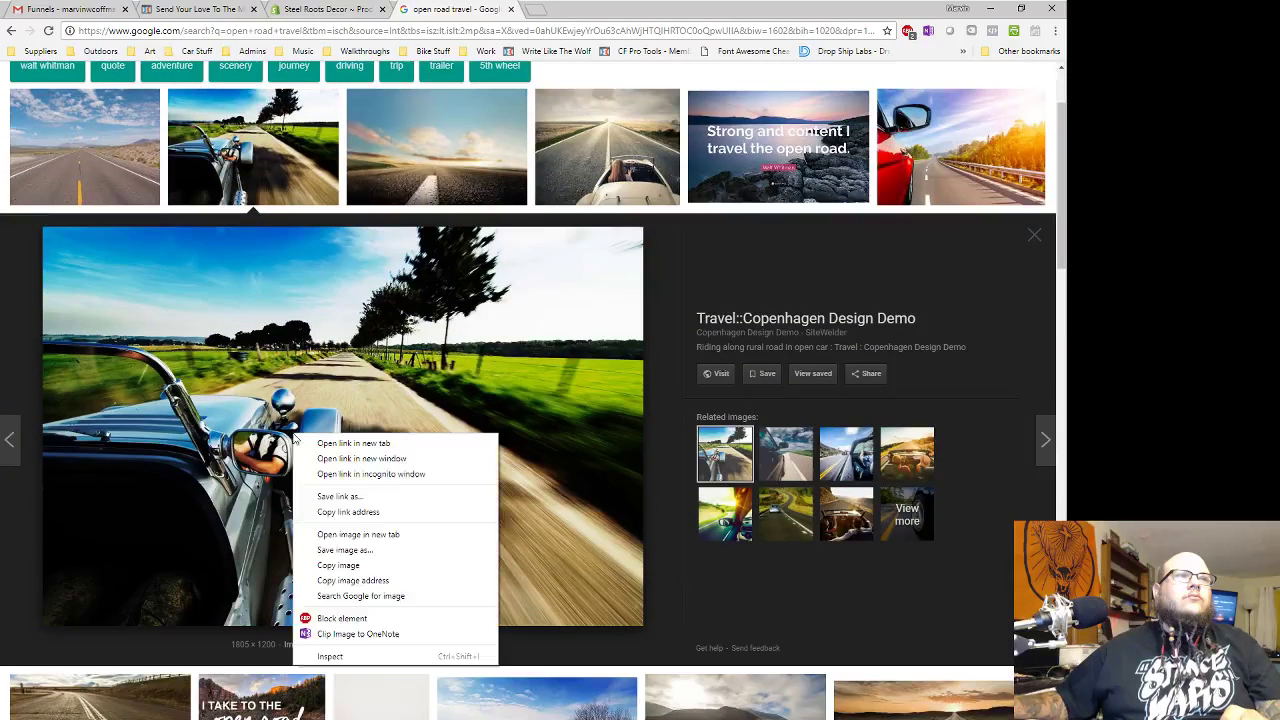
{"action": "left_click", "coordinate": [408, 547]}
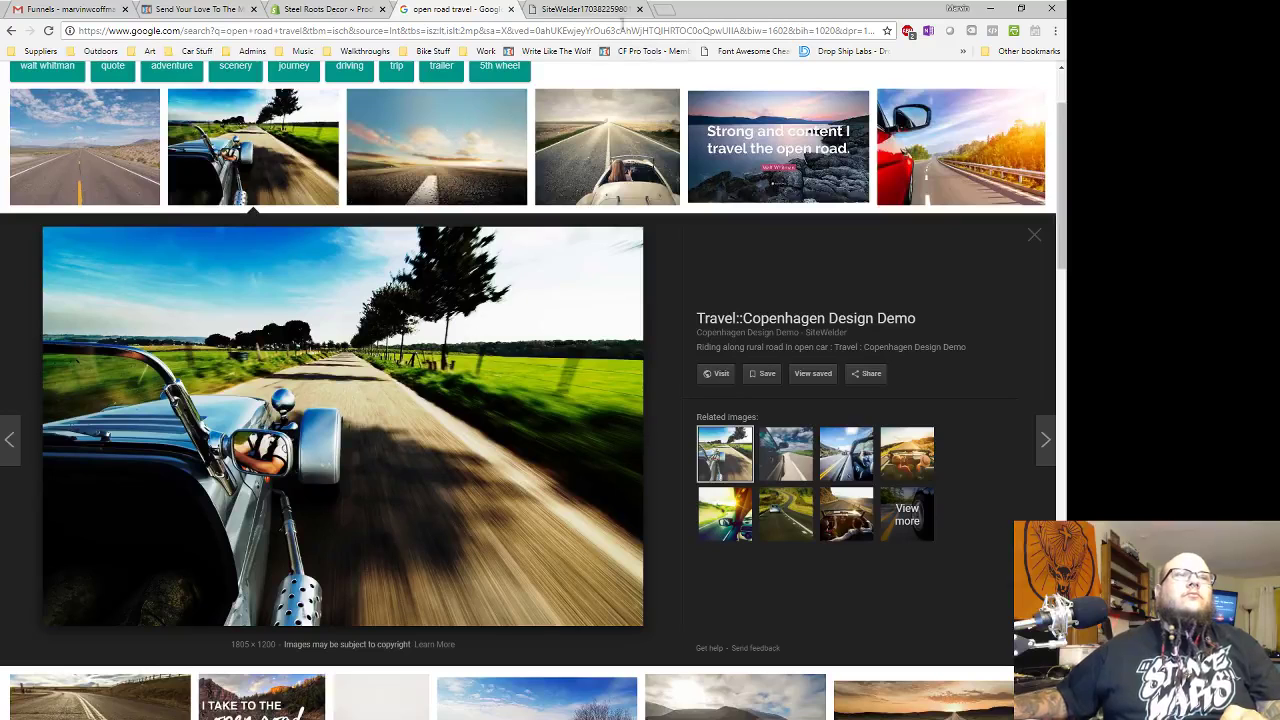
{"action": "left_click", "coordinate": [605, 13]}
{"action": "right_click", "coordinate": [597, 364]}
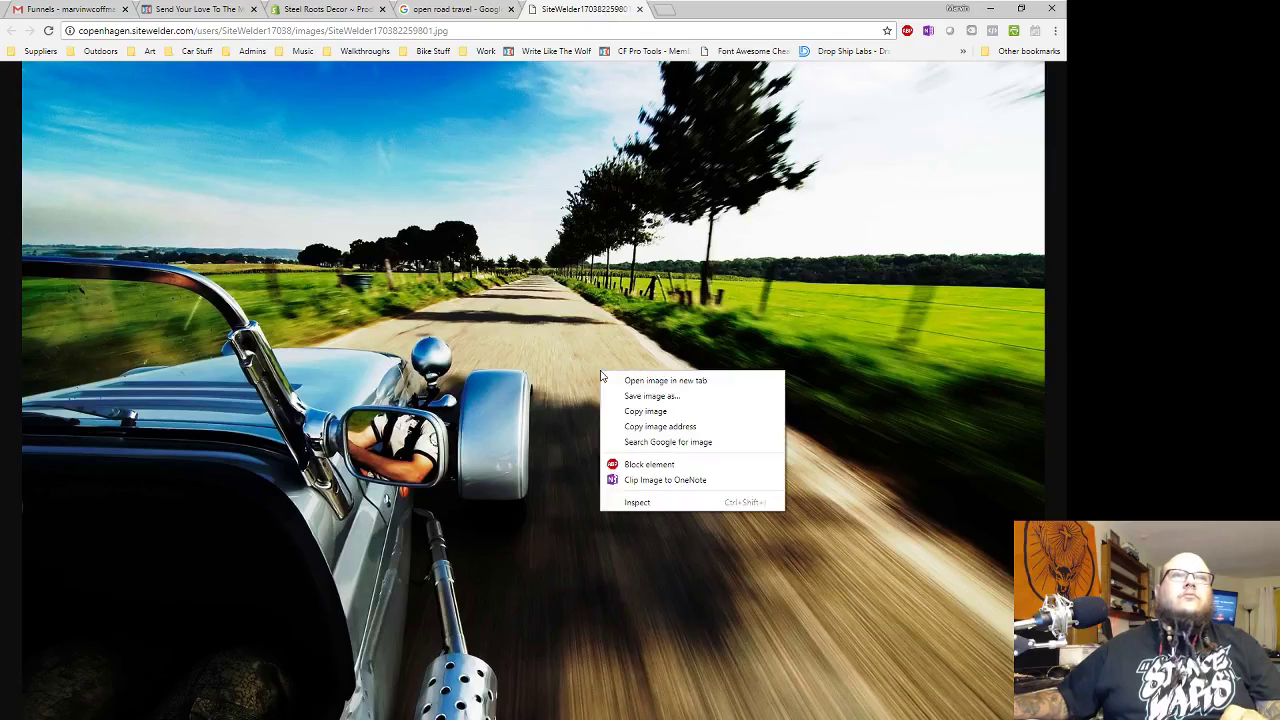
- Save the road photo as route-66 in a new route66 folder under funnels
{"action": "left_click", "coordinate": [648, 400]}
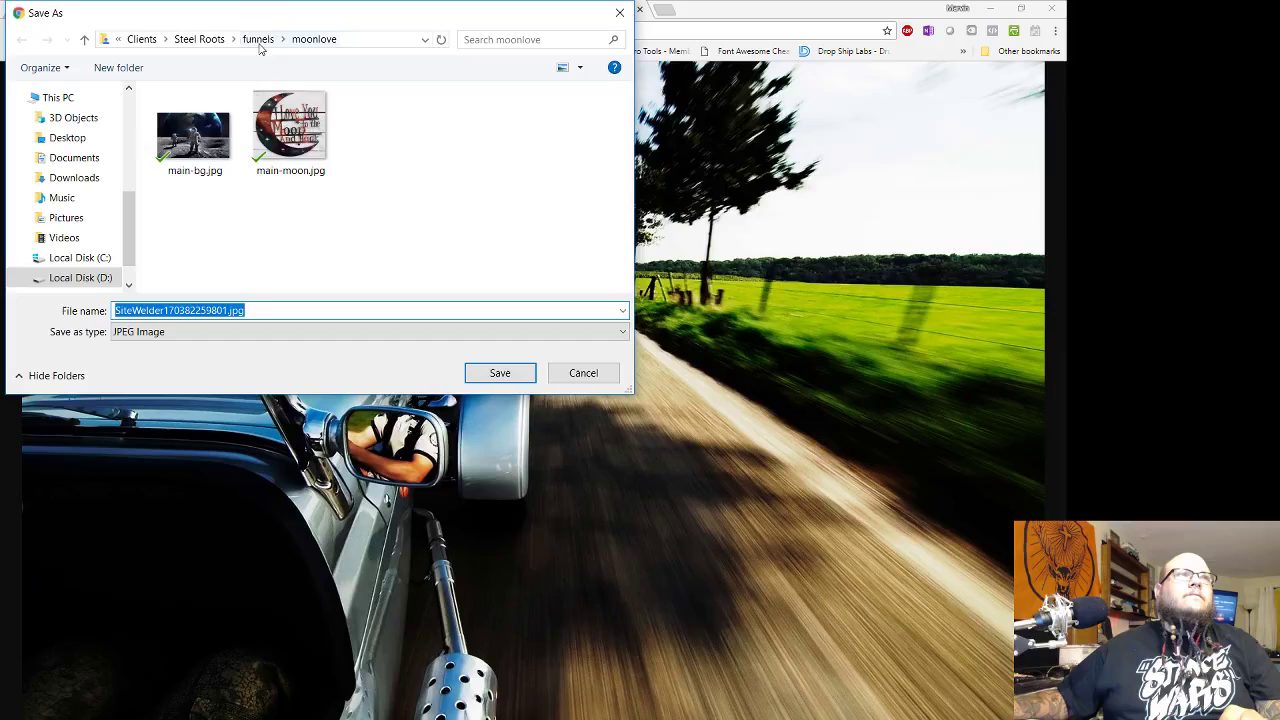
{"action": "left_click", "coordinate": [258, 41]}
{"action": "left_click", "coordinate": [118, 67]}
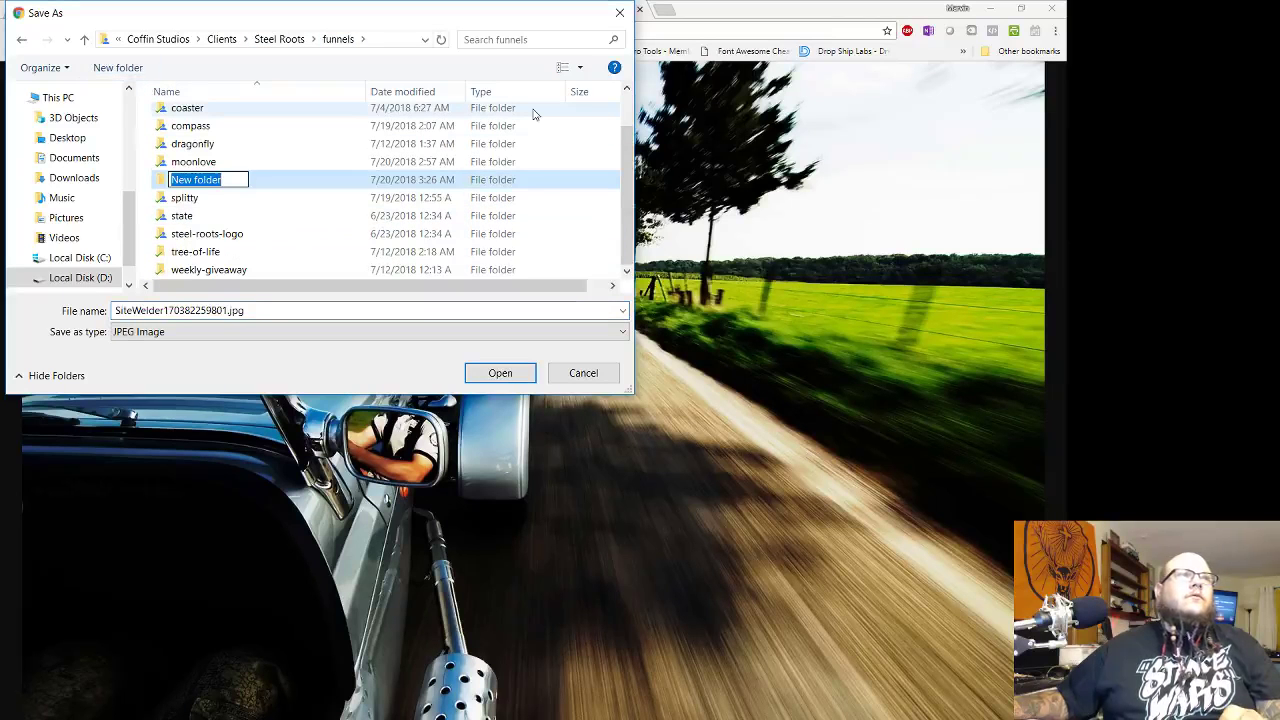
{"action": "type", "text": "riou"}
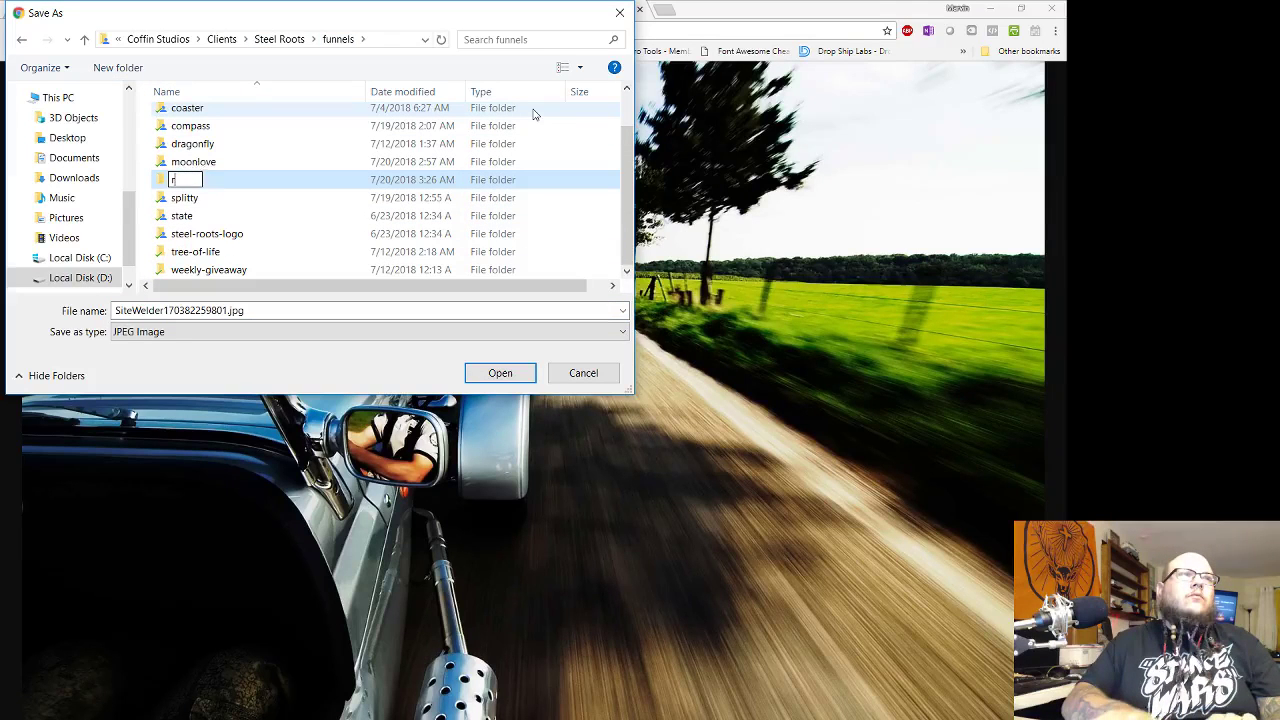
{"action": "type", "text": "e66"}
{"action": "key", "text": "Return"}
{"action": "double_click", "coordinate": [258, 184]}
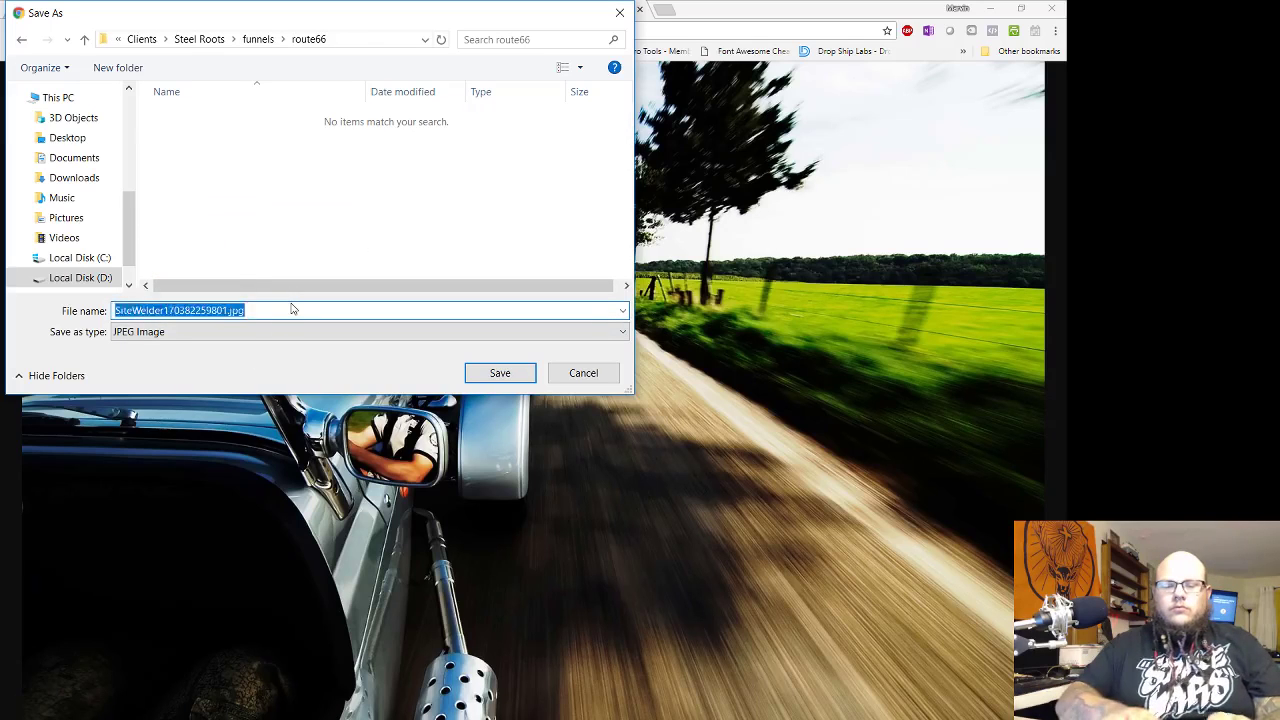
{"action": "type", "text": "route-66"}
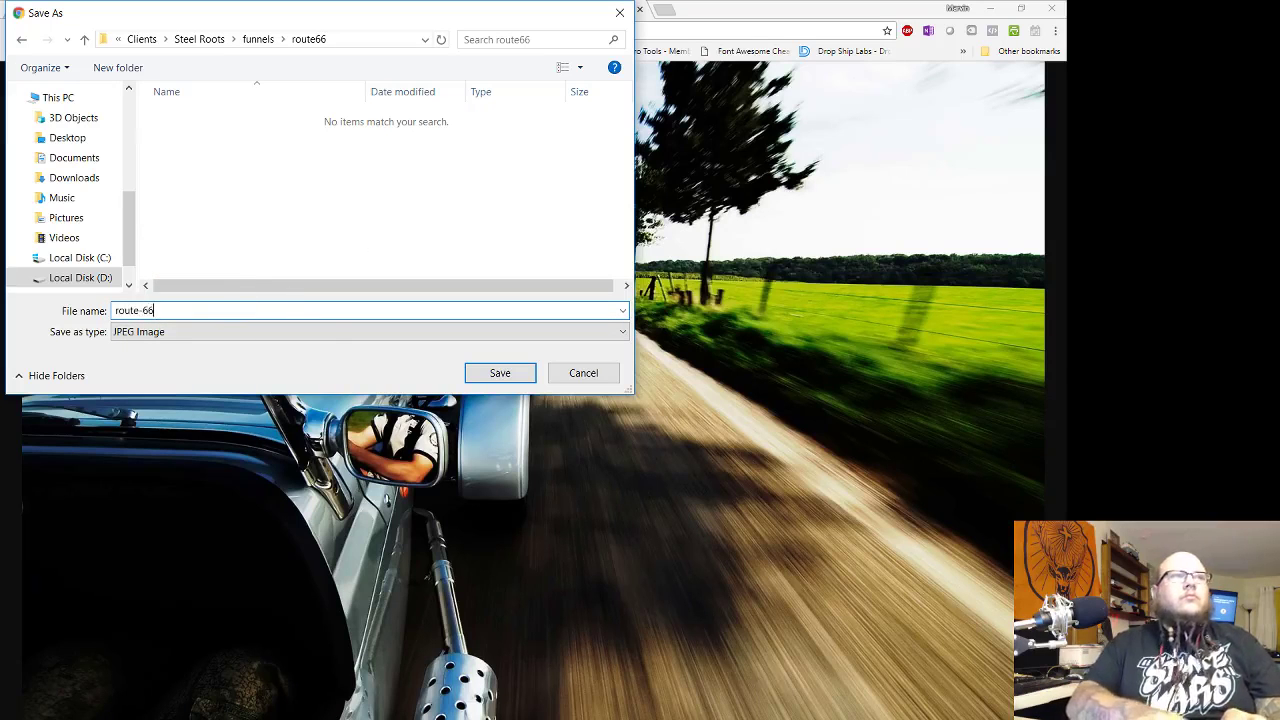
{"action": "key", "text": "Return"}
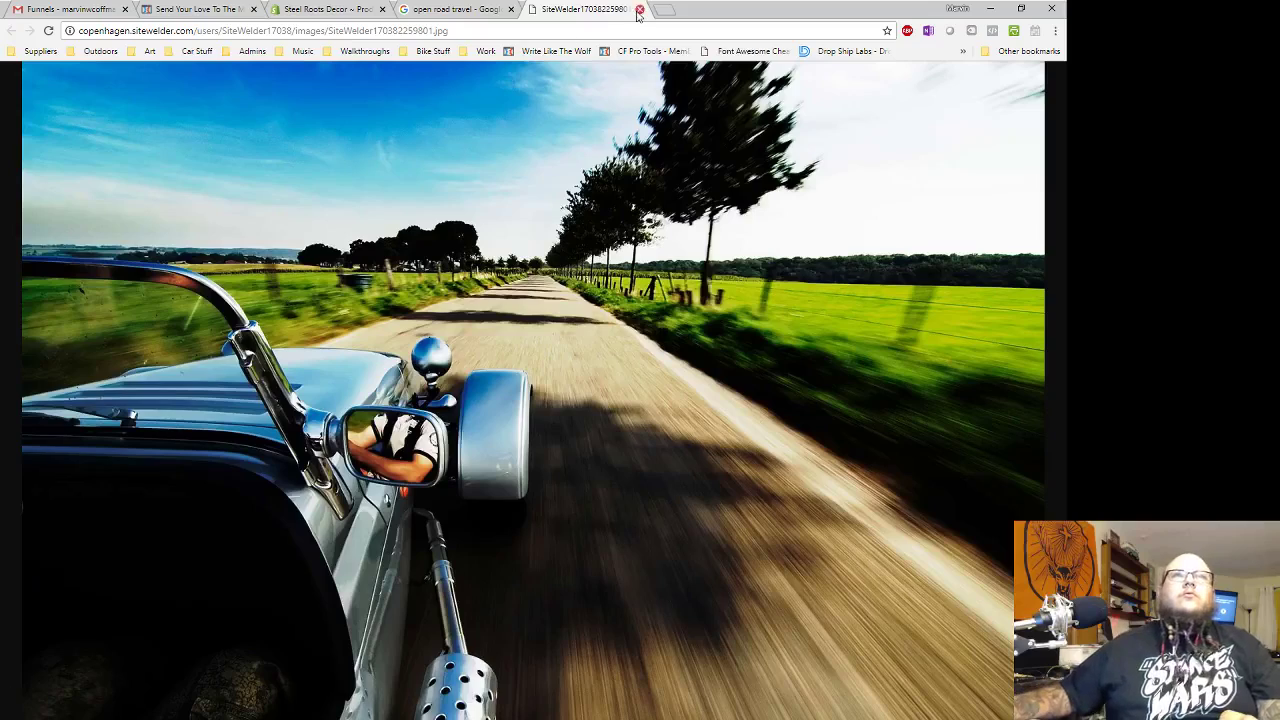
- Close the image and search tabs and return to the order page editor
{"action": "left_click", "coordinate": [639, 10]}
{"action": "left_click", "coordinate": [511, 9]}
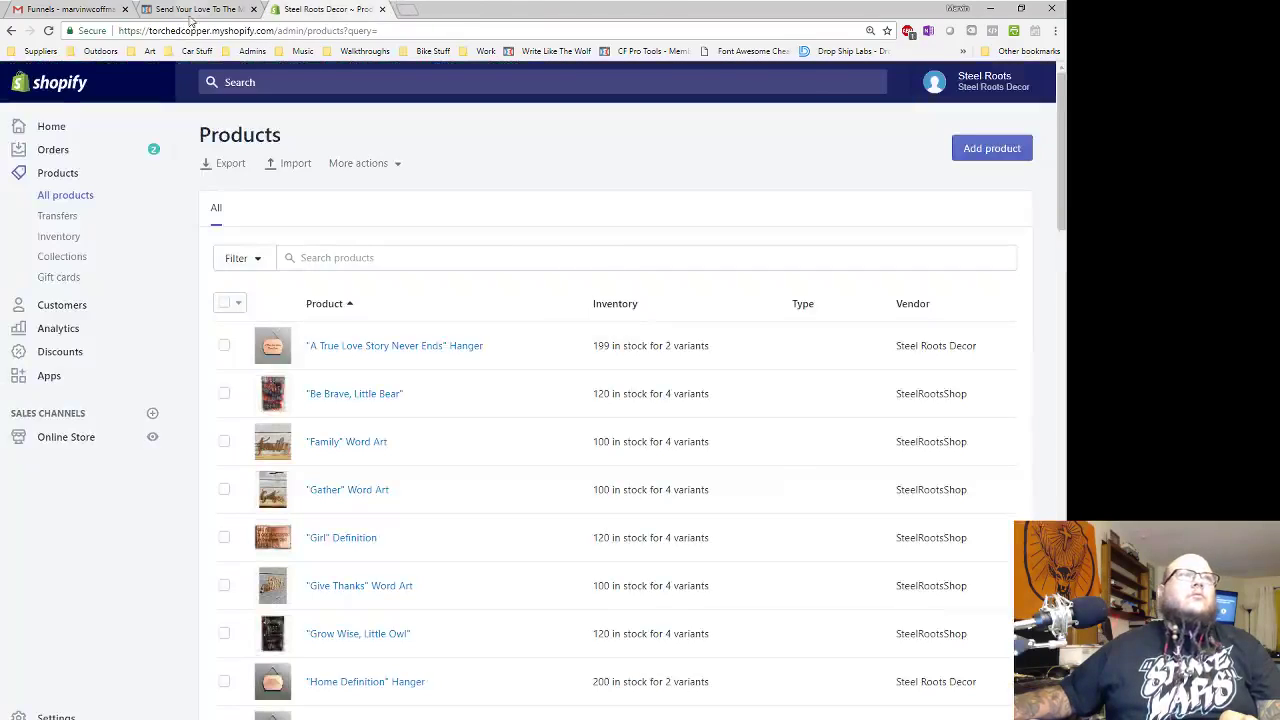
{"action": "left_click", "coordinate": [192, 10]}
- Upload route-66.jpg from the route66 folder and apply it as the page background image
{"action": "mouse_move", "coordinate": [220, 80]}
{"action": "left_click", "coordinate": [208, 214]}
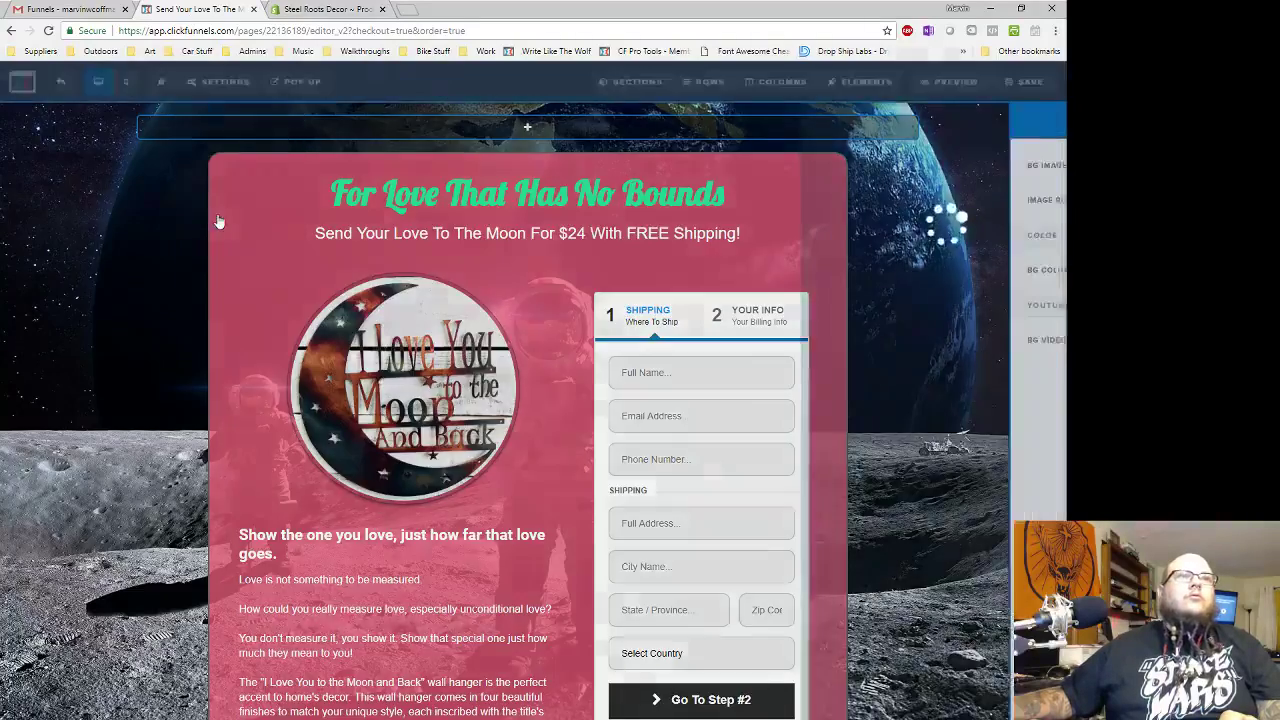
{"action": "left_click", "coordinate": [1037, 166]}
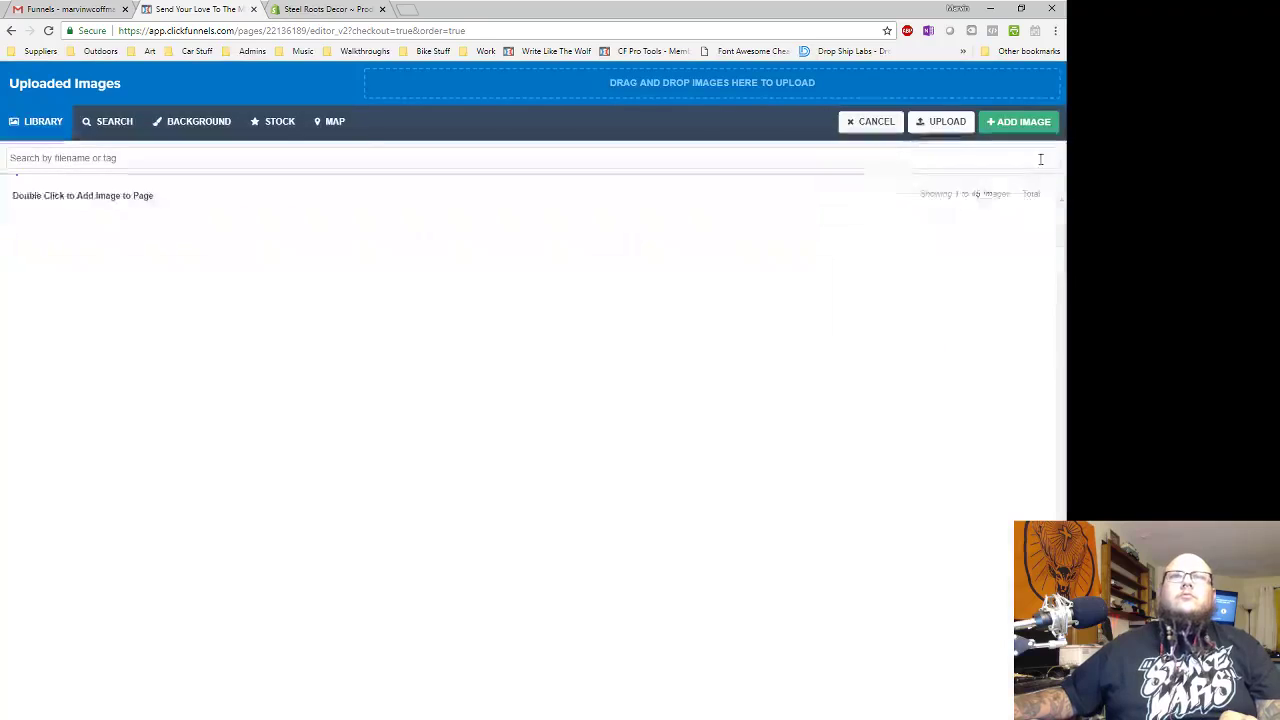
{"action": "left_click", "coordinate": [925, 122]}
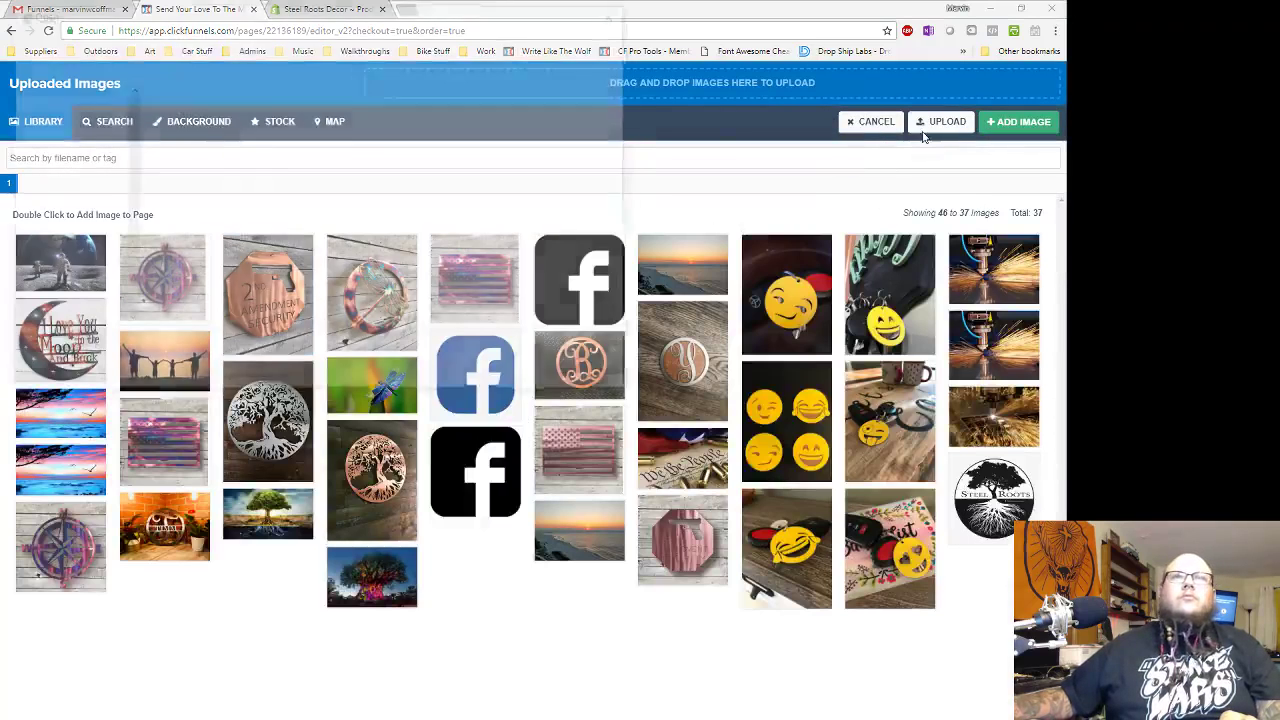
{"action": "left_click", "coordinate": [257, 39]}
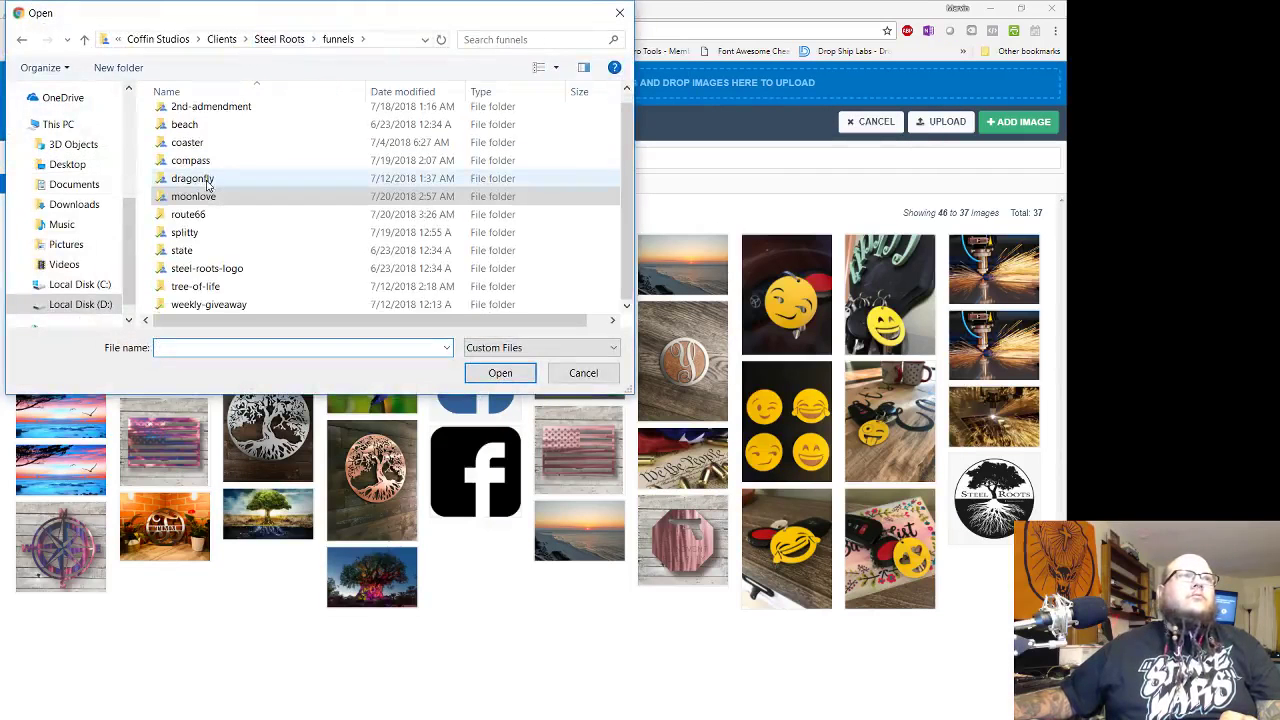
{"action": "double_click", "coordinate": [210, 225]}
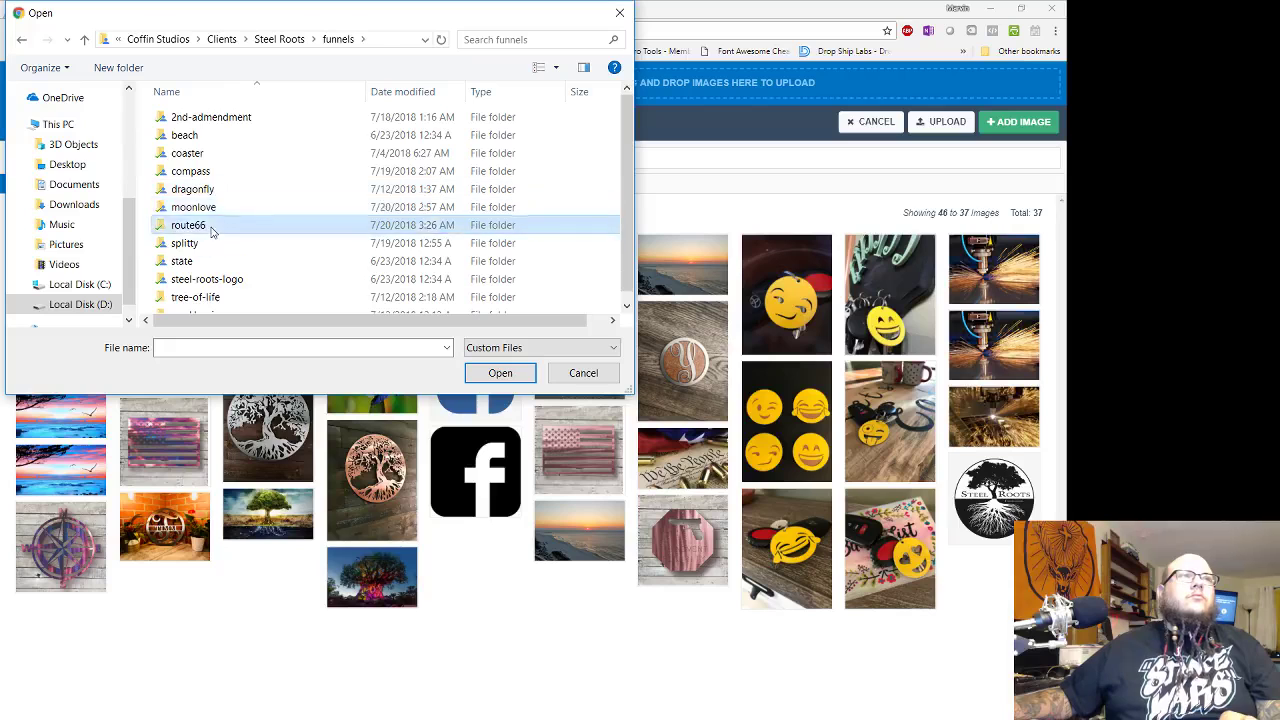
{"action": "double_click", "coordinate": [210, 155]}
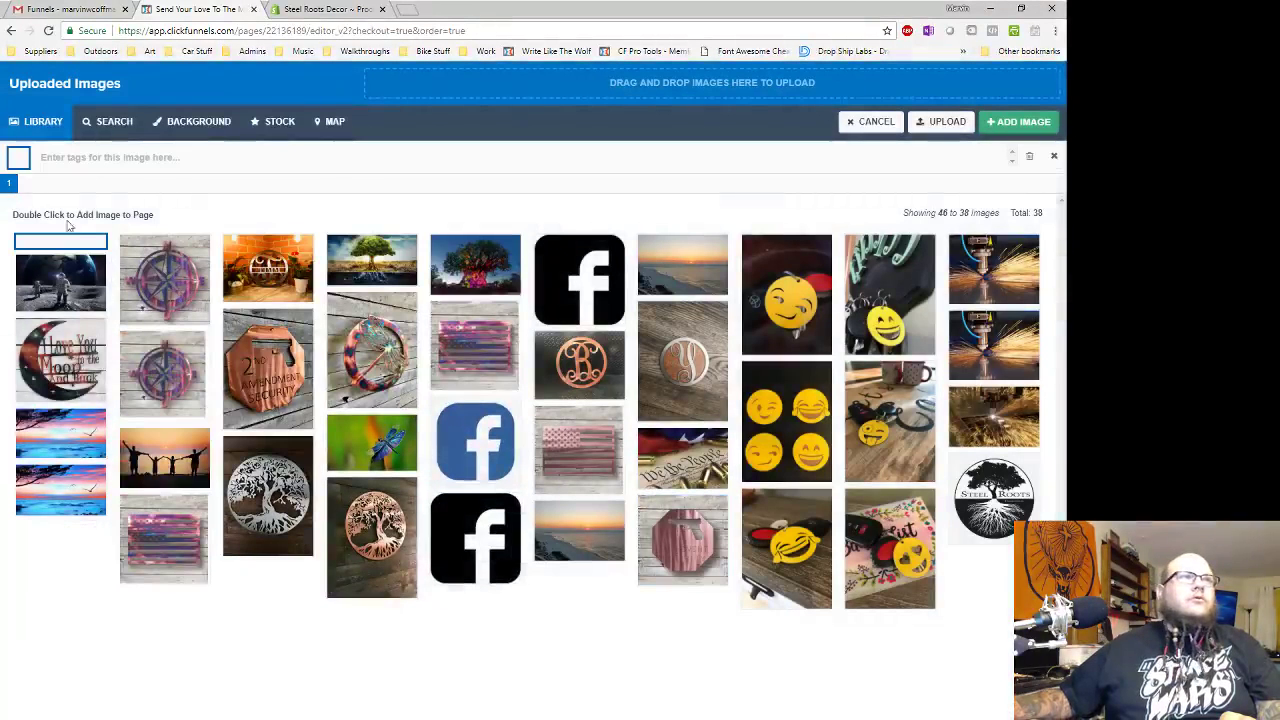
{"action": "double_click", "coordinate": [60, 265]}
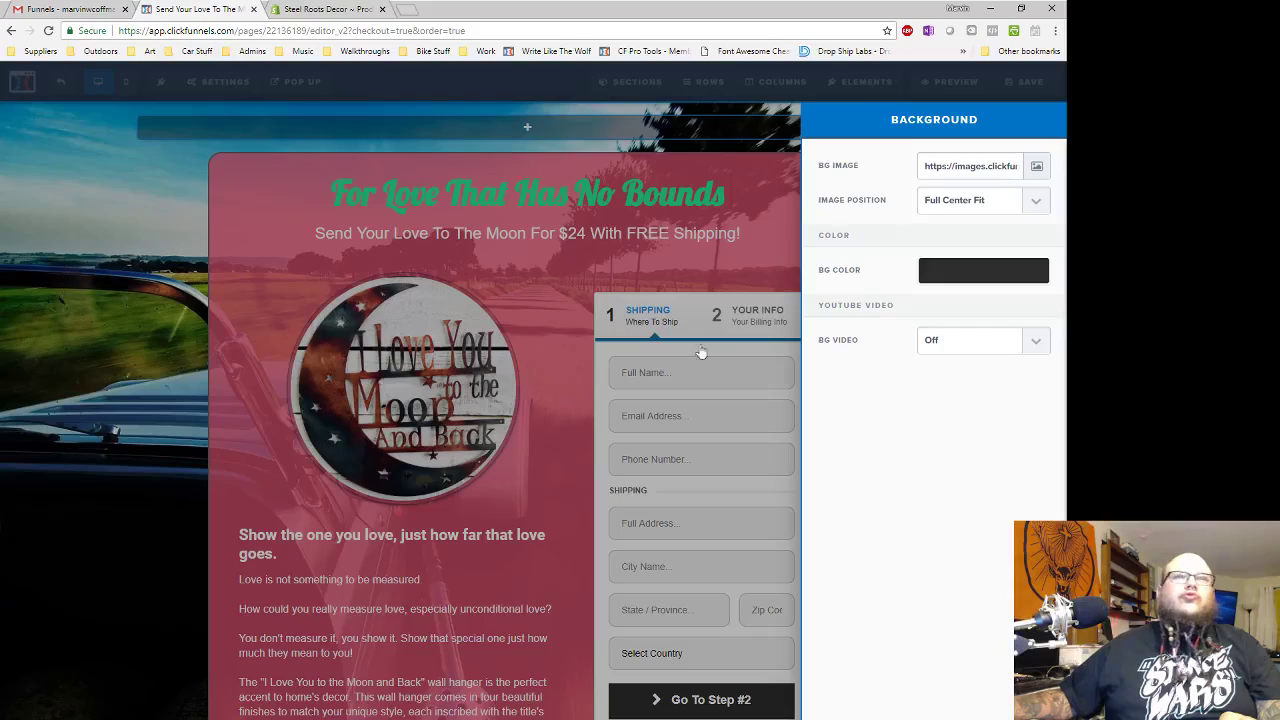
{"action": "left_click", "coordinate": [157, 343]}
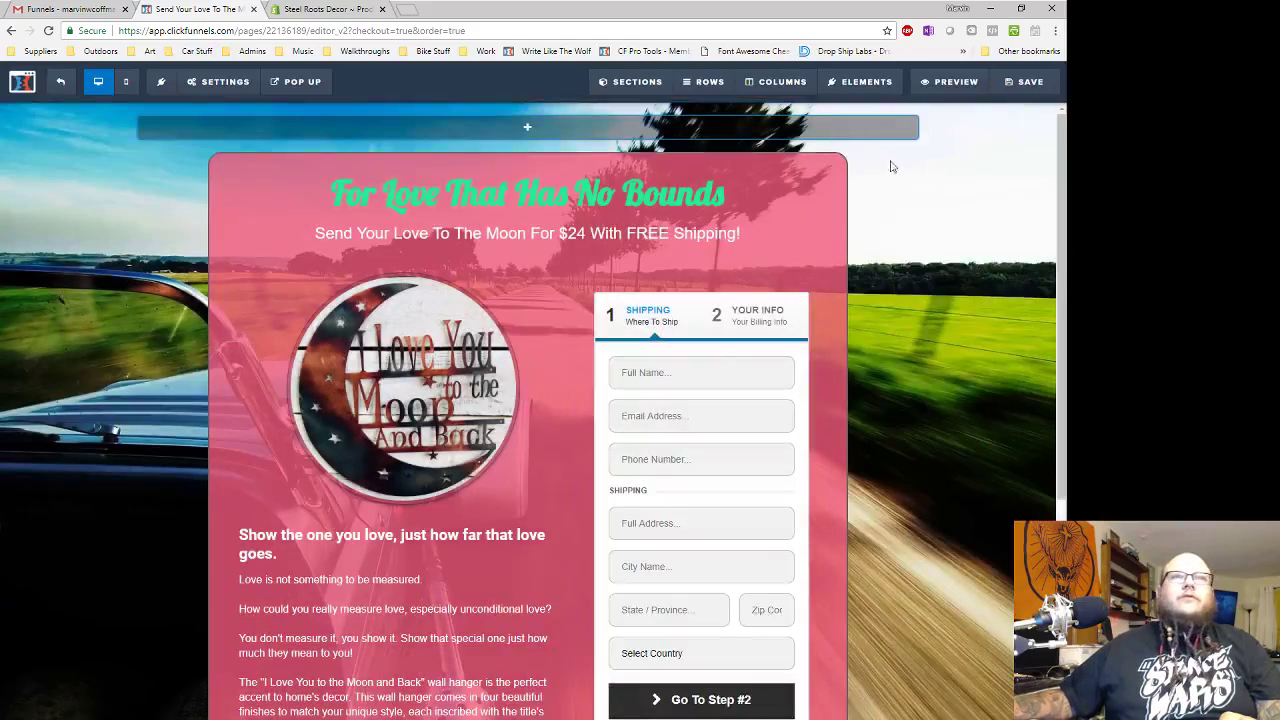
{"action": "scroll", "coordinate": [927, 358], "scroll_direction": "down", "scroll_amount": 2}
{"action": "scroll", "coordinate": [927, 358], "scroll_direction": "down", "scroll_amount": 2}
{"action": "scroll", "coordinate": [905, 375], "scroll_direction": "up", "scroll_amount": 4}
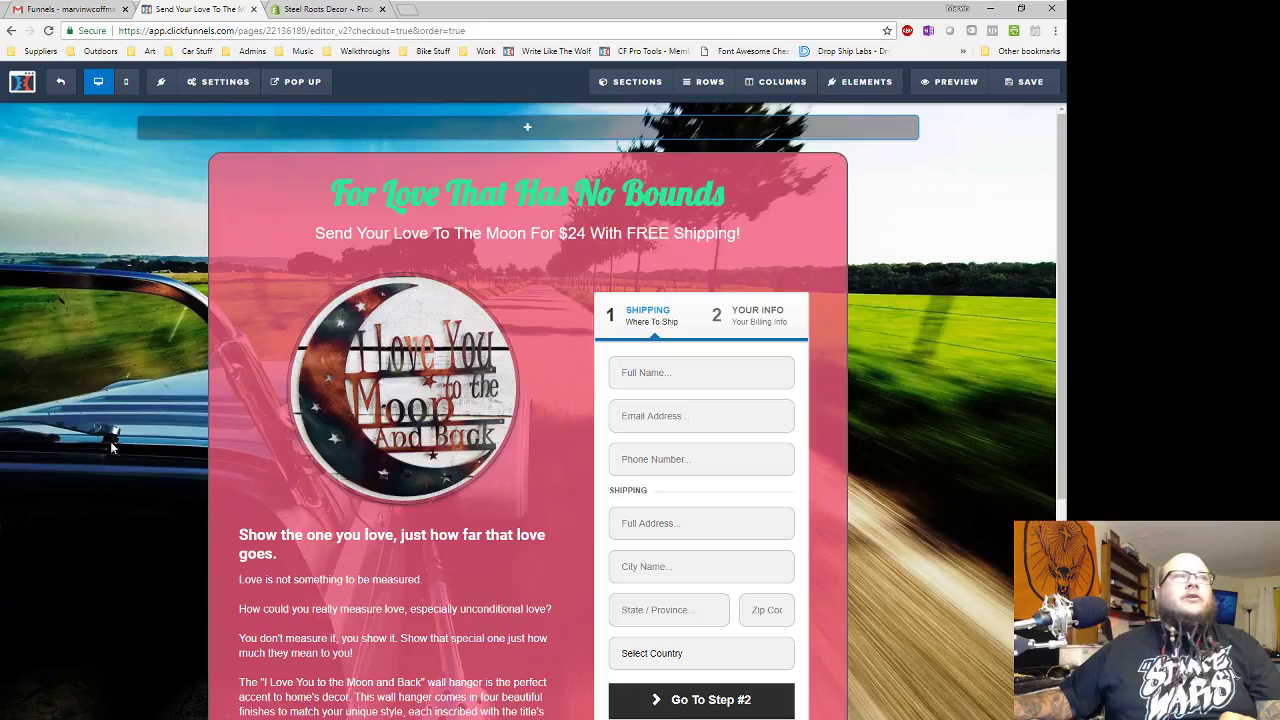
{"action": "scroll", "coordinate": [160, 450], "scroll_direction": "down", "scroll_amount": 2}
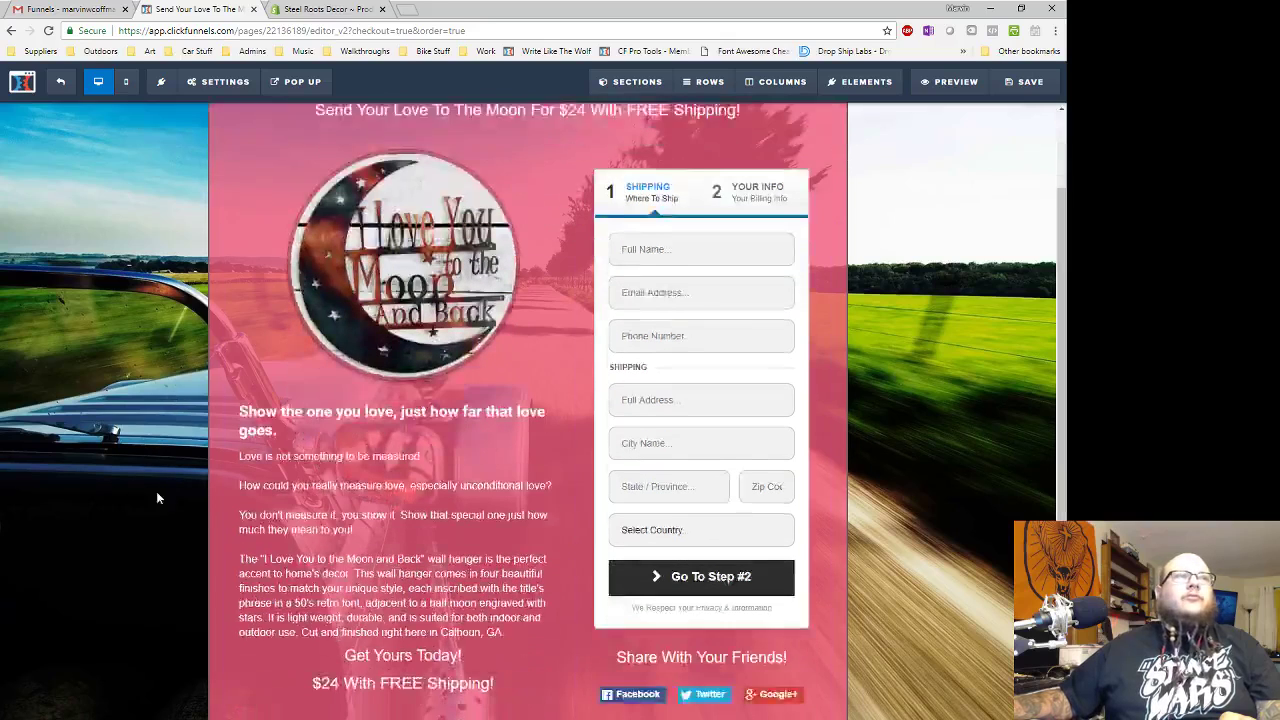
{"action": "scroll", "coordinate": [793, 315], "scroll_direction": "up", "scroll_amount": 2}
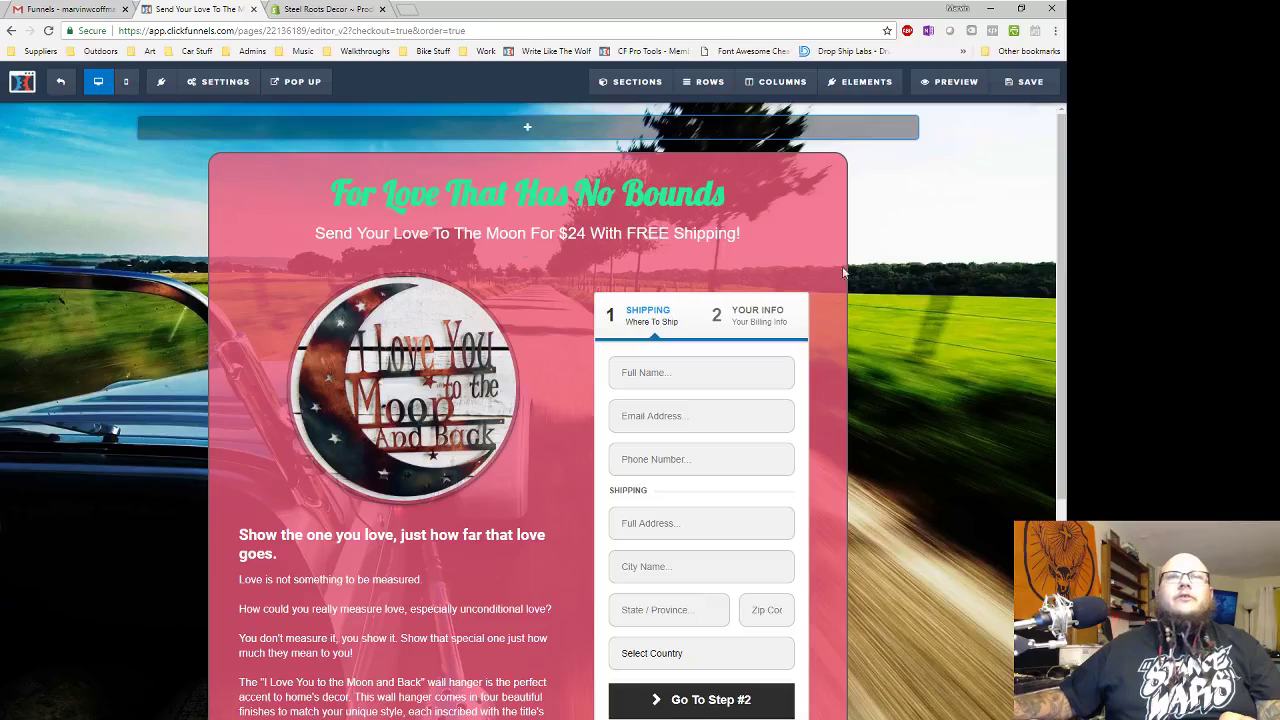
- Change the main section's pink background to blue with reduced alpha so the road photo shows through
{"action": "left_click", "coordinate": [845, 182]}
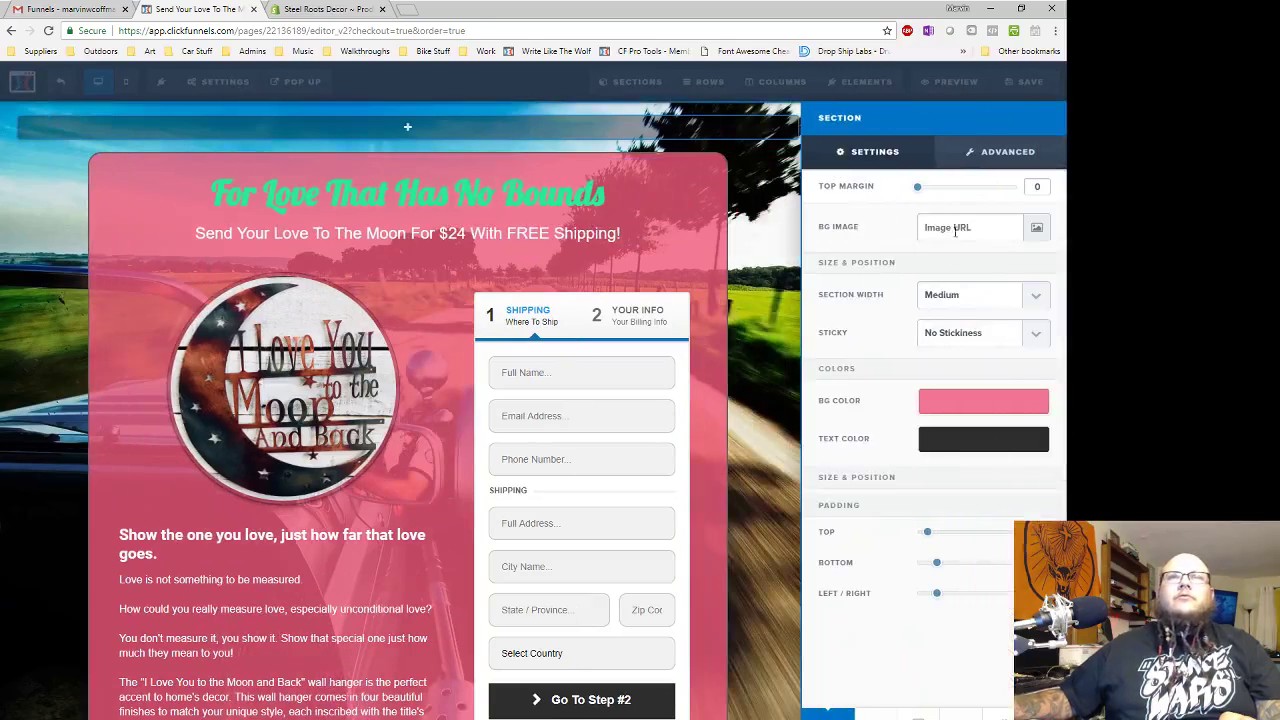
{"action": "left_click", "coordinate": [1016, 406]}
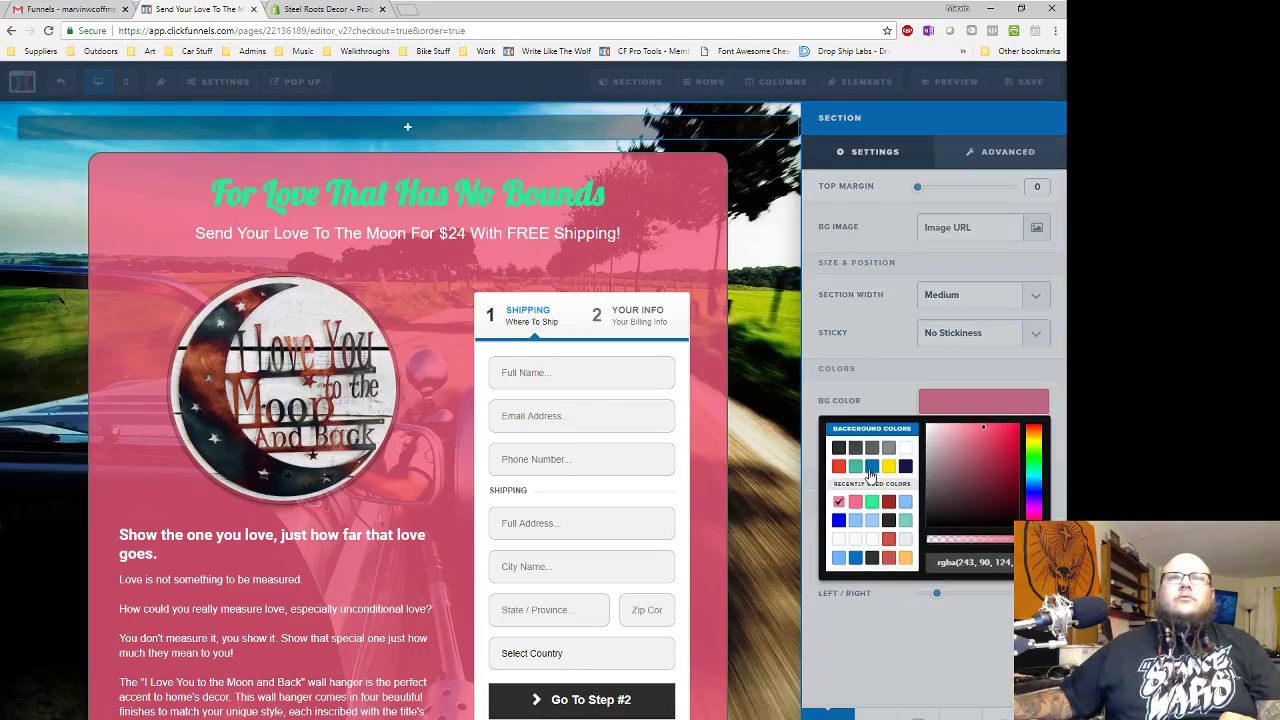
{"action": "left_click", "coordinate": [871, 467]}
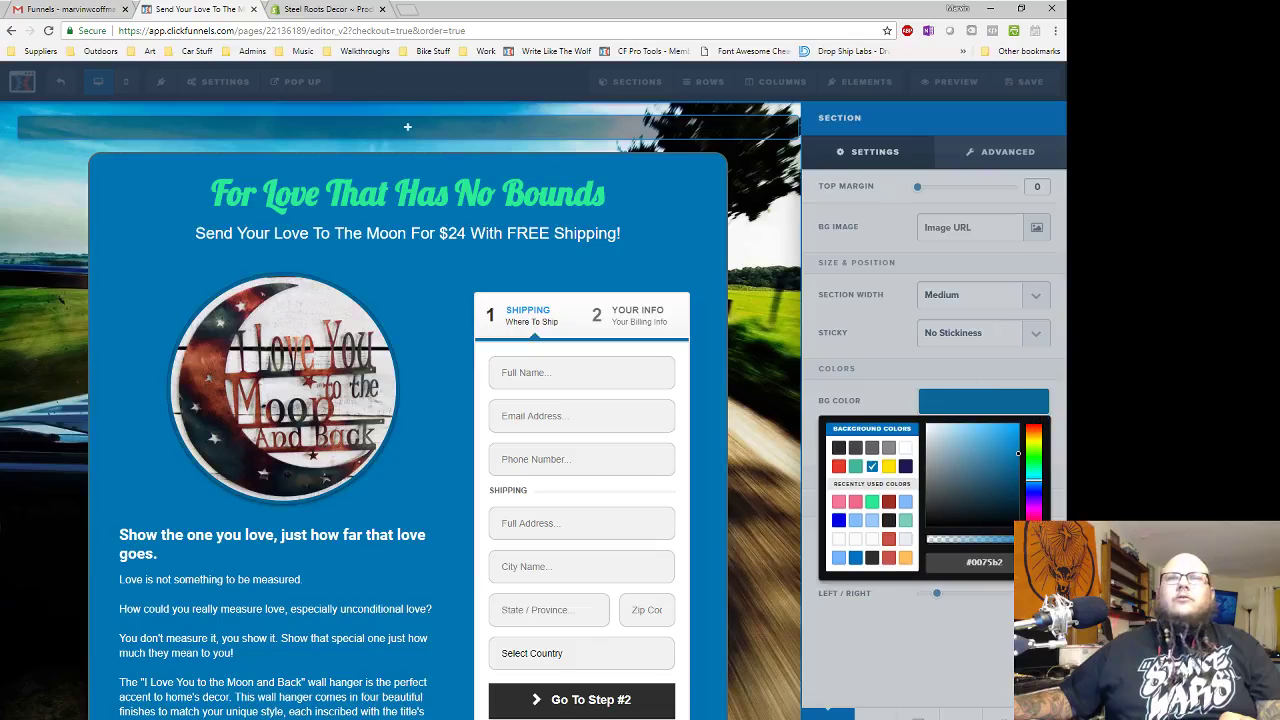
{"action": "left_click_drag", "start_coordinate": [1040, 539], "coordinate": [1025, 539]}
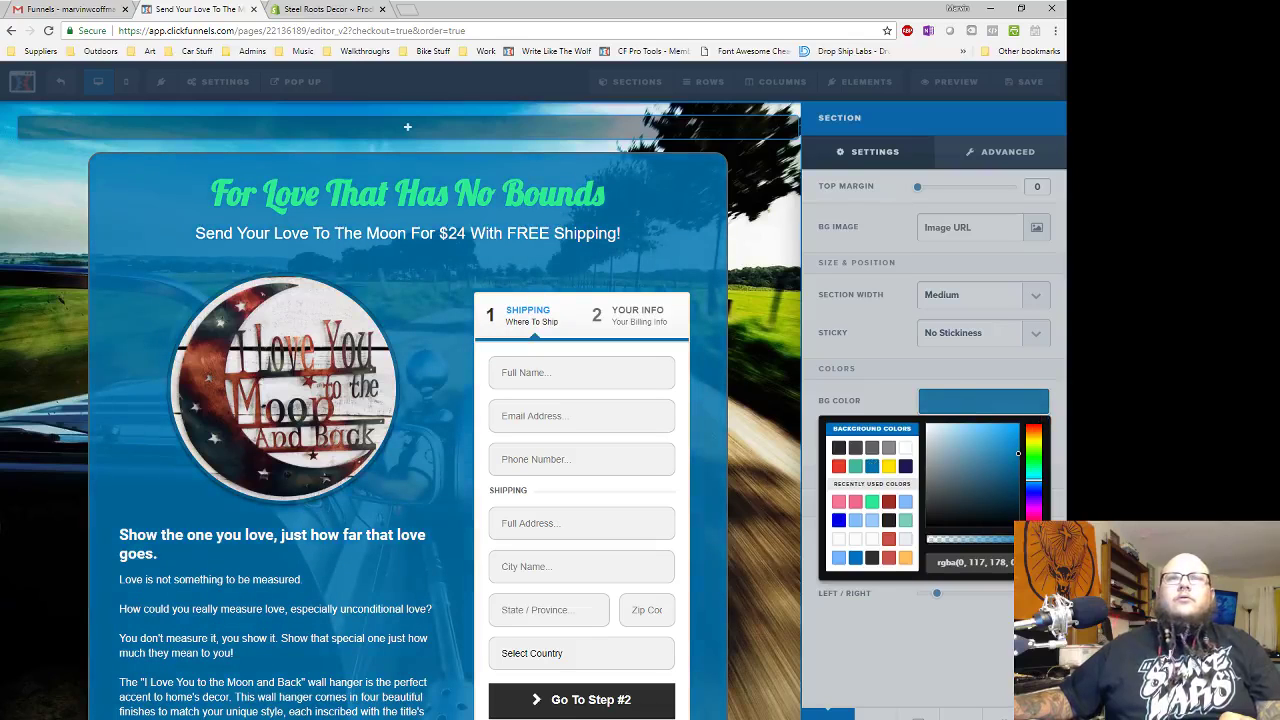
{"action": "left_click_drag", "start_coordinate": [1023, 539], "coordinate": [1019, 539]}
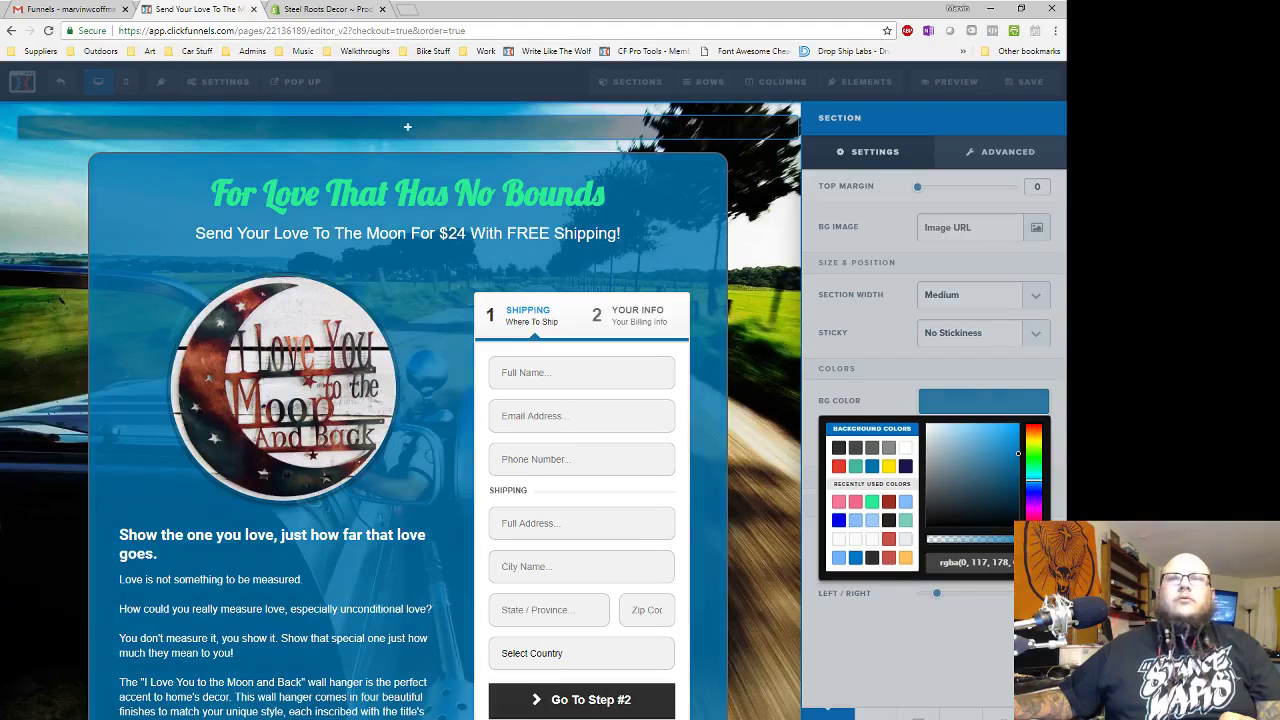
{"action": "left_click", "coordinate": [1029, 412]}
{"action": "left_click", "coordinate": [487, 204]}
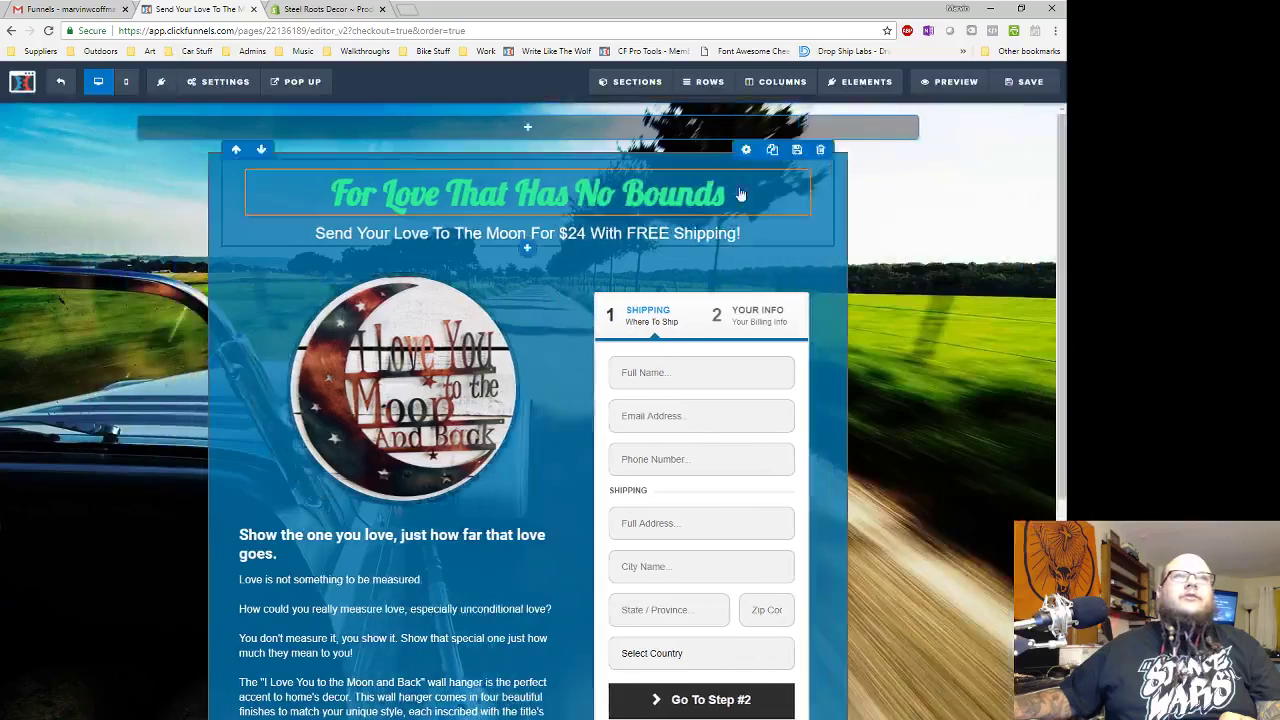
- Change the headline's bold colour from green to the dark grey swatch
{"action": "left_click", "coordinate": [772, 192]}
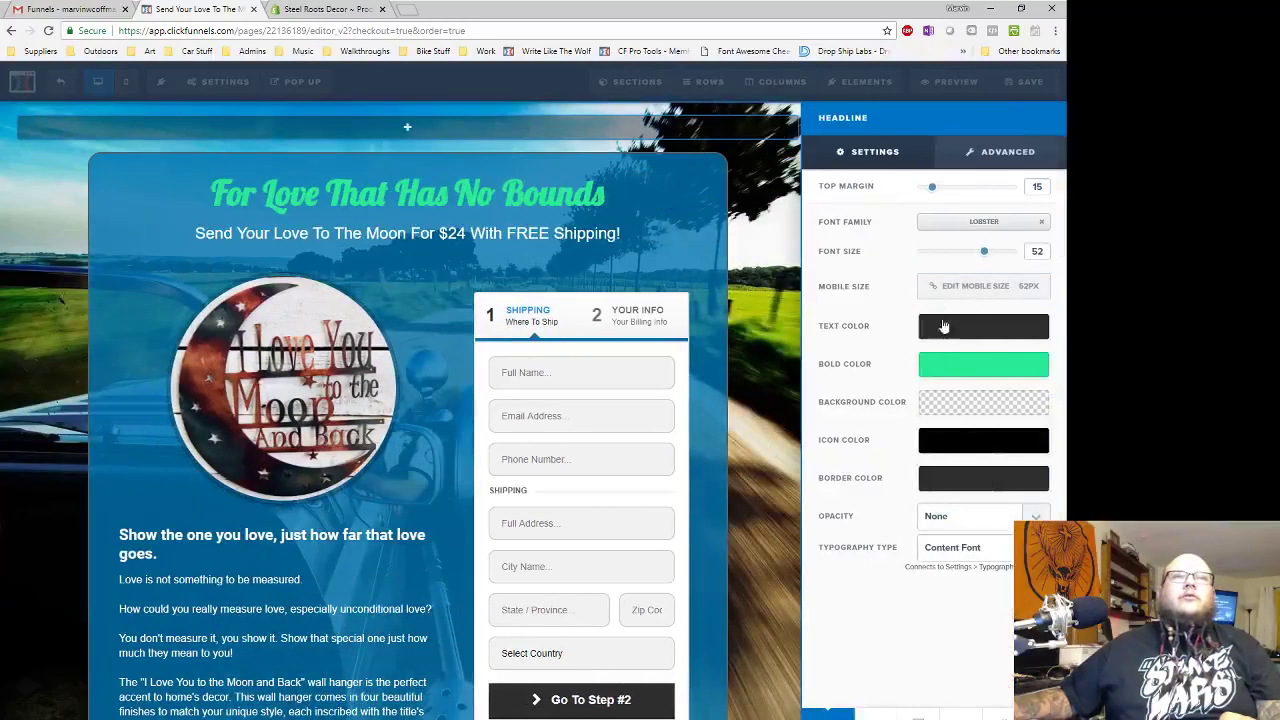
{"action": "left_click", "coordinate": [956, 369]}
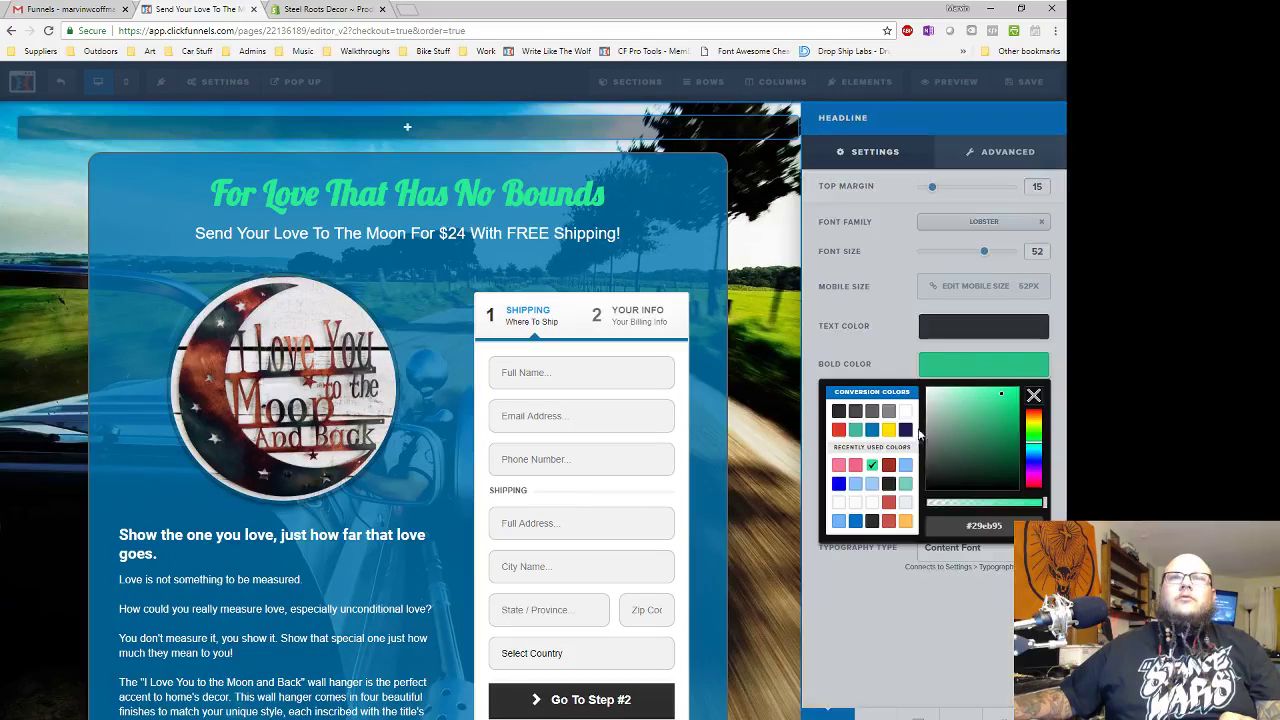
{"action": "left_click", "coordinate": [838, 429]}
{"action": "left_click", "coordinate": [838, 411]}
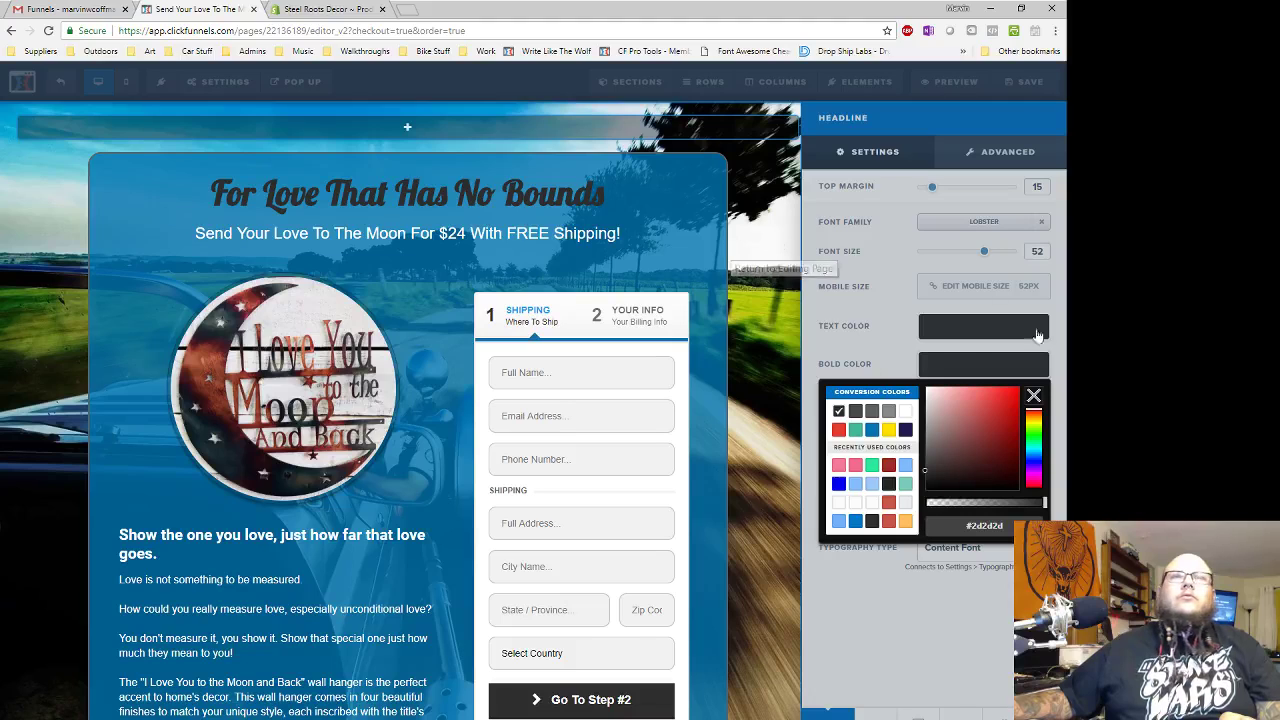
{"action": "left_click", "coordinate": [878, 345]}
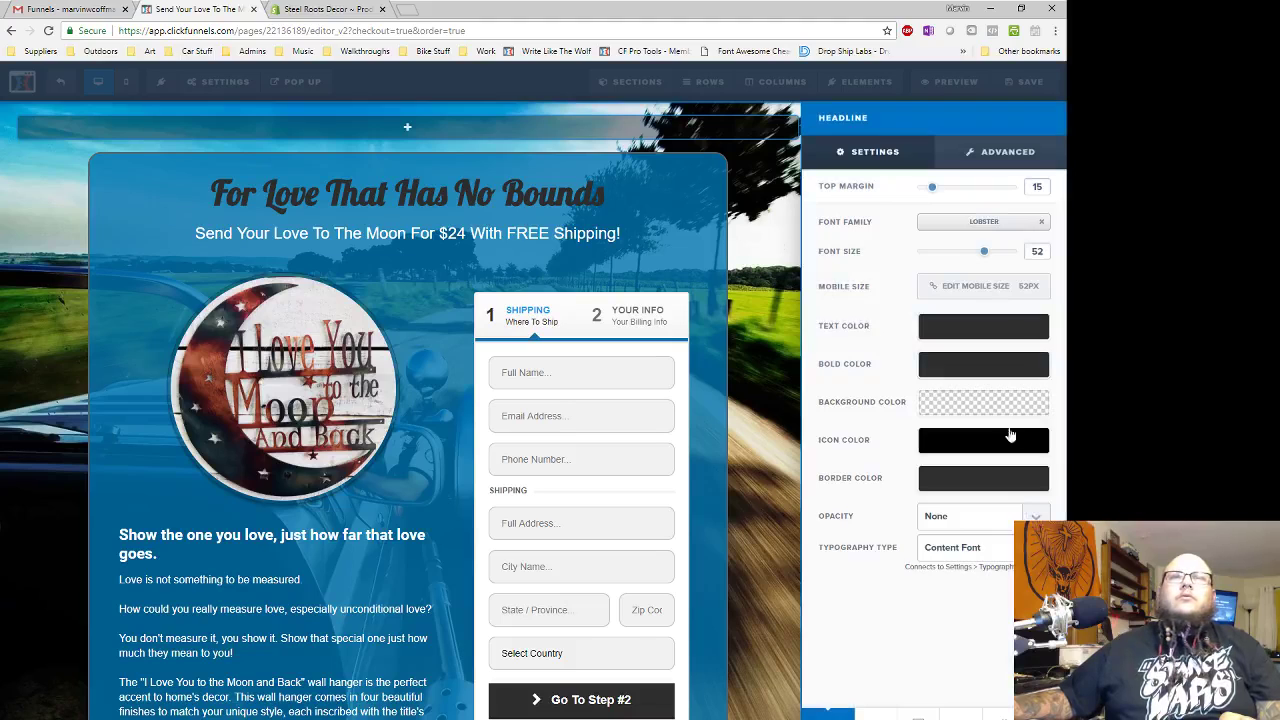
- Give the headline a Mid Shadow text shadow under Advanced settings
{"action": "left_click", "coordinate": [990, 153]}
{"action": "left_click", "coordinate": [951, 391]}
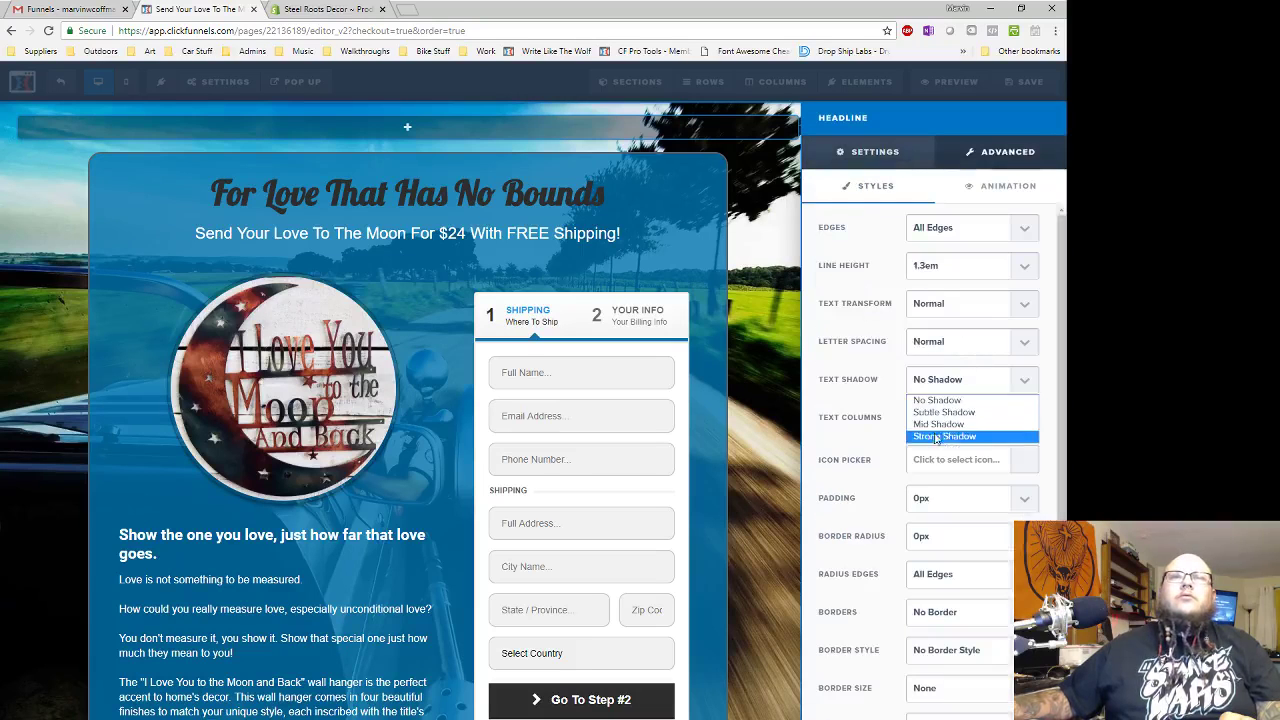
{"action": "left_click", "coordinate": [935, 440]}
{"action": "left_click", "coordinate": [945, 380]}
{"action": "left_click", "coordinate": [919, 428]}
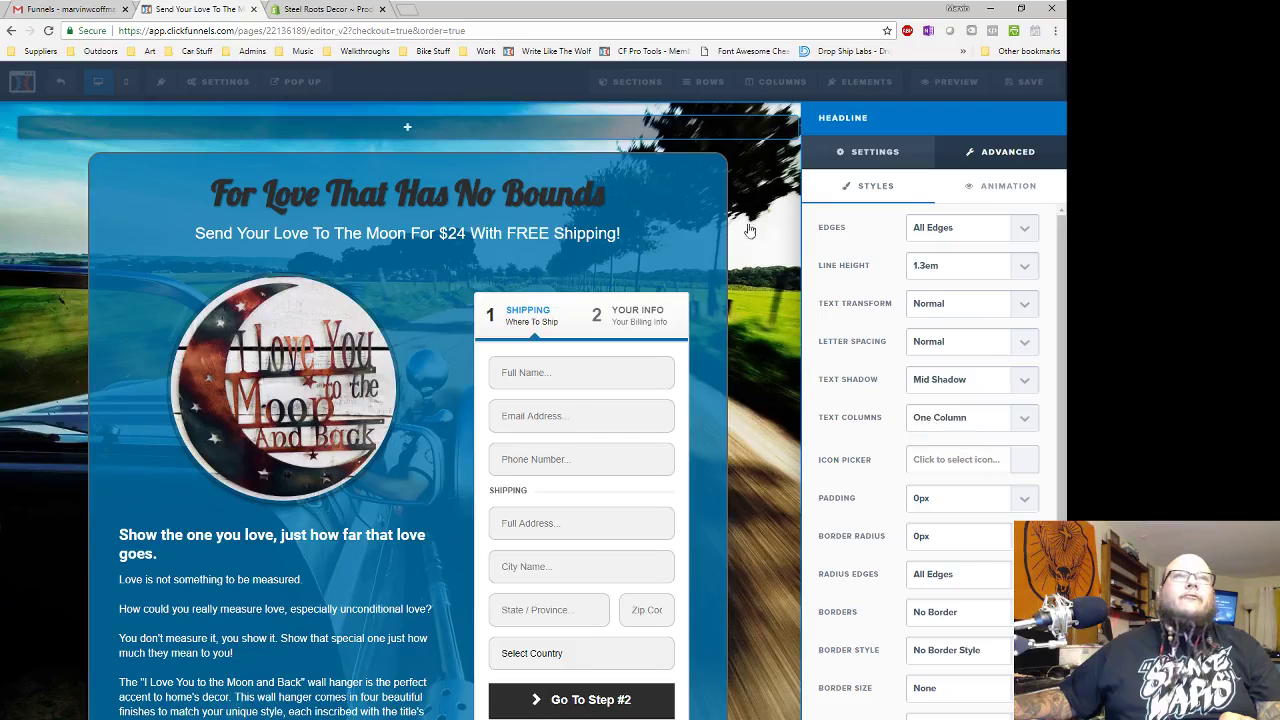
{"action": "left_click", "coordinate": [750, 231]}
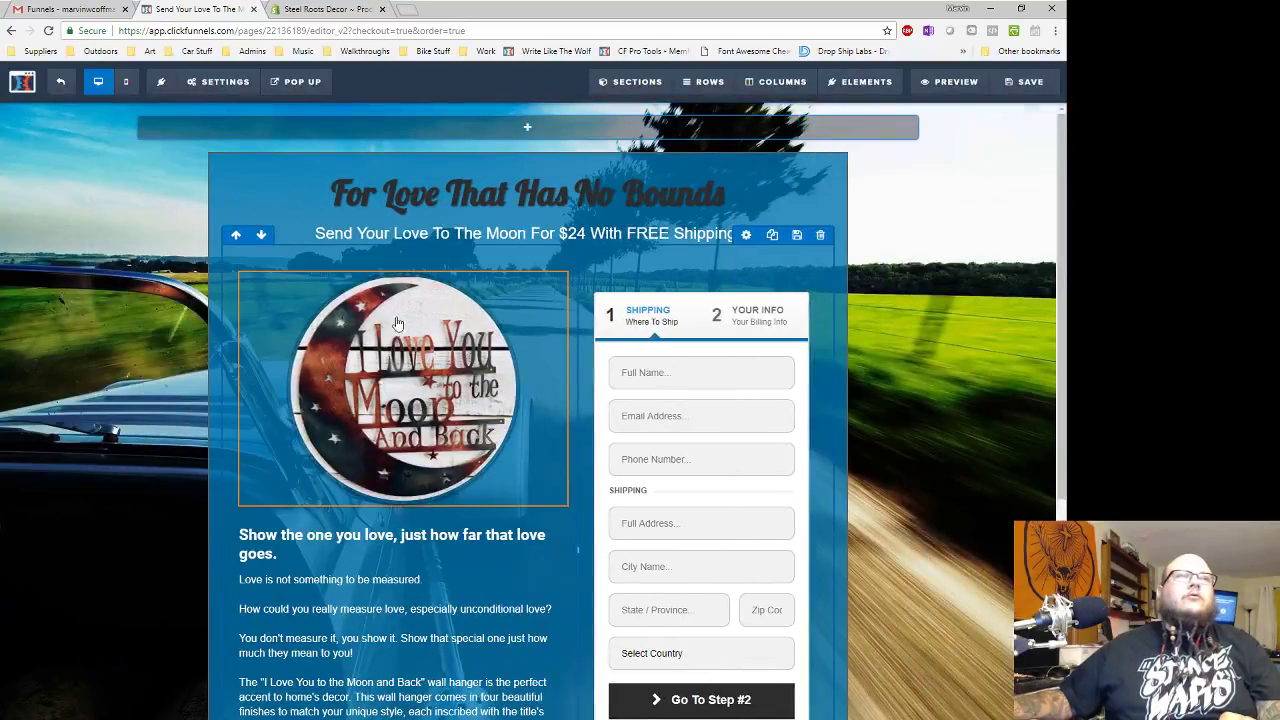
{"action": "left_click", "coordinate": [412, 388]}
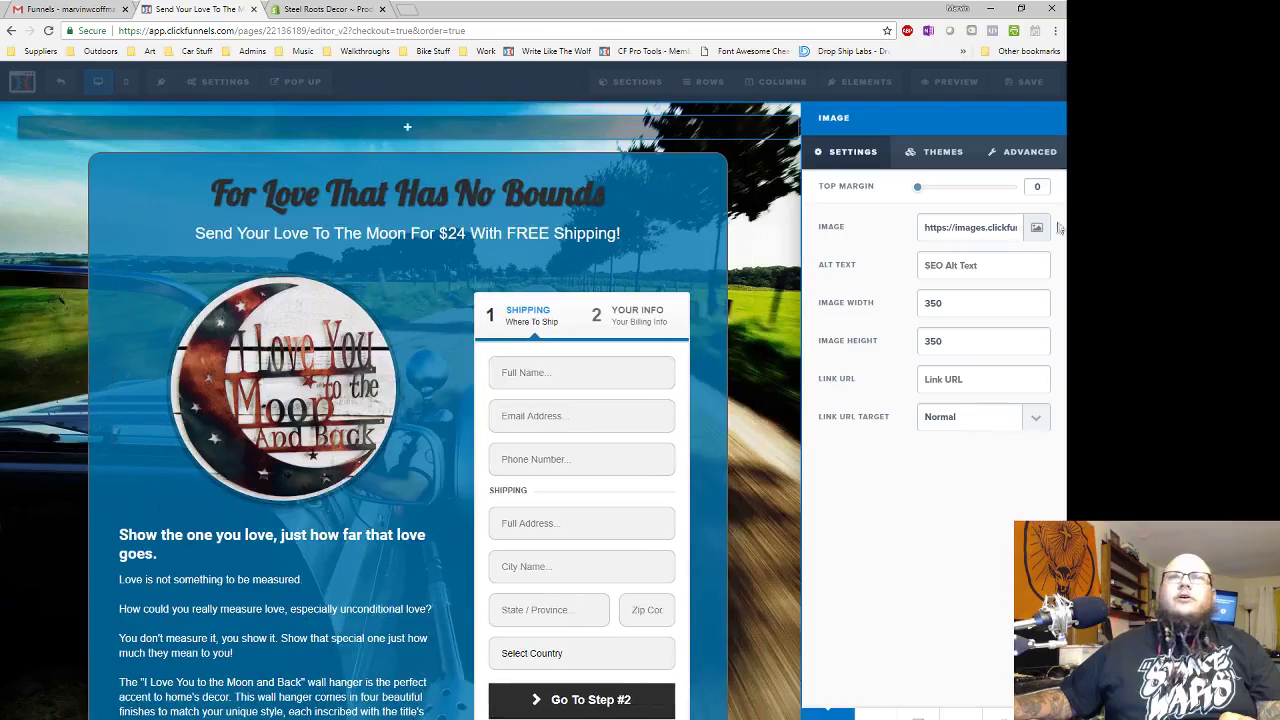
{"action": "left_click", "coordinate": [1037, 227]}
{"action": "left_click", "coordinate": [944, 124]}
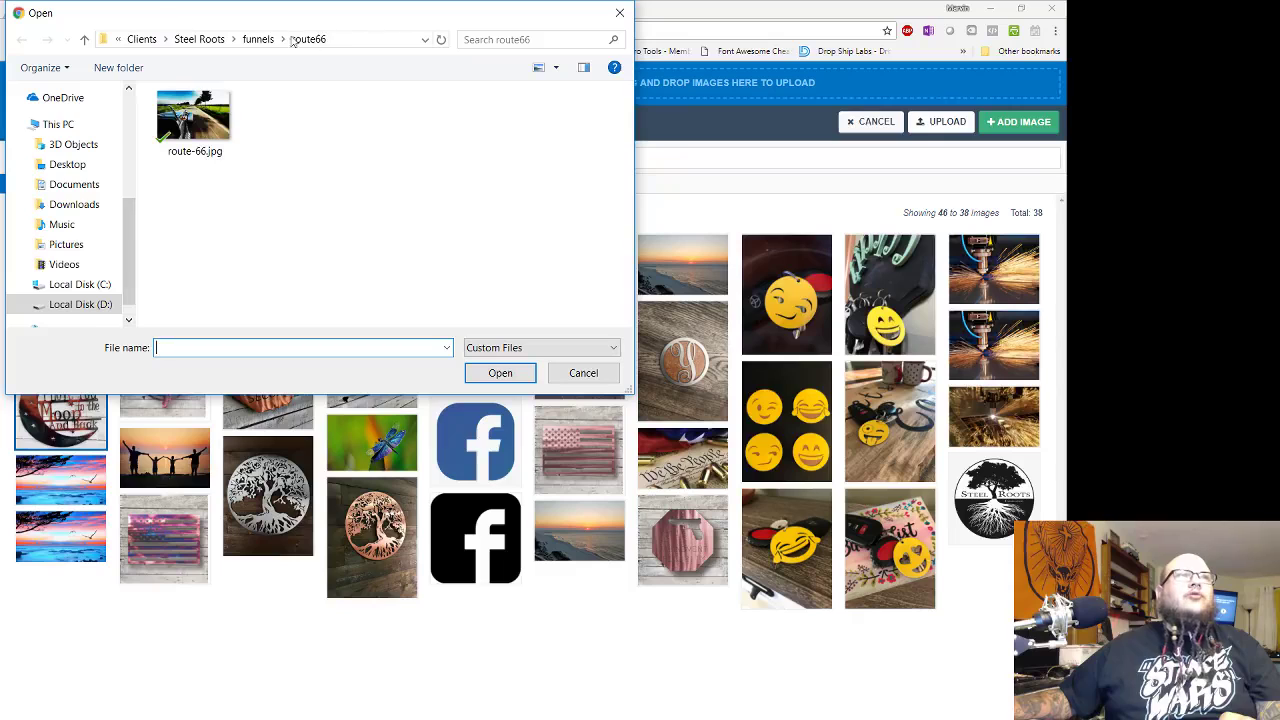
{"action": "left_click", "coordinate": [258, 39]}
{"action": "left_click", "coordinate": [259, 39]}
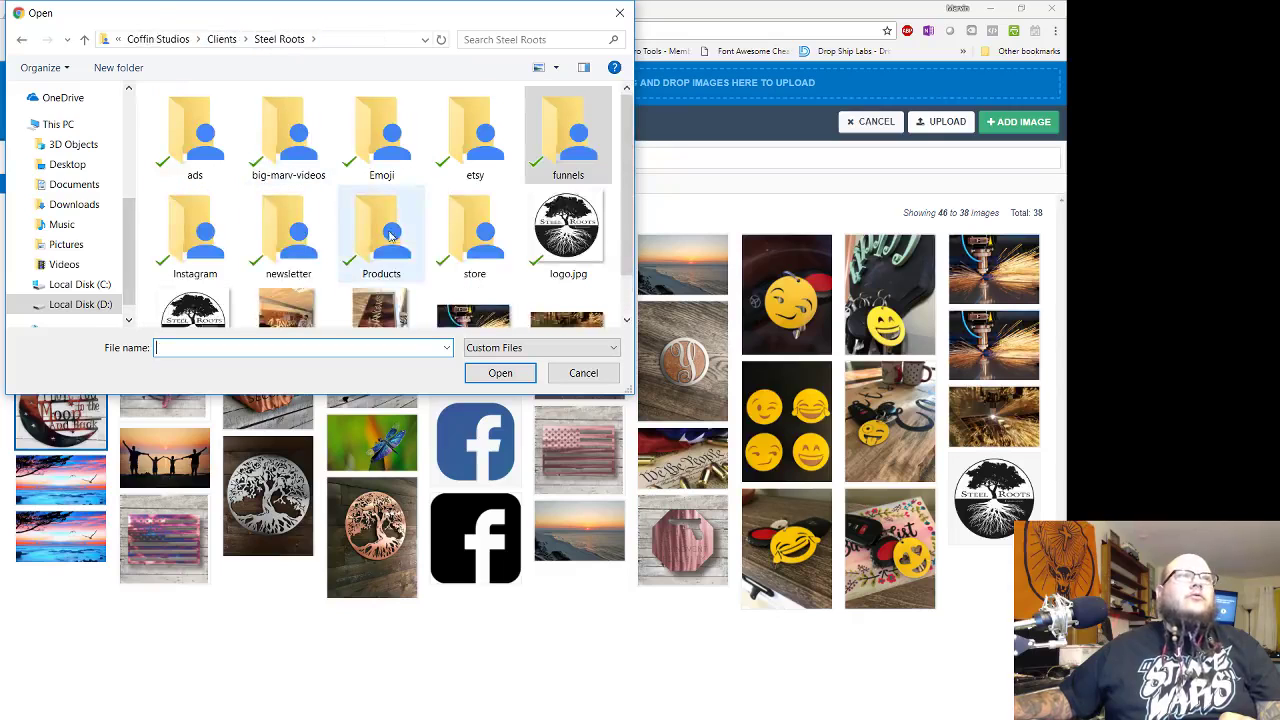
{"action": "double_click", "coordinate": [400, 233]}
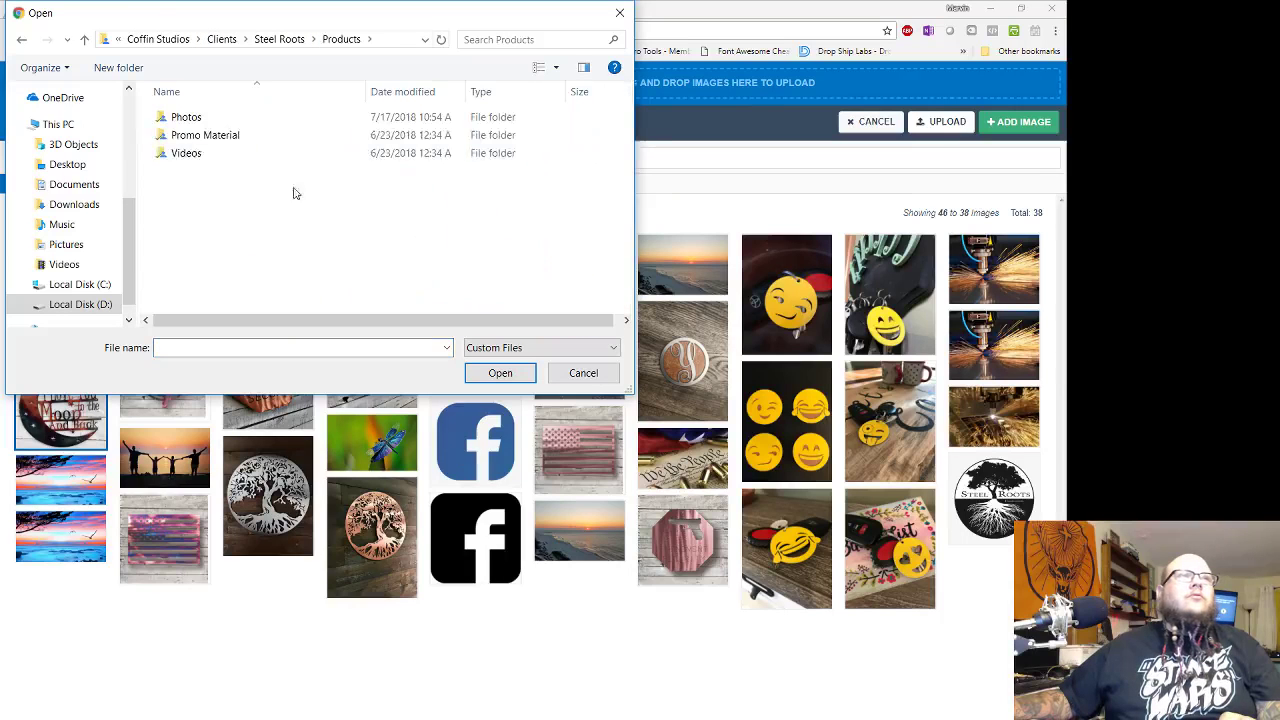
{"action": "double_click", "coordinate": [204, 119]}
{"action": "double_click", "coordinate": [202, 121]}
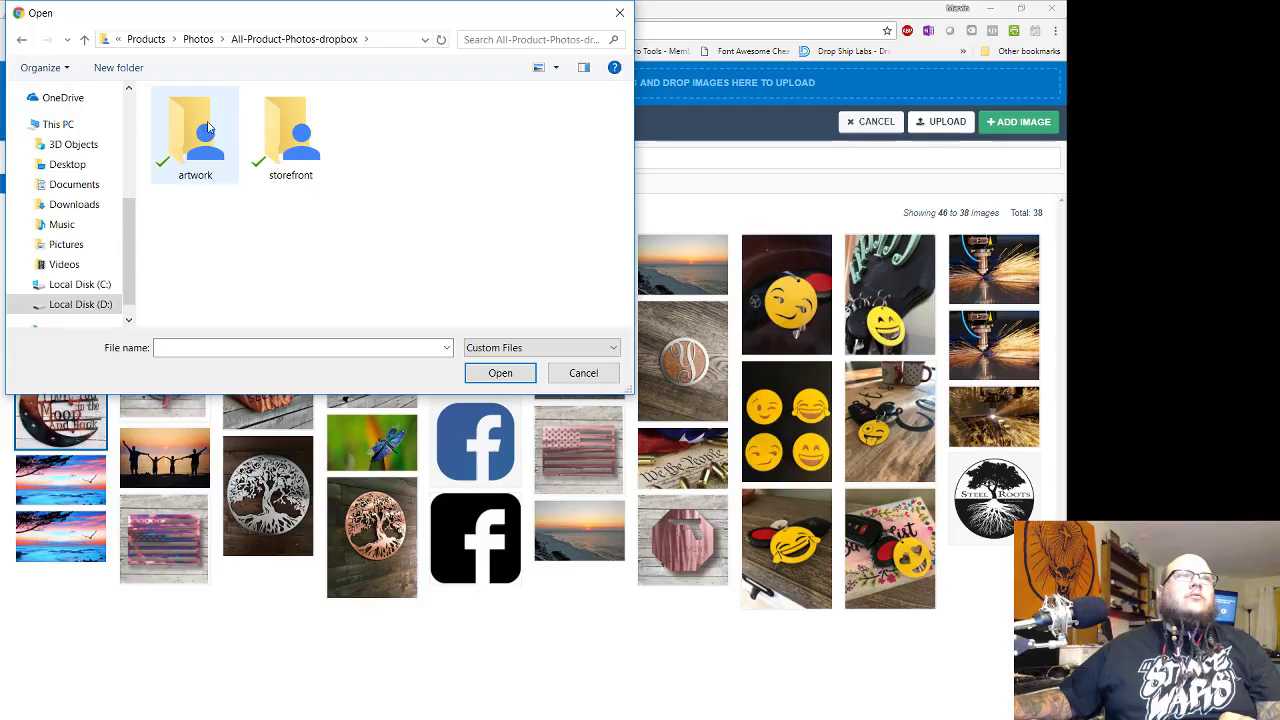
{"action": "double_click", "coordinate": [290, 135]}
{"action": "scroll", "coordinate": [474, 193], "scroll_direction": "down", "scroll_amount": 3}
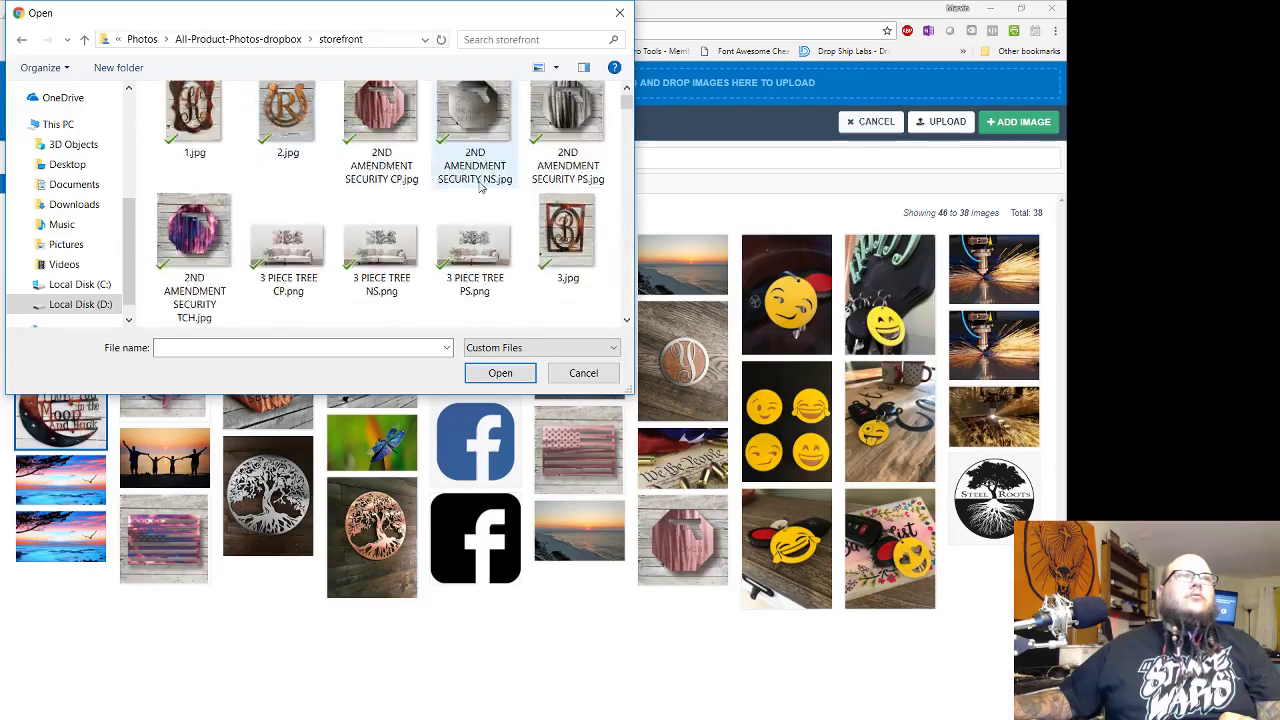
{"action": "scroll", "coordinate": [474, 193], "scroll_direction": "down", "scroll_amount": 8}
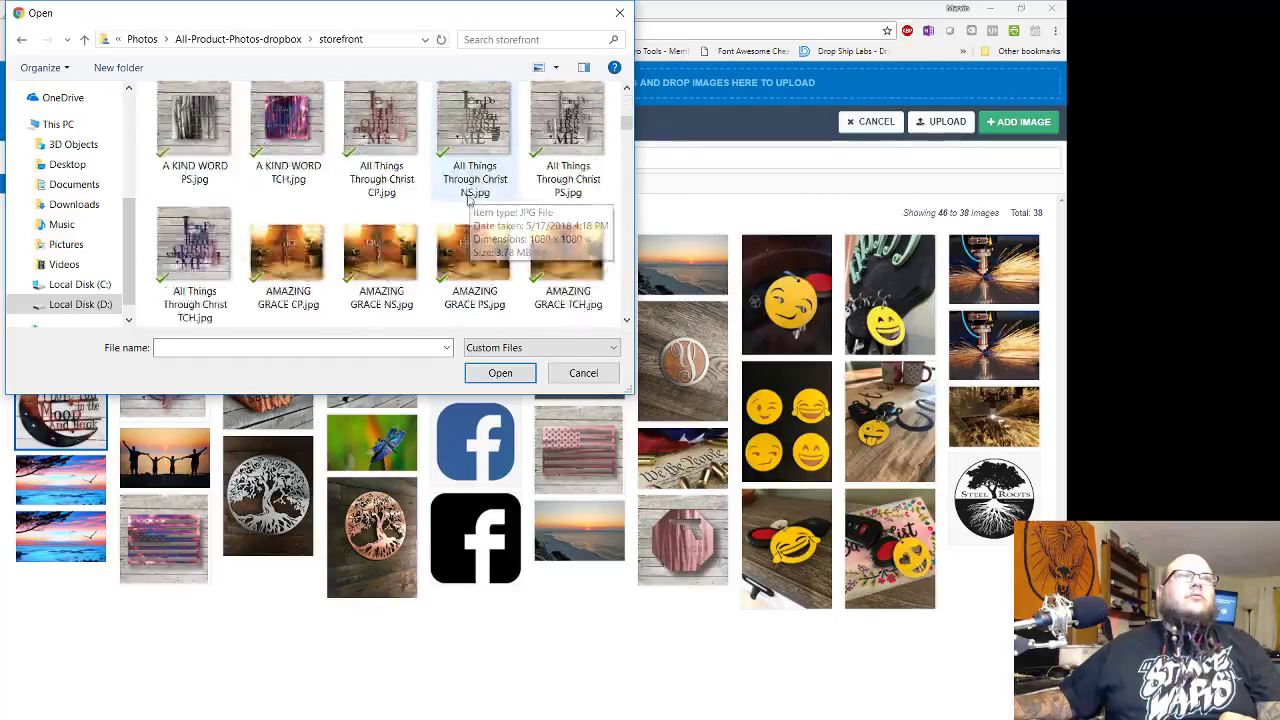
{"action": "scroll", "coordinate": [462, 207], "scroll_direction": "down", "scroll_amount": 6}
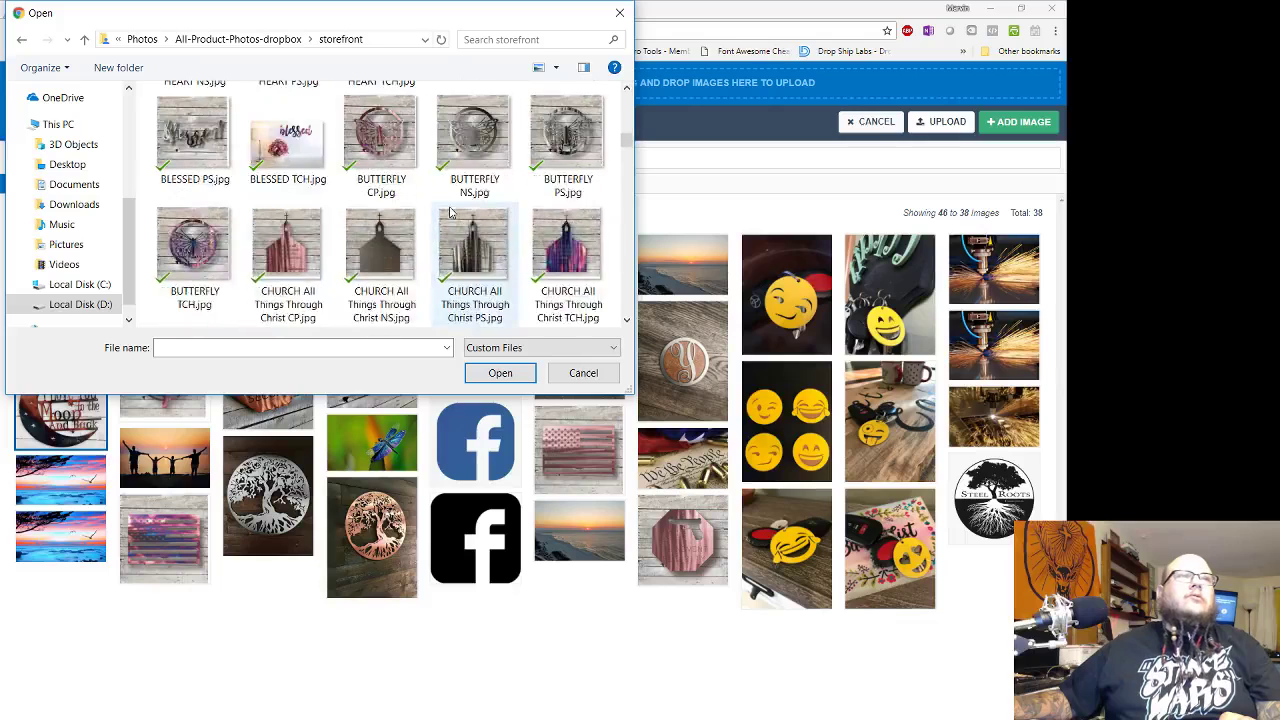
{"action": "scroll", "coordinate": [449, 213], "scroll_direction": "down", "scroll_amount": 1}
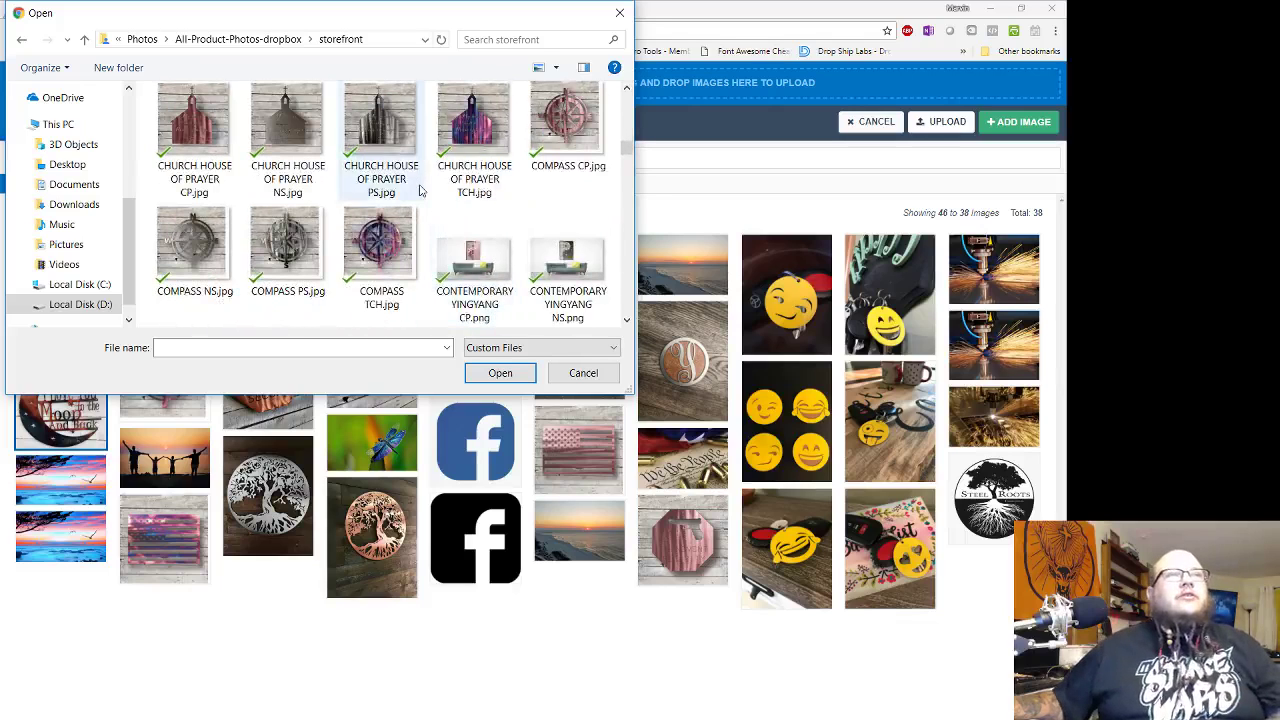
{"action": "scroll", "coordinate": [420, 190], "scroll_direction": "down", "scroll_amount": 4}
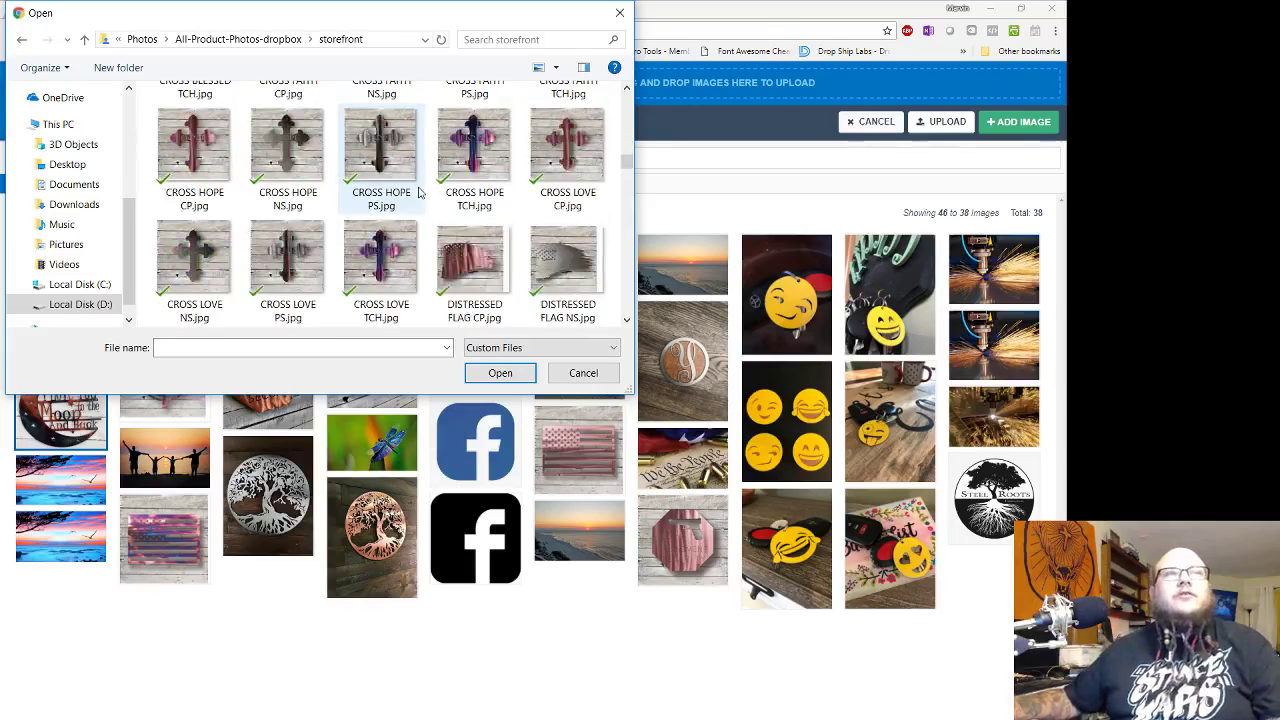
{"action": "scroll", "coordinate": [420, 200], "scroll_direction": "down", "scroll_amount": 2}
{"action": "scroll", "coordinate": [425, 235], "scroll_direction": "down", "scroll_amount": 3}
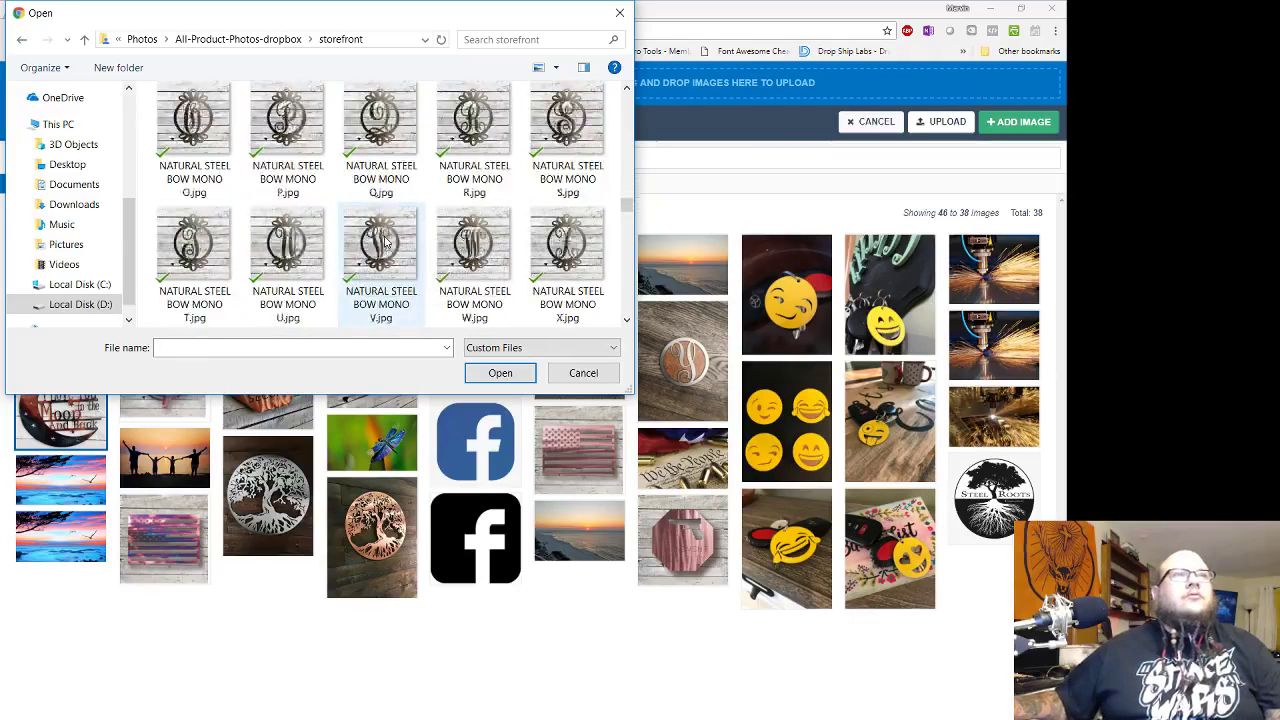
{"action": "scroll", "coordinate": [385, 240], "scroll_direction": "down", "scroll_amount": 1}
{"action": "scroll", "coordinate": [383, 246], "scroll_direction": "down", "scroll_amount": 6}
{"action": "scroll", "coordinate": [383, 246], "scroll_direction": "down", "scroll_amount": 10}
{"action": "scroll", "coordinate": [383, 246], "scroll_direction": "down", "scroll_amount": 6}
{"action": "scroll", "coordinate": [383, 246], "scroll_direction": "down", "scroll_amount": 8}
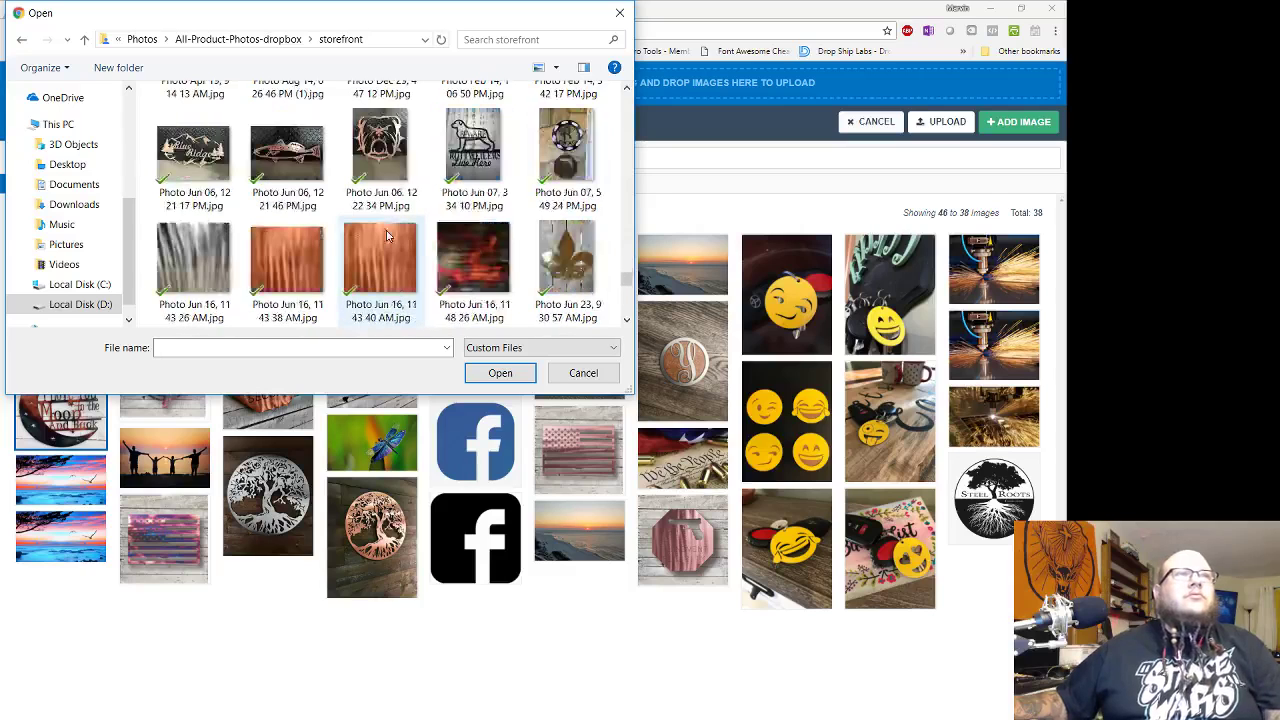
{"action": "scroll", "coordinate": [393, 222], "scroll_direction": "down", "scroll_amount": 2}
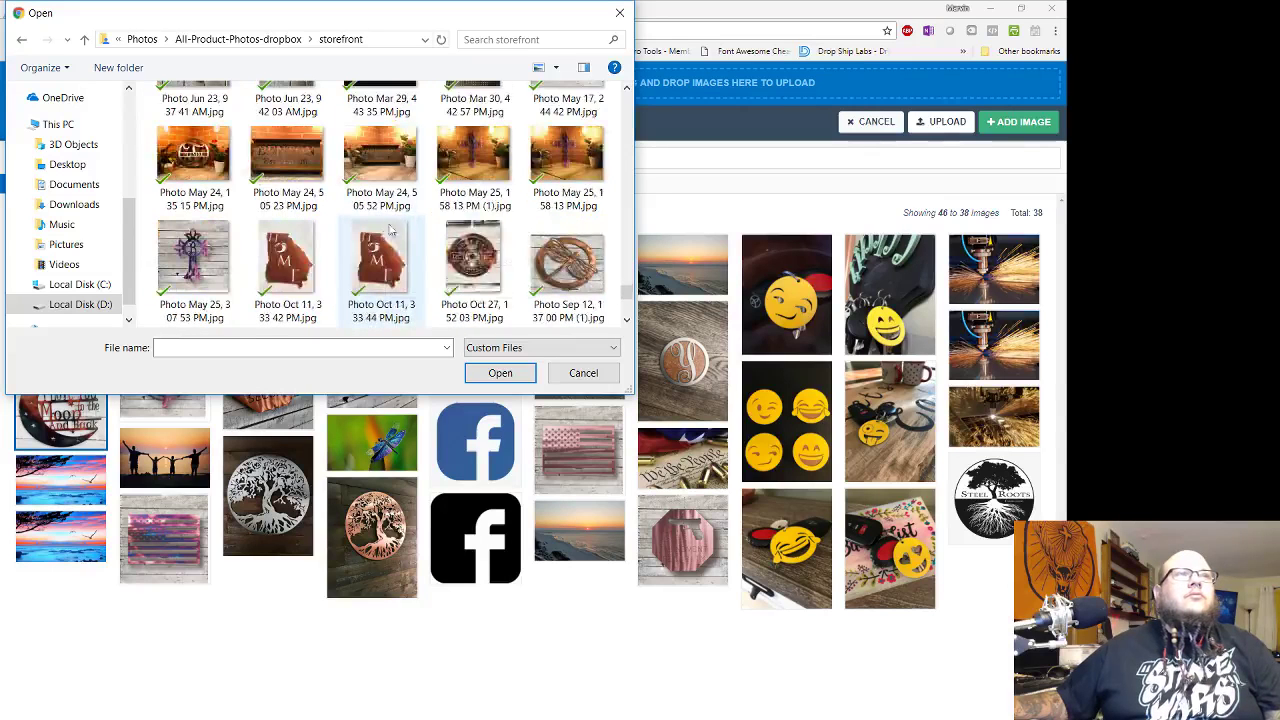
{"action": "scroll", "coordinate": [435, 217], "scroll_direction": "down", "scroll_amount": 2}
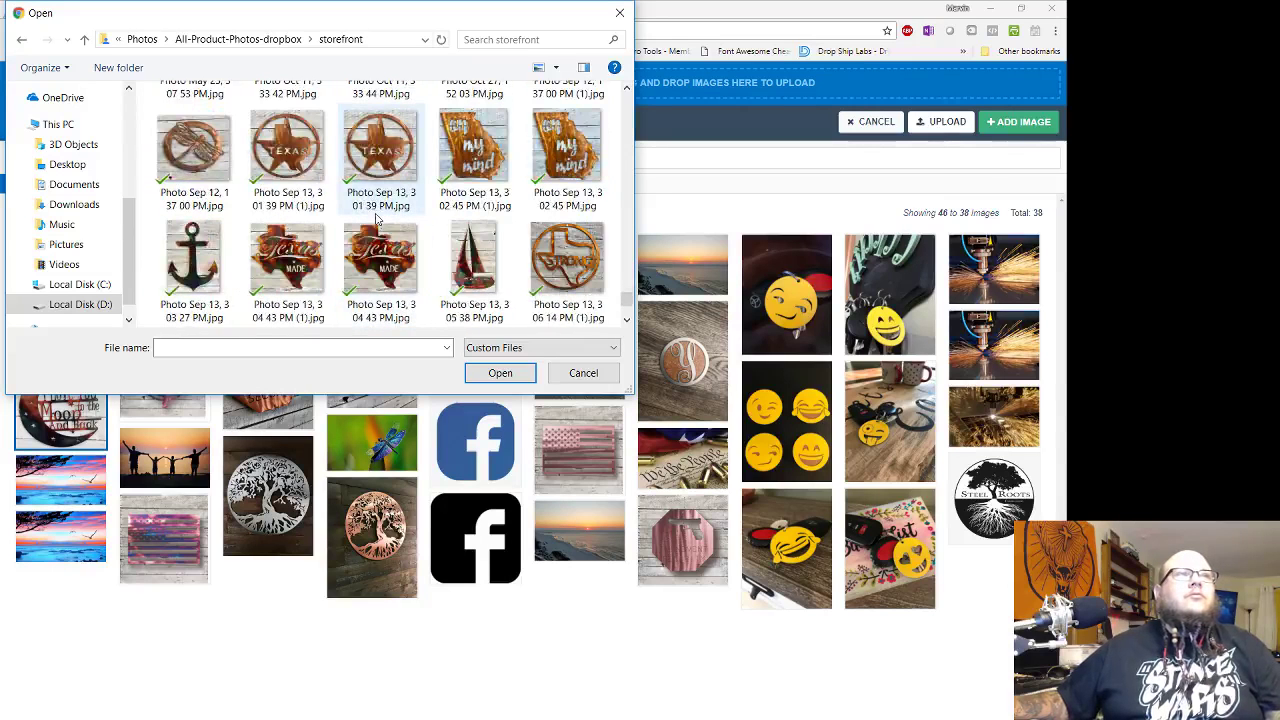
{"action": "scroll", "coordinate": [378, 218], "scroll_direction": "down", "scroll_amount": 2}
{"action": "scroll", "coordinate": [378, 222], "scroll_direction": "up", "scroll_amount": 1}
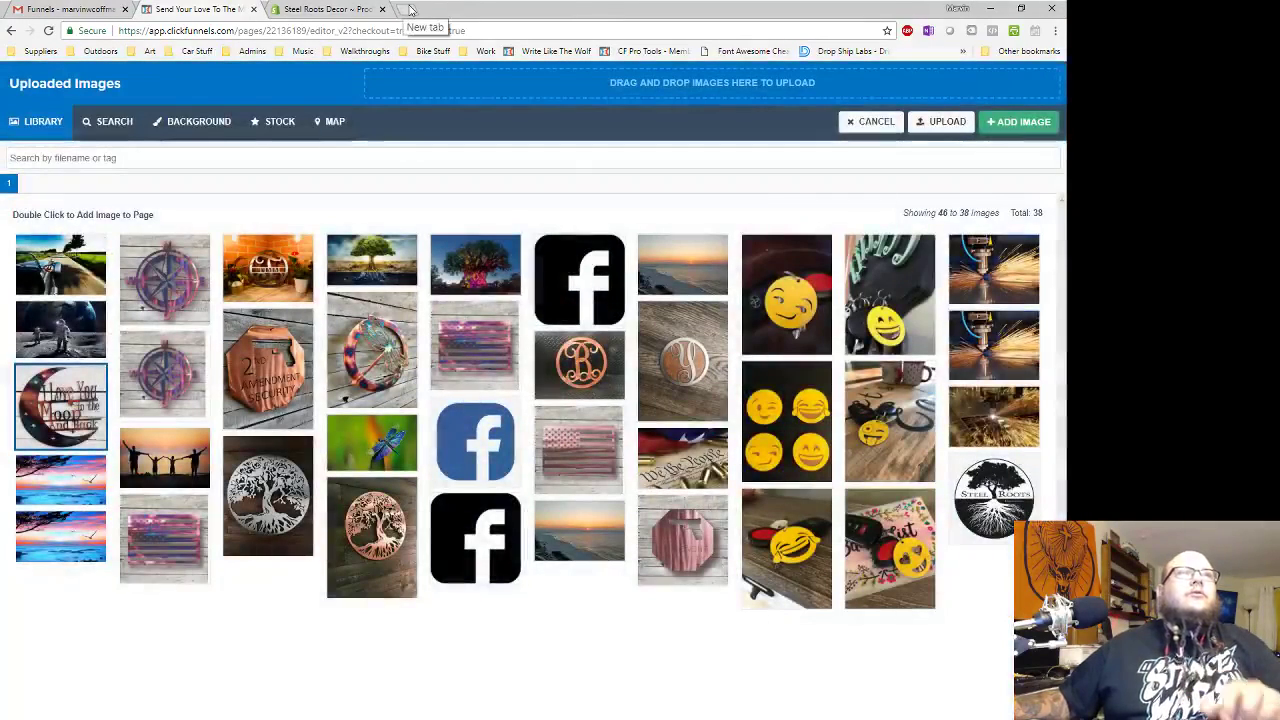
- In Shopify admin, search products for 'ro' and open the Route 66 Road Sign product
{"action": "left_click", "coordinate": [355, 10]}
{"action": "left_click", "coordinate": [366, 257]}
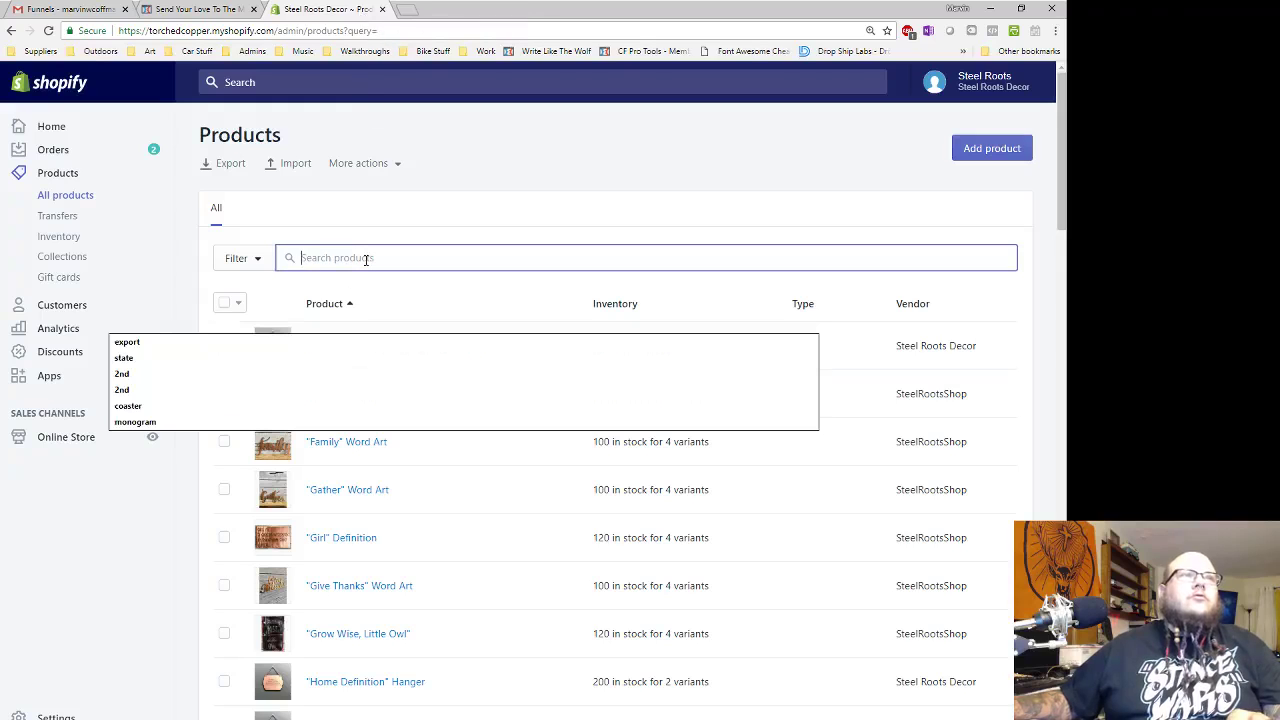
{"action": "type", "text": "route"}
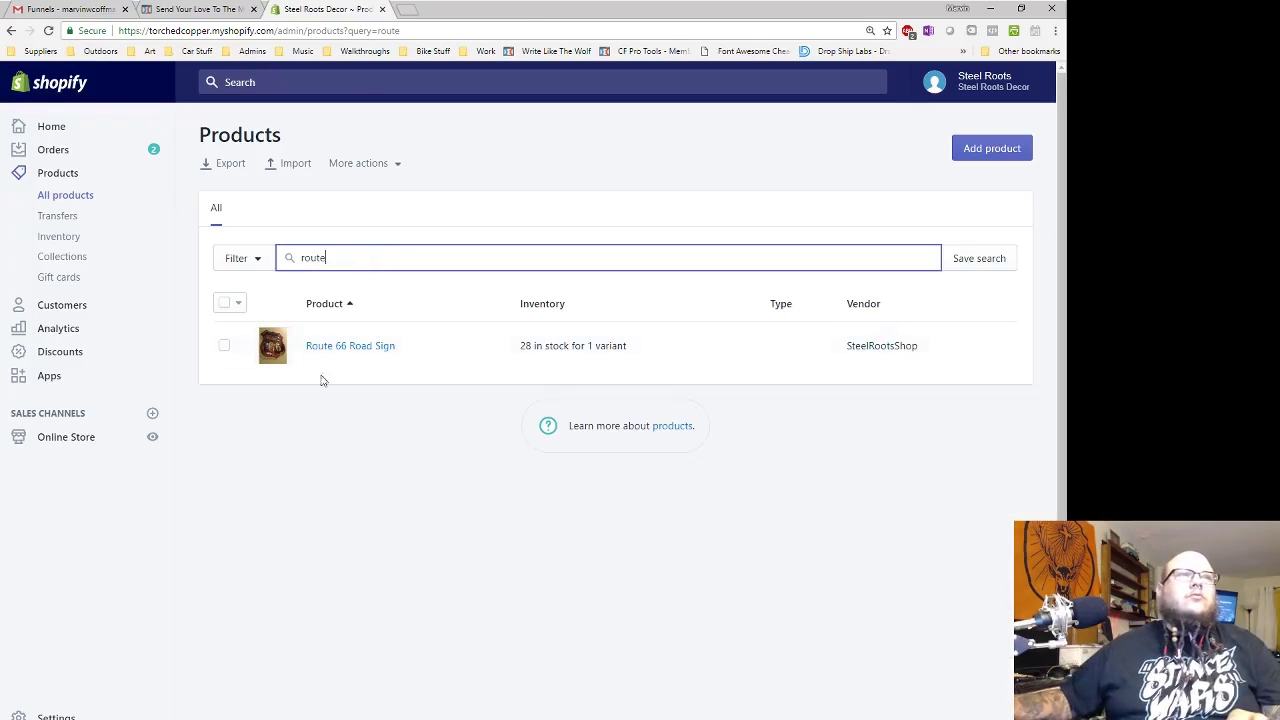
{"action": "left_click", "coordinate": [332, 349]}
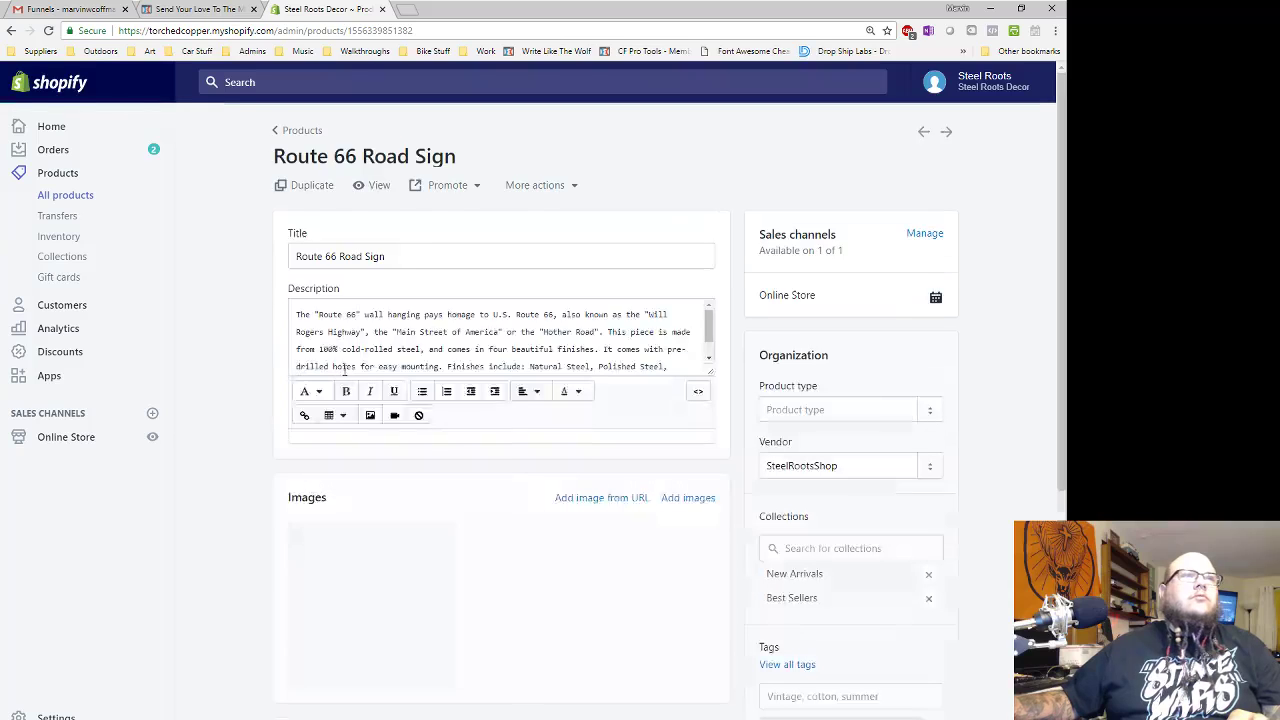
- Open the product's storefront View link in a new browser tab
{"action": "scroll", "coordinate": [380, 524], "scroll_direction": "down", "scroll_amount": 1}
{"action": "scroll", "coordinate": [364, 526], "scroll_direction": "down", "scroll_amount": 1}
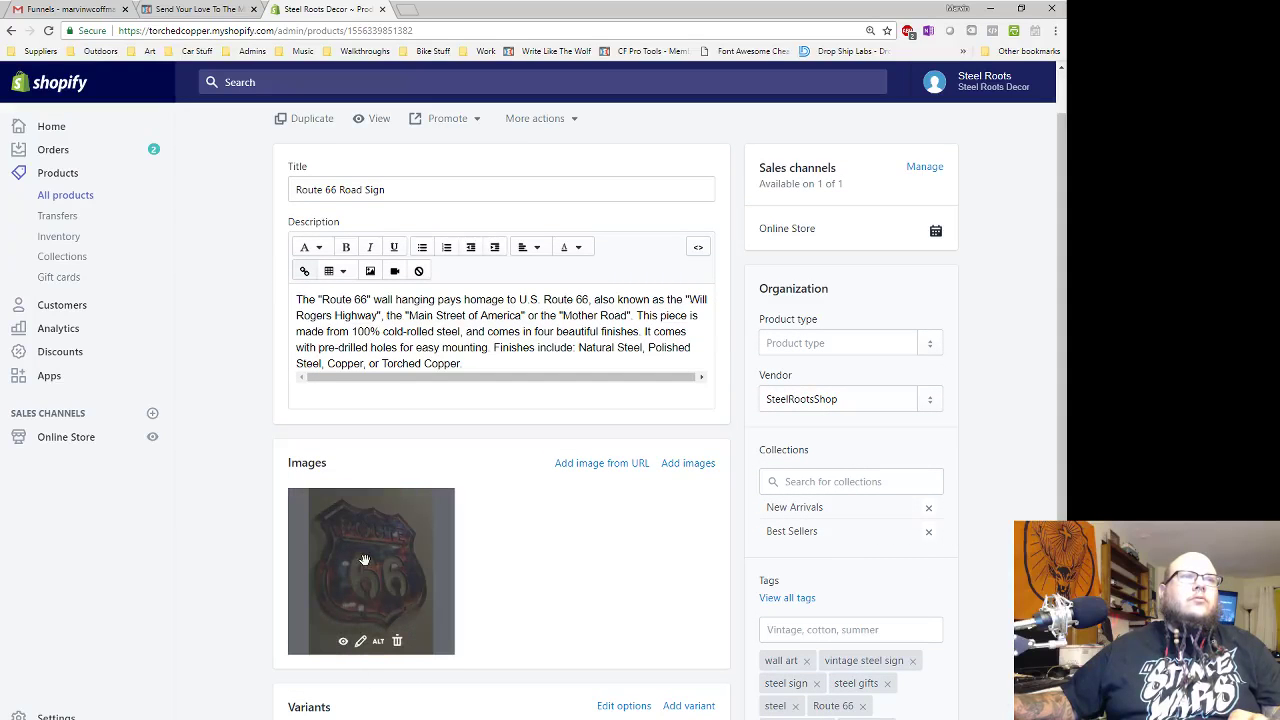
{"action": "right_click", "coordinate": [366, 564]}
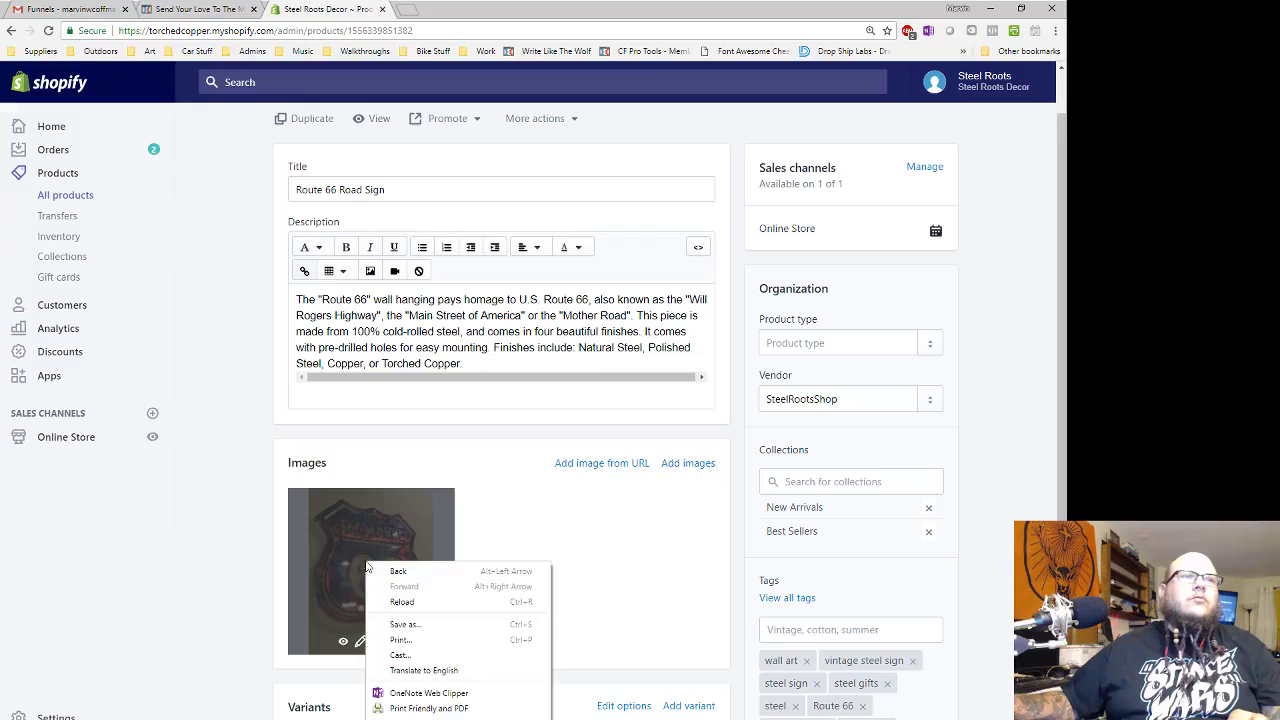
{"action": "left_click", "coordinate": [632, 527]}
{"action": "scroll", "coordinate": [516, 247], "scroll_direction": "up", "scroll_amount": 1}
{"action": "right_click", "coordinate": [378, 191]}
{"action": "left_click", "coordinate": [490, 196]}
- Copy the Route 66 photo's image address and load the full-size image in a new tab
{"action": "left_click", "coordinate": [429, 8]}
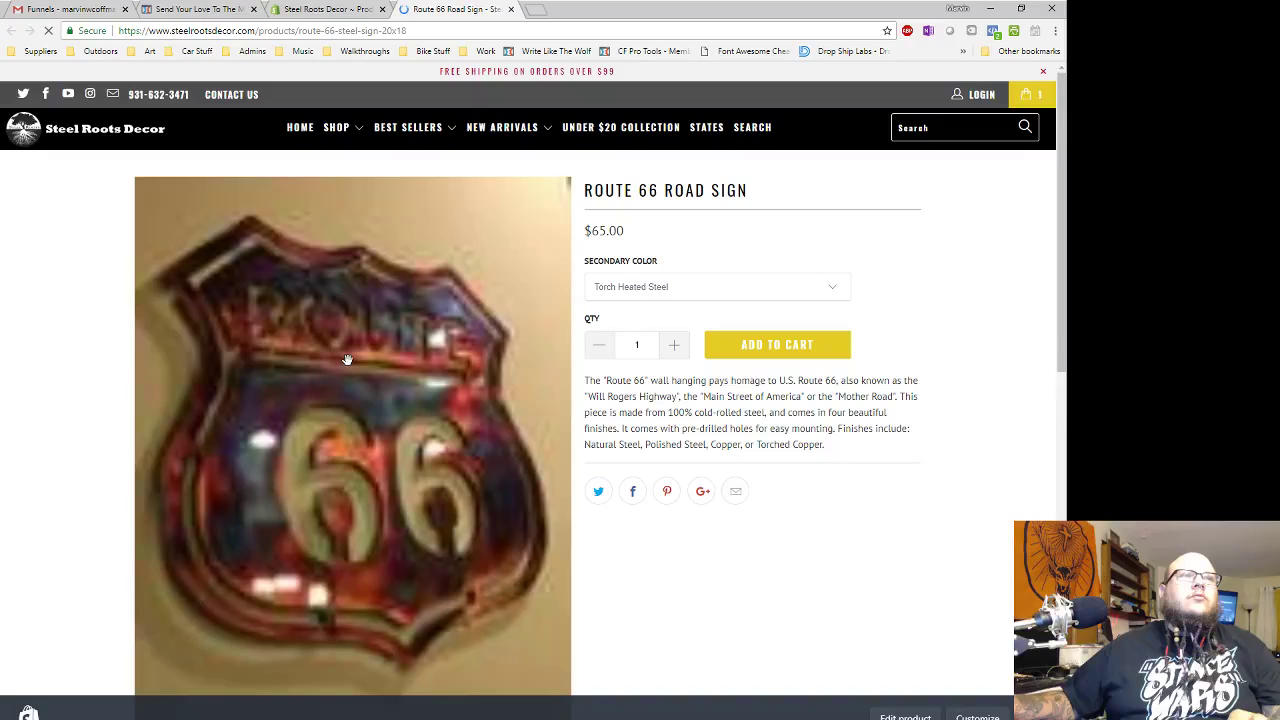
{"action": "right_click", "coordinate": [348, 440]}
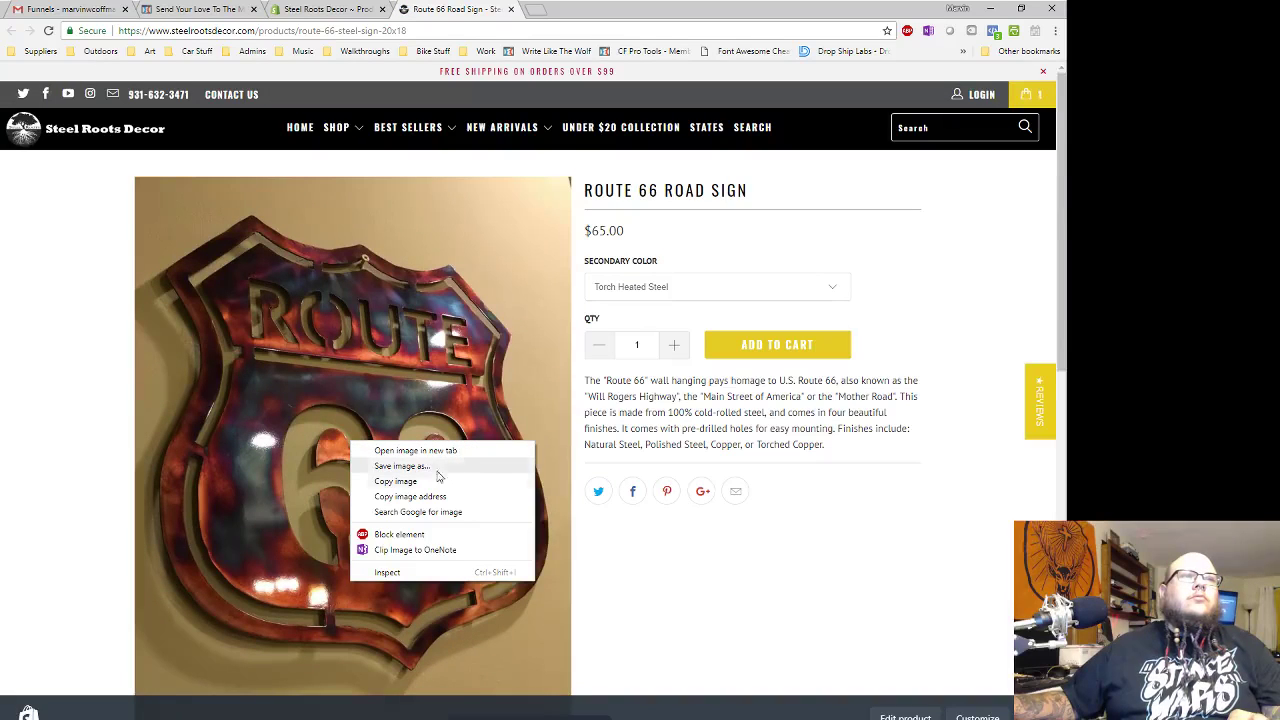
{"action": "left_click", "coordinate": [425, 496]}
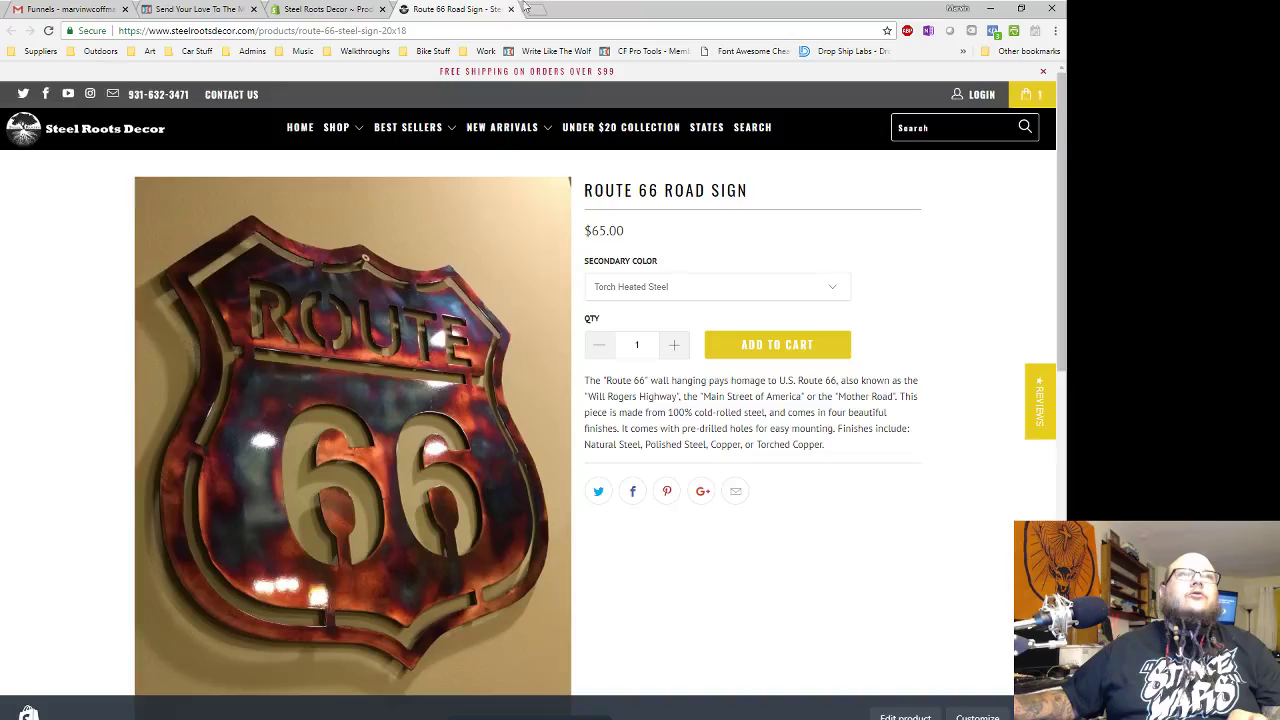
{"action": "left_click", "coordinate": [530, 12]}
{"action": "key", "text": "ctrl+v"}
{"action": "key", "text": "Return"}
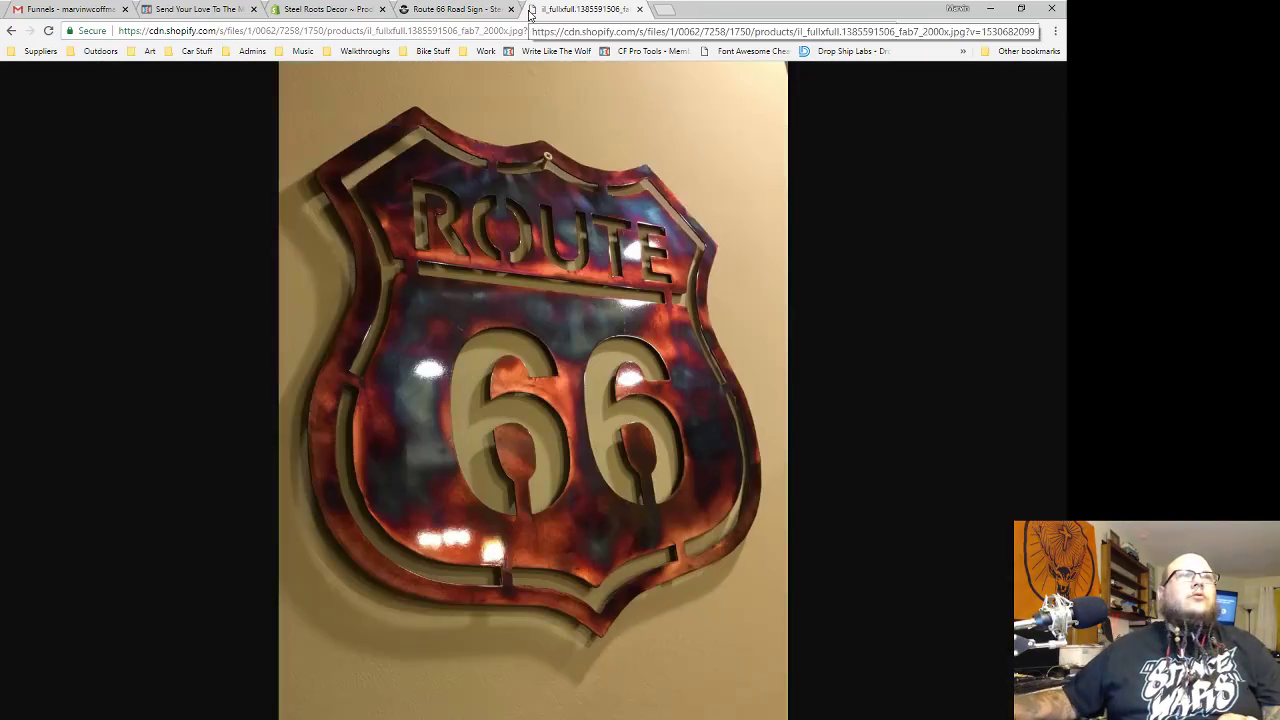
- Save the full-size image as route-sign.jpg, close its tab, and return to ClickFunnels
{"action": "right_click", "coordinate": [531, 270]}
{"action": "left_click", "coordinate": [645, 298]}
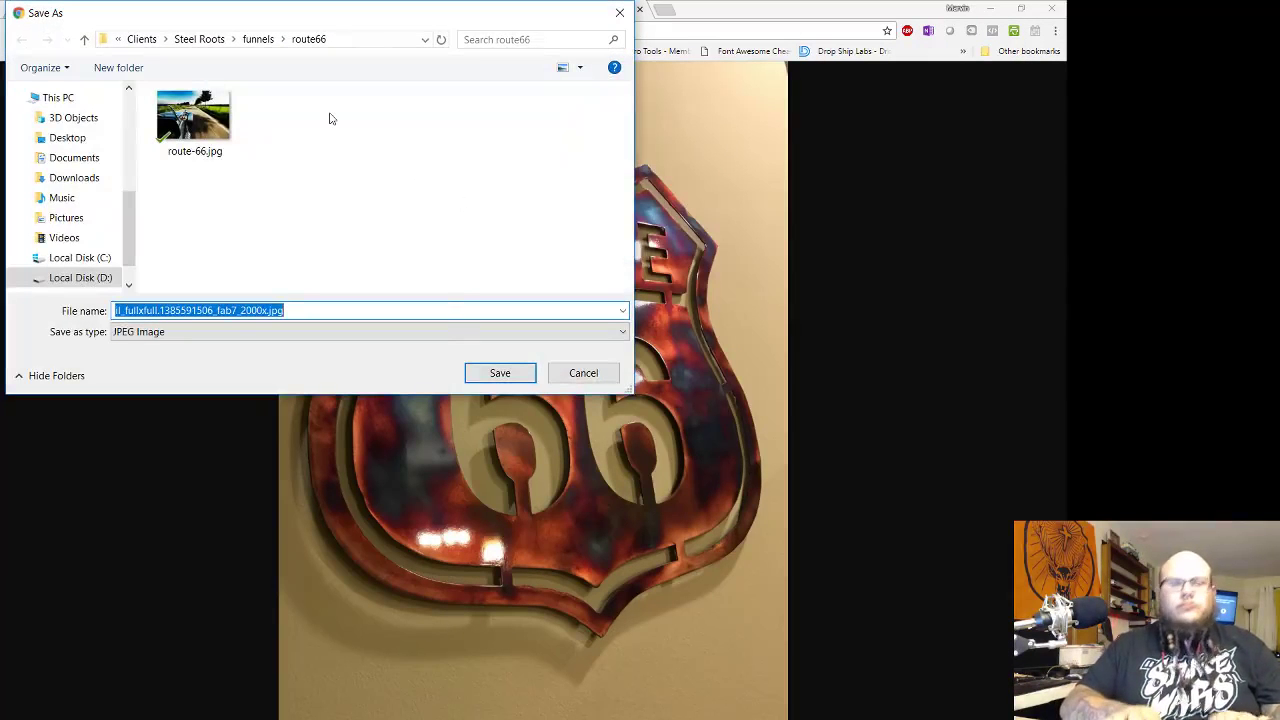
{"action": "type", "text": "route-sign"}
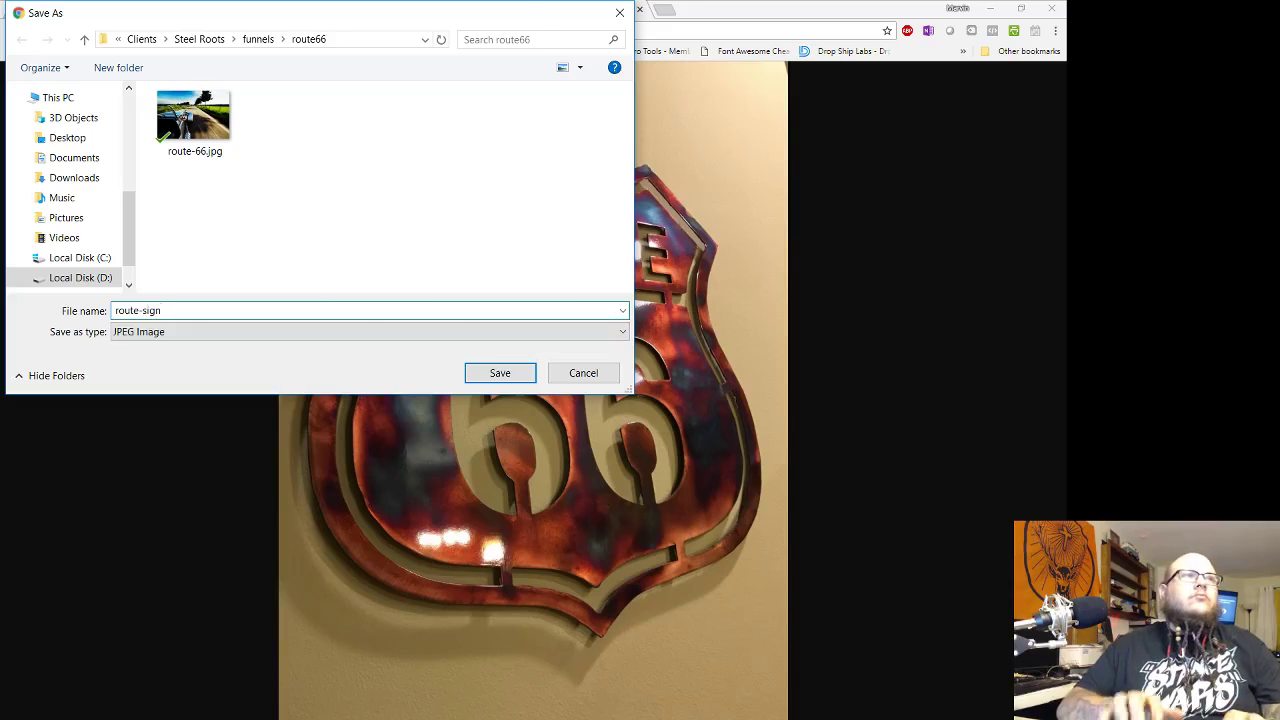
{"action": "key", "text": "Return"}
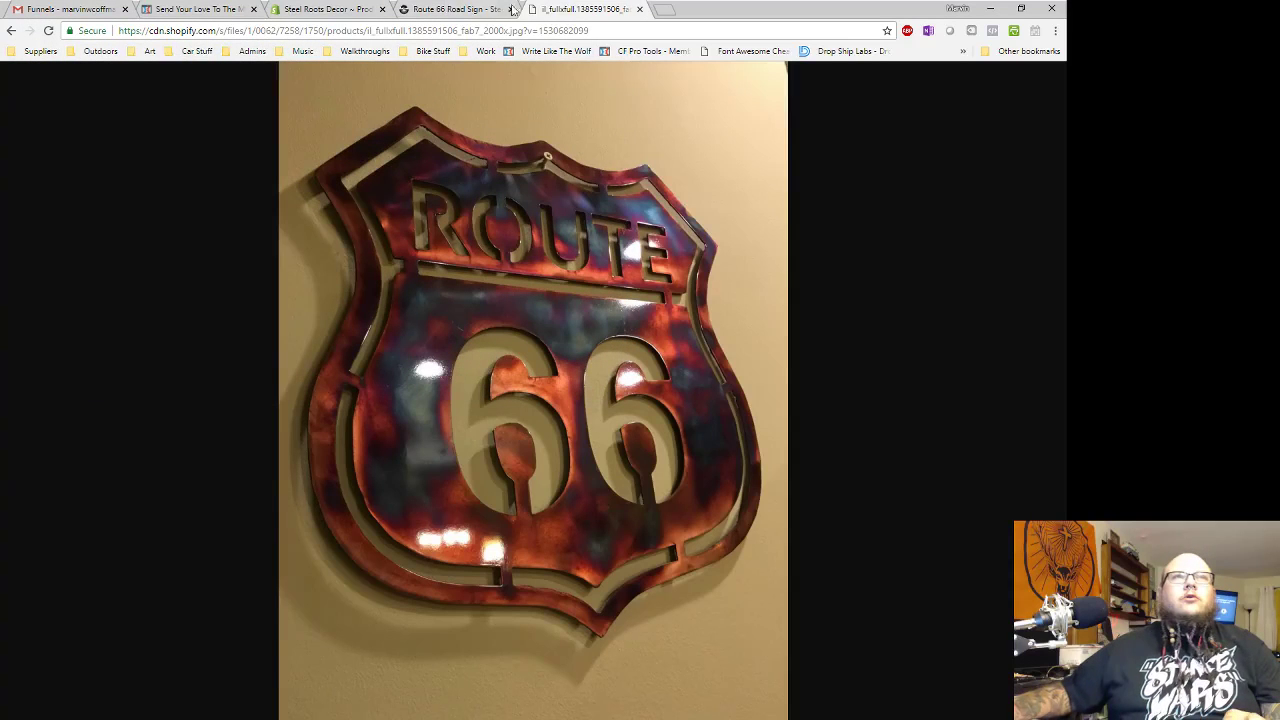
{"action": "left_click", "coordinate": [639, 9]}
{"action": "left_click", "coordinate": [198, 10]}
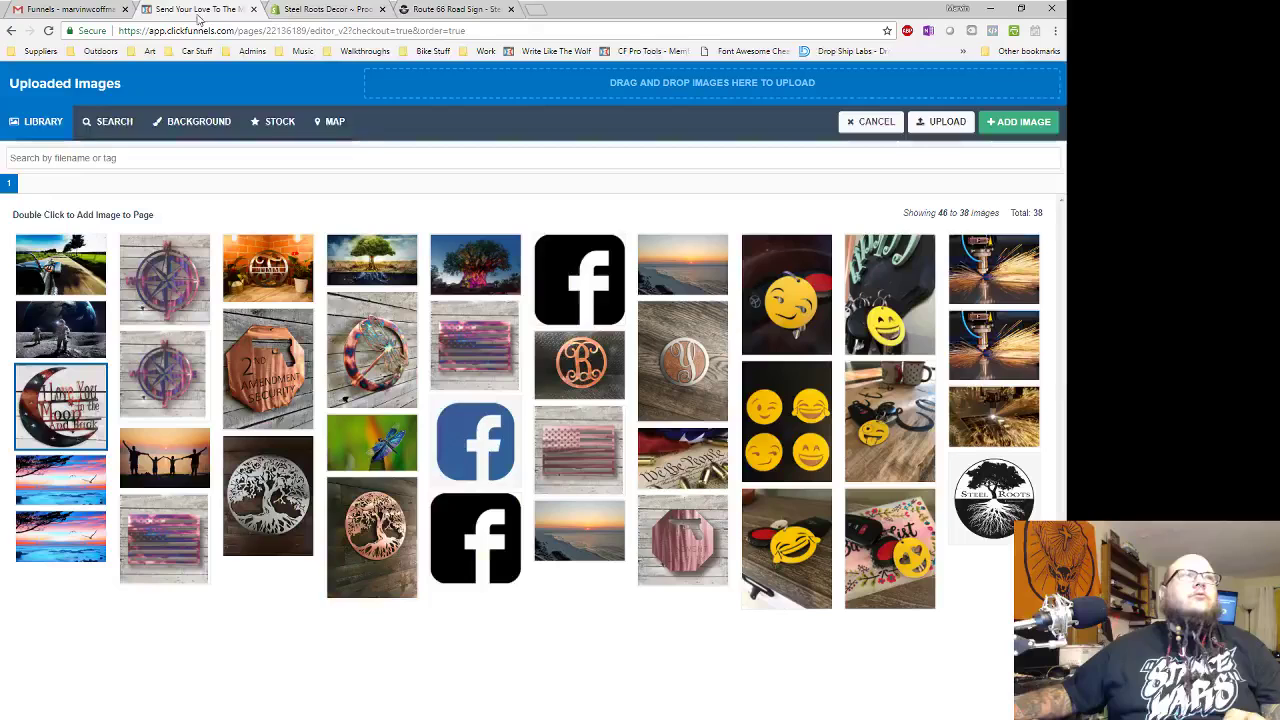
- Upload route-sign.jpg to the image library and insert it in place of the moon image
{"action": "left_click", "coordinate": [945, 122]}
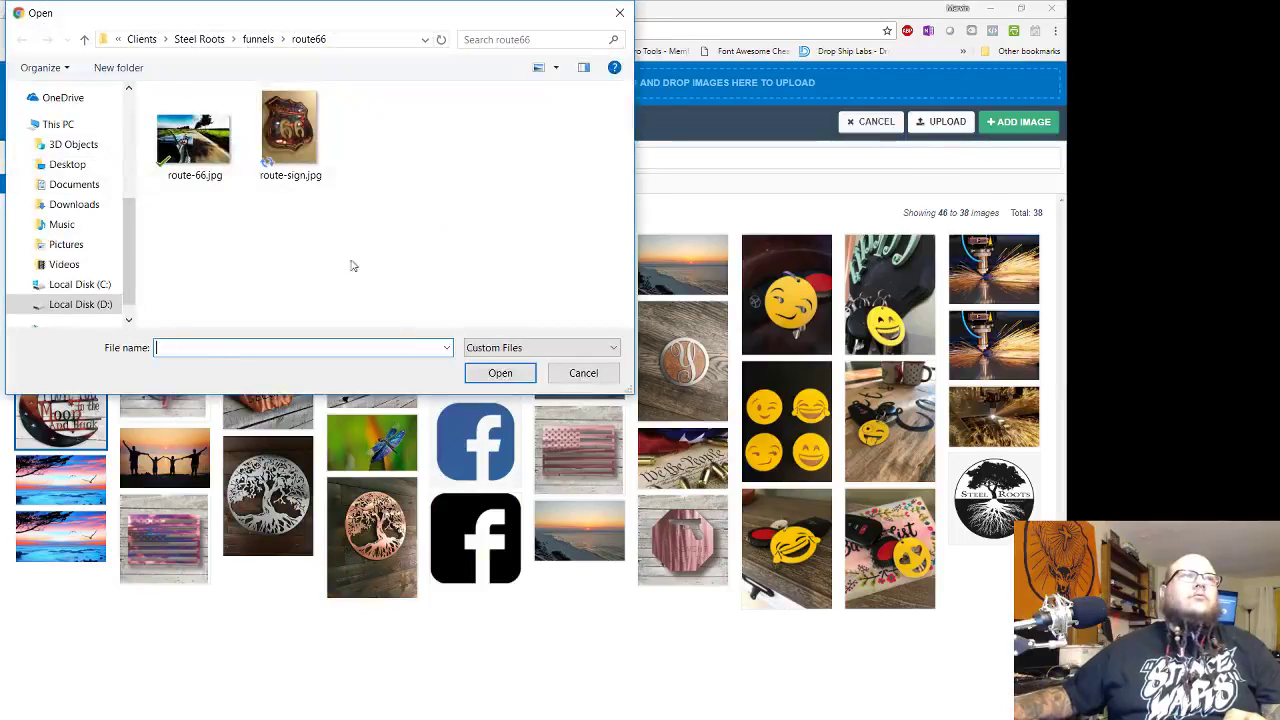
{"action": "double_click", "coordinate": [288, 133]}
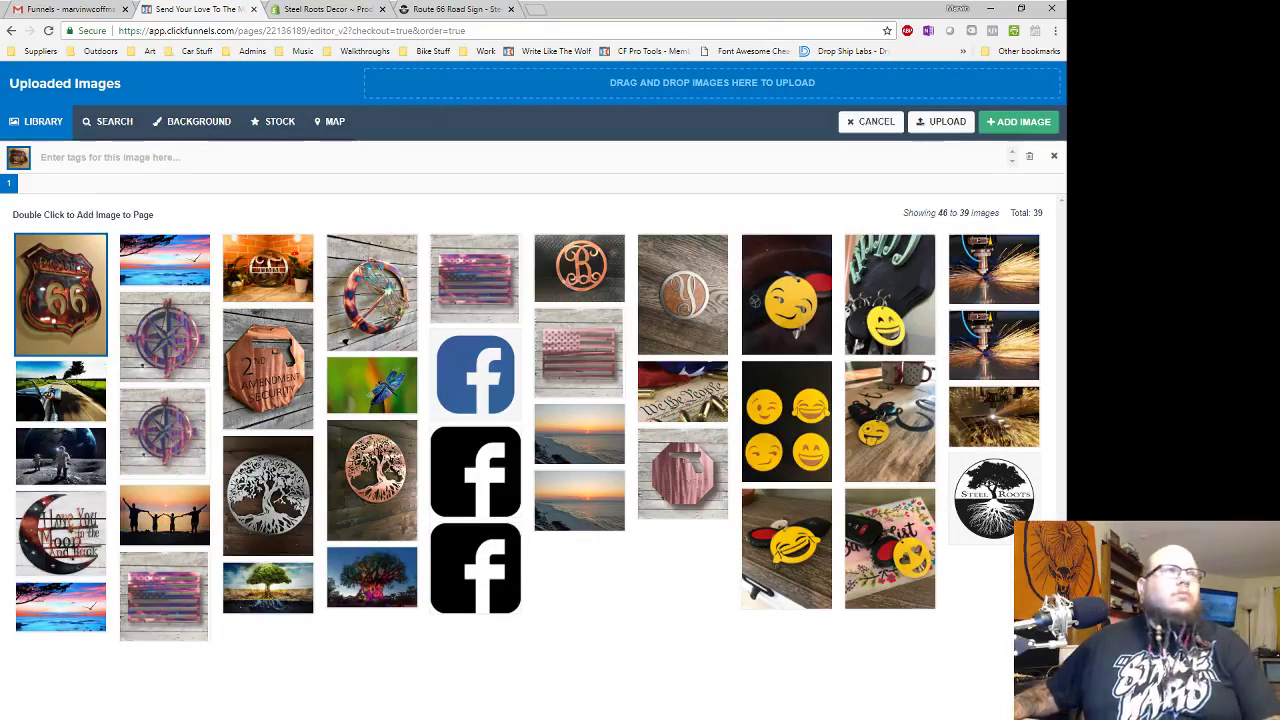
{"action": "double_click", "coordinate": [75, 327]}
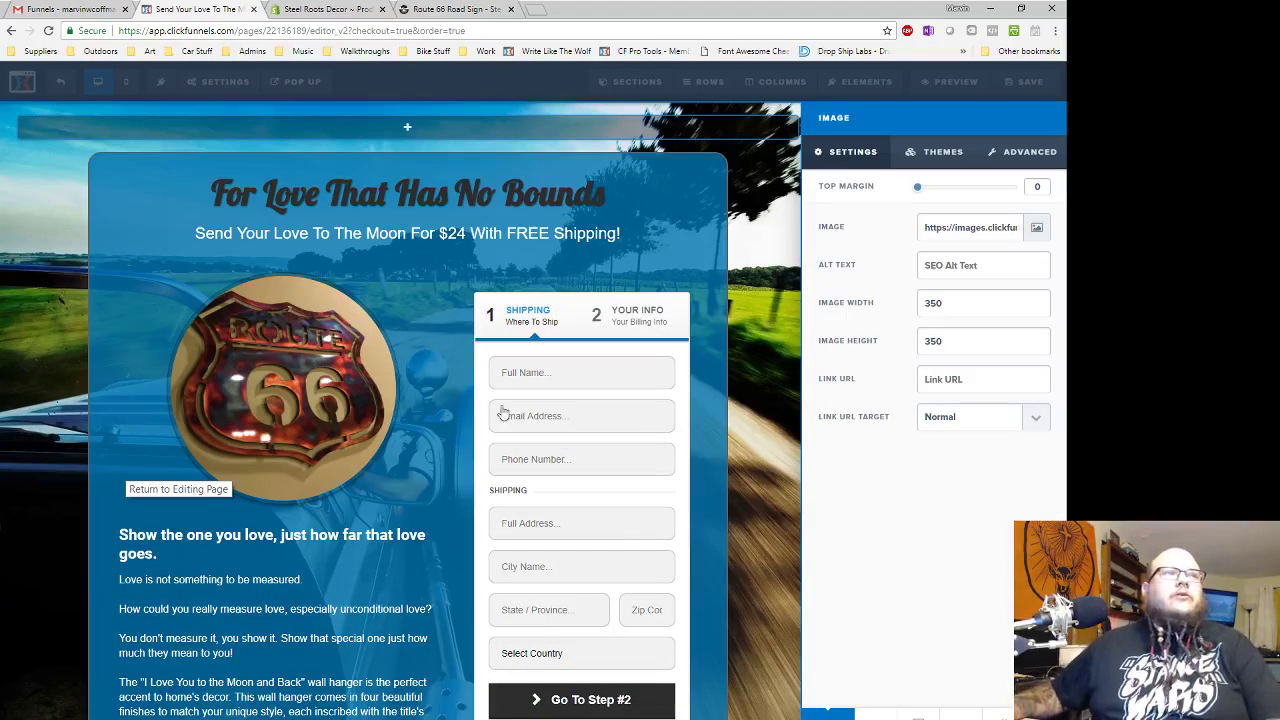
- Replace the headline 'For Love That Has No Bounds' with 'Show Your Love For The Open Road'
{"action": "left_click", "coordinate": [392, 253]}
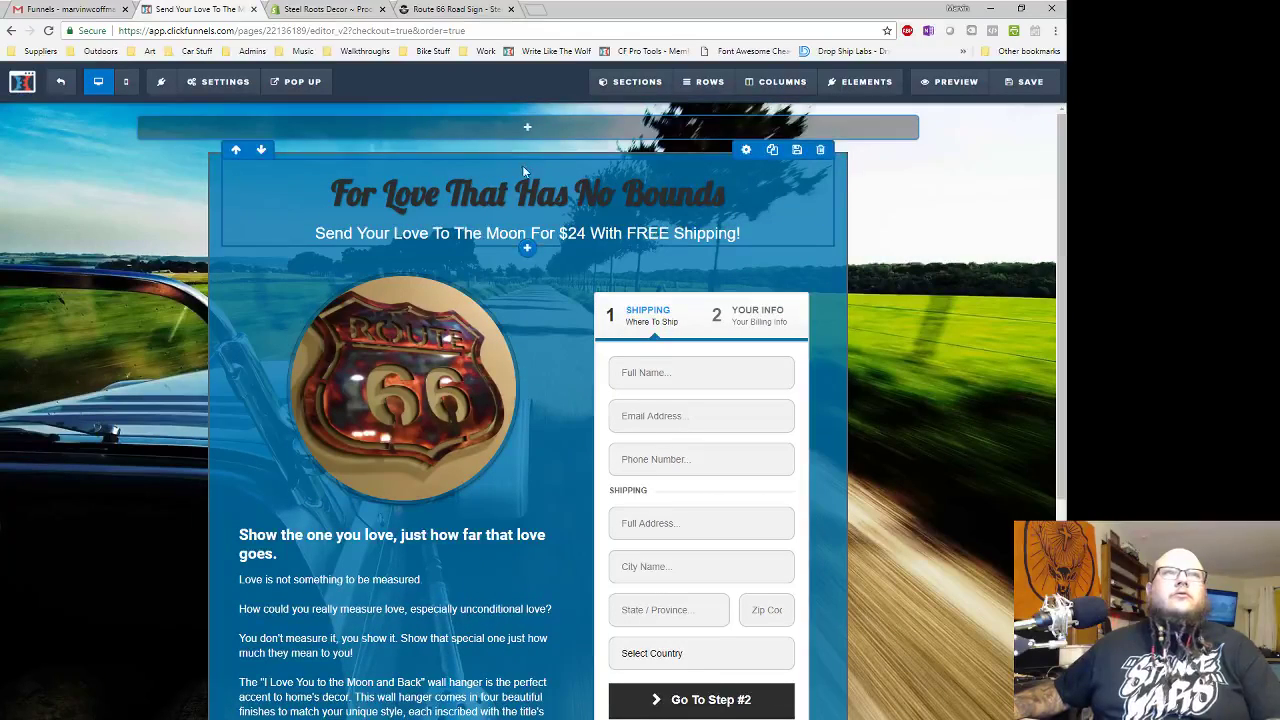
{"action": "left_click", "coordinate": [530, 190]}
{"action": "left_click_drag", "start_coordinate": [722, 186], "coordinate": [304, 186]}
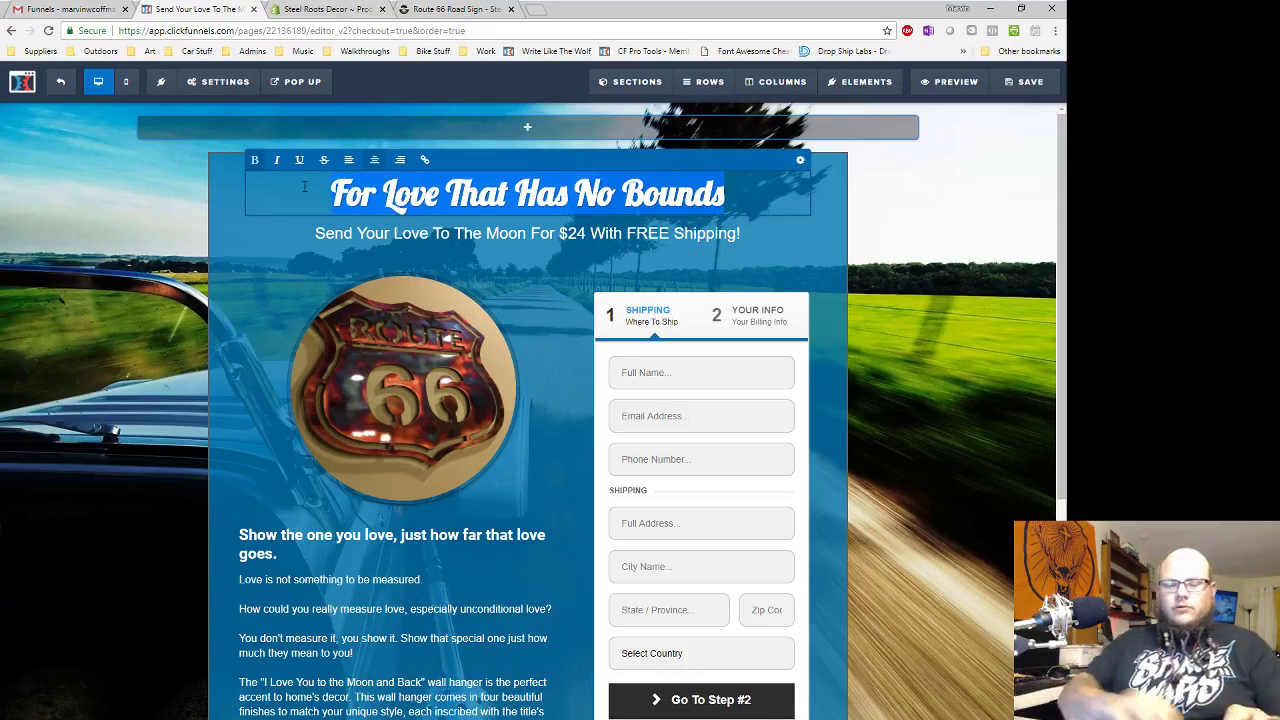
{"action": "type", "text": "Show"}
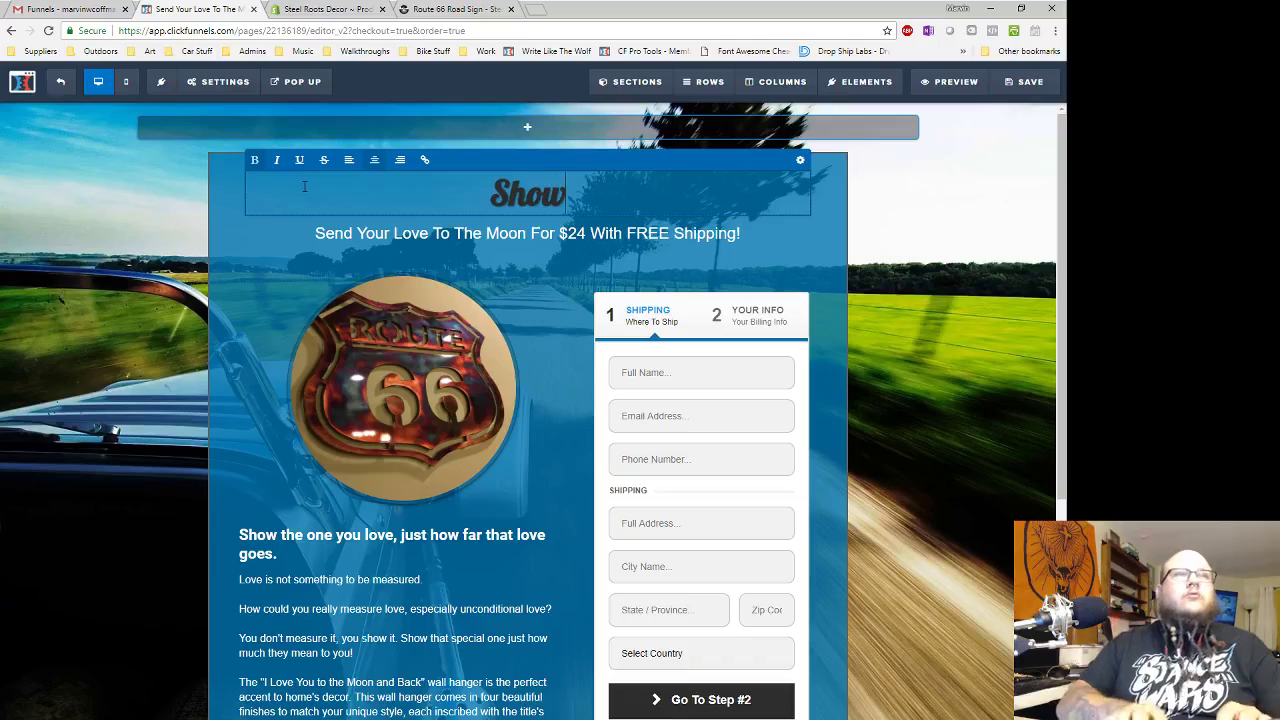
{"action": "type", "text": " Your Love"}
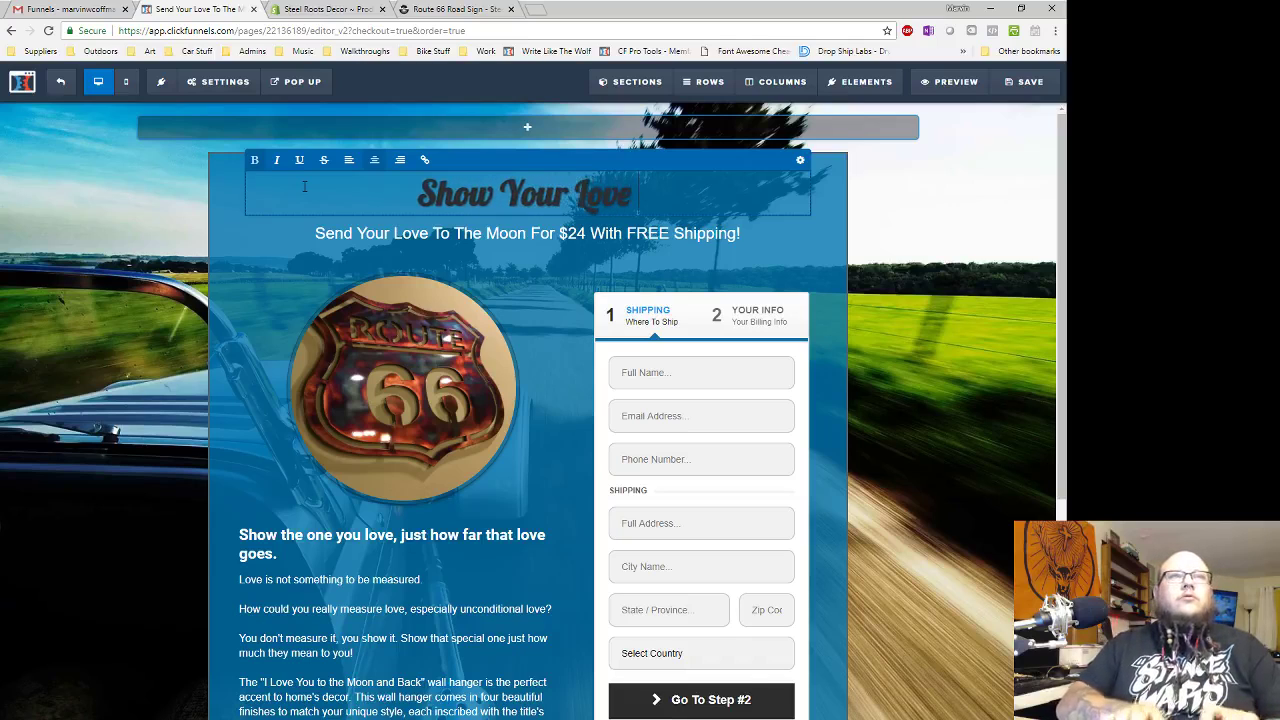
{"action": "type", "text": " For The Open Road"}
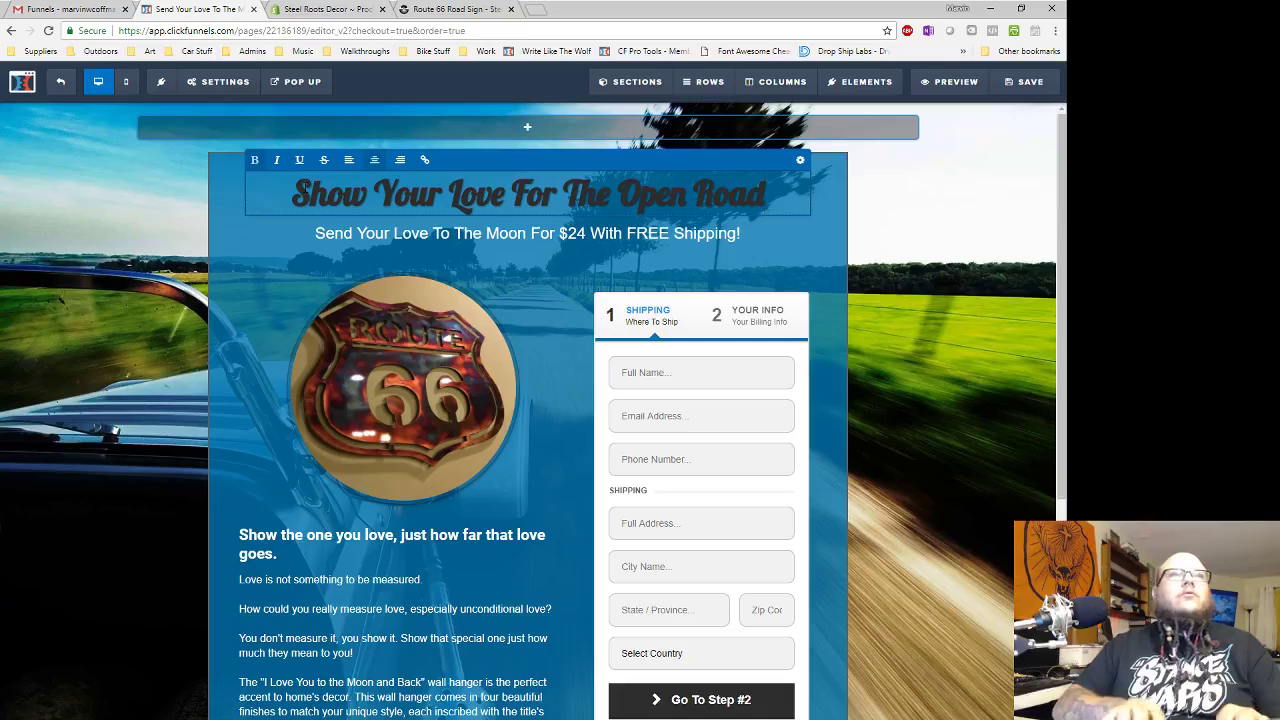
- Replace 'Send Your Love To The Moon' with 'Travel Down Route 66' and change $24 to $66
{"action": "mouse_move", "coordinate": [520, 243]}
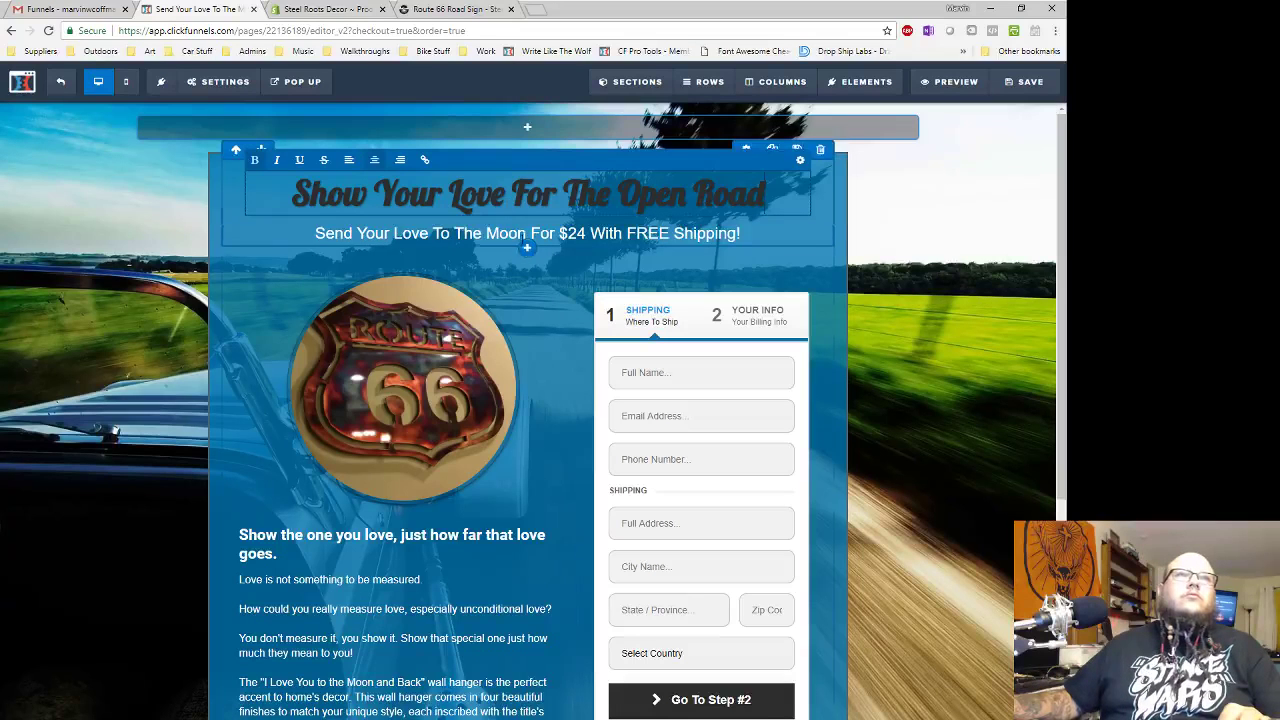
{"action": "left_click", "coordinate": [512, 234]}
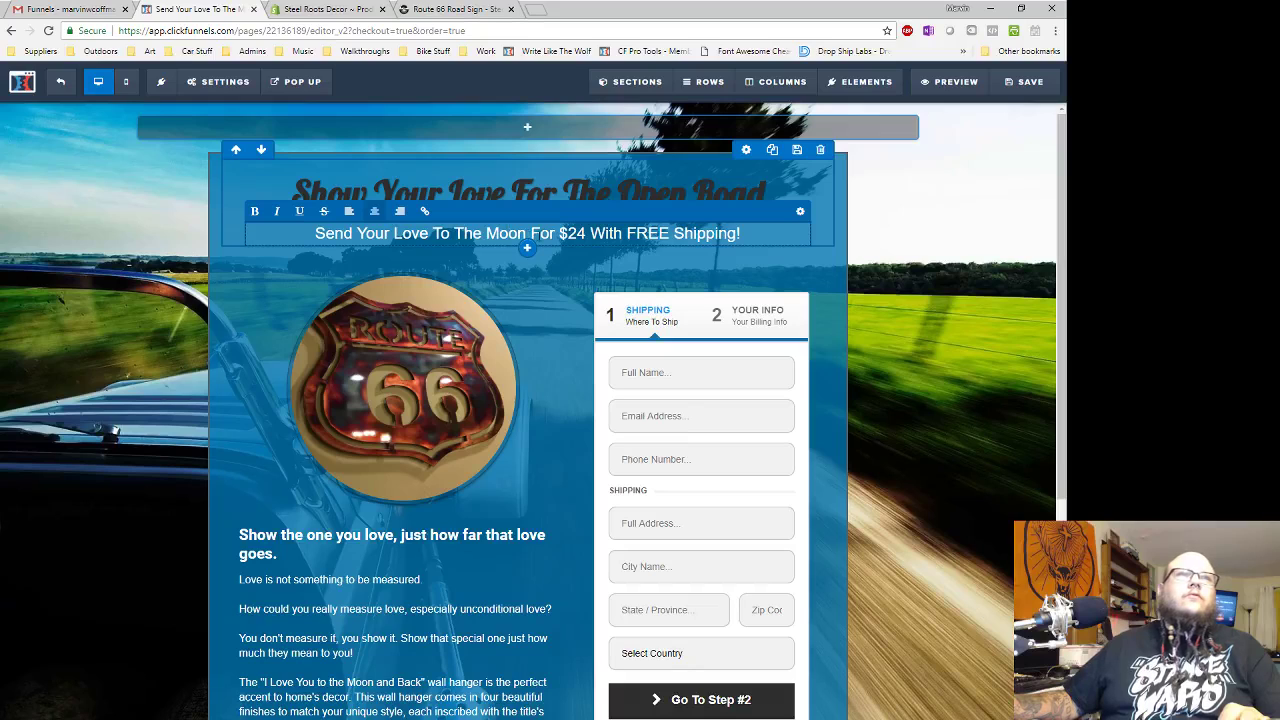
{"action": "left_click_drag", "start_coordinate": [526, 233], "coordinate": [315, 233]}
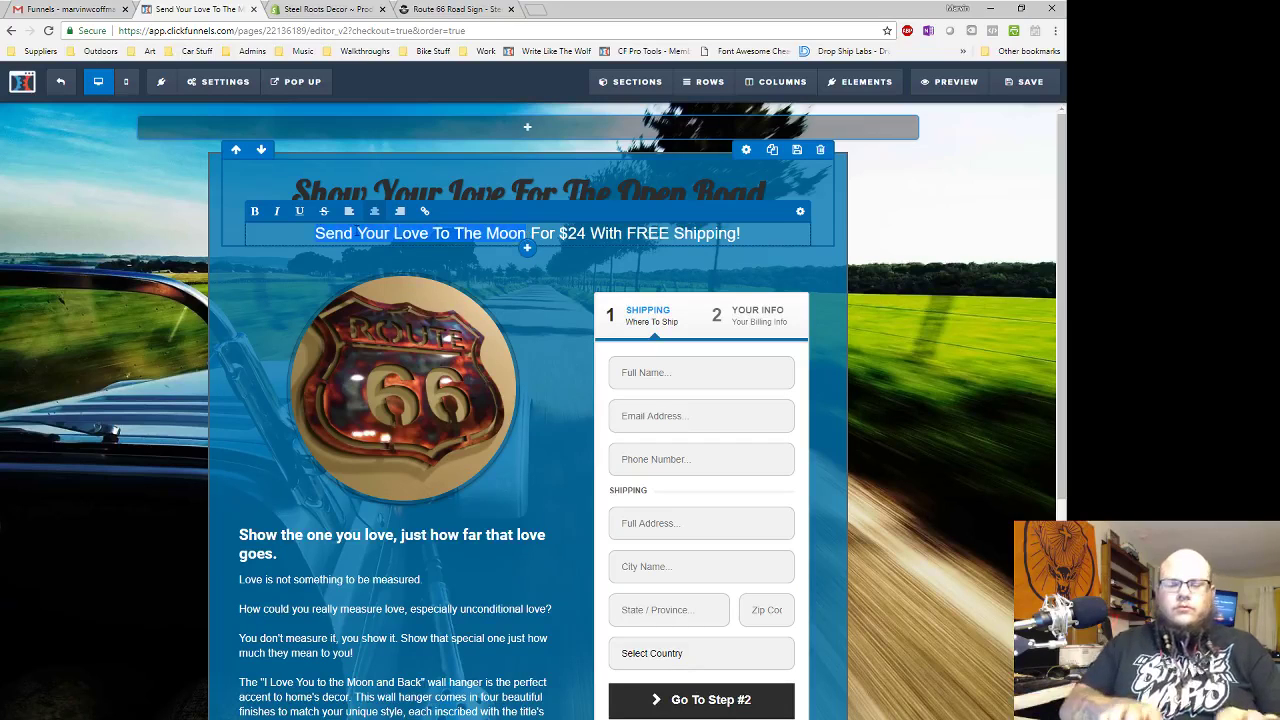
{"action": "type", "text": "Travel"}
{"action": "type", "text": " Down Route"}
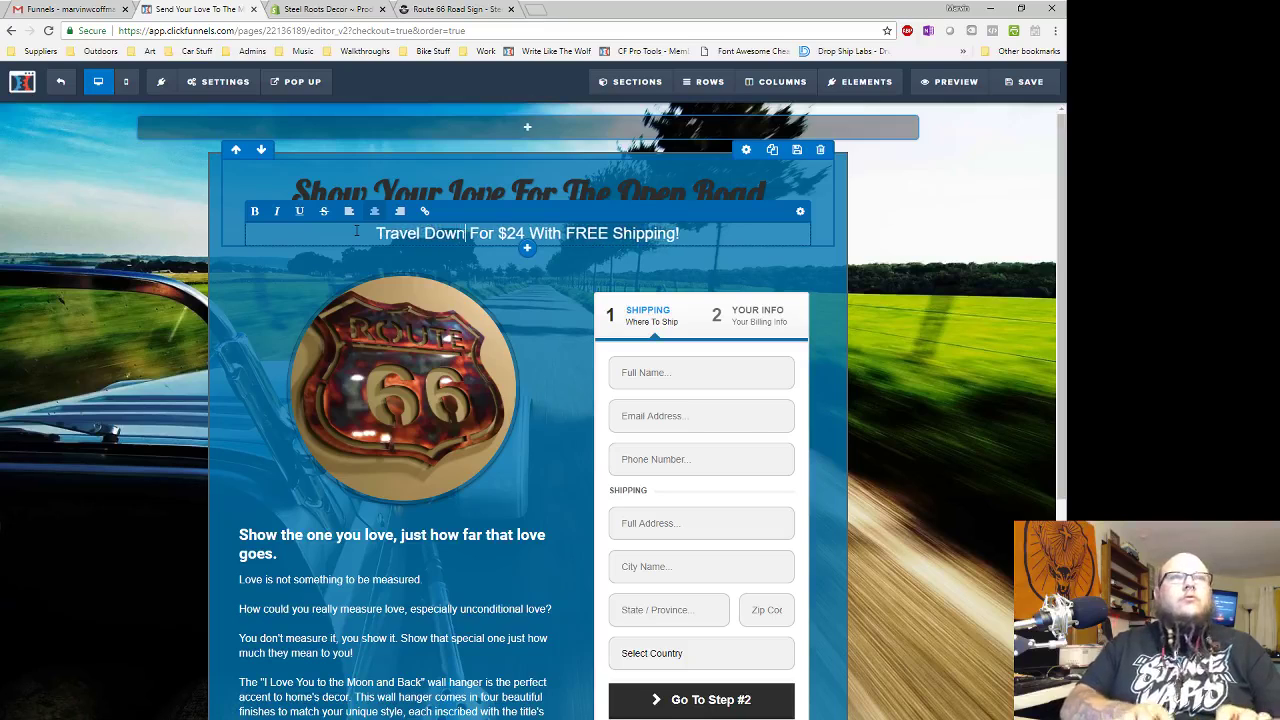
{"action": "type", "text": " 66"}
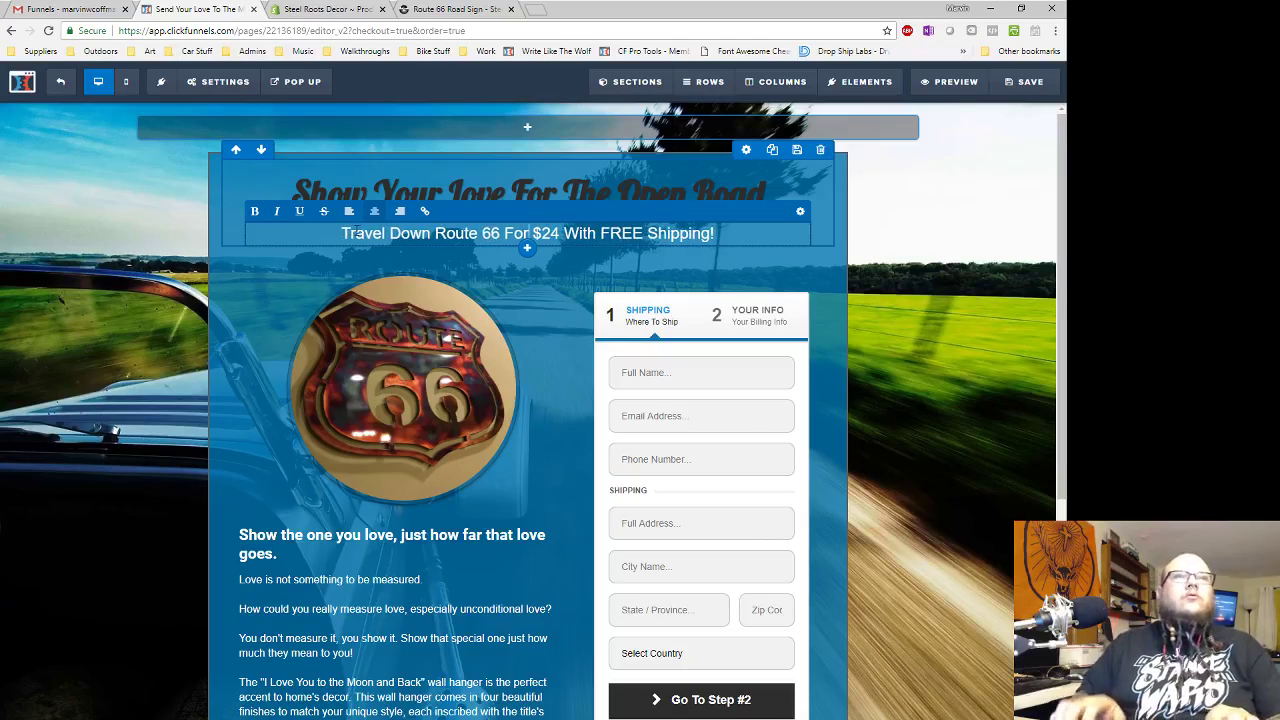
{"action": "key", "text": "Delete"}
{"action": "key", "text": "Delete"}
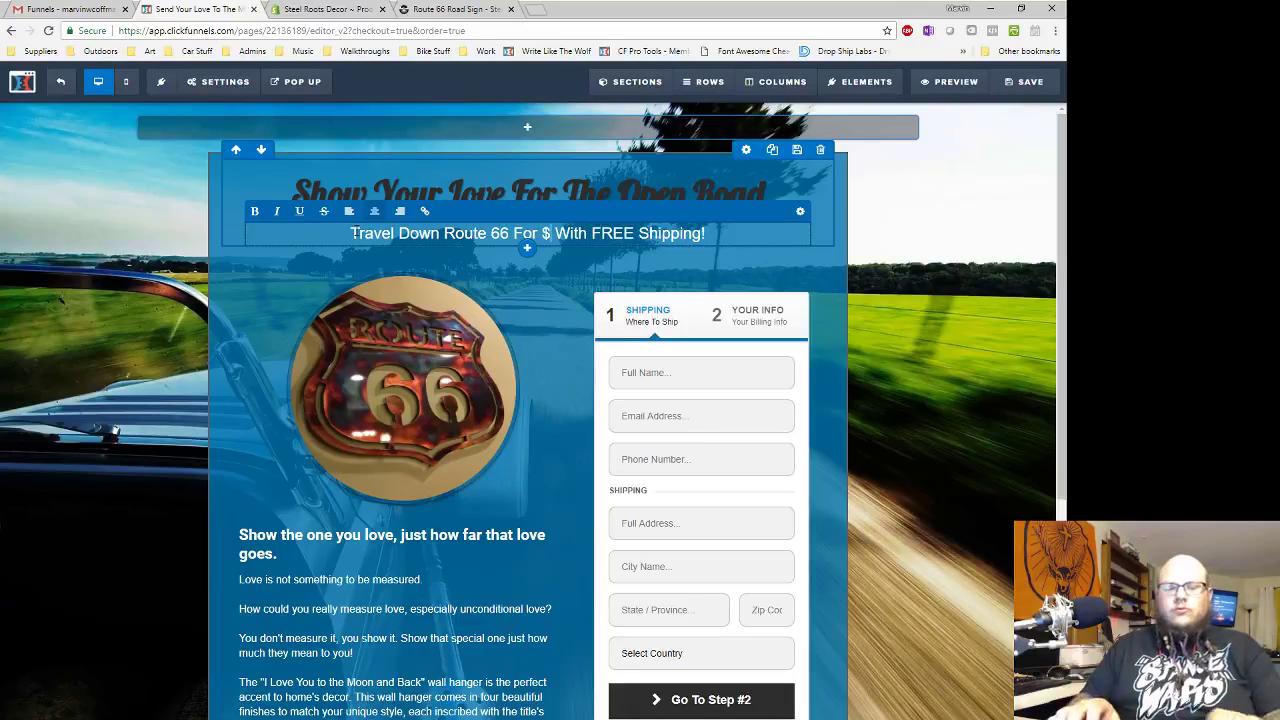
{"action": "type", "text": "66"}
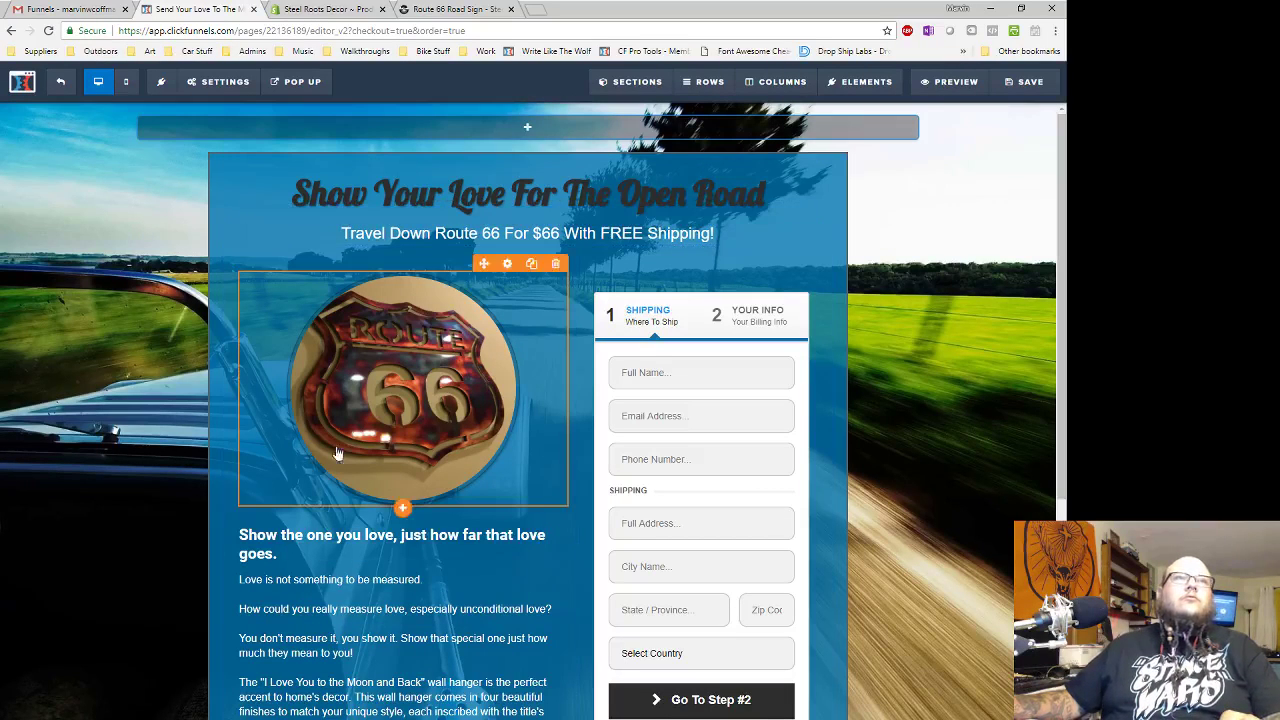
- Replace the 'Show the one you love' line with 'Route 66 is the' and open a new tab
{"action": "scroll", "coordinate": [446, 472], "scroll_direction": "down", "scroll_amount": 1}
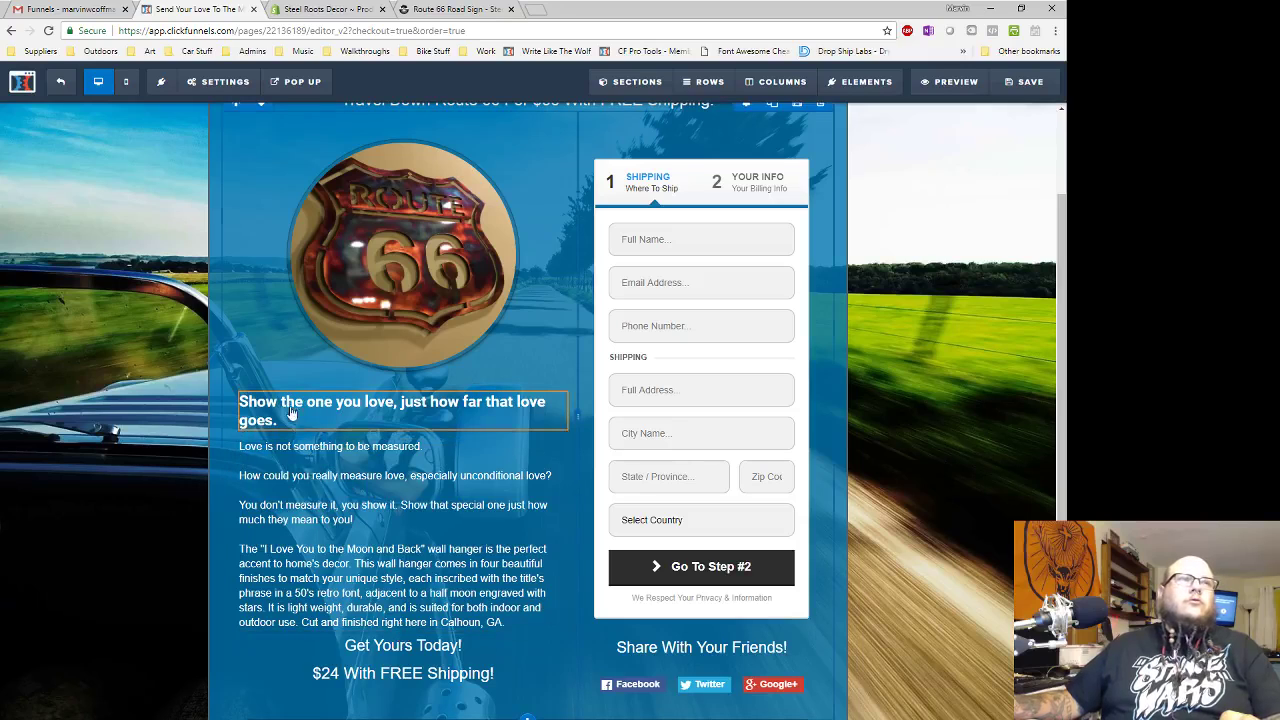
{"action": "left_click", "coordinate": [545, 402]}
{"action": "left_click_drag", "start_coordinate": [277, 421], "coordinate": [230, 402]}
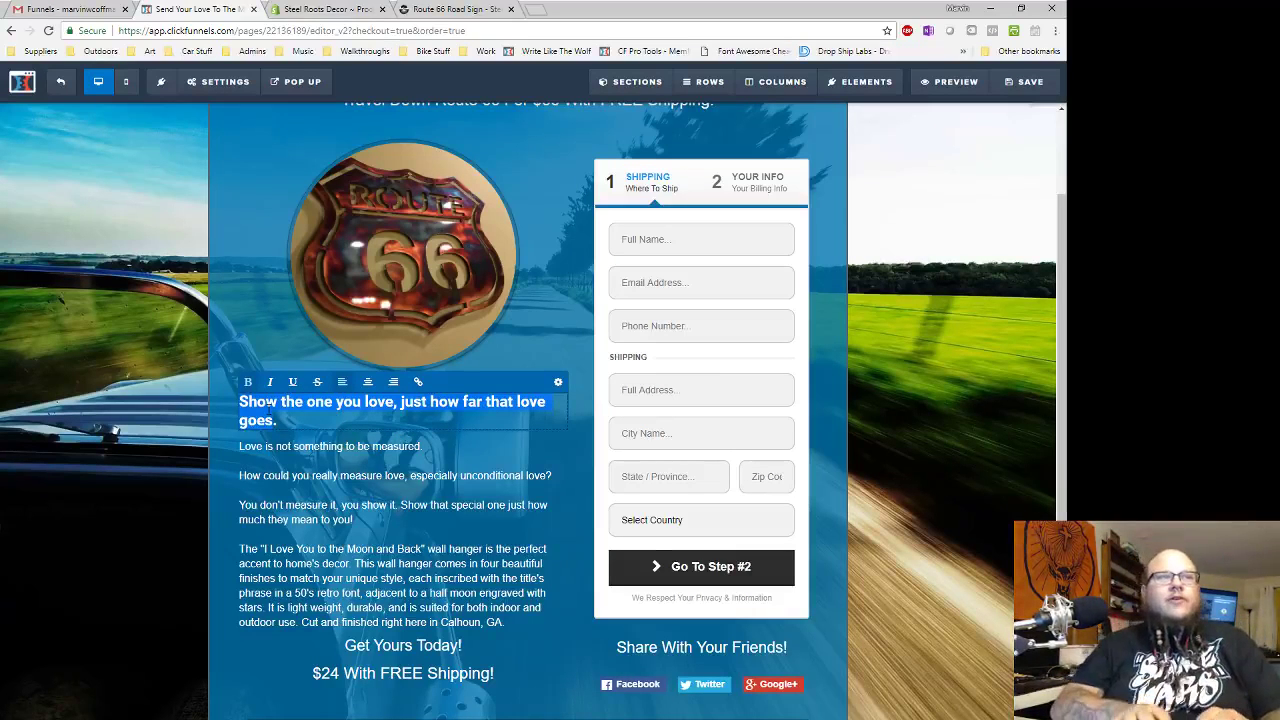
{"action": "key", "text": "BackSpace"}
{"action": "type", "text": "Route "}
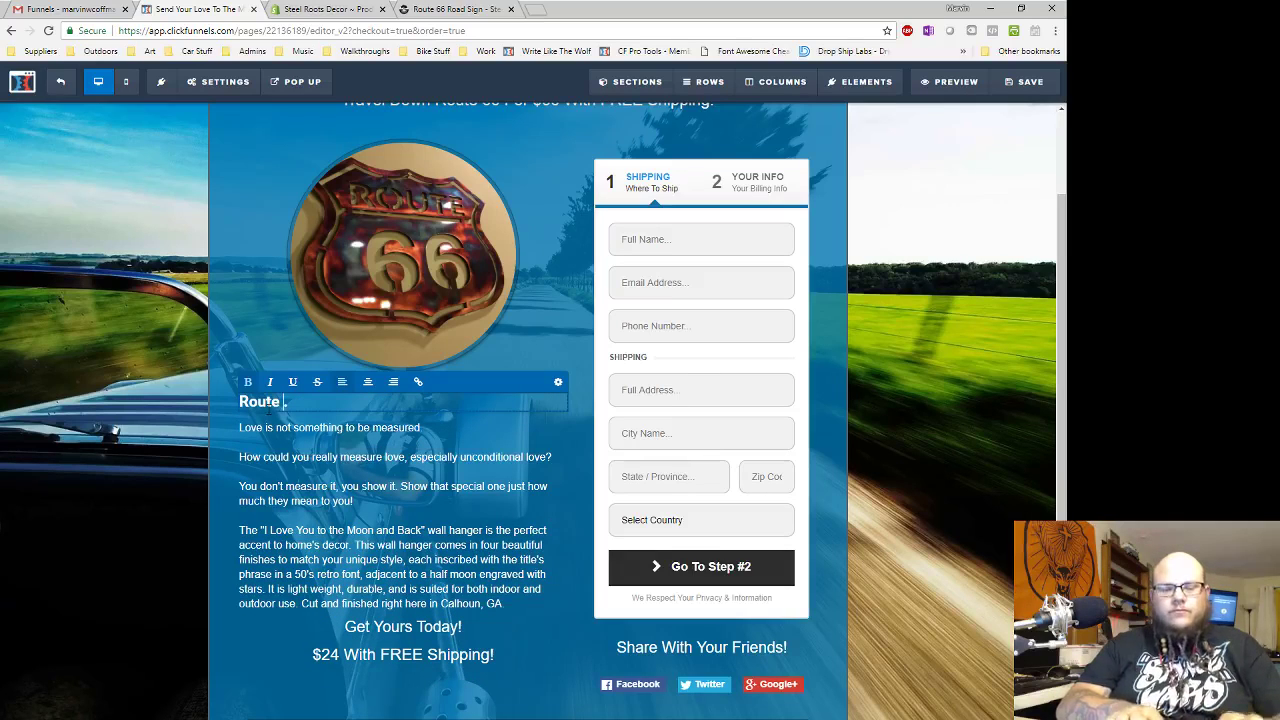
{"action": "type", "text": "66 "}
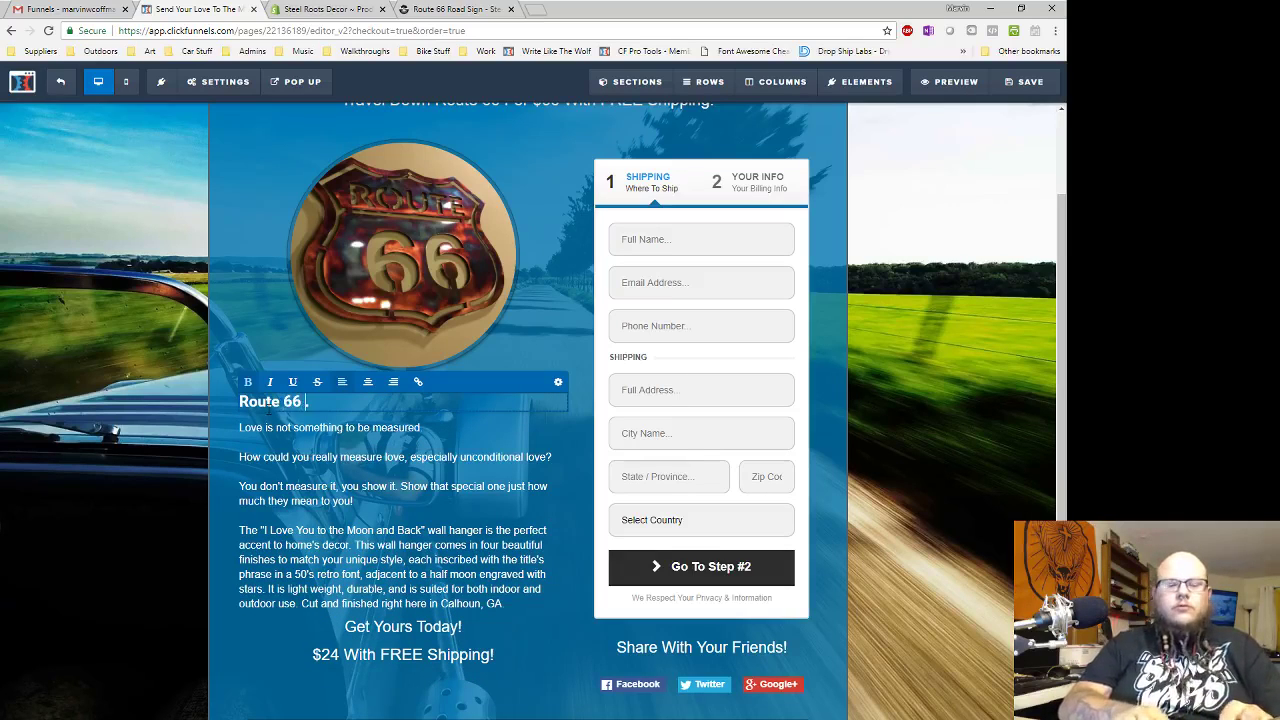
{"action": "type", "text": "is "}
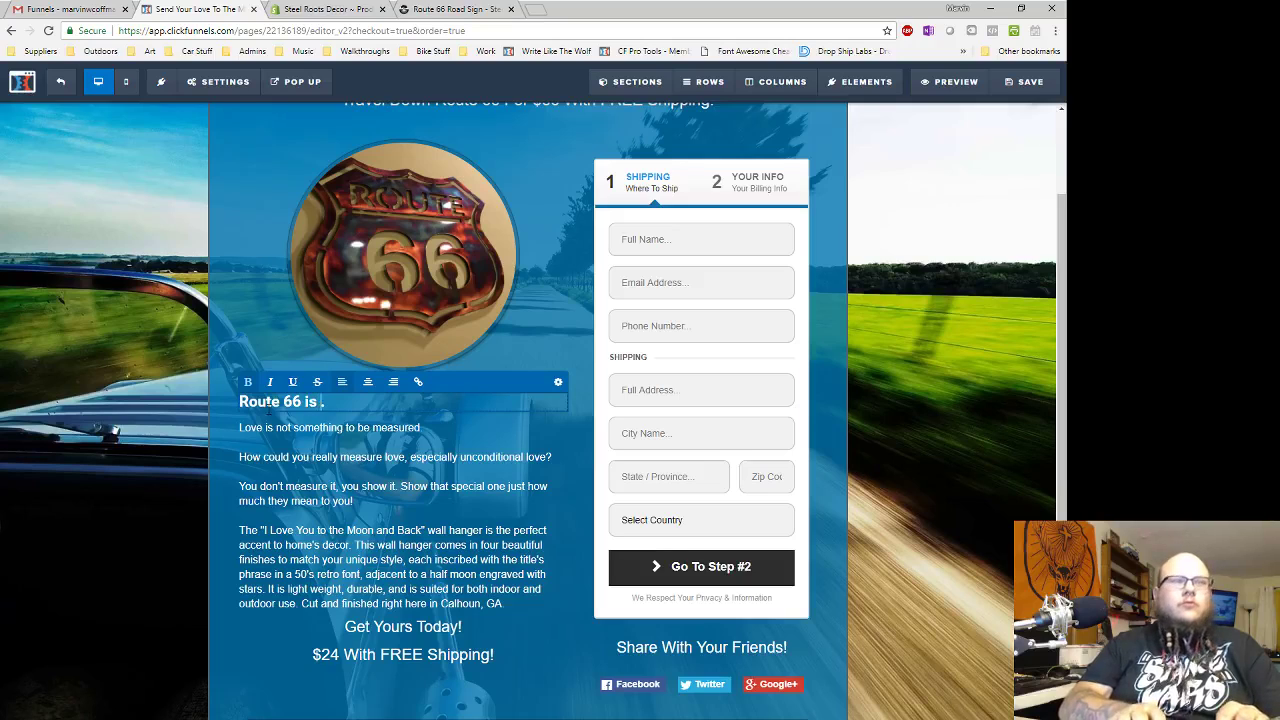
{"action": "type", "text": "the"}
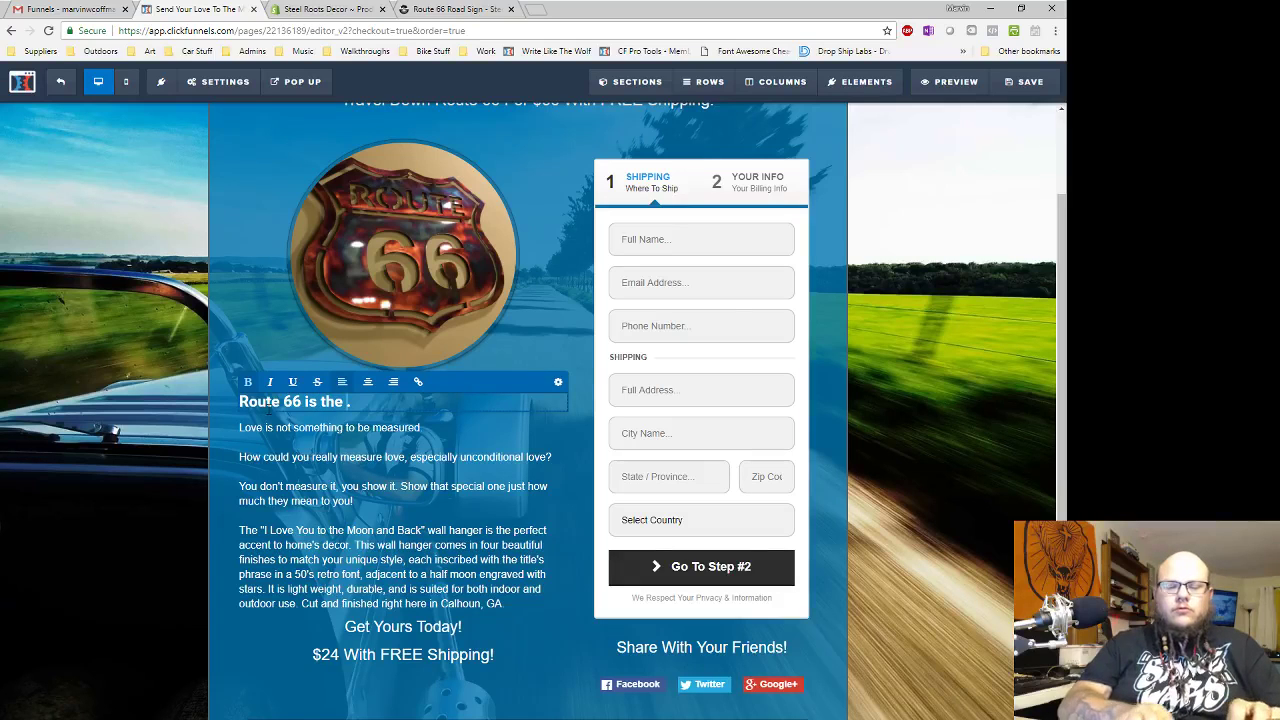
{"action": "key", "text": "ctrl+t"}
- Google 'route 66', open the U.S. Route 66 Wikipedia article, then return to the ClickFunnels editor
{"action": "type", "text": "route 66"}
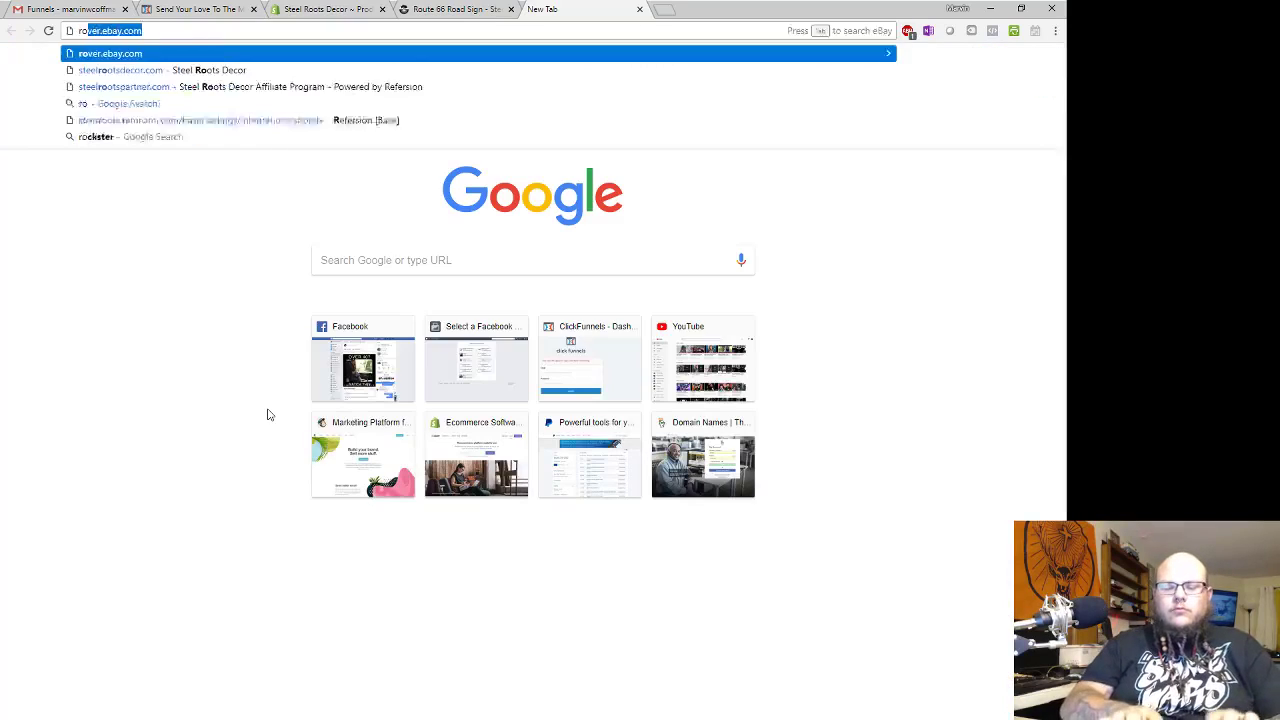
{"action": "key", "text": "Return"}
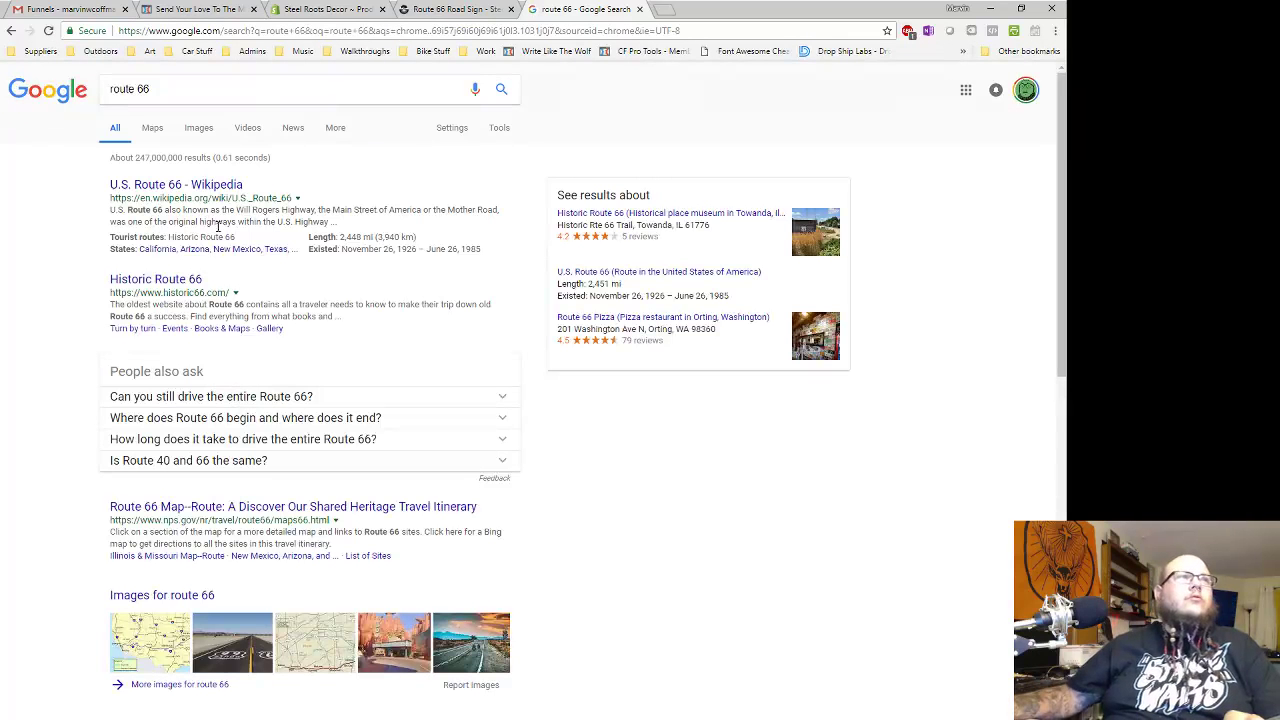
{"action": "left_click", "coordinate": [220, 187]}
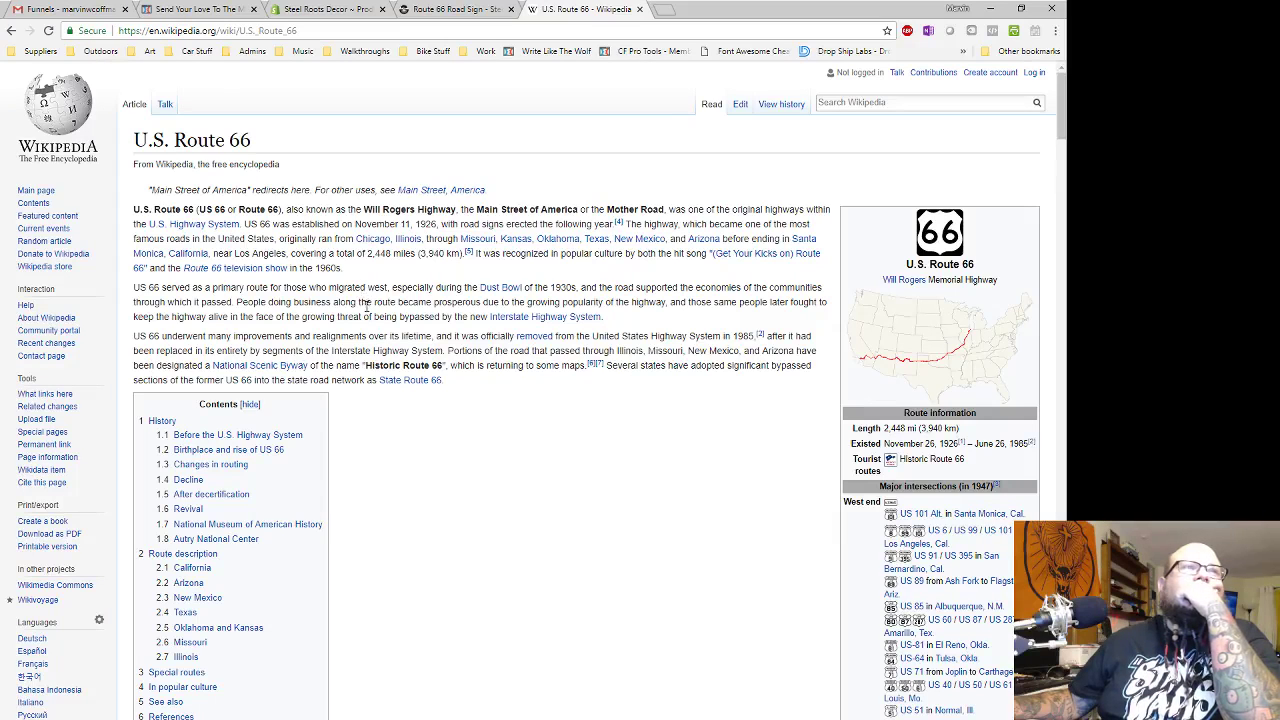
{"action": "left_click", "coordinate": [430, 12]}
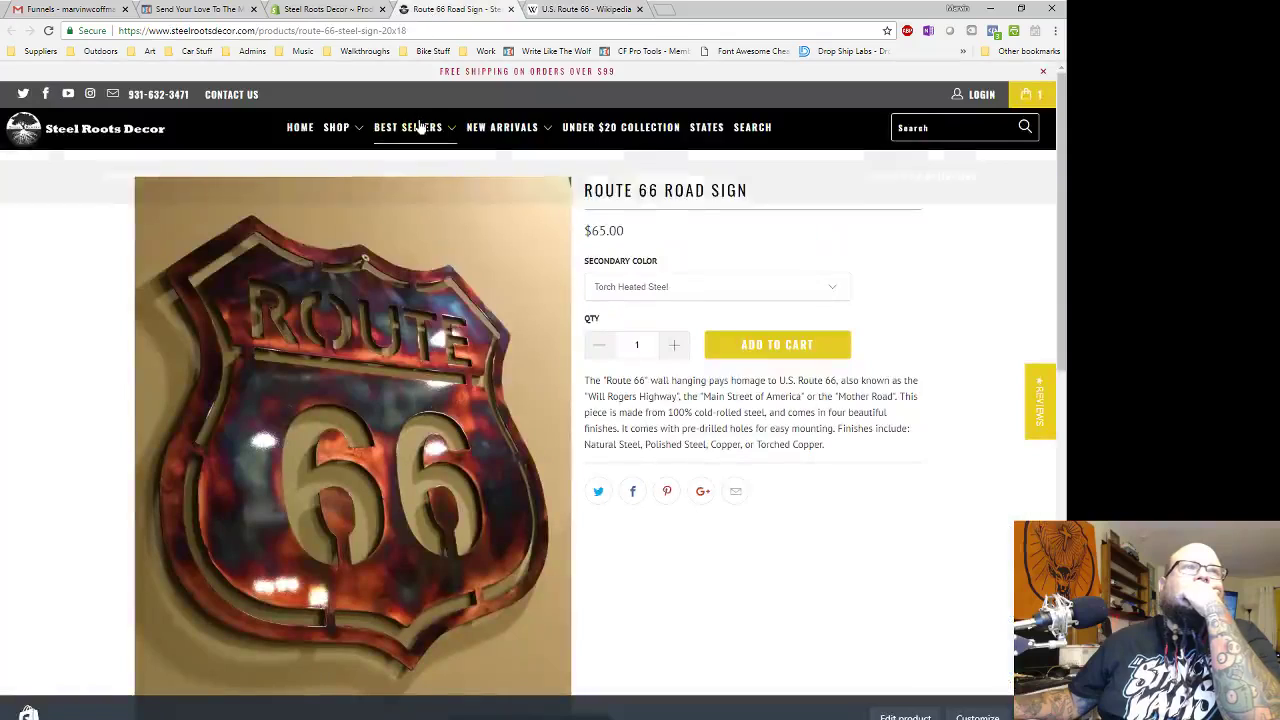
{"action": "left_click", "coordinate": [325, 9]}
{"action": "left_click", "coordinate": [200, 9]}
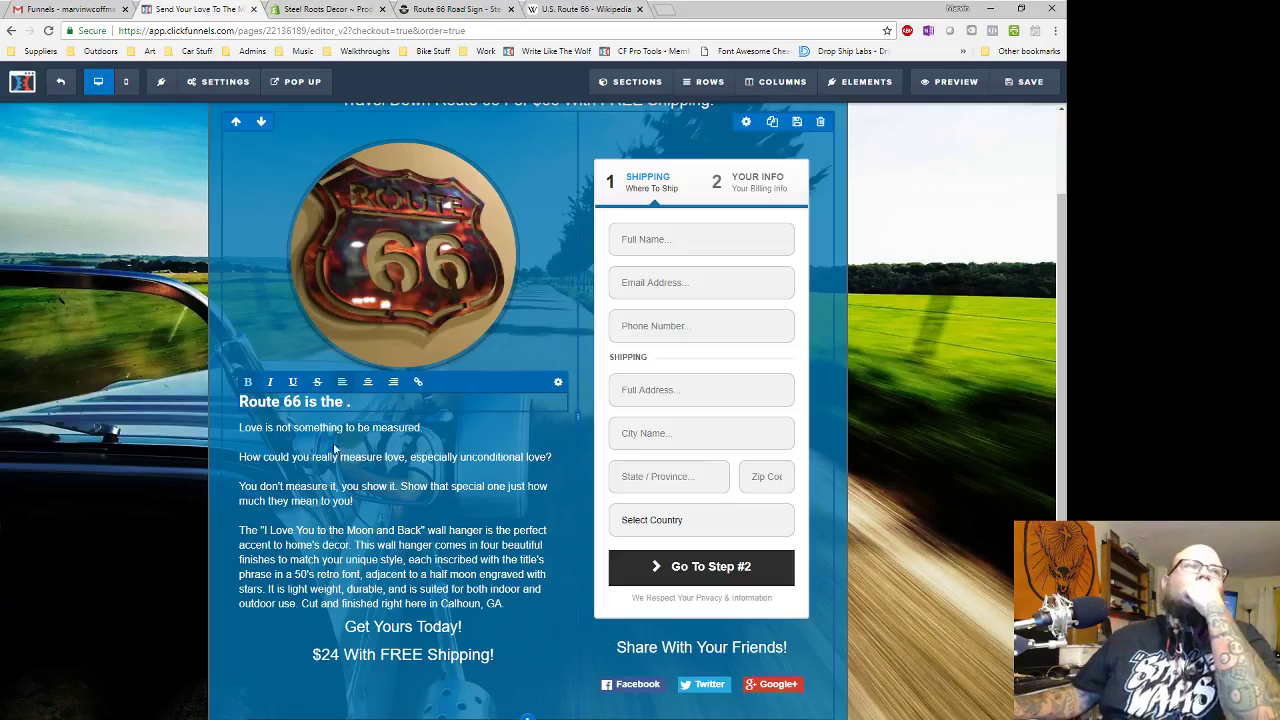
- Rewrite the line as 'How great travel started in the US. This mother road is lonely no more.'
{"action": "triple_click", "coordinate": [273, 401]}
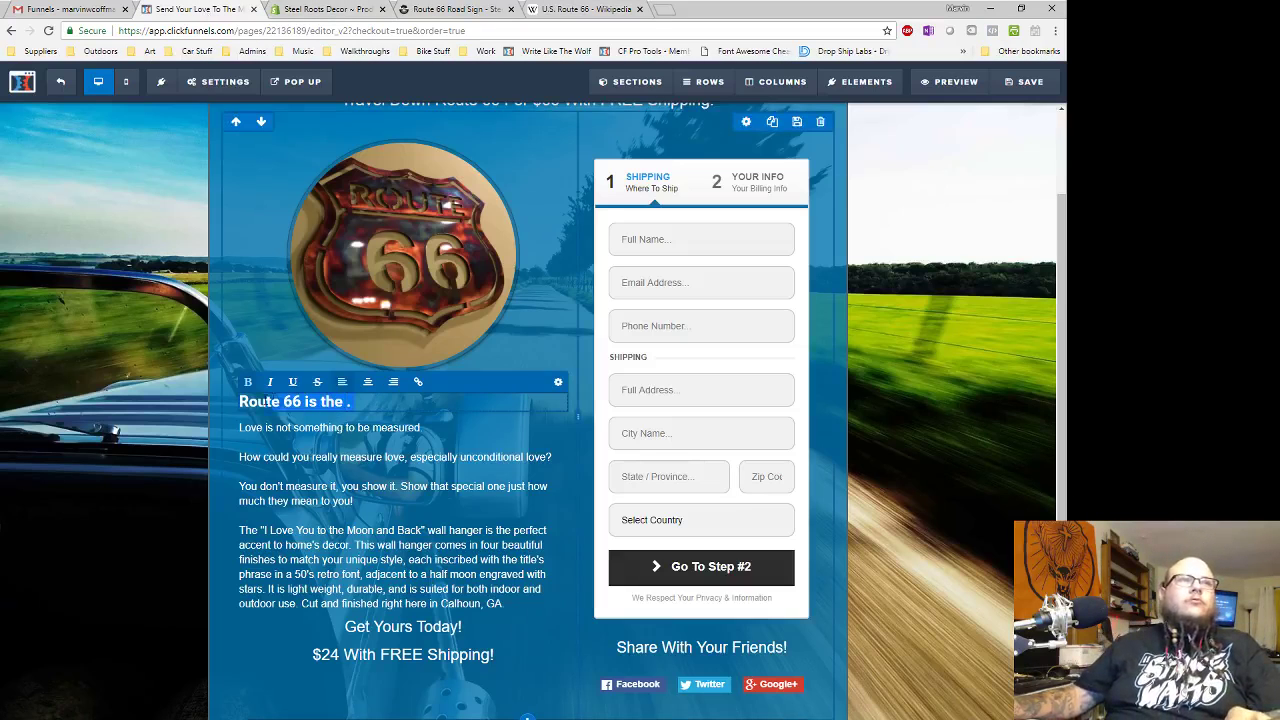
{"action": "left_click_drag", "start_coordinate": [273, 401], "coordinate": [212, 402]}
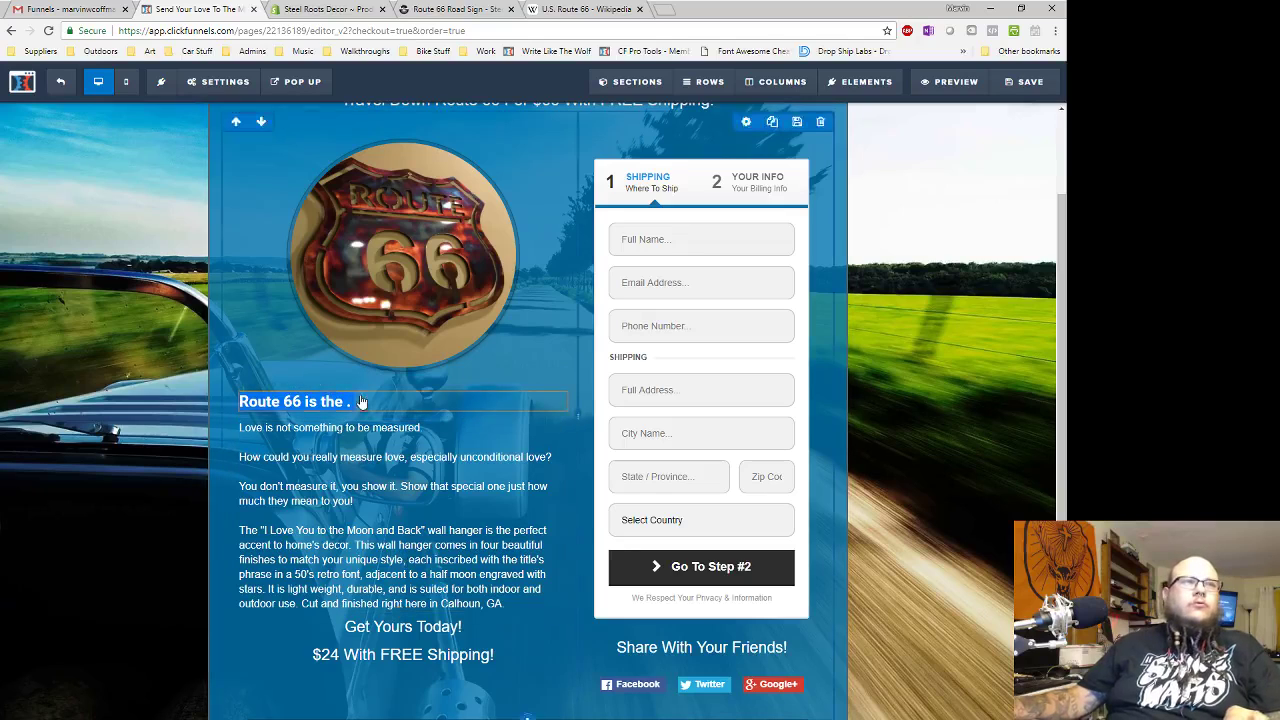
{"action": "type", "text": "How great "}
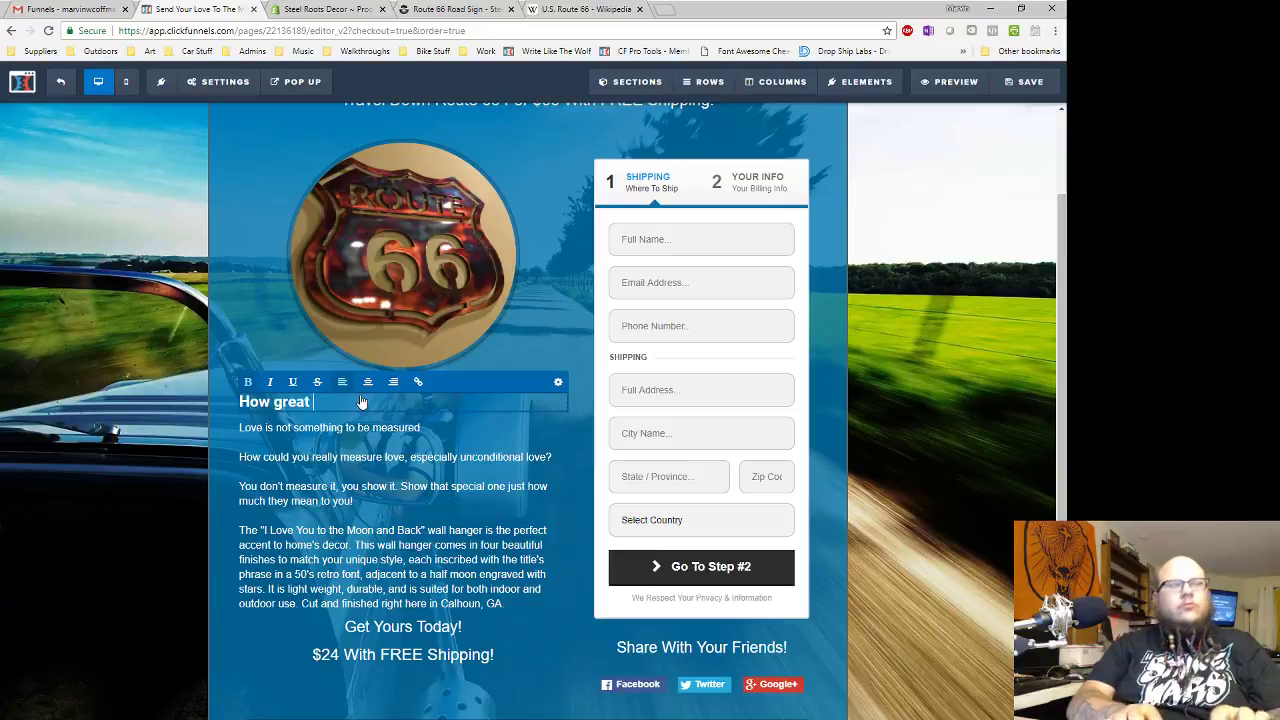
{"action": "type", "text": "travel star"}
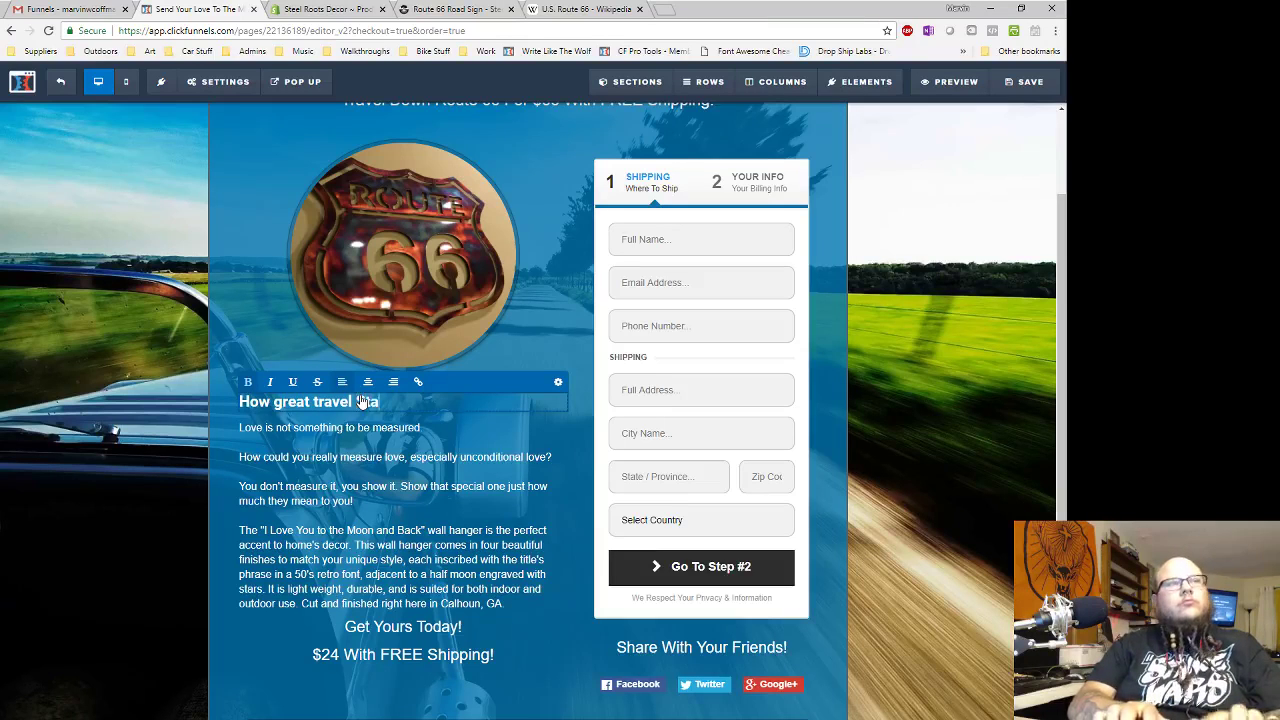
{"action": "key", "text": "BackSpace"}
{"action": "key", "text": "BackSpace"}
{"action": "key", "text": "BackSpace"}
{"action": "key", "text": "BackSpace"}
{"action": "type", "text": "started"}
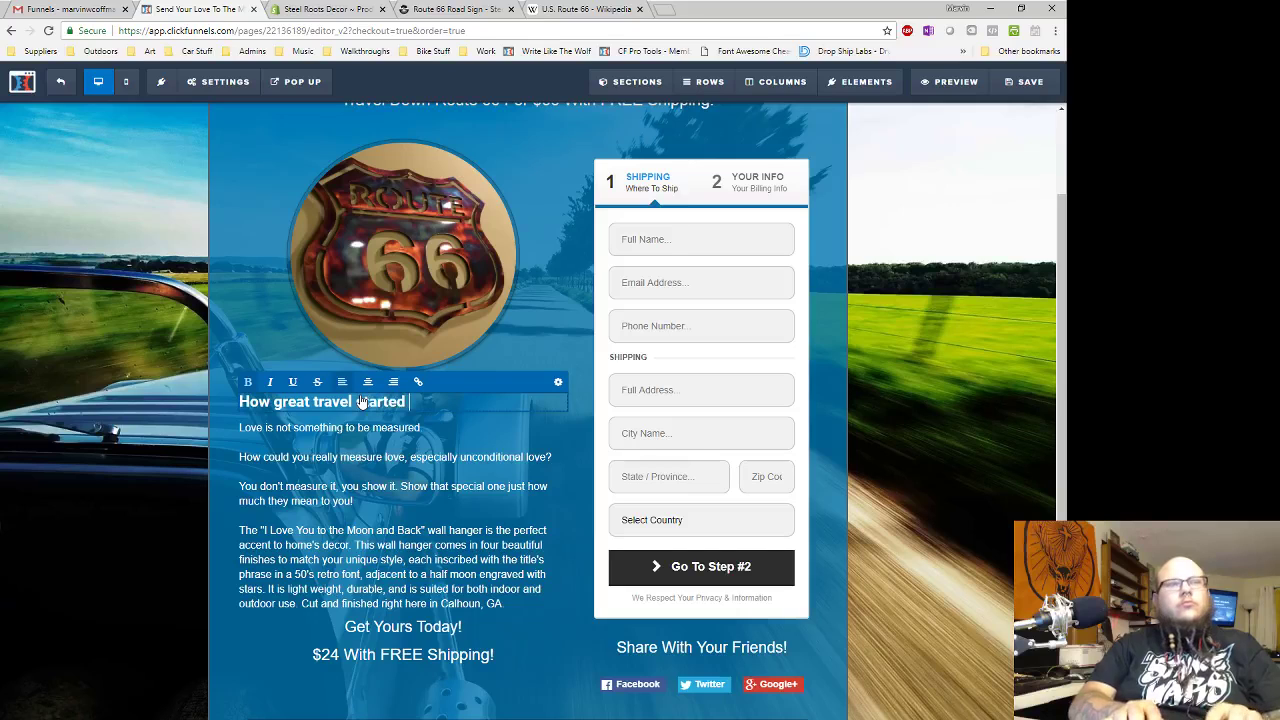
{"action": "type", "text": " in the US"}
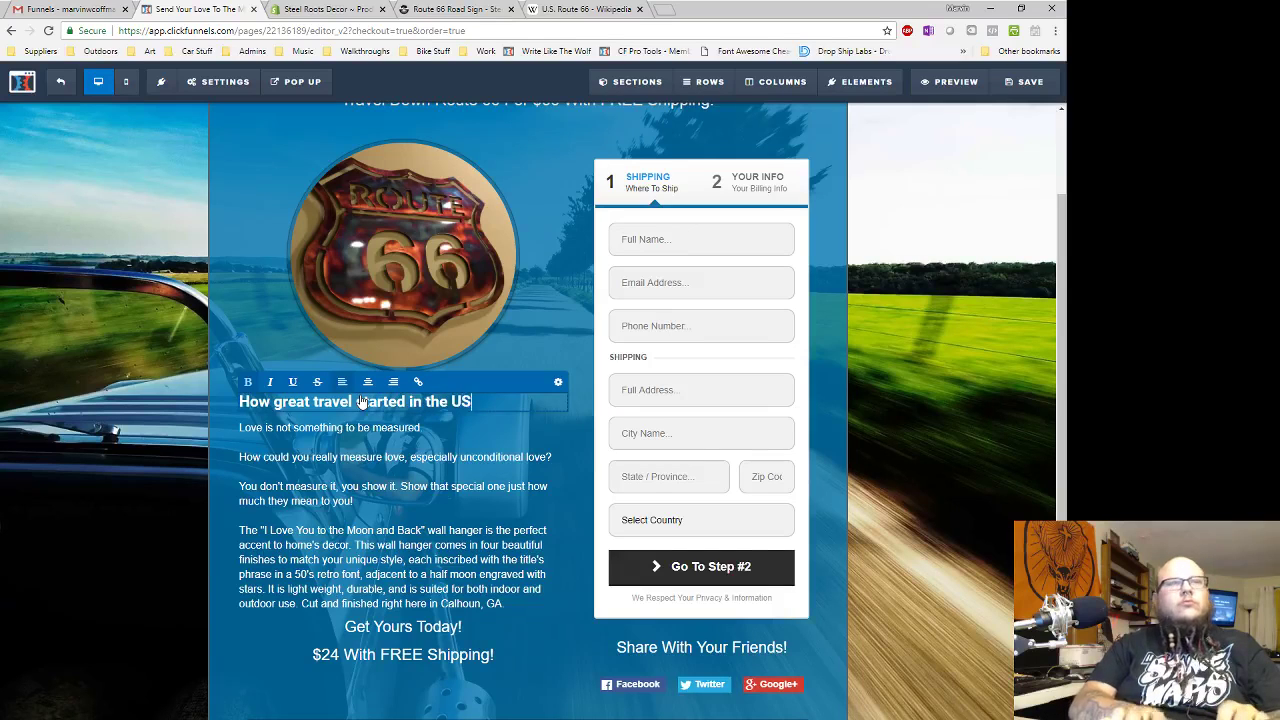
{"action": "type", "text": ". This"}
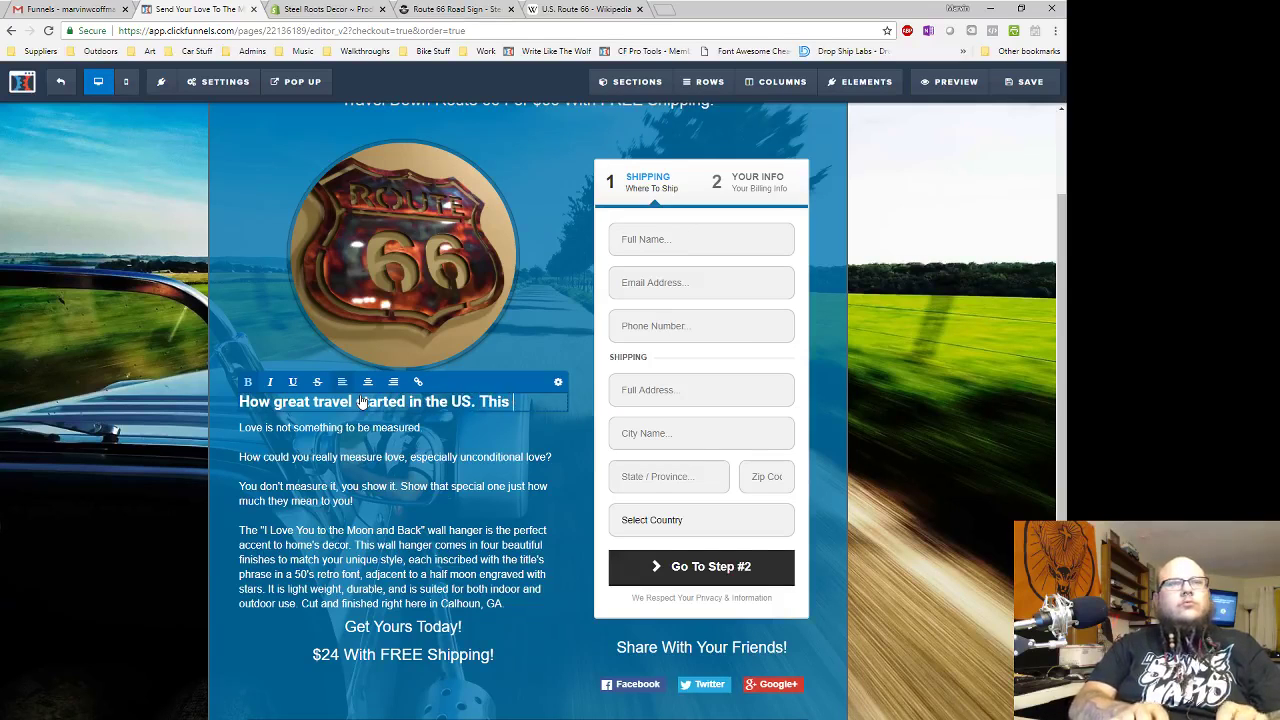
{"action": "type", "text": " mother"}
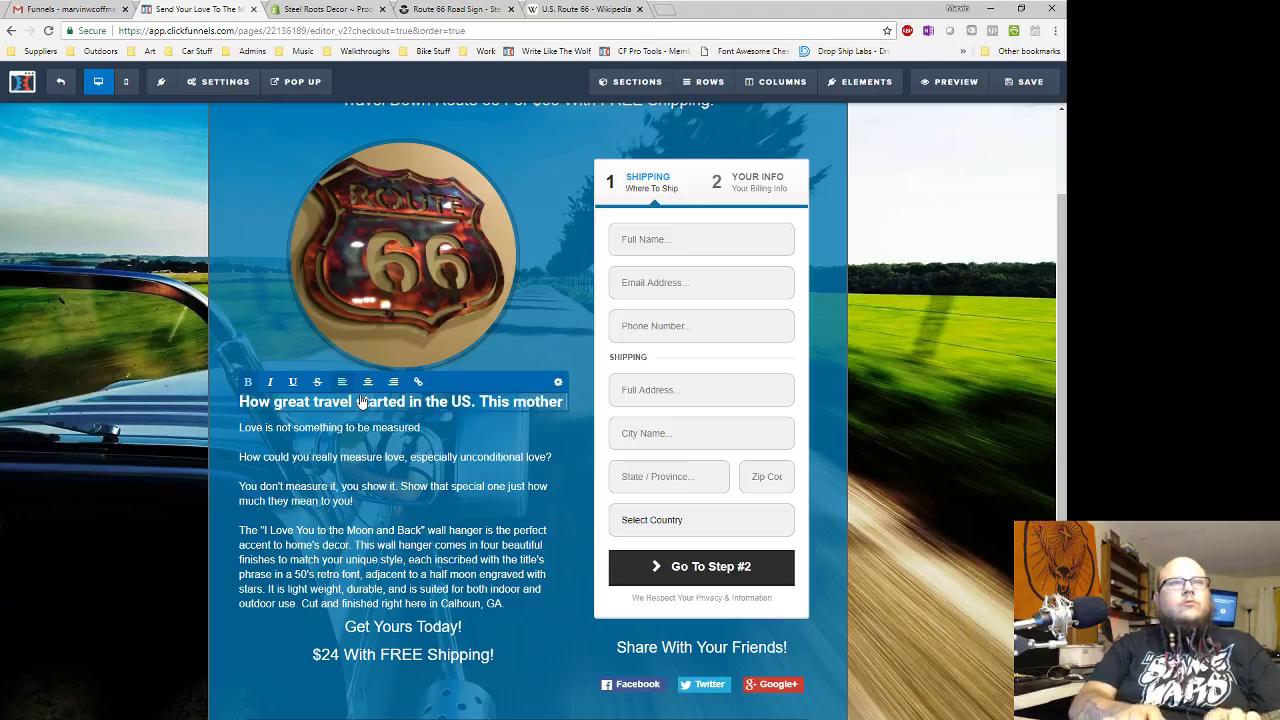
{"action": "type", "text": " road is "}
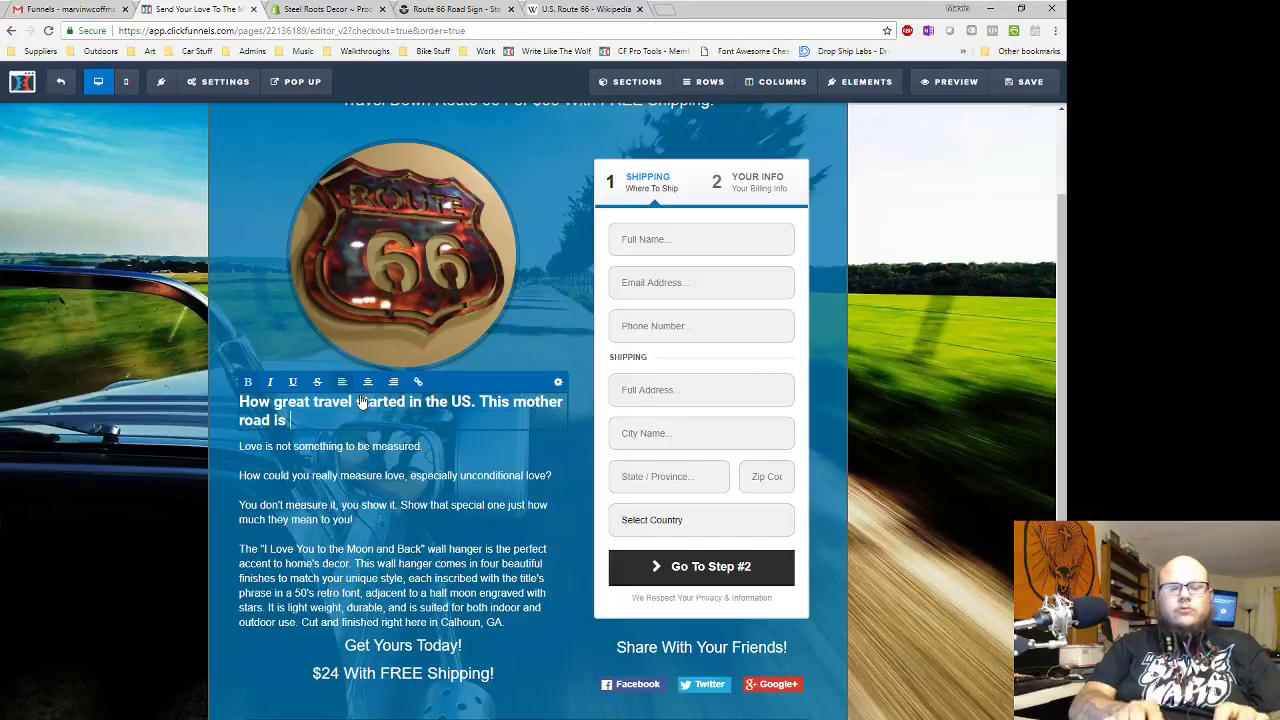
{"action": "type", "text": "lonely now"}
{"action": "key", "text": "BackSpace"}
{"action": "type", "text": "more."}
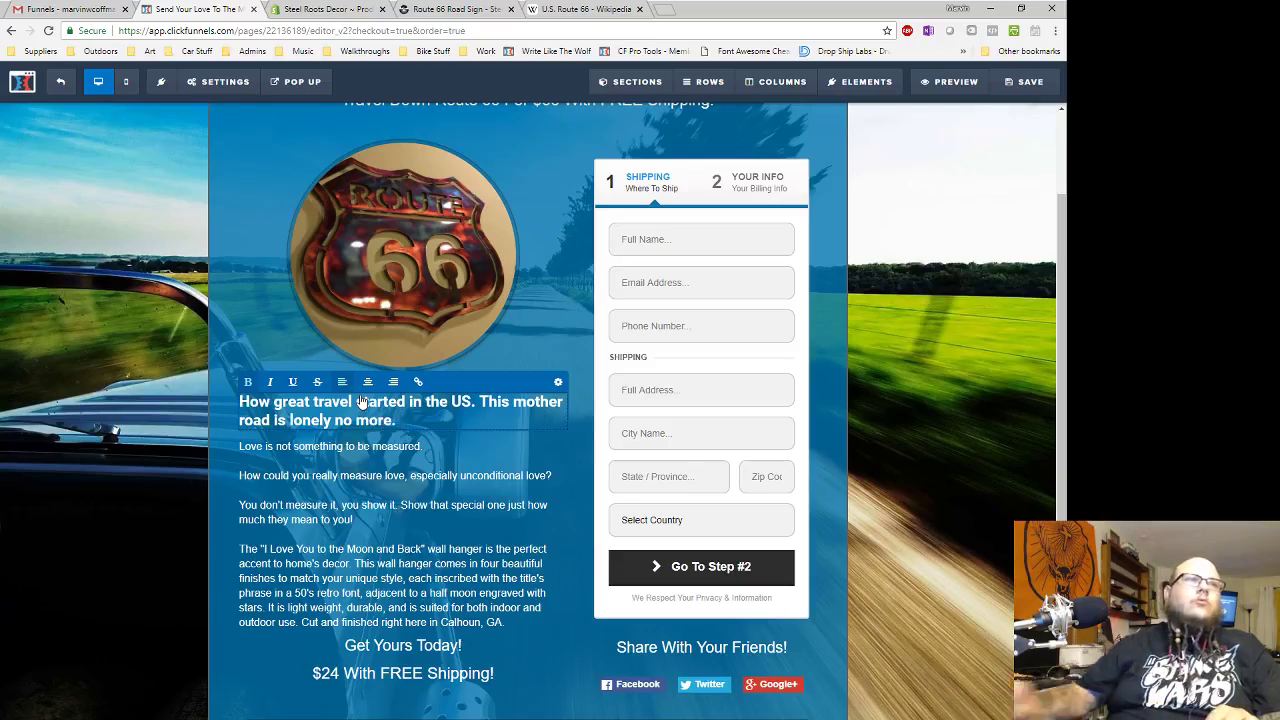
- Delete the old wall-hanger description paragraphs under the bold line
{"action": "left_click", "coordinate": [405, 505]}
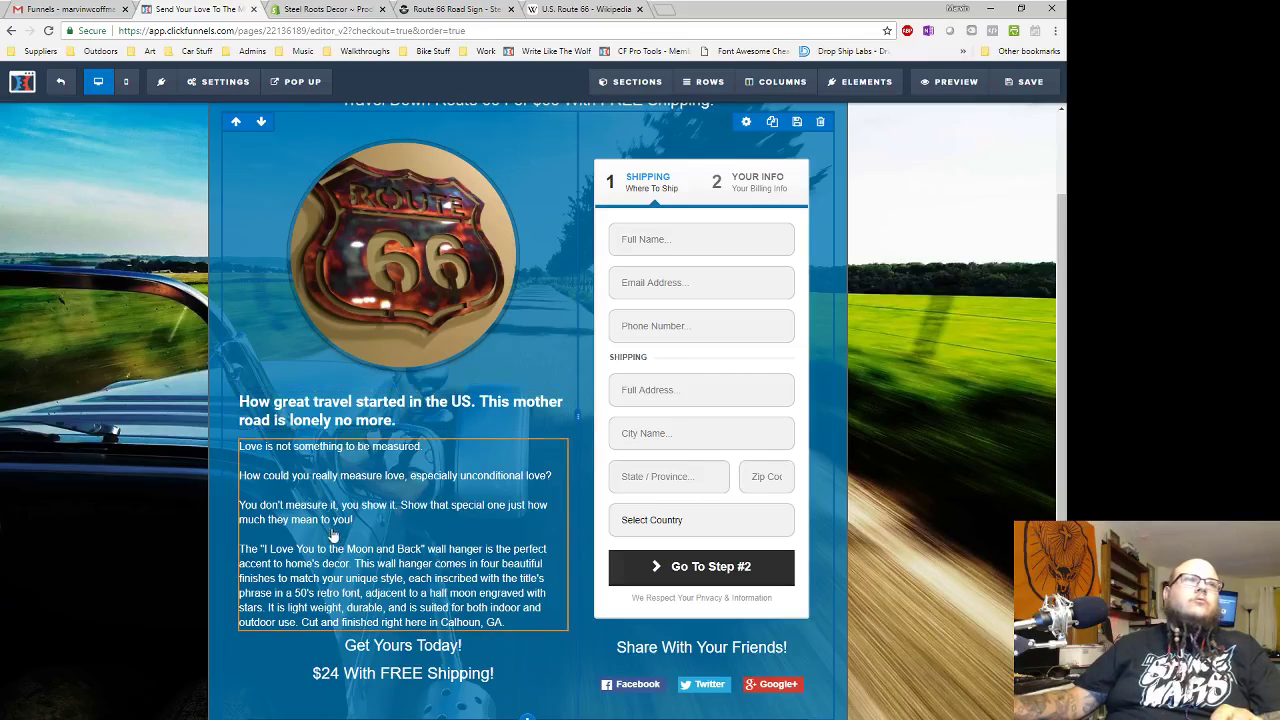
{"action": "left_click", "coordinate": [318, 492]}
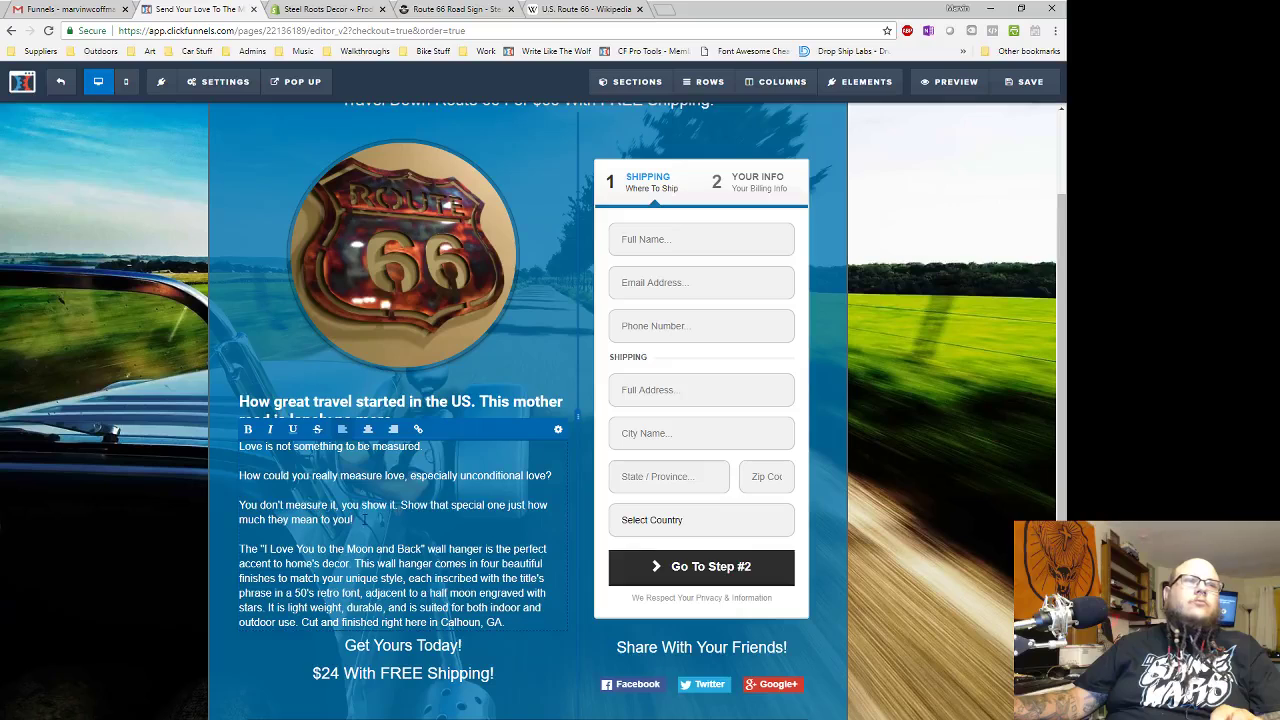
{"action": "left_click_drag", "start_coordinate": [357, 520], "coordinate": [238, 446]}
{"action": "key", "text": "BackSpace"}
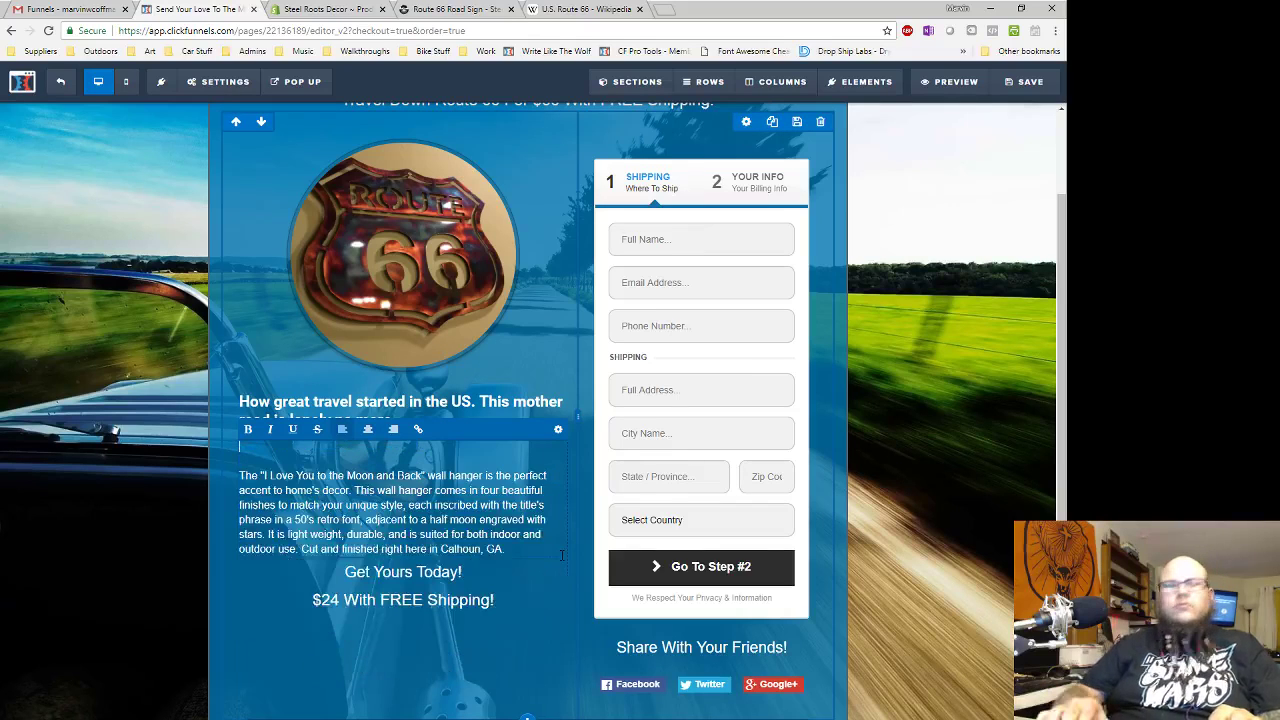
{"action": "key", "text": "Delete"}
{"action": "key", "text": "Delete"}
{"action": "key", "text": "Delete"}
{"action": "key", "text": "Delete"}
{"action": "key", "text": "Delete"}
{"action": "key", "text": "Delete"}
{"action": "key", "text": "Delete"}
{"action": "key", "text": "Delete"}
{"action": "key", "text": "Delete"}
{"action": "key", "text": "Delete"}
{"action": "key", "text": "Delete"}
{"action": "key", "text": "Delete"}
{"action": "key", "text": "Delete"}
{"action": "key", "text": "Delete"}
{"action": "key", "text": "Delete"}
{"action": "key", "text": "Delete"}
{"action": "key", "text": "Delete"}
{"action": "key", "text": "Delete"}
{"action": "key", "text": "Delete"}
{"action": "key", "text": "Delete"}
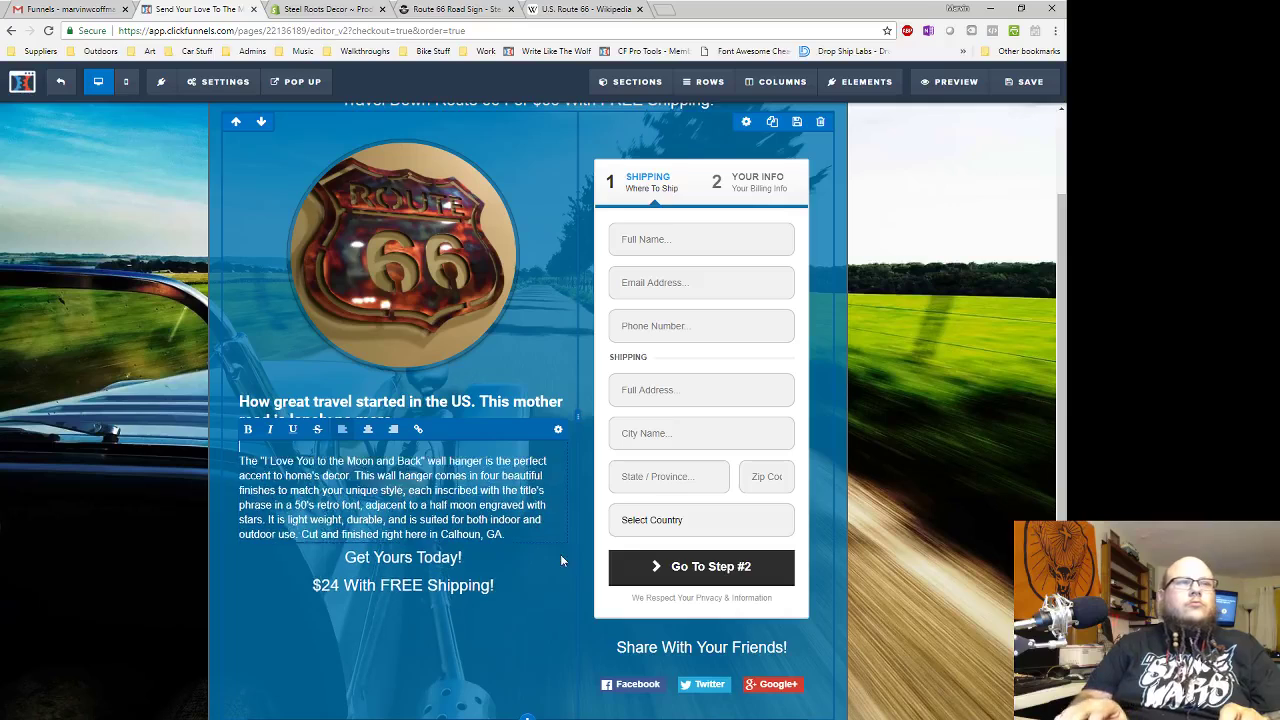
{"action": "key", "text": "shift+Down"}
{"action": "key", "text": "shift+Down"}
{"action": "key", "text": "shift+Down"}
{"action": "key", "text": "shift+Down"}
{"action": "key", "text": "shift+Down"}
{"action": "key", "text": "shift+Down"}
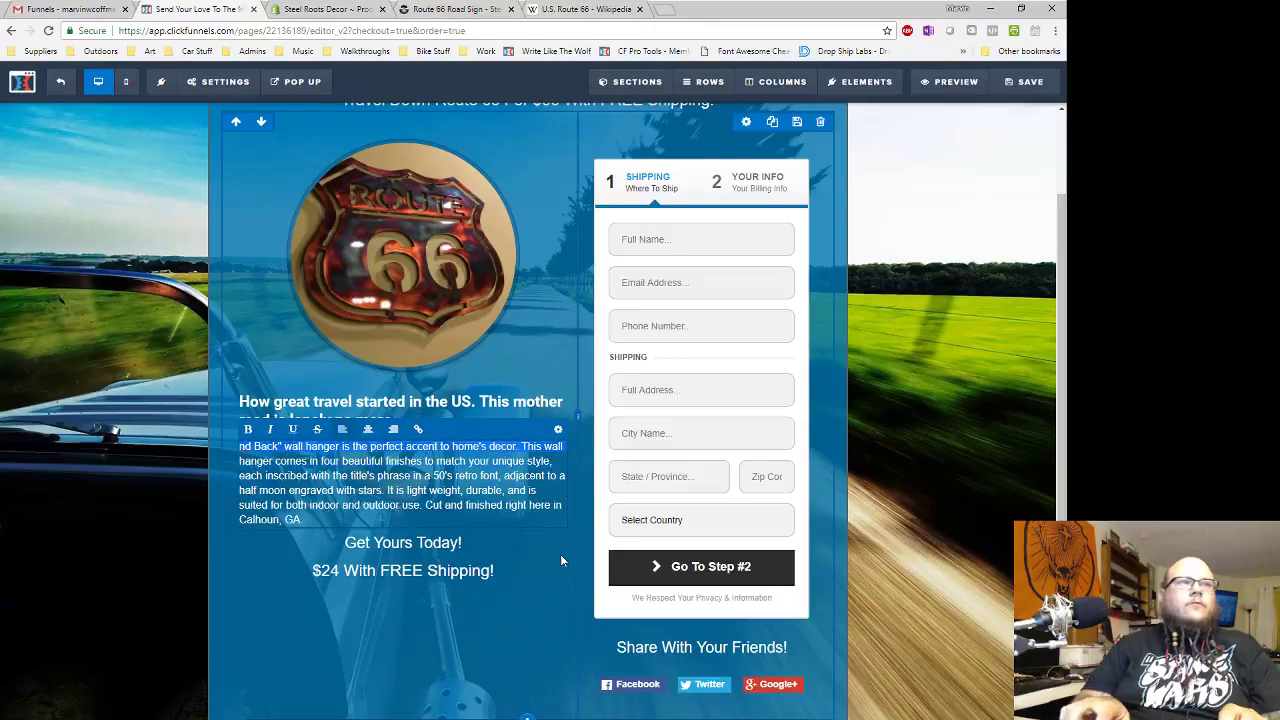
{"action": "key", "text": "Delete"}
- Type paragraphs about loving travel since first sitting in a car and recreating memories at home
{"action": "type", "text": "We have been in love with traveling "}
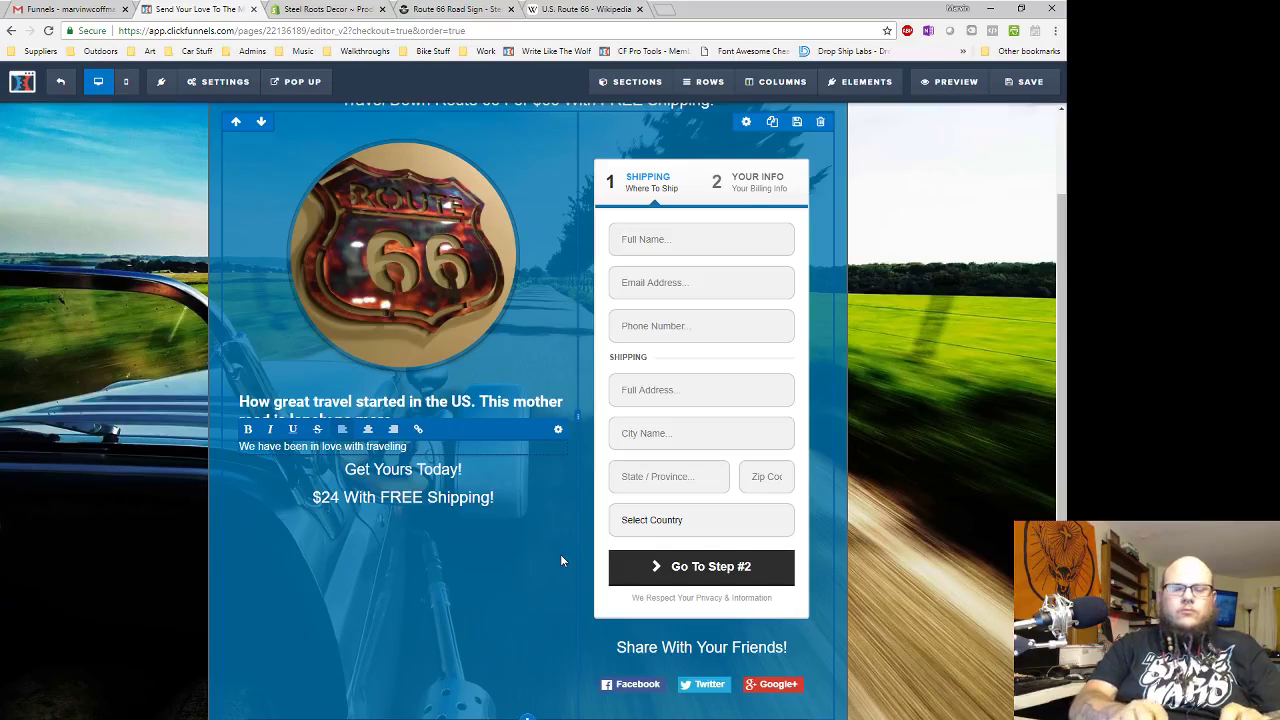
{"action": "type", "text": "since "}
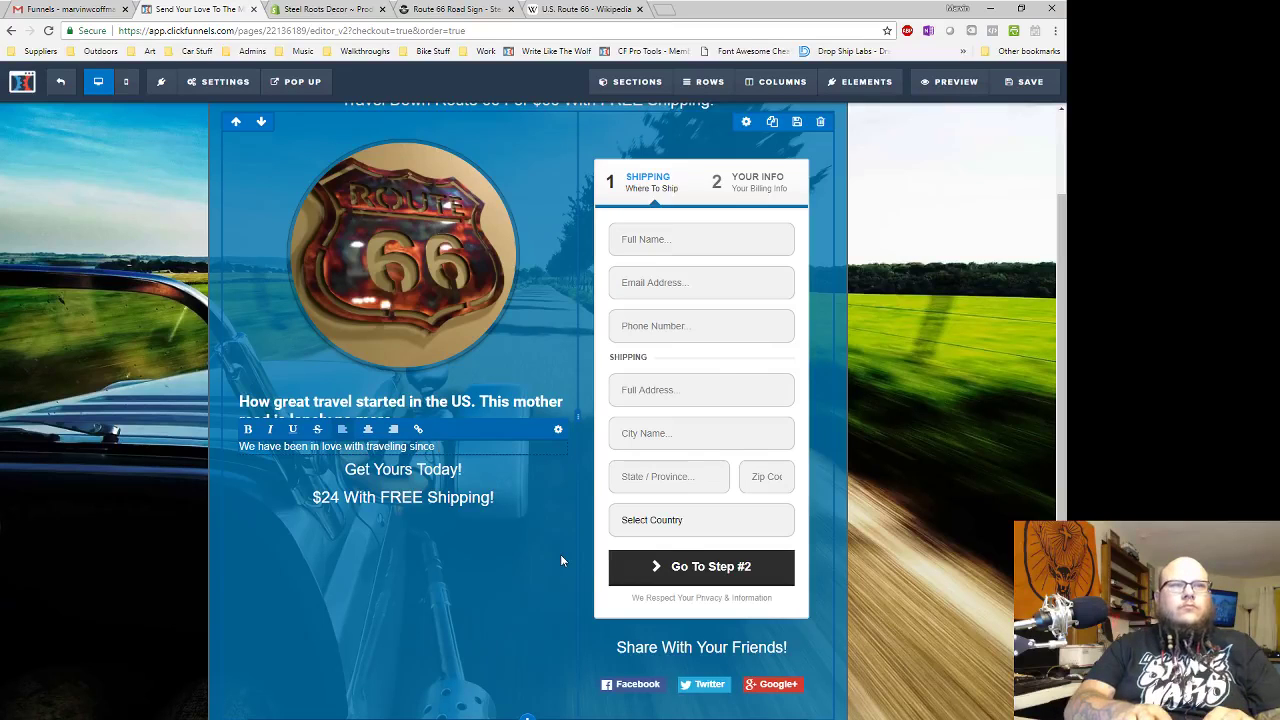
{"action": "type", "text": "the "}
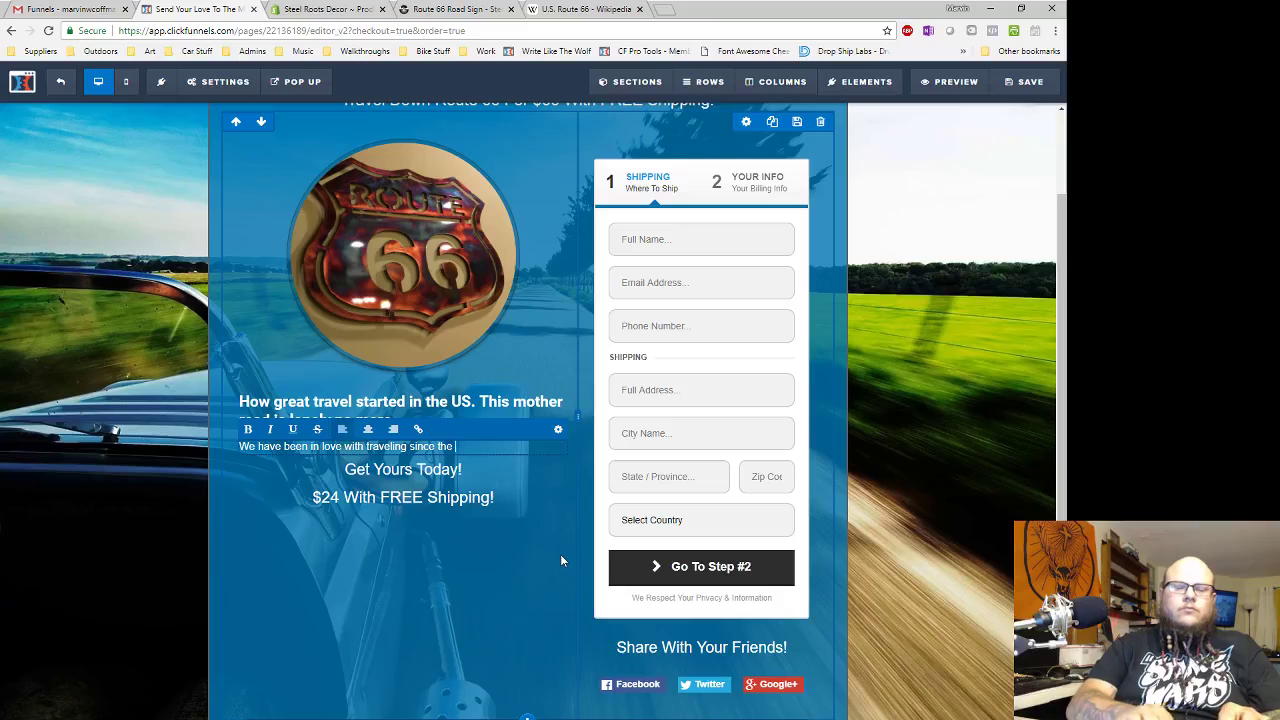
{"action": "type", "text": "first time si"}
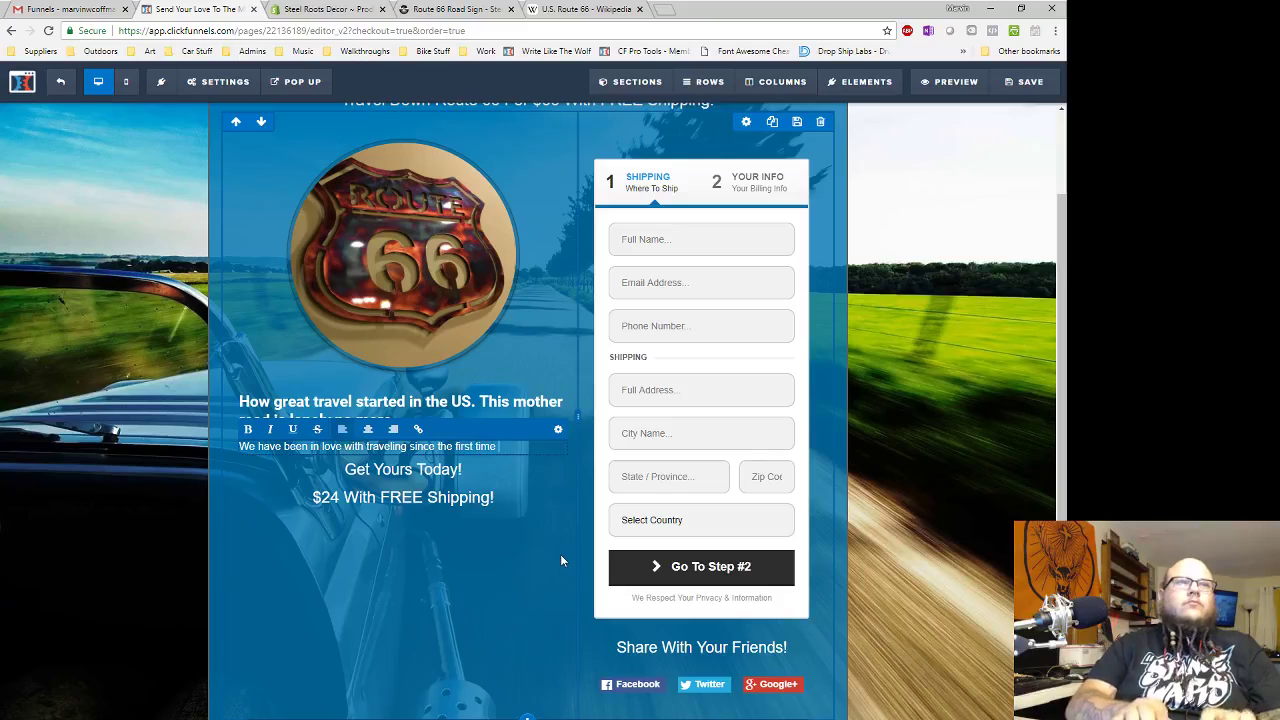
{"action": "key", "text": "BackSpace"}
{"action": "key", "text": "BackSpace"}
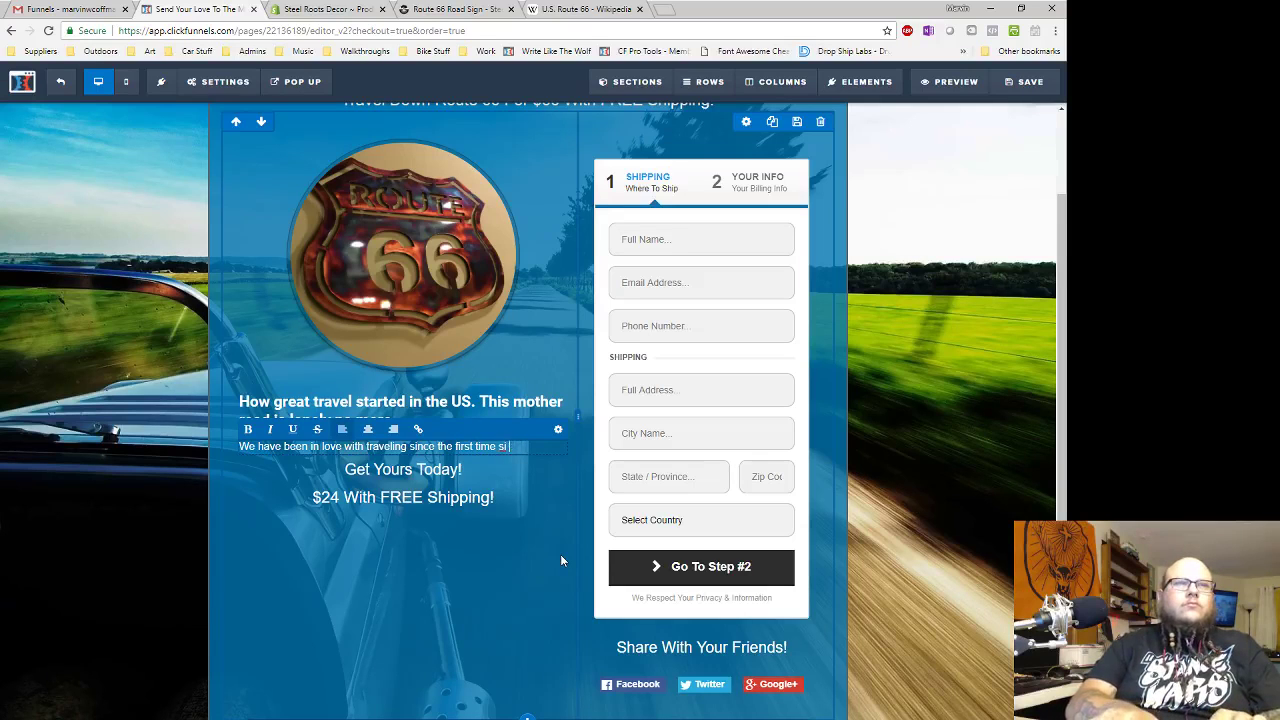
{"action": "type", "text": "we"}
{"action": "key", "text": "BackSpace"}
{"action": "type", "text": "e "}
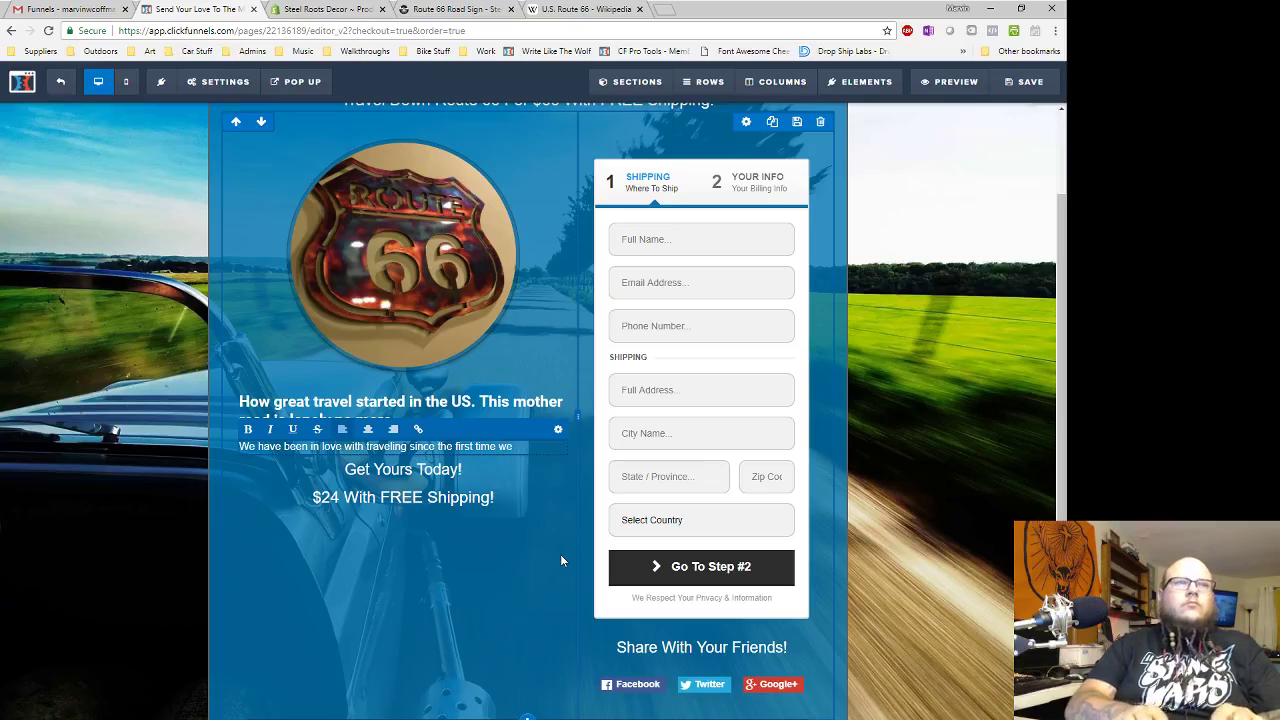
{"action": "type", "text": "sat in a car."}
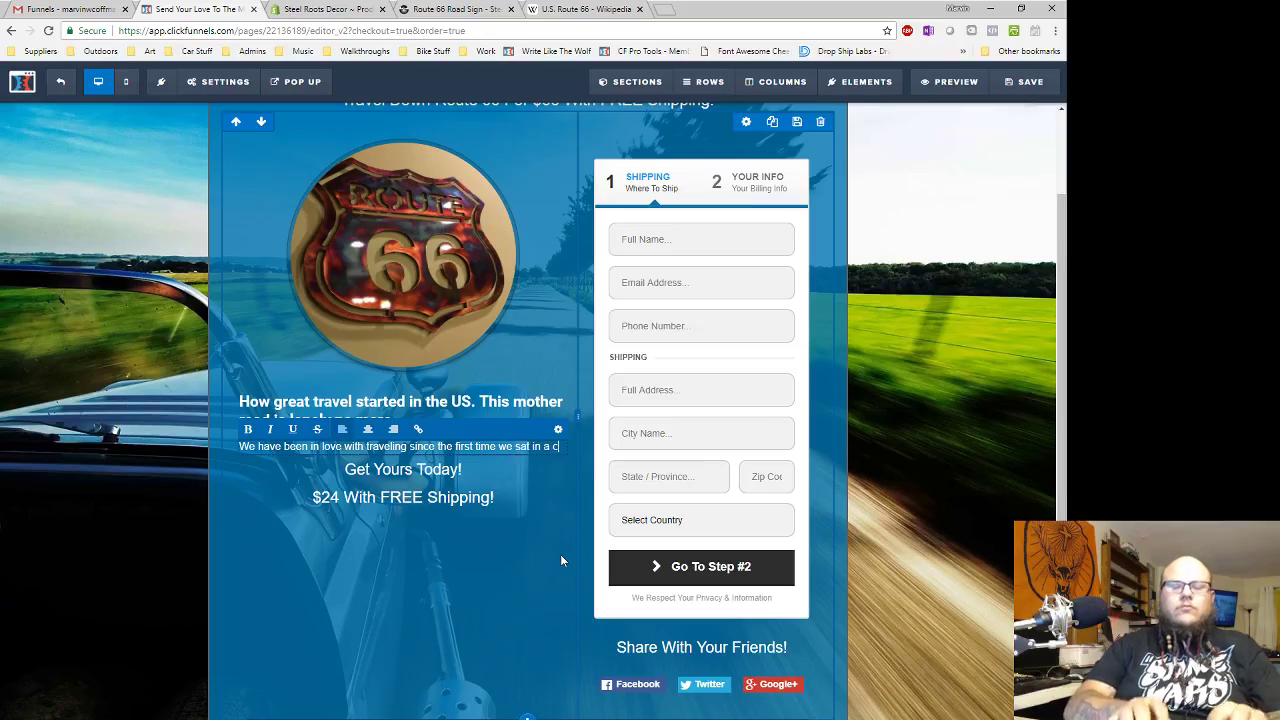
{"action": "key", "text": "Return"}
{"action": "key", "text": "Return"}
{"action": "type", "text": "We recreate those "}
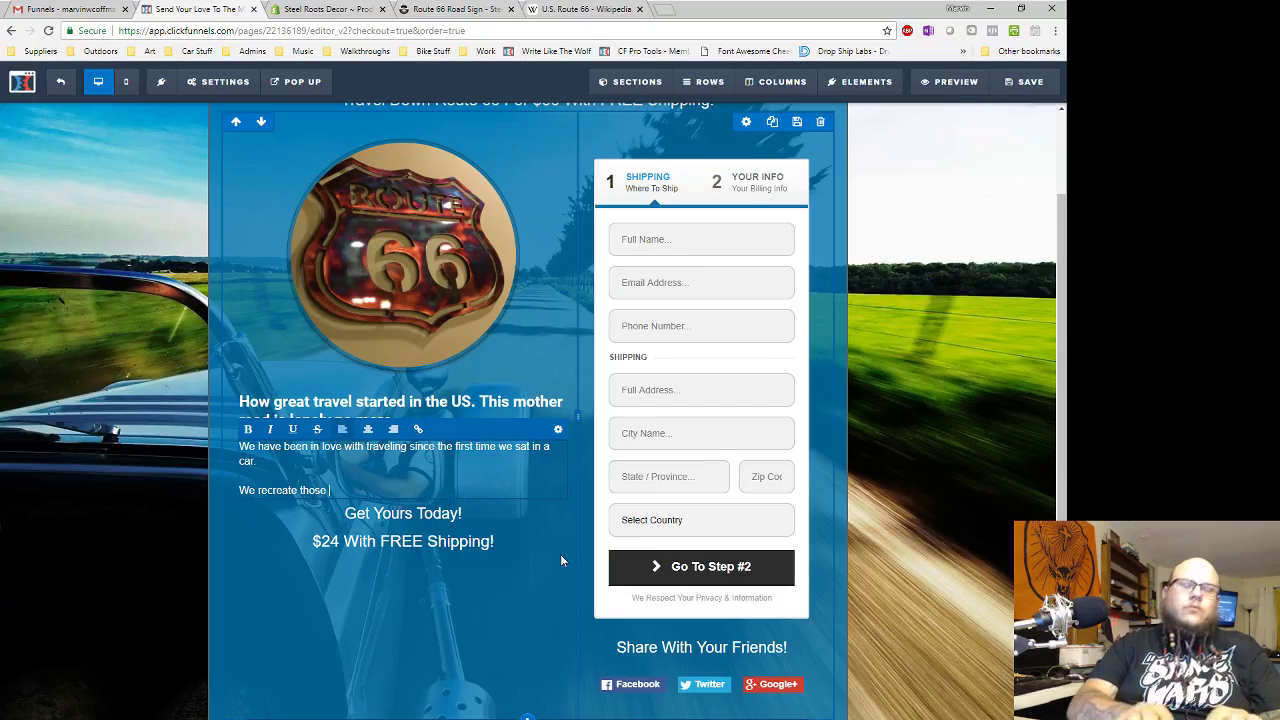
{"action": "type", "text": "memories with this "}
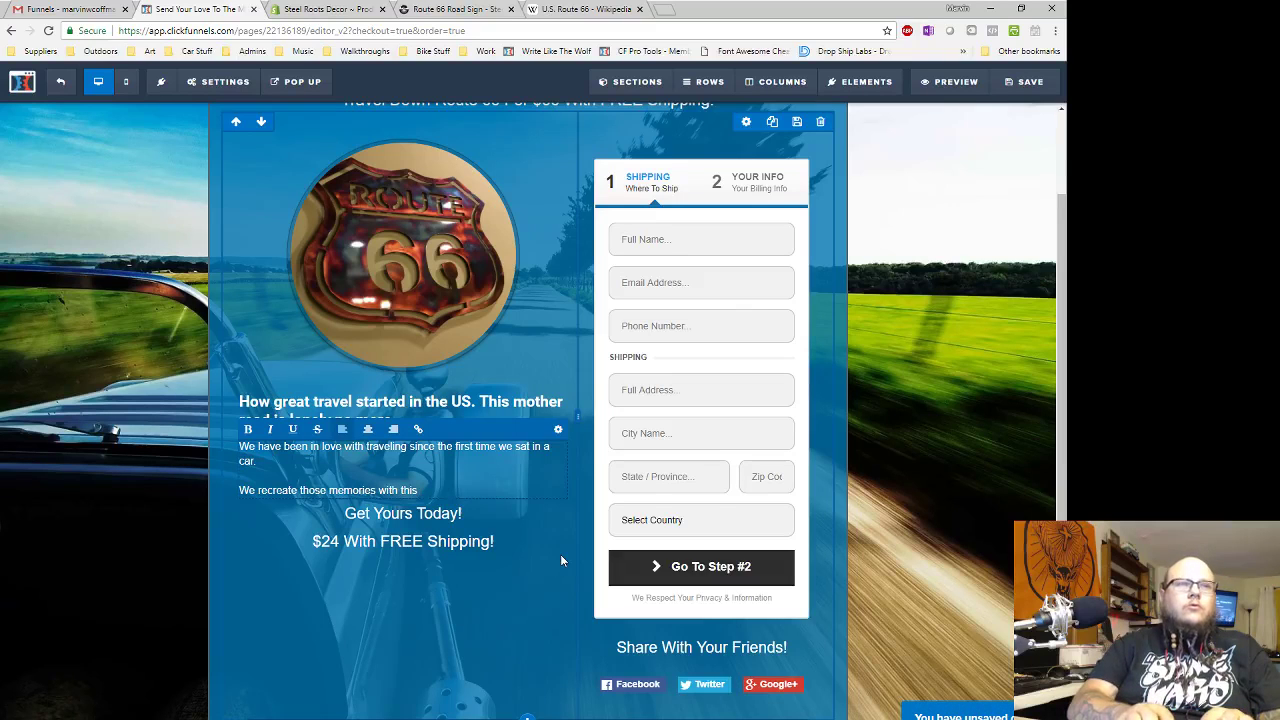
{"action": "type", "text": "beautifu"}
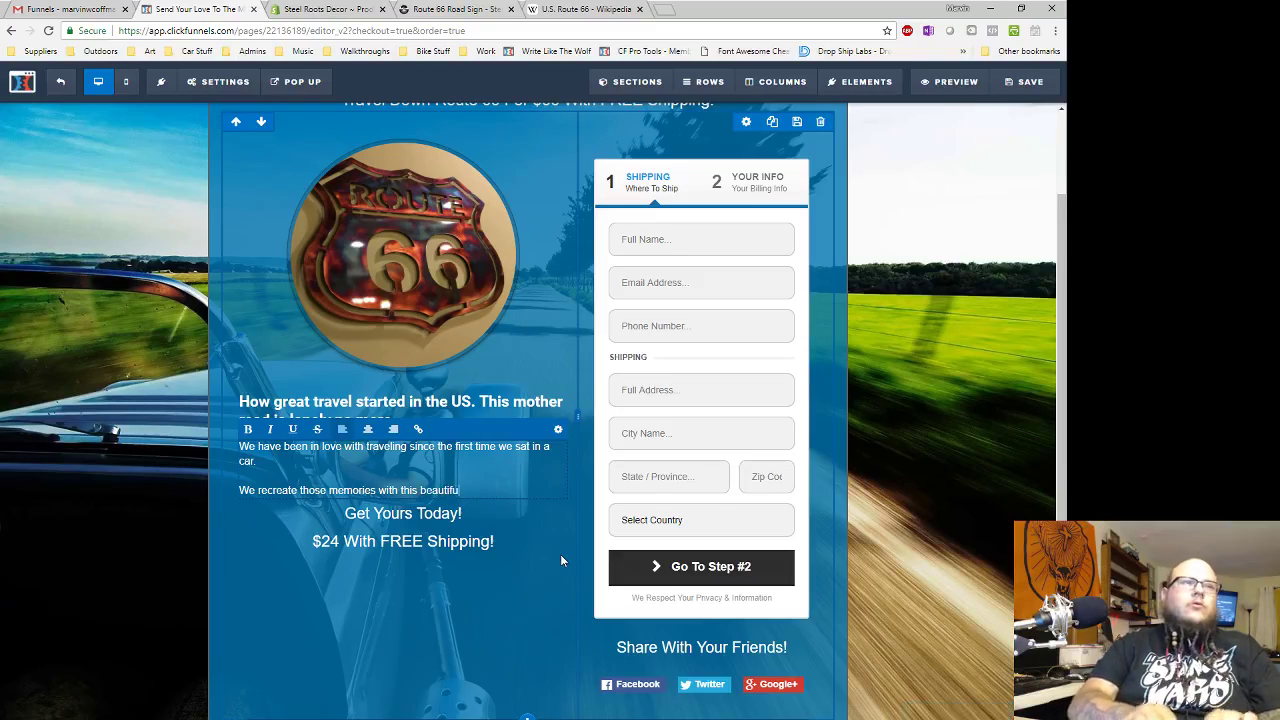
{"action": "type", "text": "l piece"}
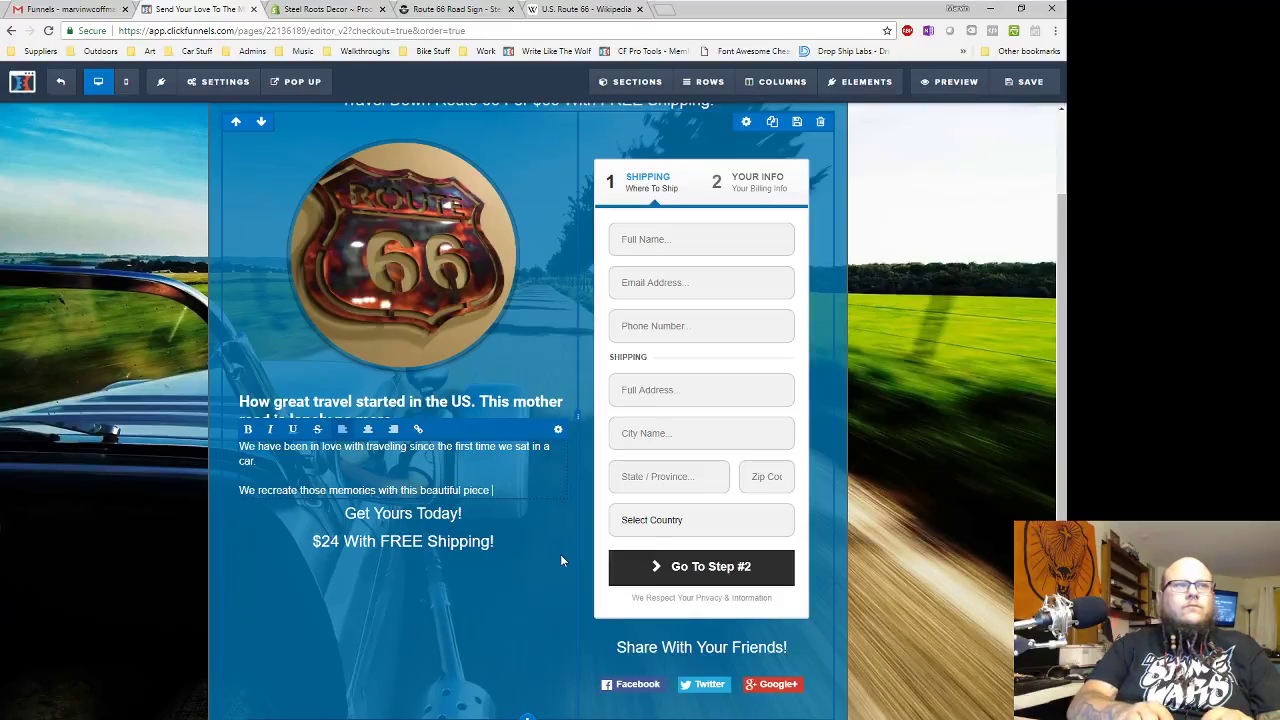
{"action": "type", "text": " placed"}
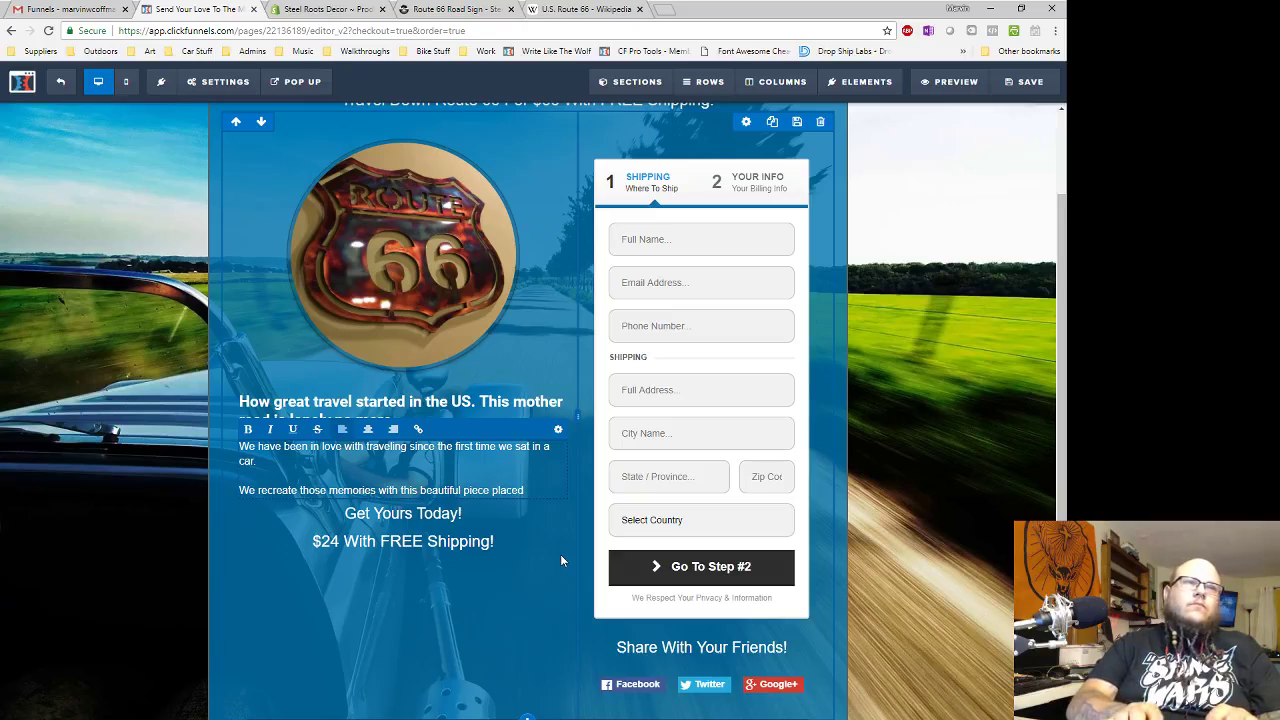
{"action": "type", "text": ".  in our home."}
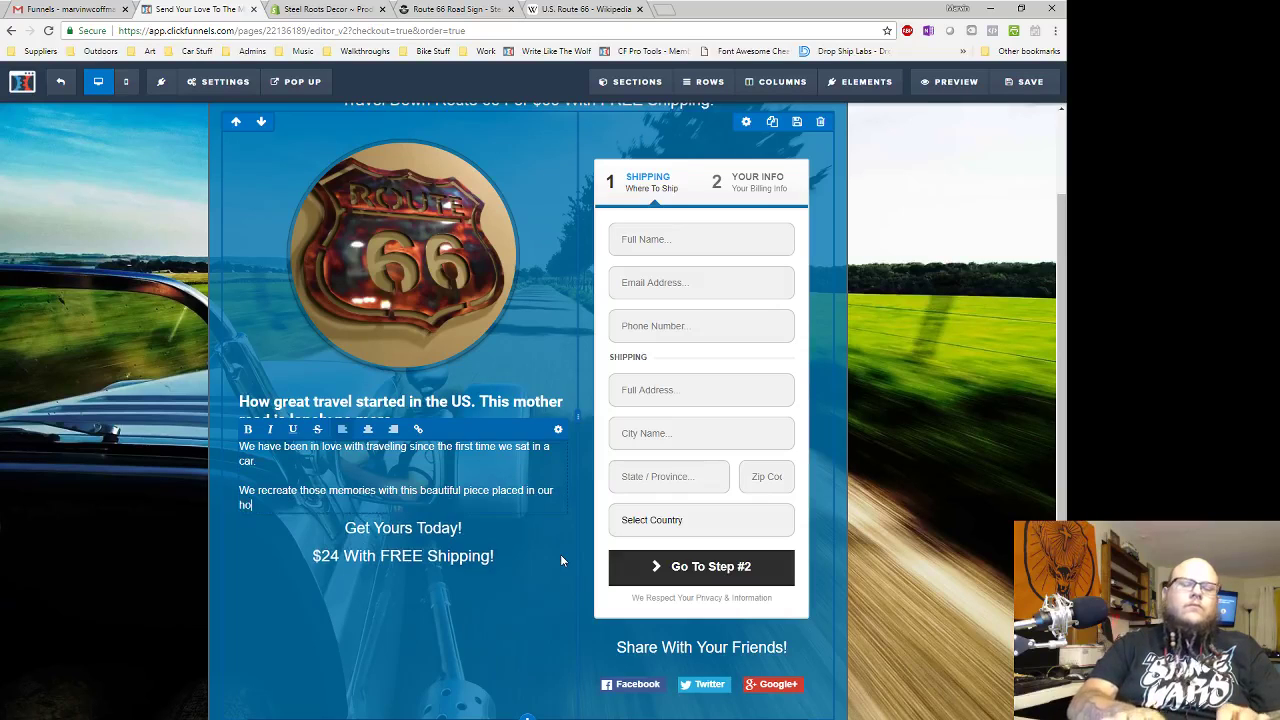
{"action": "key", "text": "Return"}
- Add the fireside copper-finish paragraph and the closing line 'Rekindle that connection with the road, get your kicks on Route 66'
{"action": "type", "text": "S"}
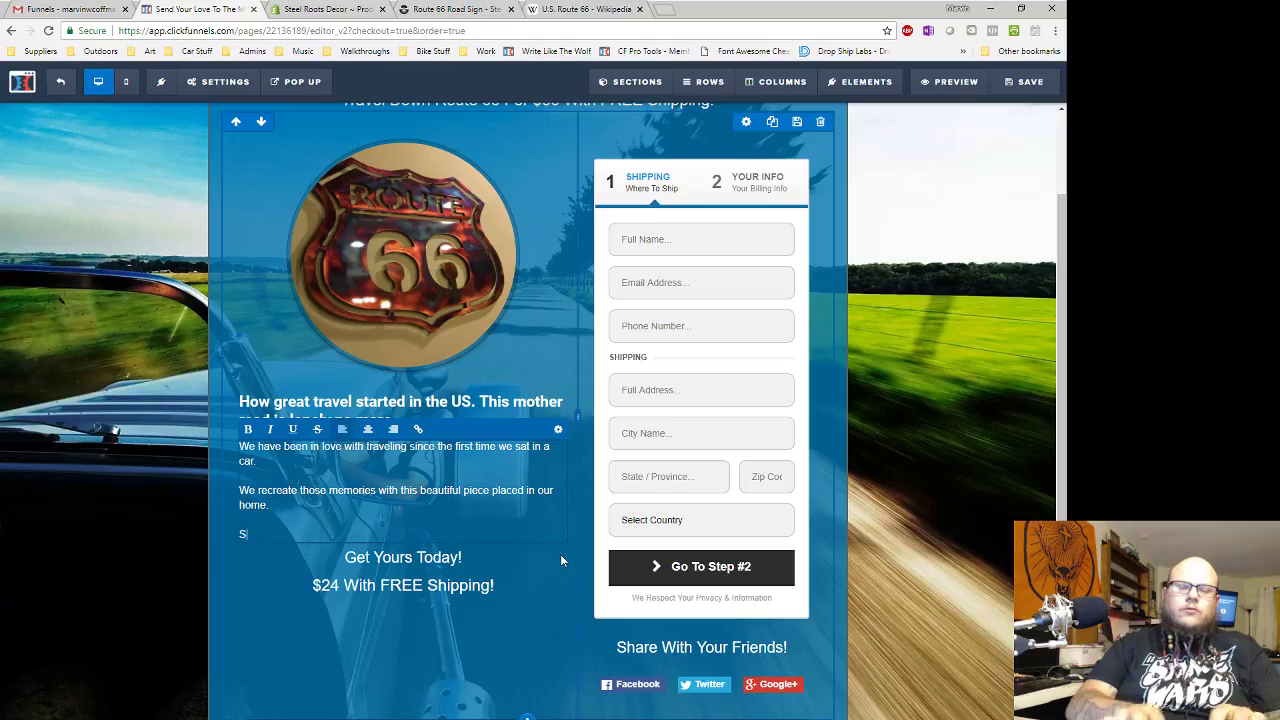
{"action": "type", "text": "ite around the "}
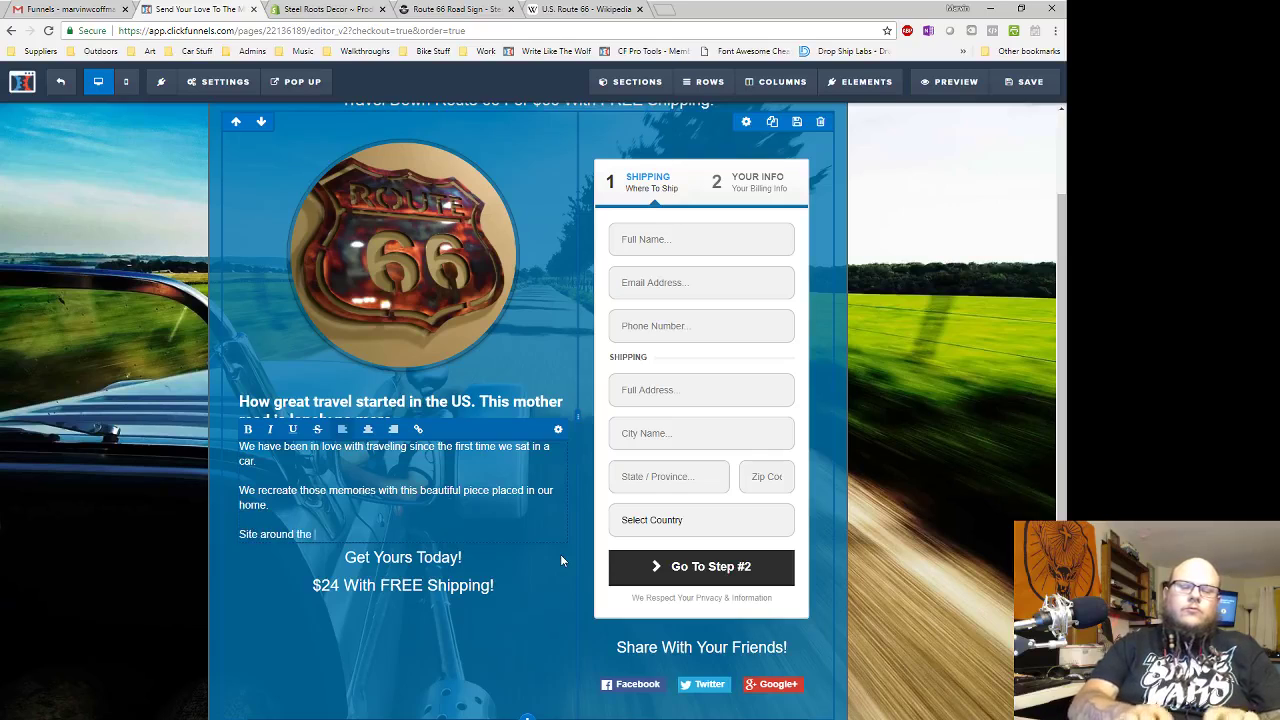
{"action": "type", "text": "fire. gaving"}
{"action": "key", "text": "BackSpace"}
{"action": "key", "text": "BackSpace"}
{"action": "key", "text": "BackSpace"}
{"action": "type", "text": "zing i"}
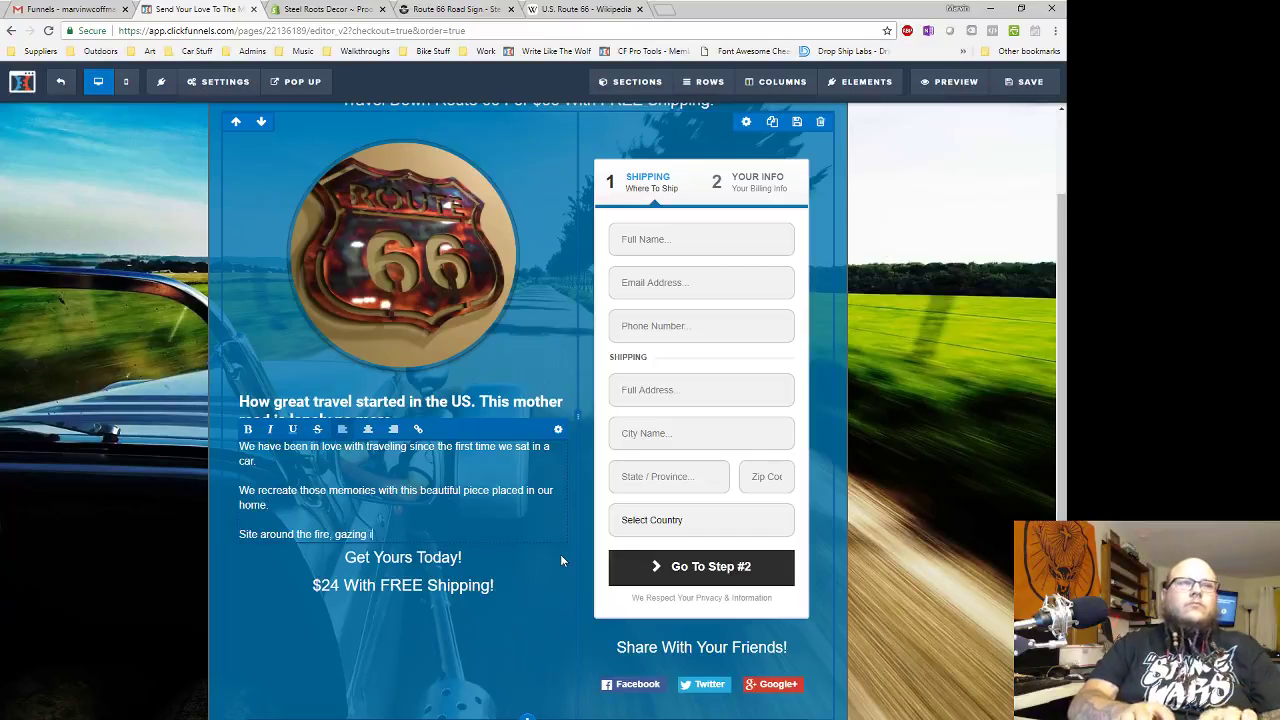
{"action": "type", "text": "nto the shimm"}
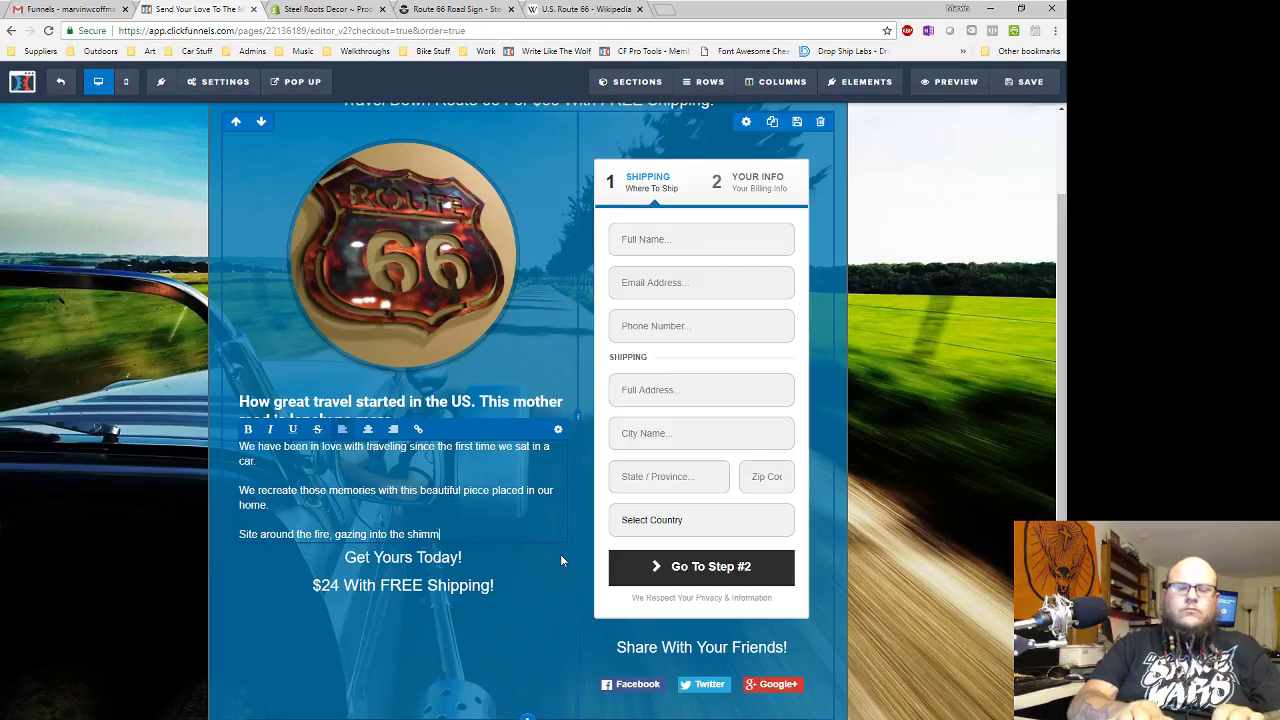
{"action": "type", "text": "ery cop"}
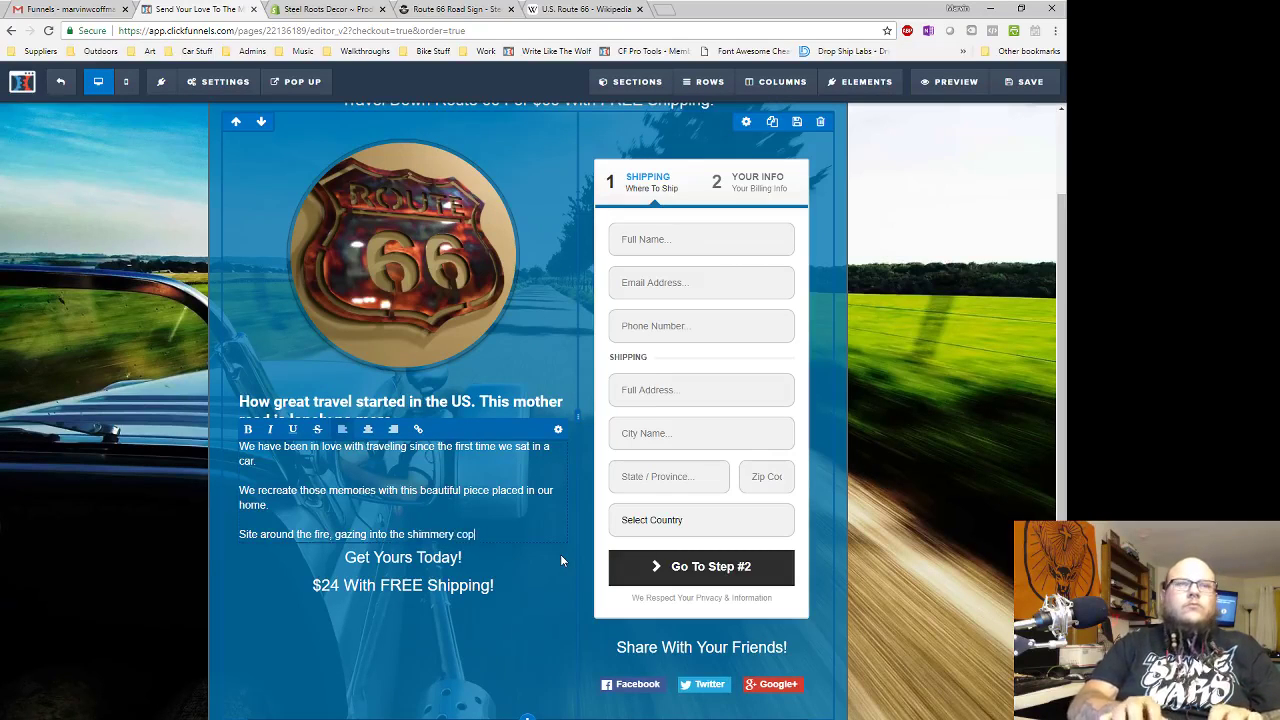
{"action": "type", "text": "per finish "}
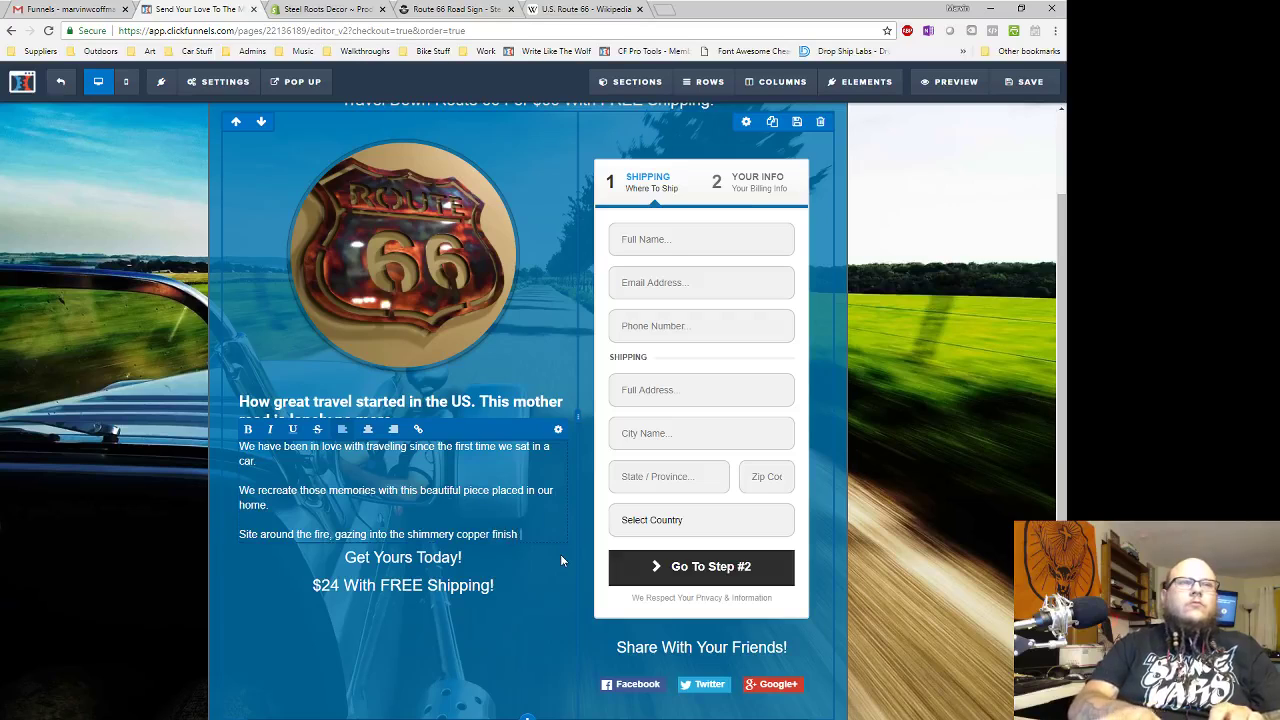
{"action": "type", "text": "- just tal"}
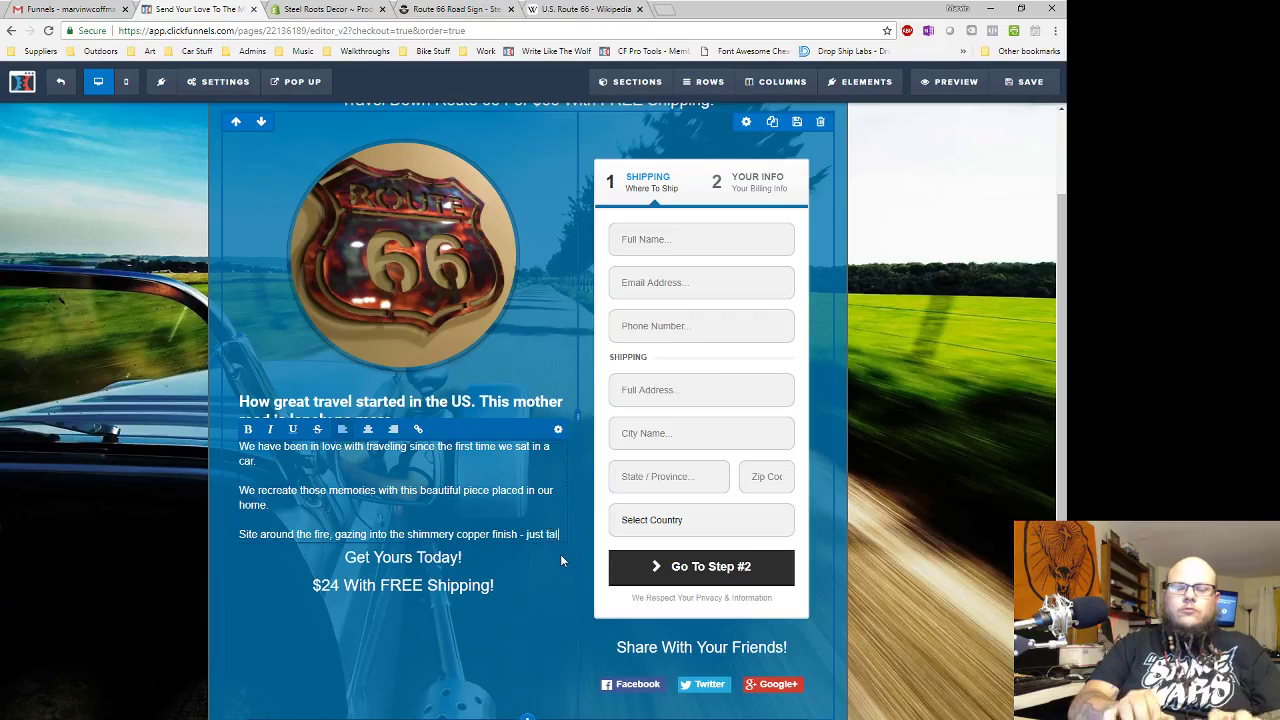
{"action": "type", "text": "king about th"}
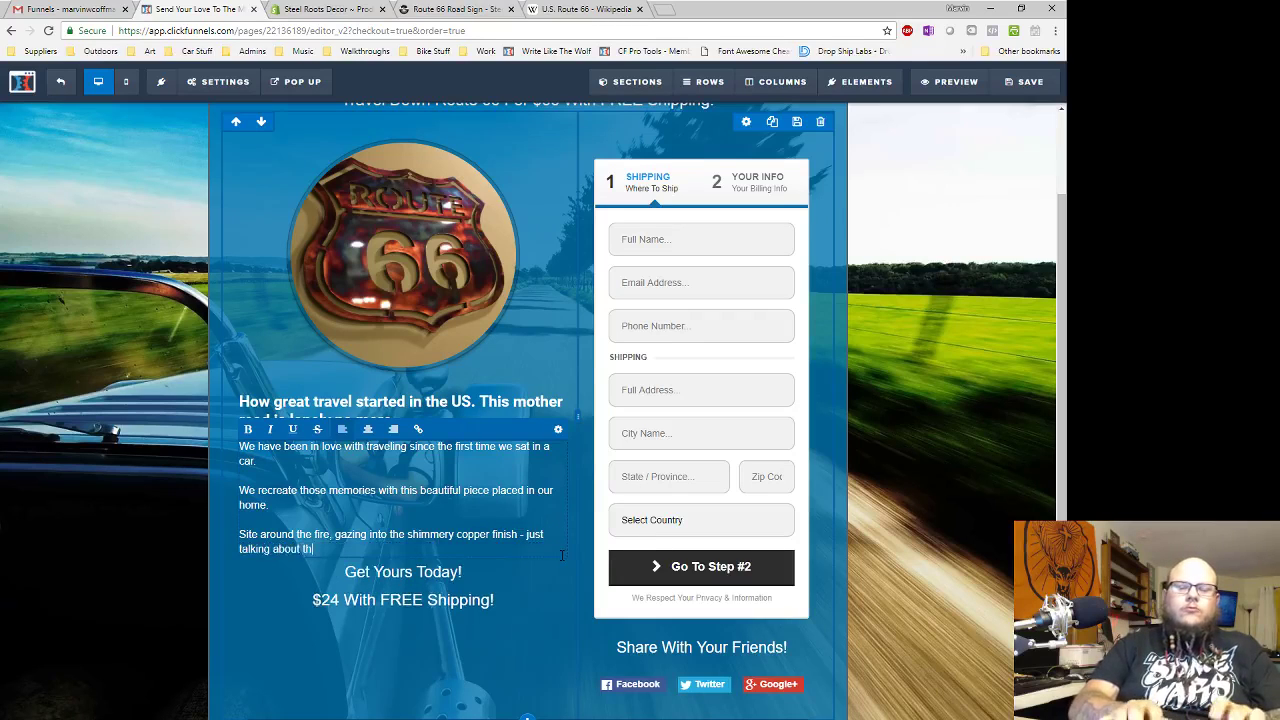
{"action": "type", "text": "e gold ol' times and "}
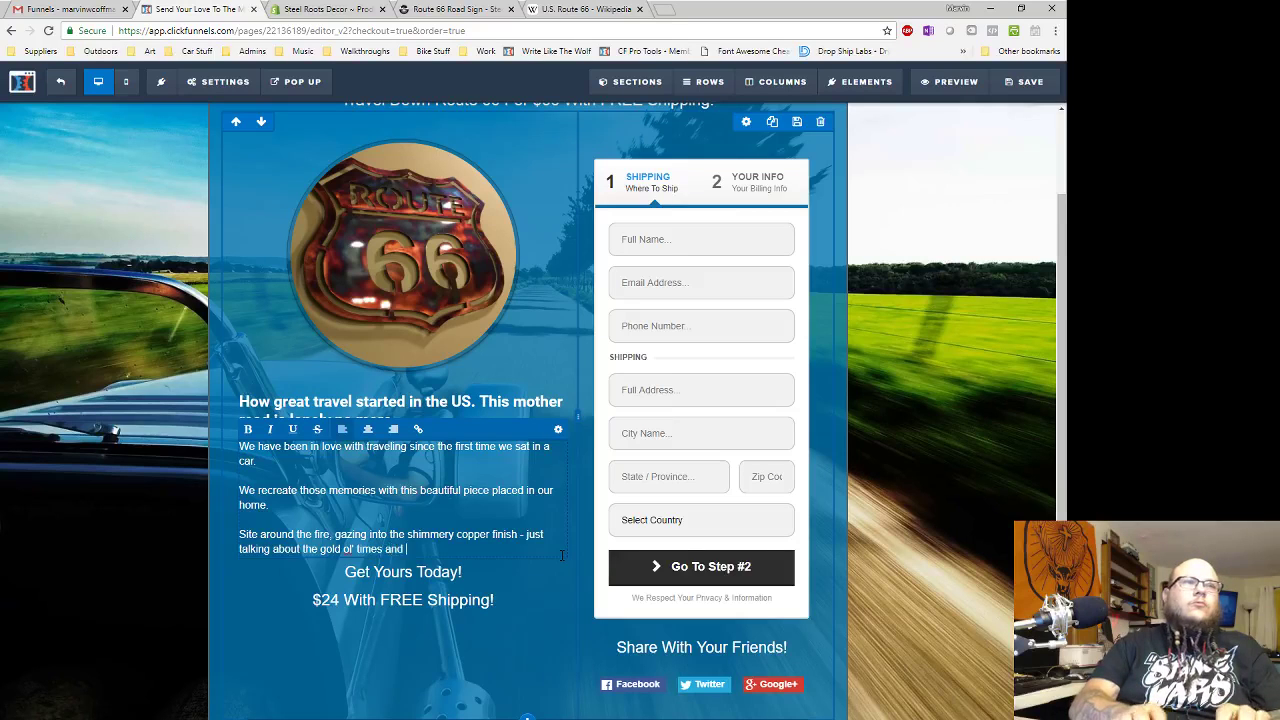
{"action": "type", "text": "when I"}
{"action": "type", "text": "s were easy."}
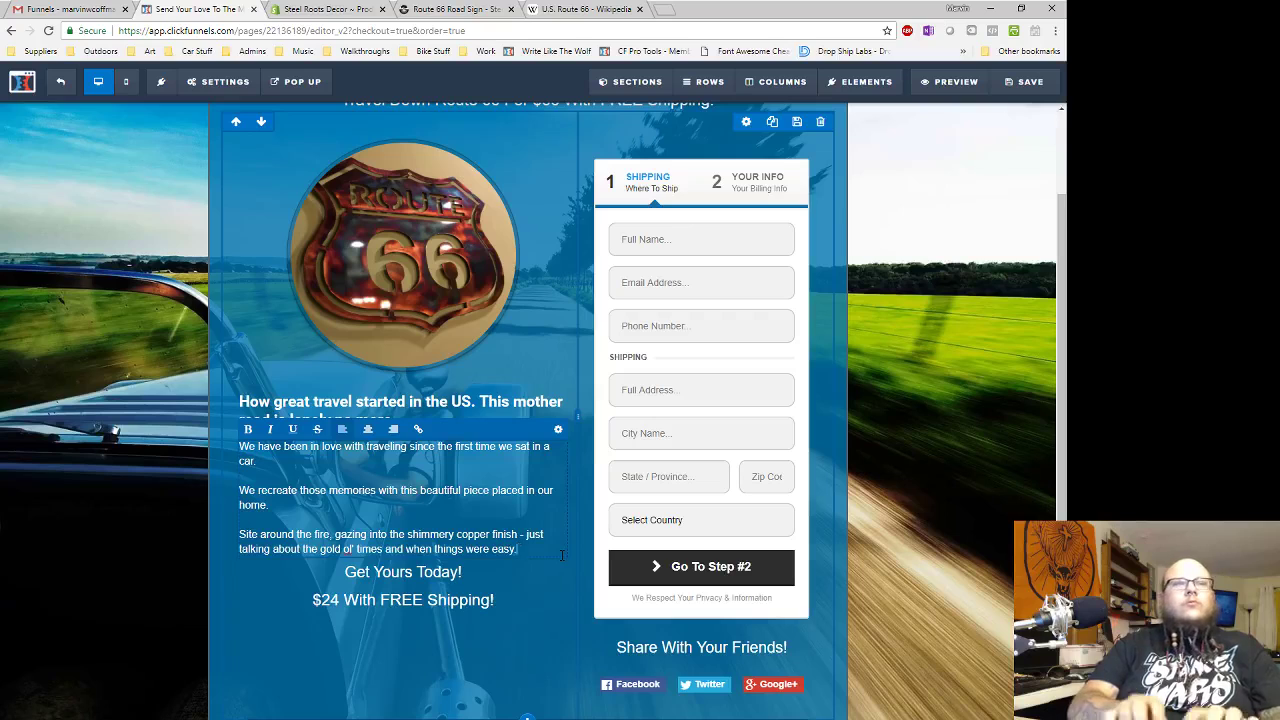
{"action": "key", "text": "Return"}
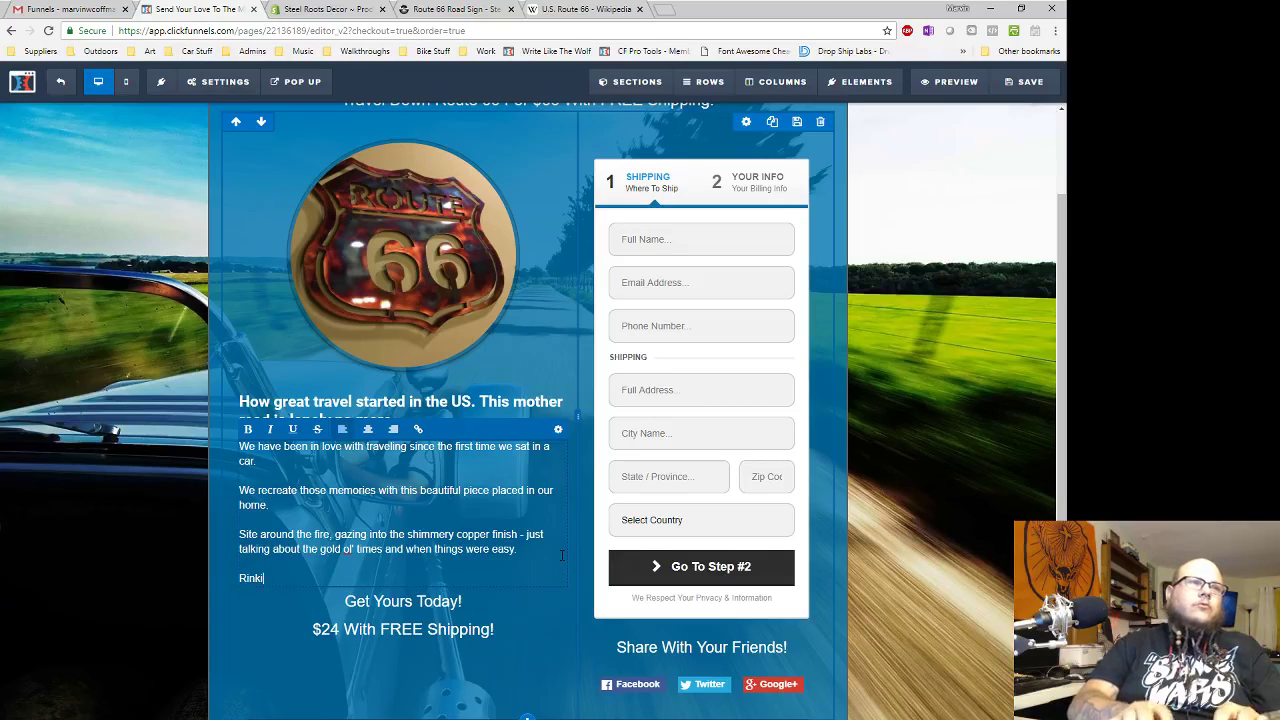
{"action": "type", "text": "Rekindle that connection with the"}
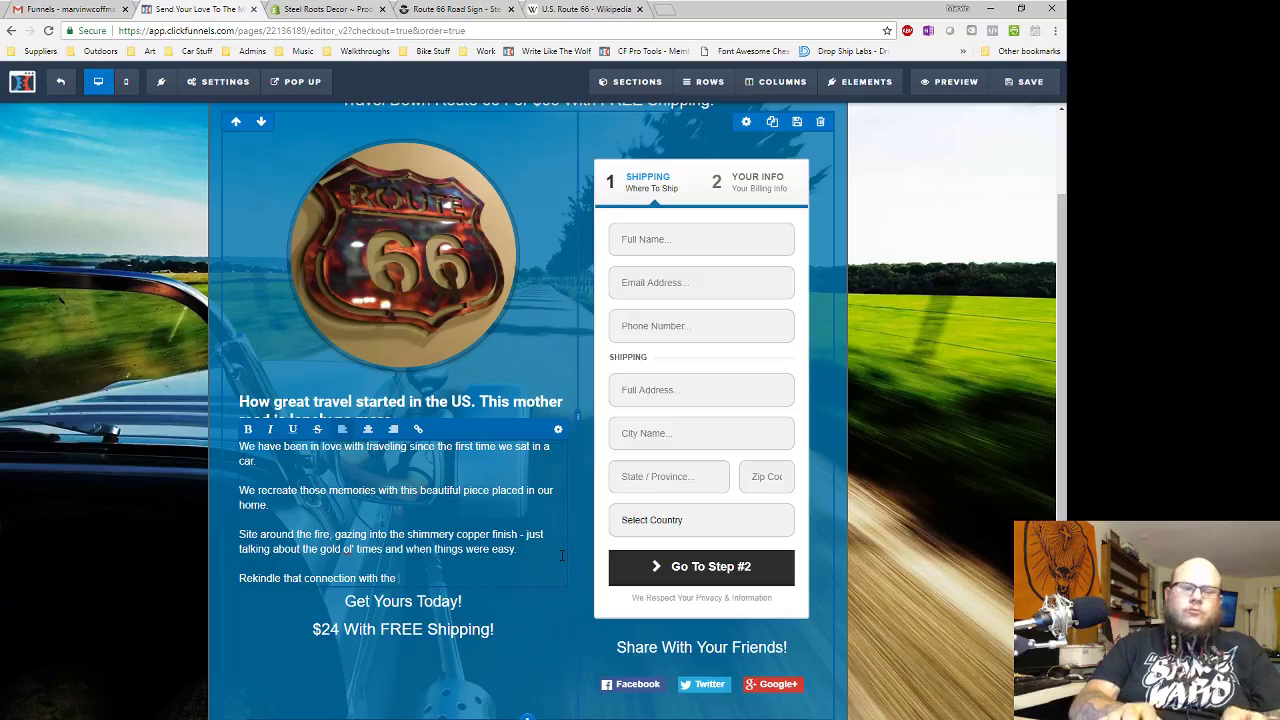
{"action": "type", "text": " road,"}
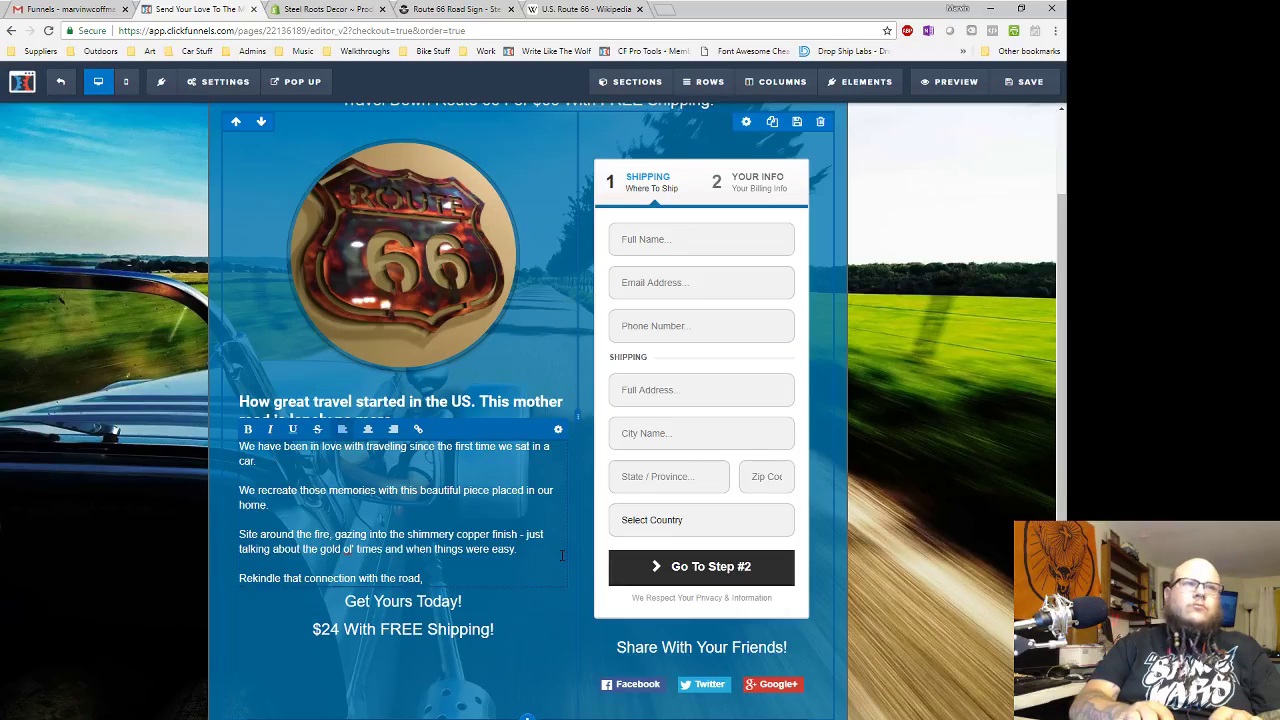
{"action": "type", "text": " get your kicks on"}
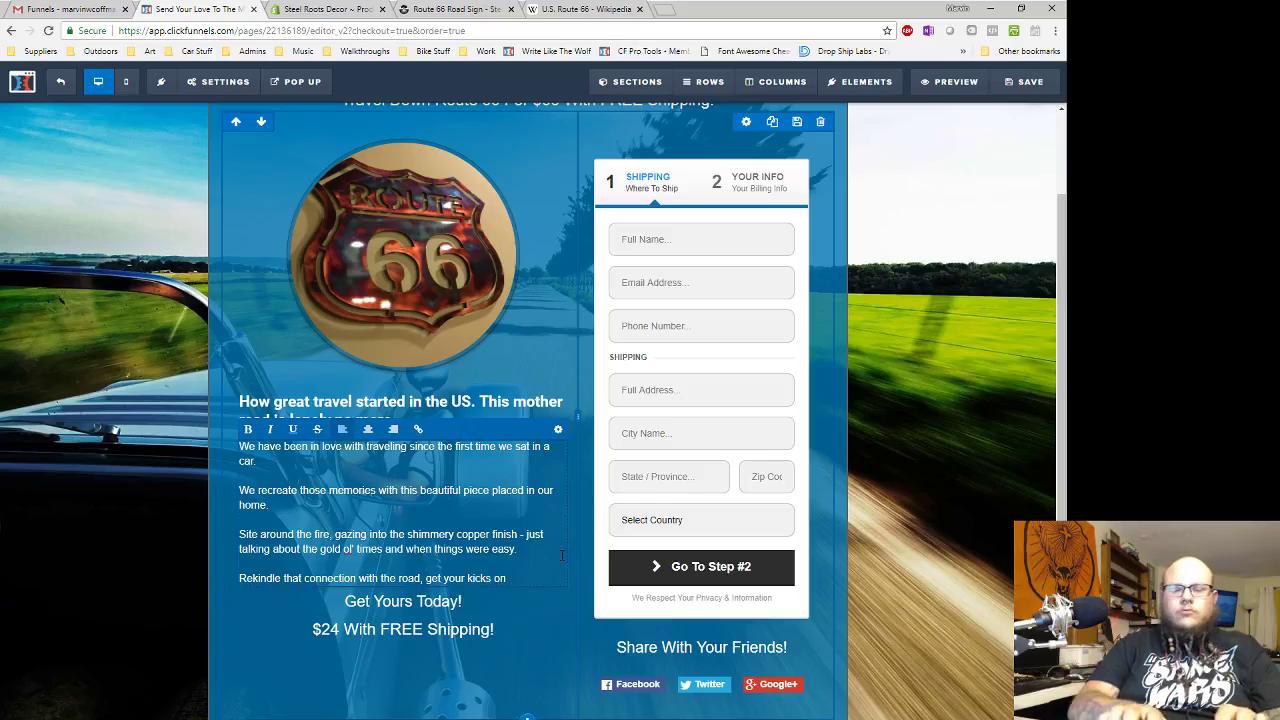
{"action": "type", "text": " Route 66!"}
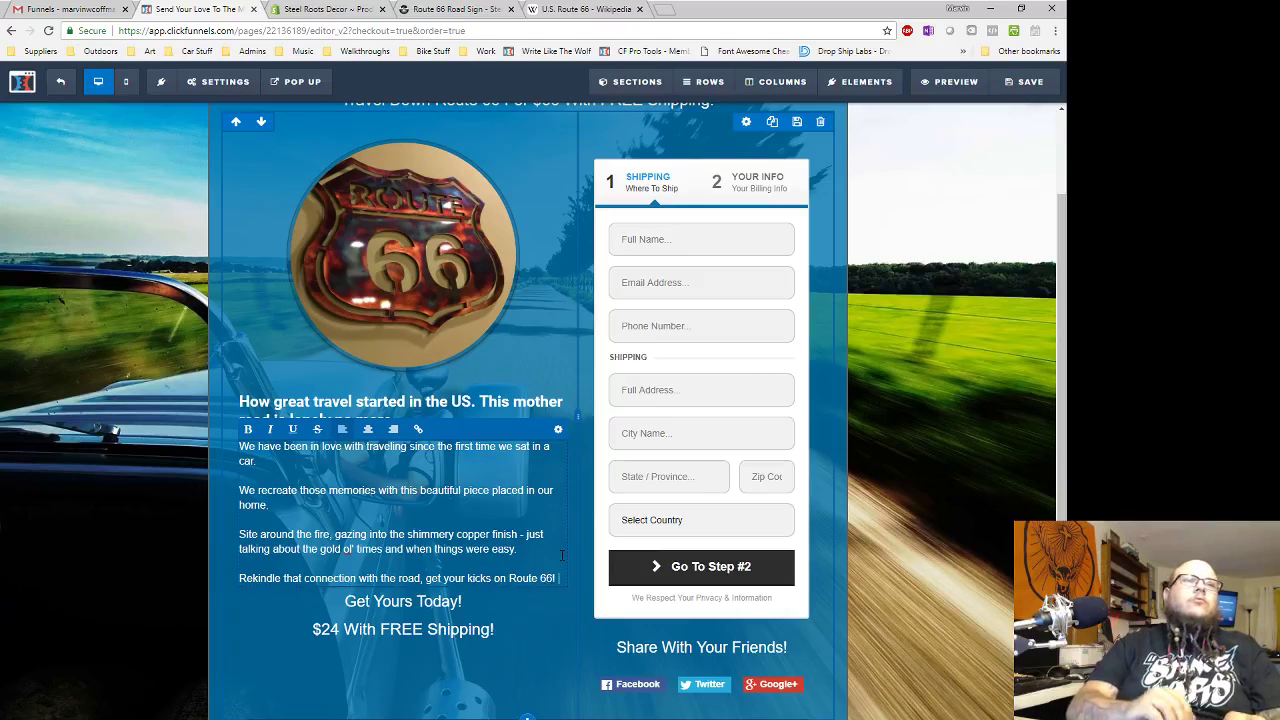
- Change the price line from $24 to '$66 With FREE Shipping!'
{"action": "left_click", "coordinate": [405, 605]}
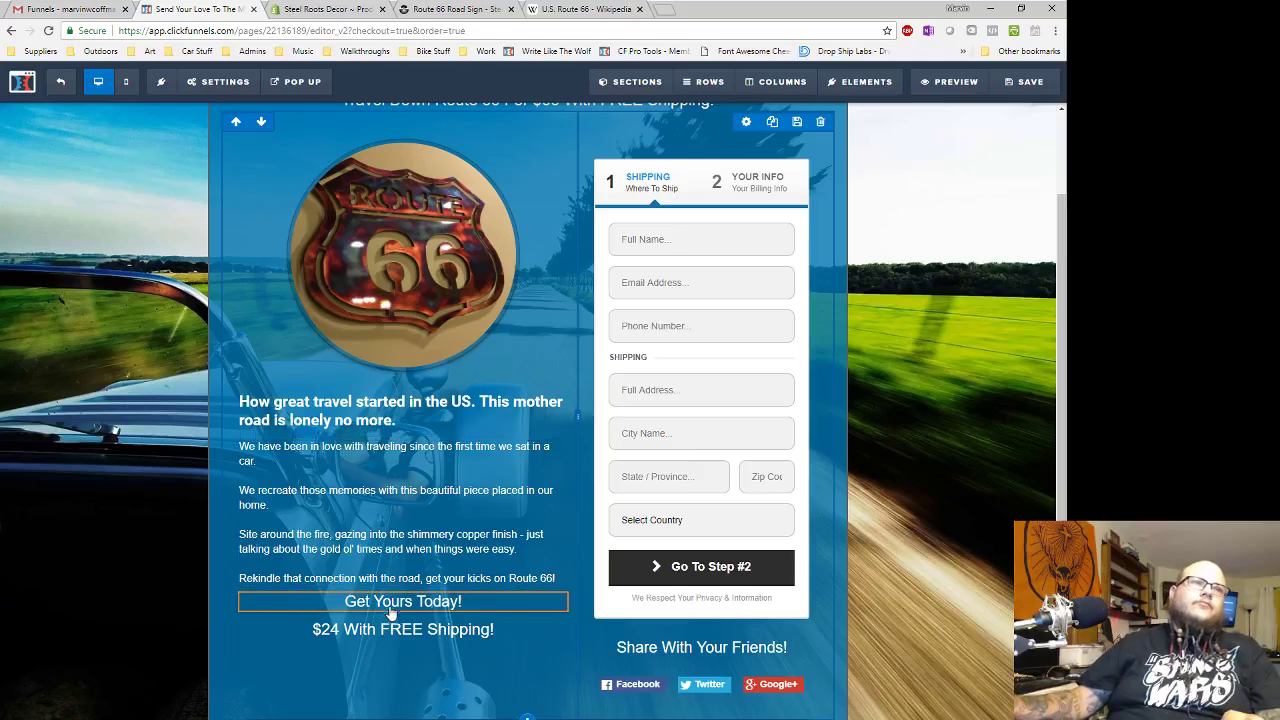
{"action": "left_click", "coordinate": [320, 629]}
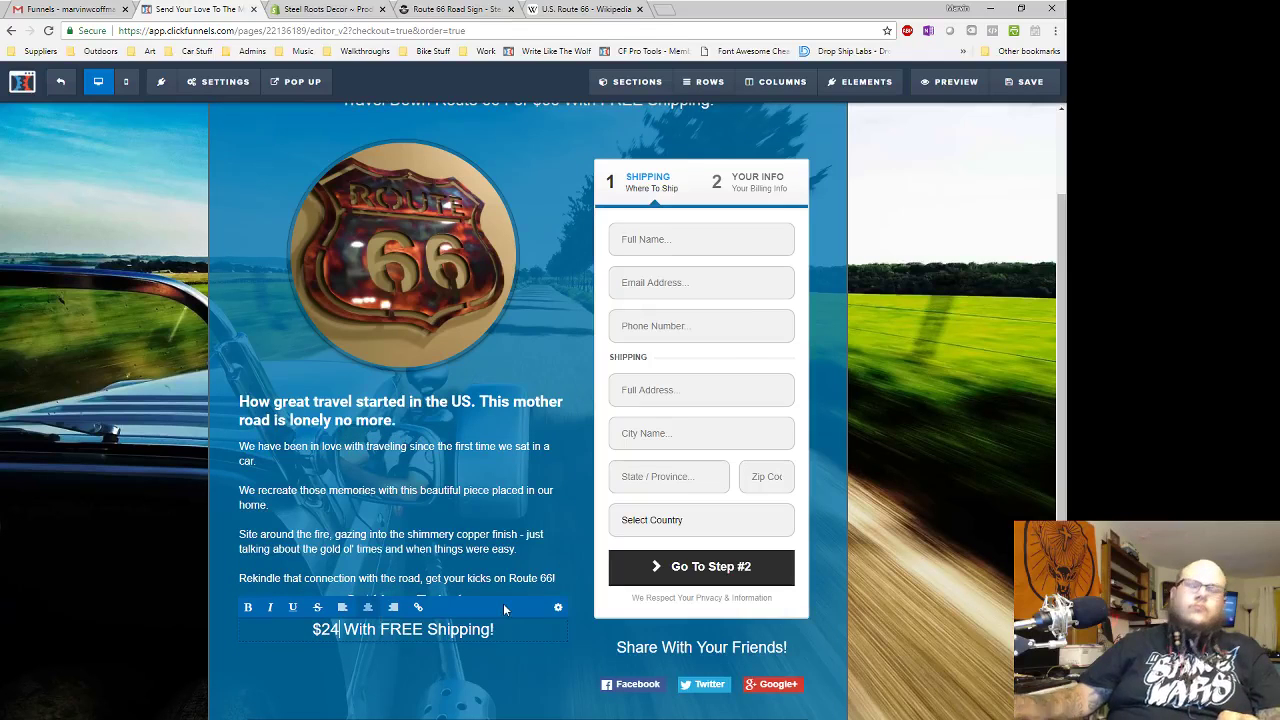
{"action": "key", "text": "BackSpace"}
{"action": "key", "text": "BackSpace"}
{"action": "type", "text": "87"}
{"action": "key", "text": "BackSpace"}
{"action": "key", "text": "BackSpace"}
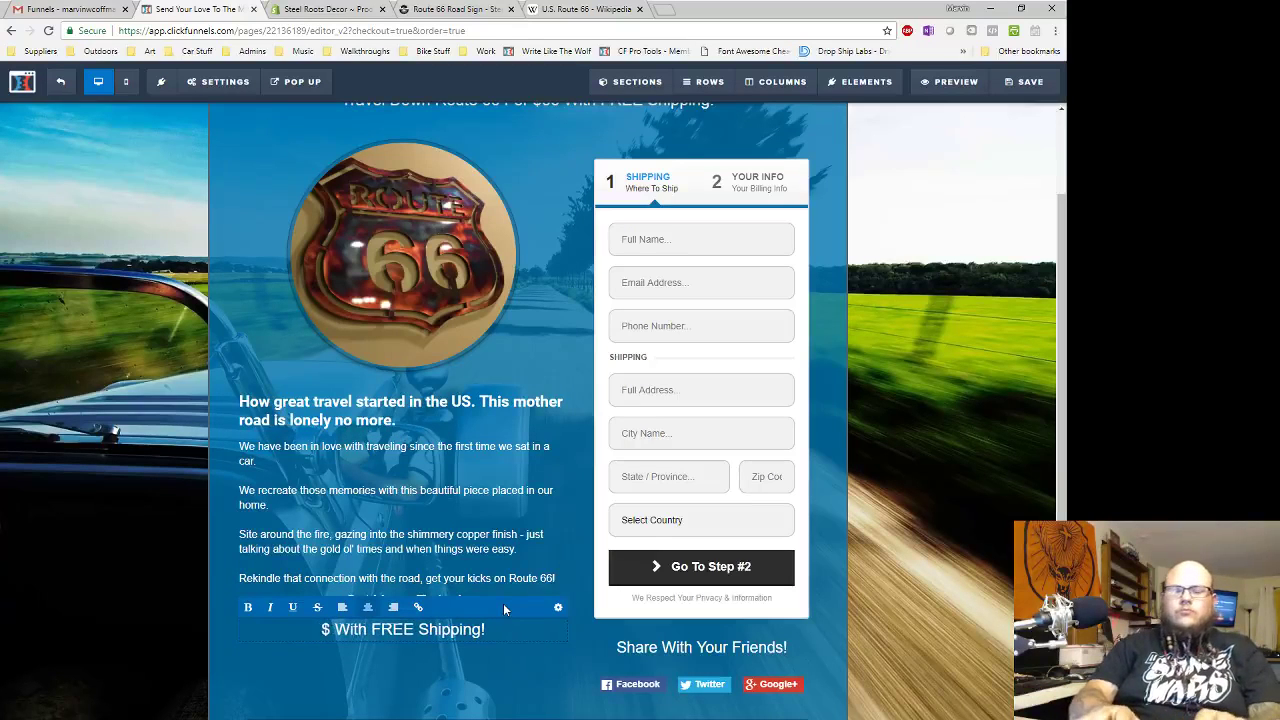
{"action": "type", "text": "66"}
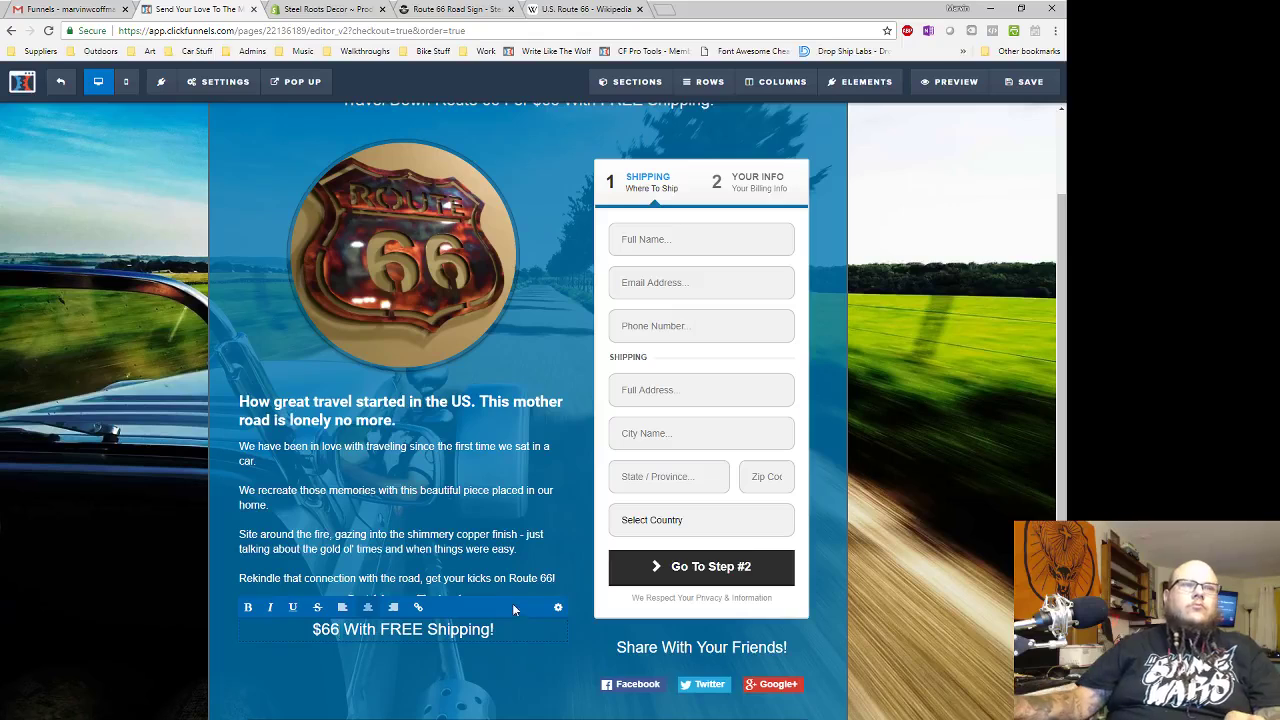
{"action": "left_click", "coordinate": [519, 683]}
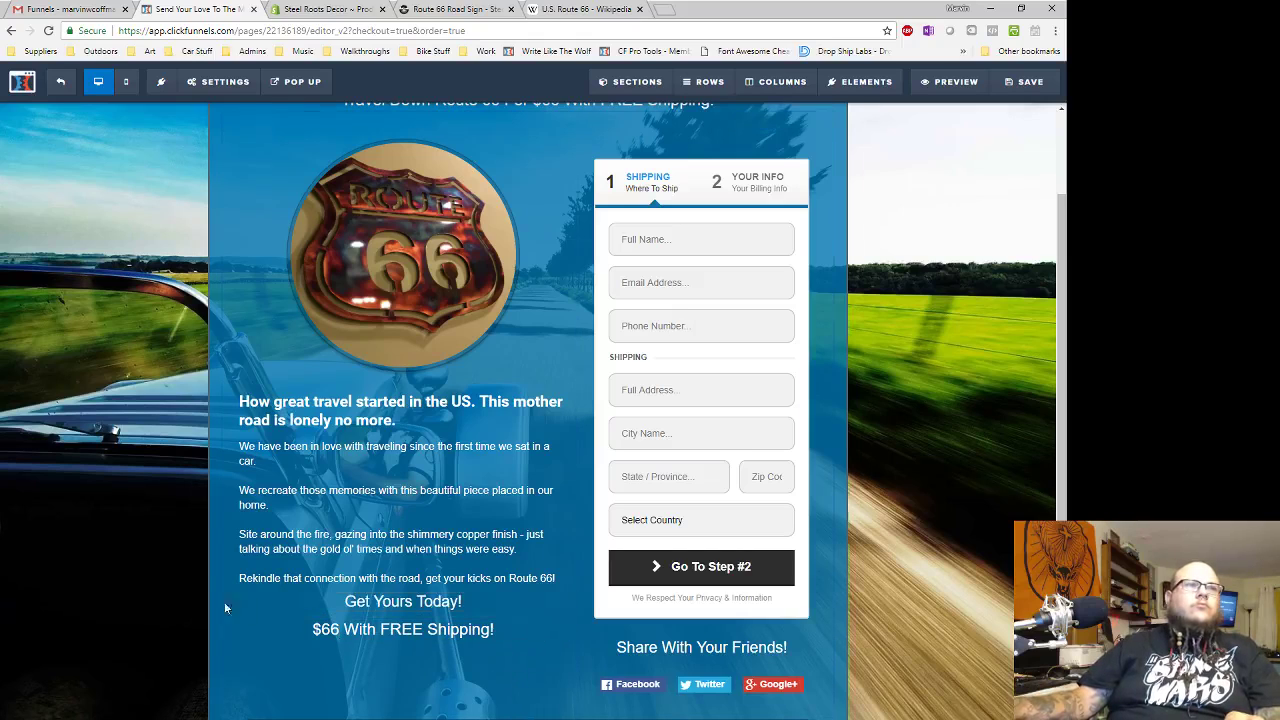
{"action": "left_click", "coordinate": [491, 585]}
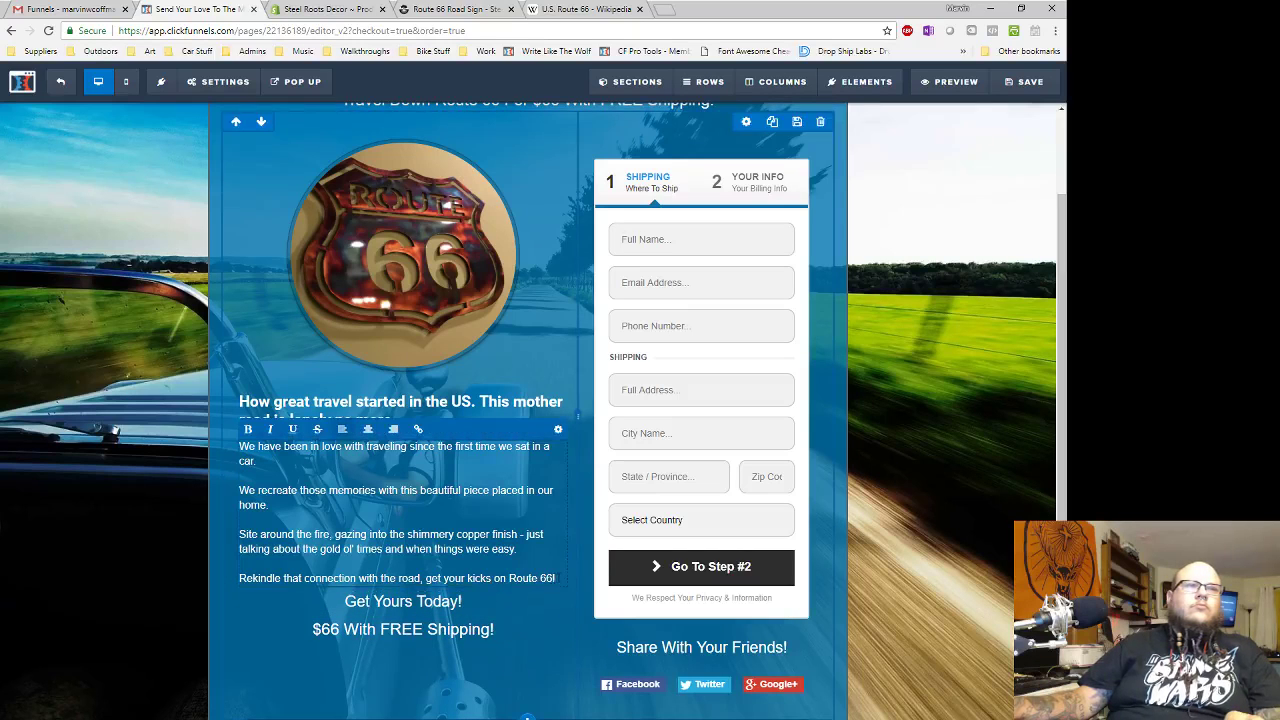
- Add a paragraph after 'Route 66!' saying the signs are laser cut in Calhoun, GA and last for generations
{"action": "key", "text": "Return"}
{"action": "type", "text": "These a"}
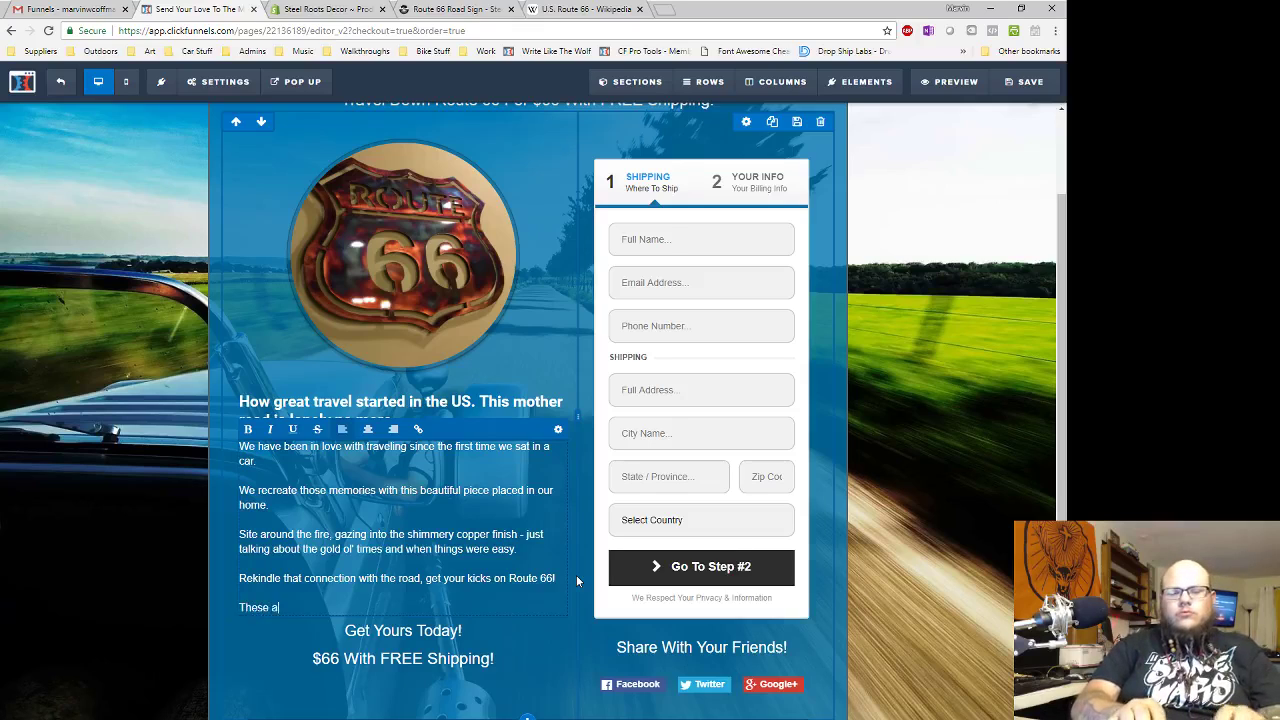
{"action": "type", "text": "re laser cut and finished right here in Calhoun , GA. Built to last and"}
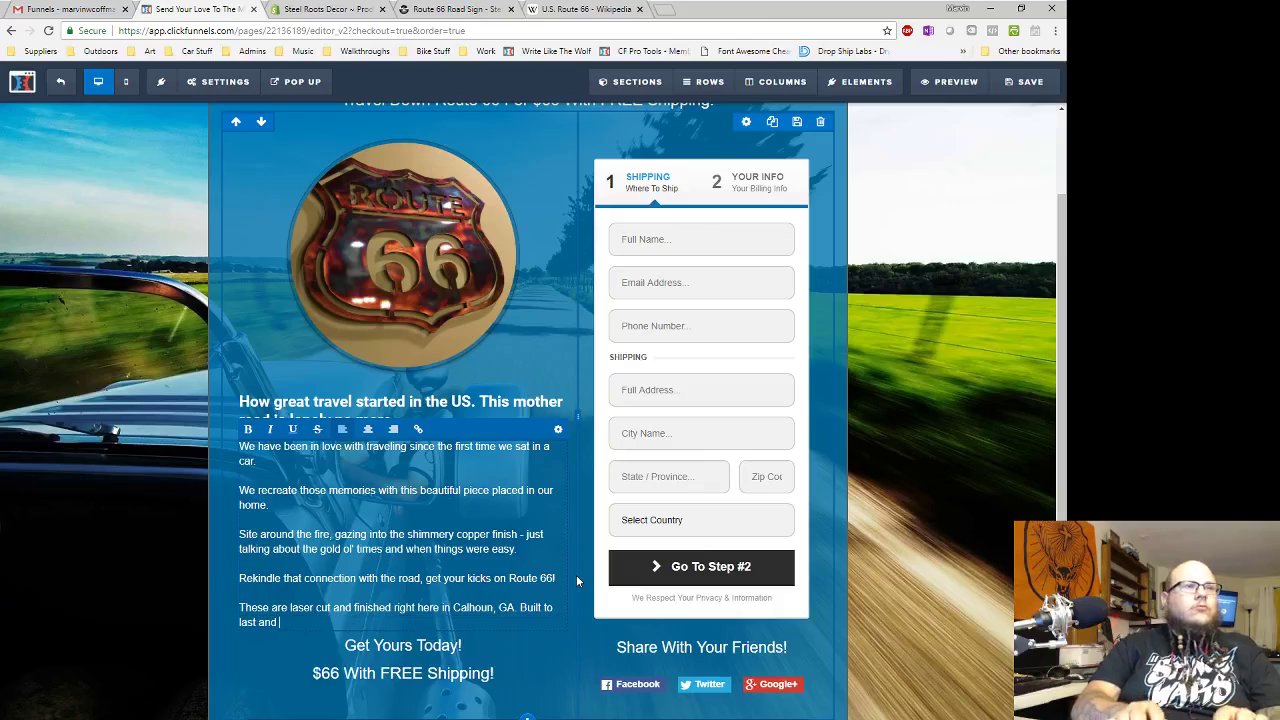
{"action": "key", "text": "BackSpace"}
{"action": "key", "text": "BackSpace"}
{"action": "key", "text": "BackSpace"}
{"action": "key", "text": "BackSpace"}
{"action": "type", "text": "under any circumstanc"}
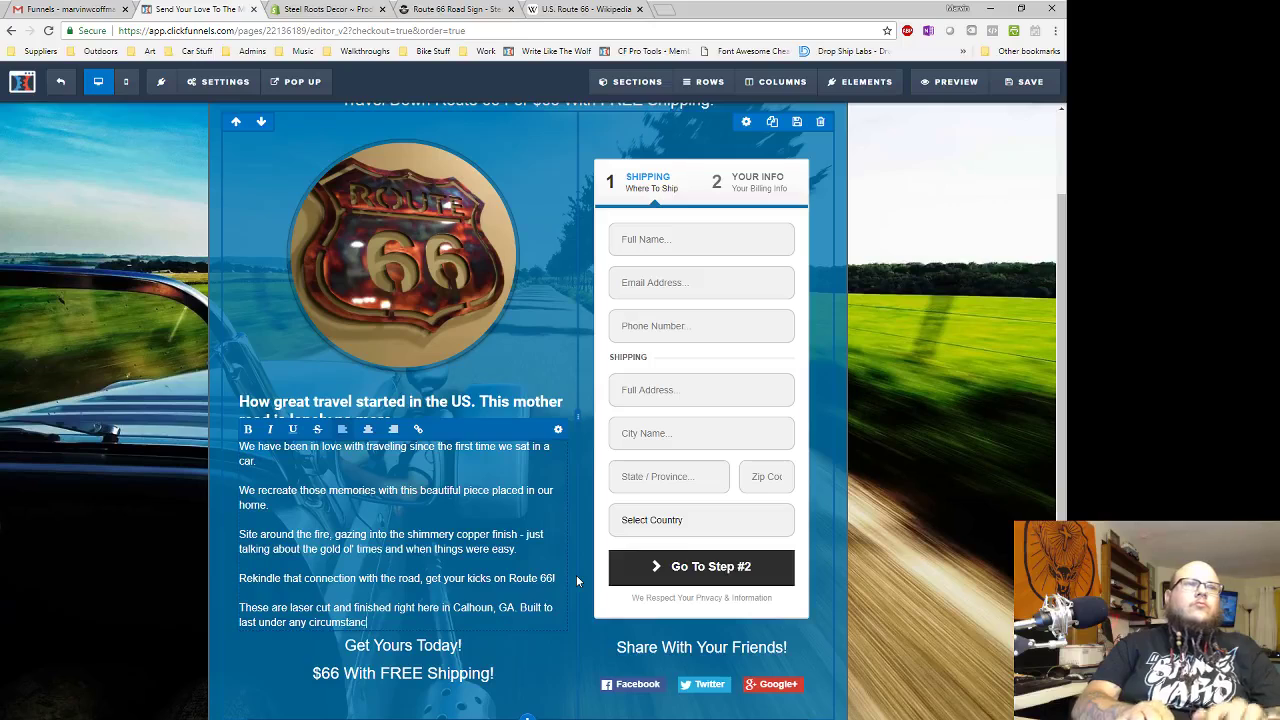
{"action": "type", "text": "e. Hang it i"}
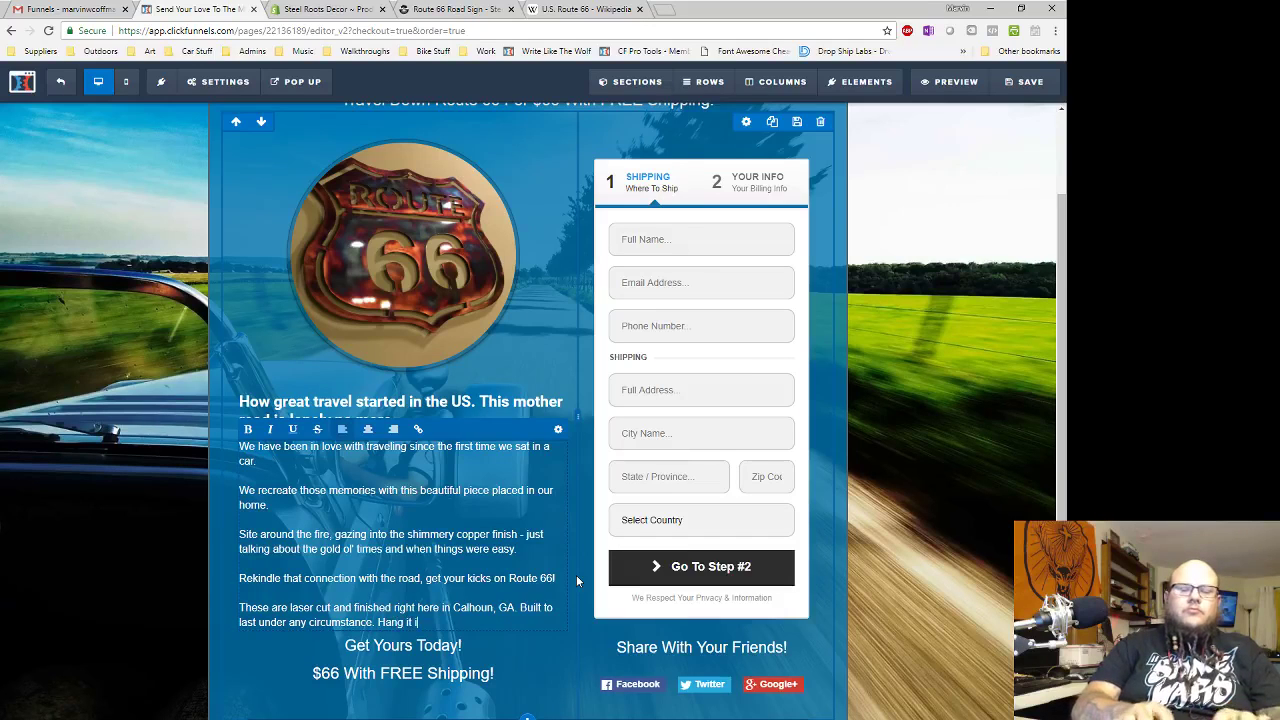
{"action": "type", "text": "ndoor"}
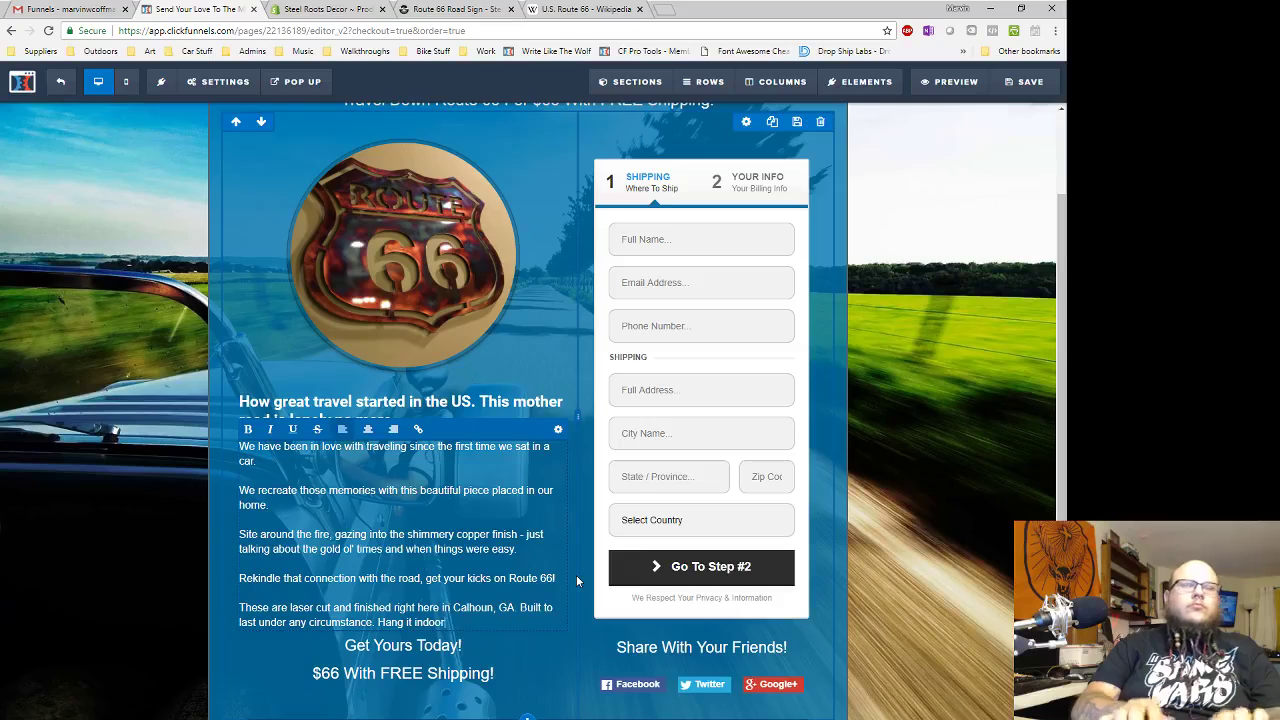
{"action": "type", "text": "s, in your shop, "}
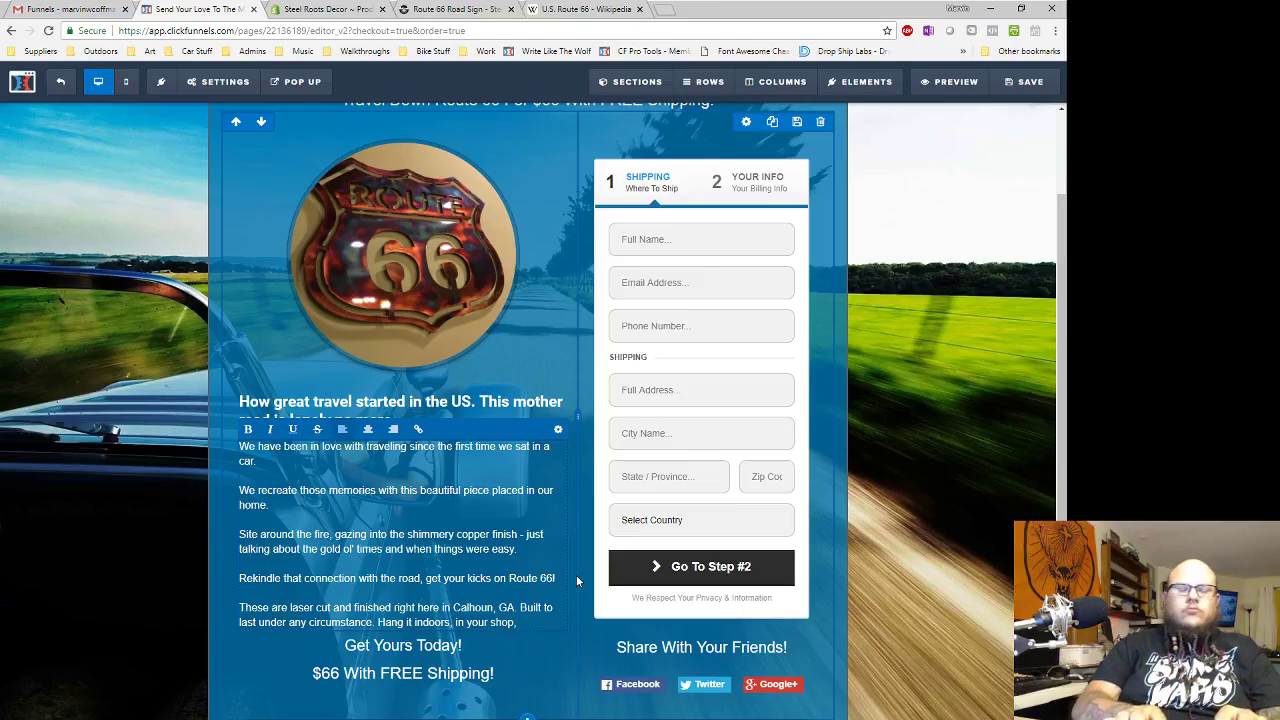
{"action": "type", "text": "on"}
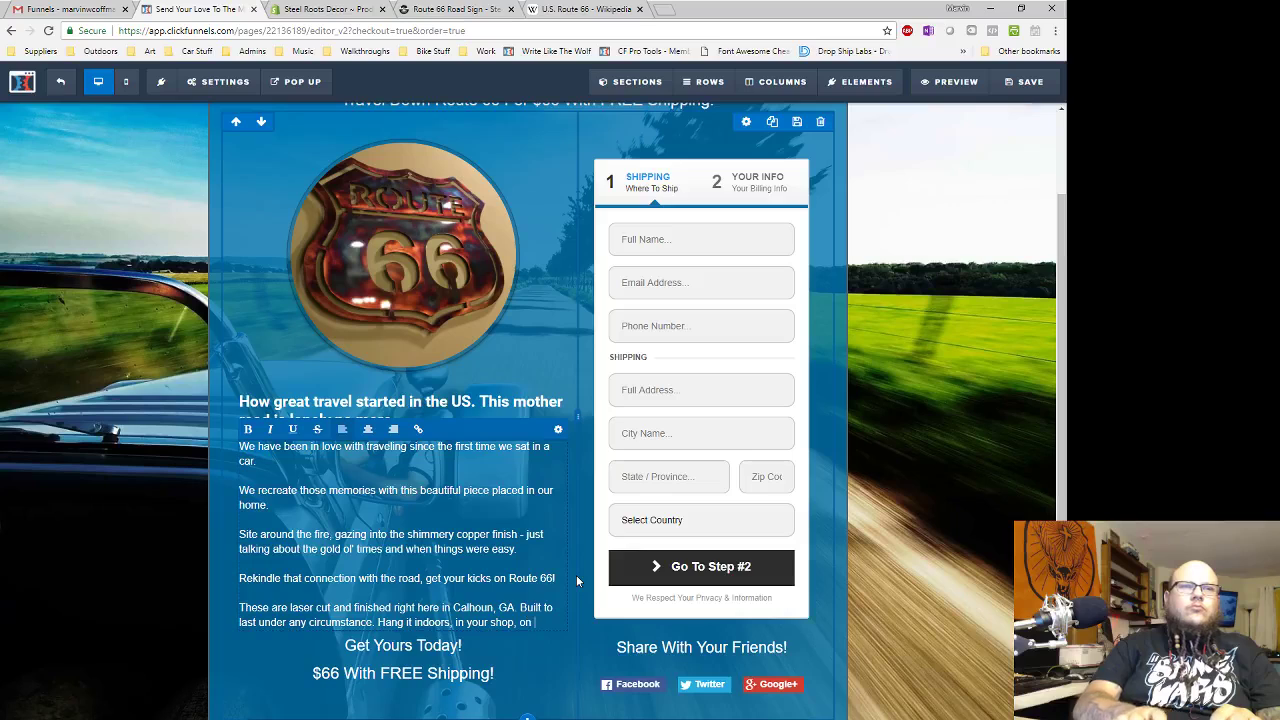
{"action": "type", "text": " you"}
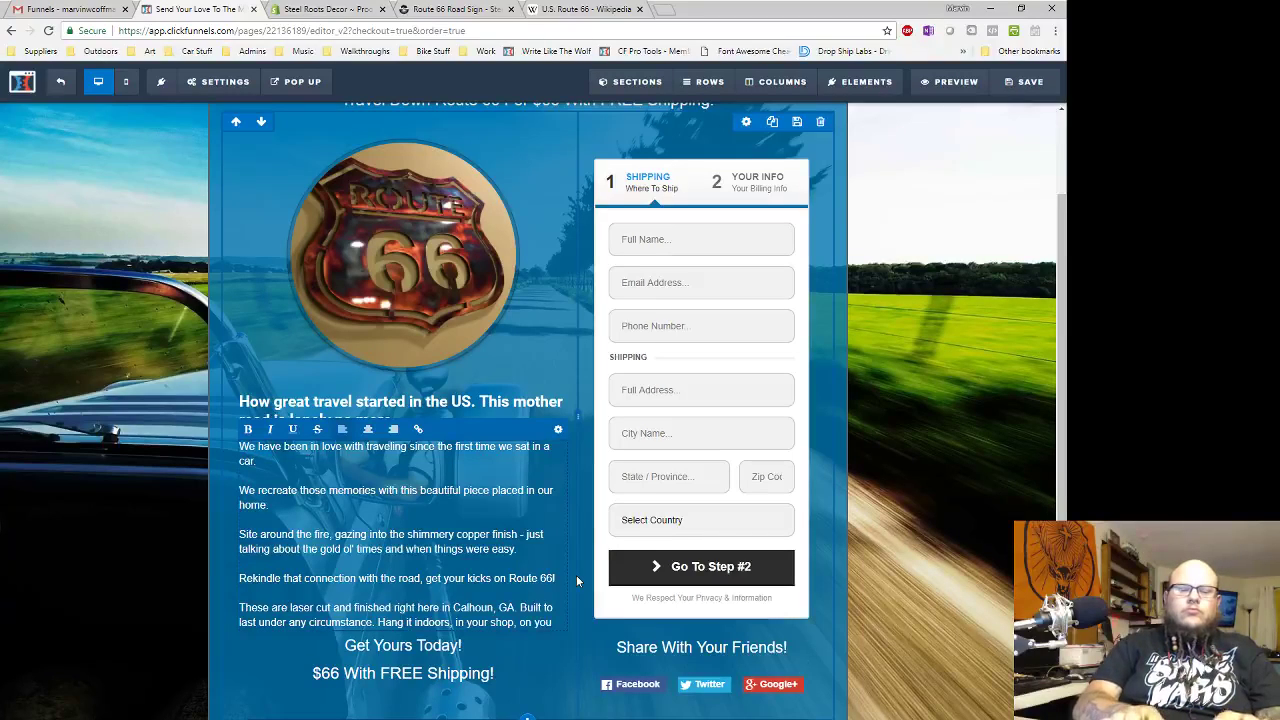
{"action": "type", "text": "r gate - "}
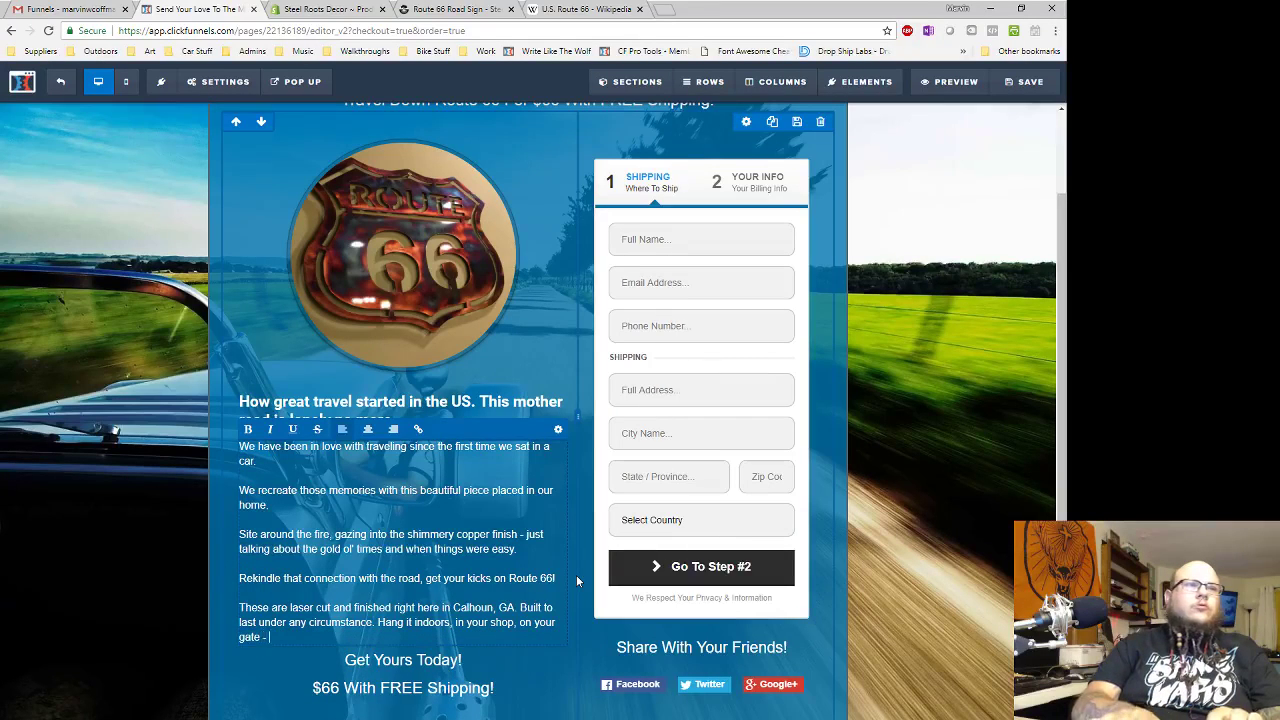
{"action": "type", "text": "it doesn't matter"}
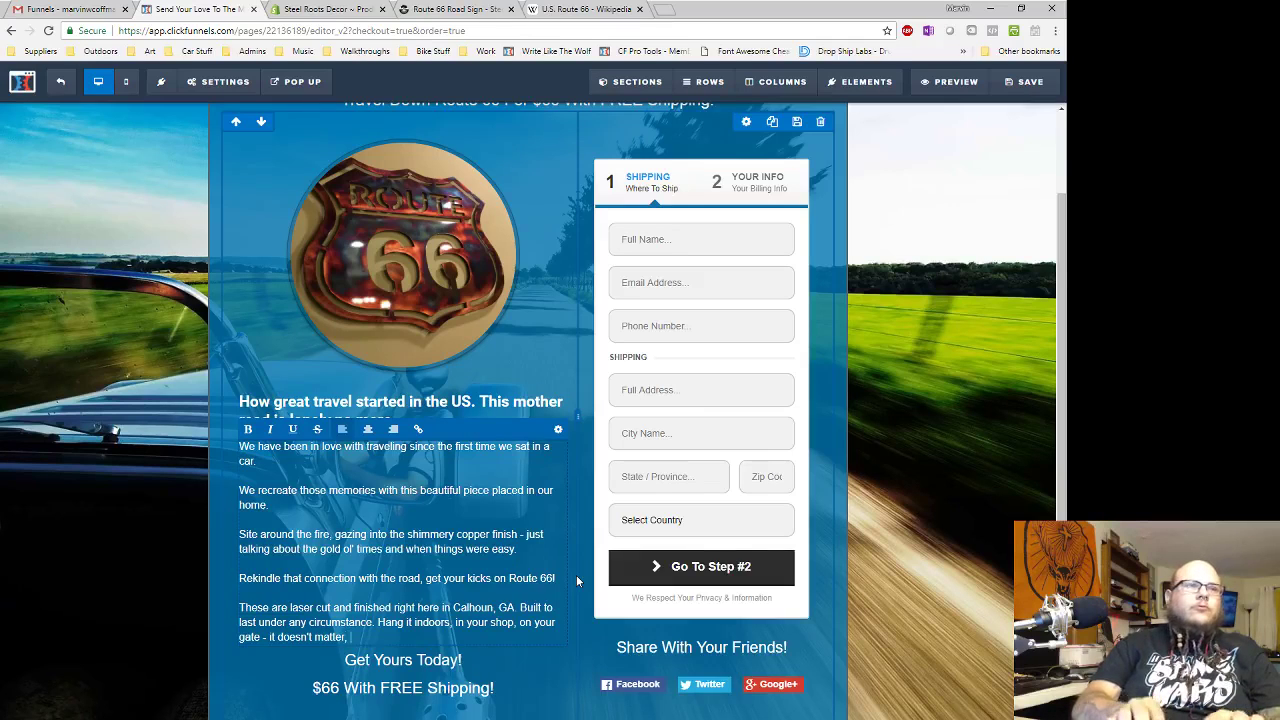
{"action": "type", "text": ", it'll still be there for generations!"}
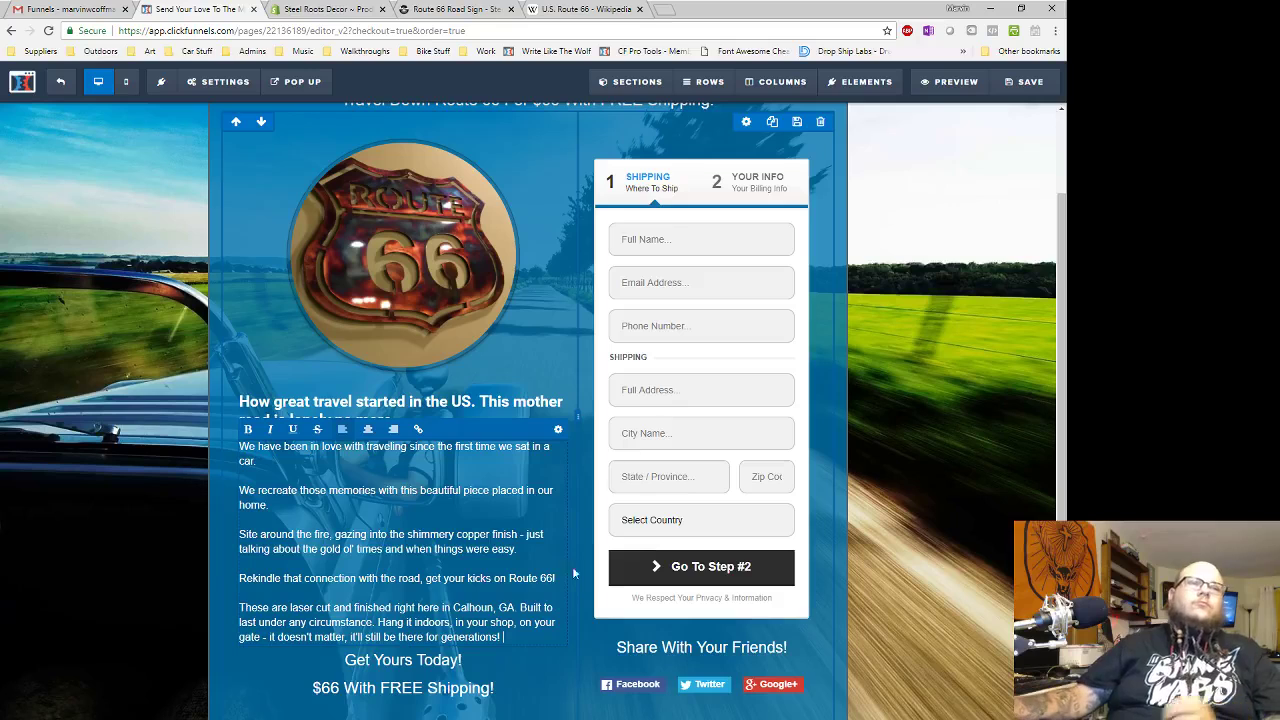
{"action": "left_click", "coordinate": [574, 626]}
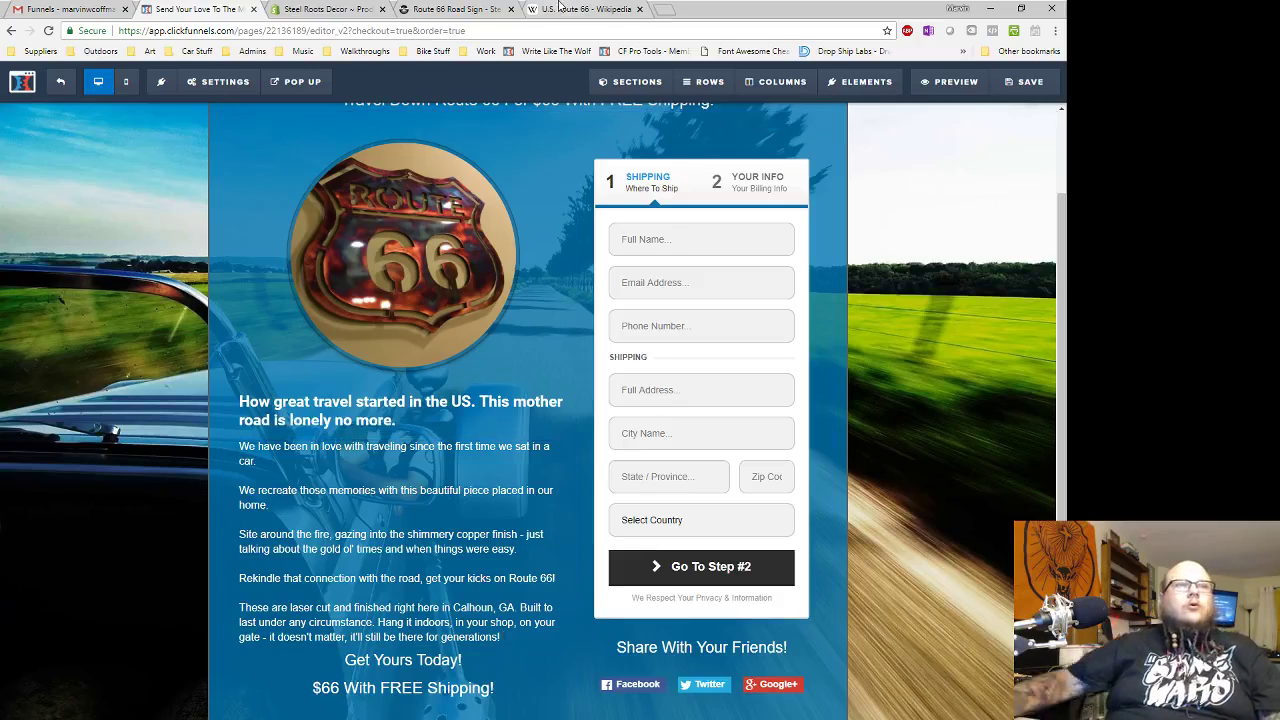
{"action": "scroll", "coordinate": [810, 320], "scroll_direction": "up", "scroll_amount": 2}
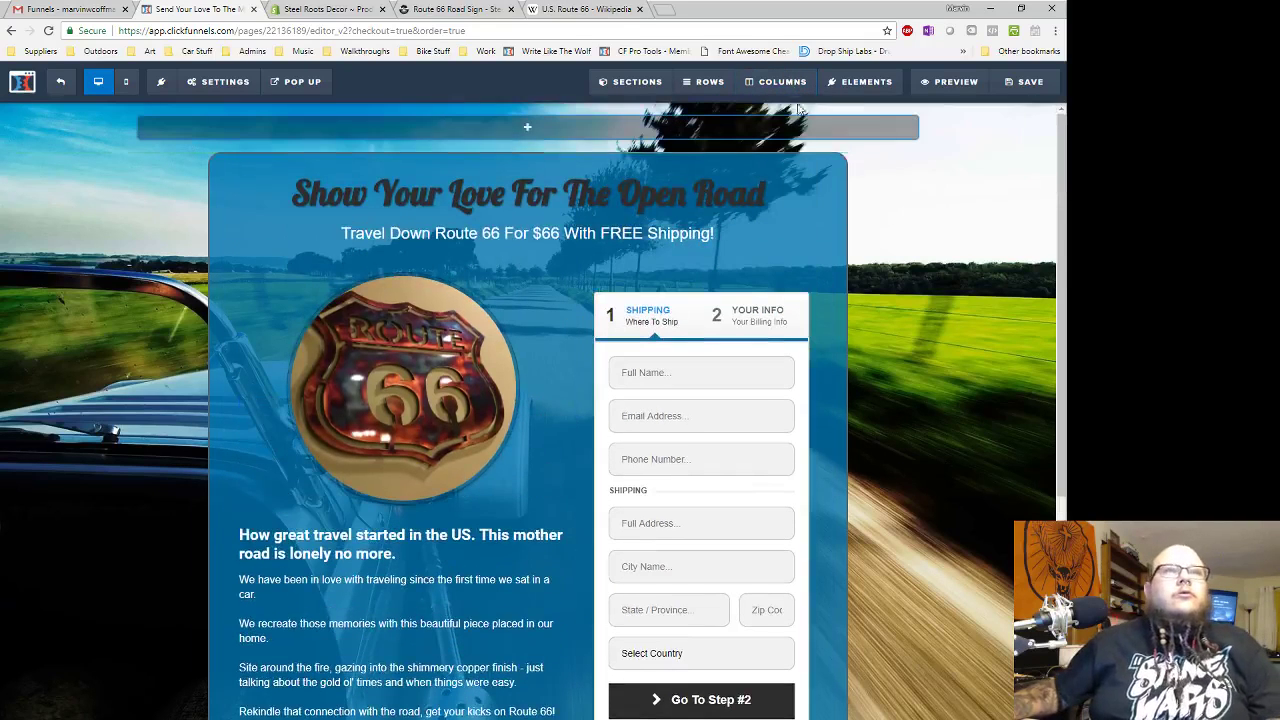
- Give the order section a semi-transparent green background colour
{"action": "left_click", "coordinate": [834, 161]}
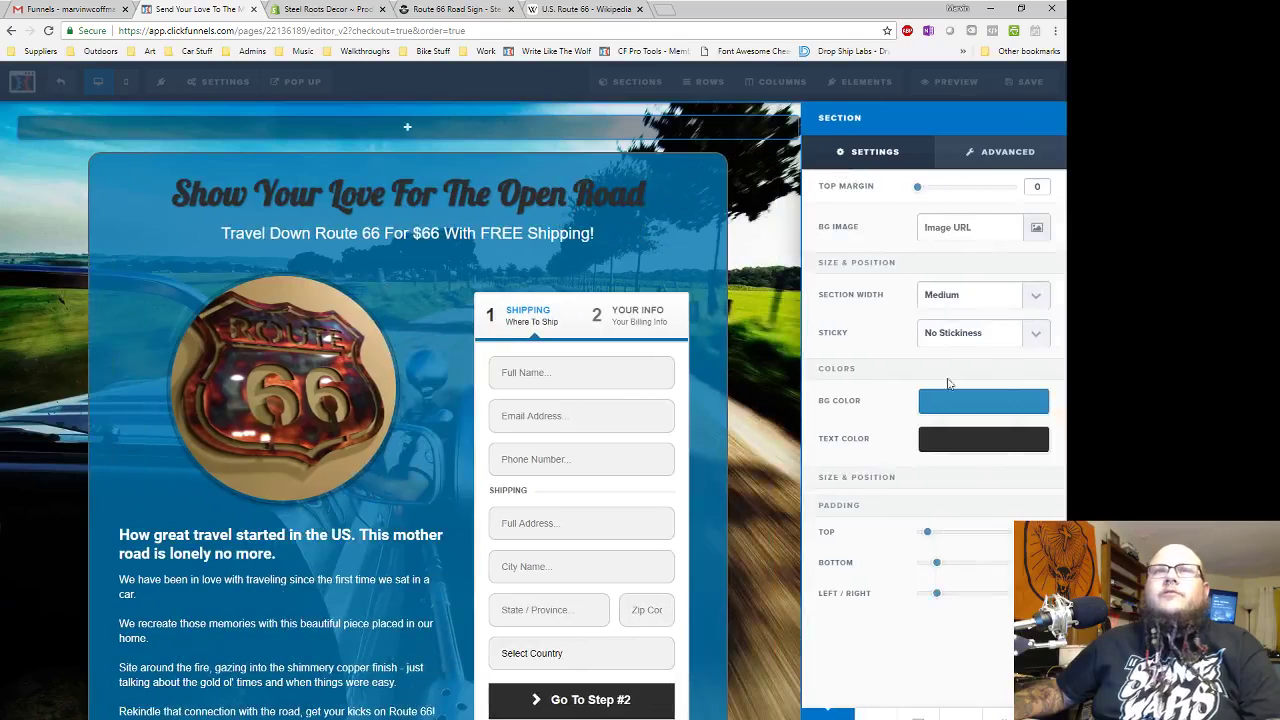
{"action": "left_click", "coordinate": [953, 405]}
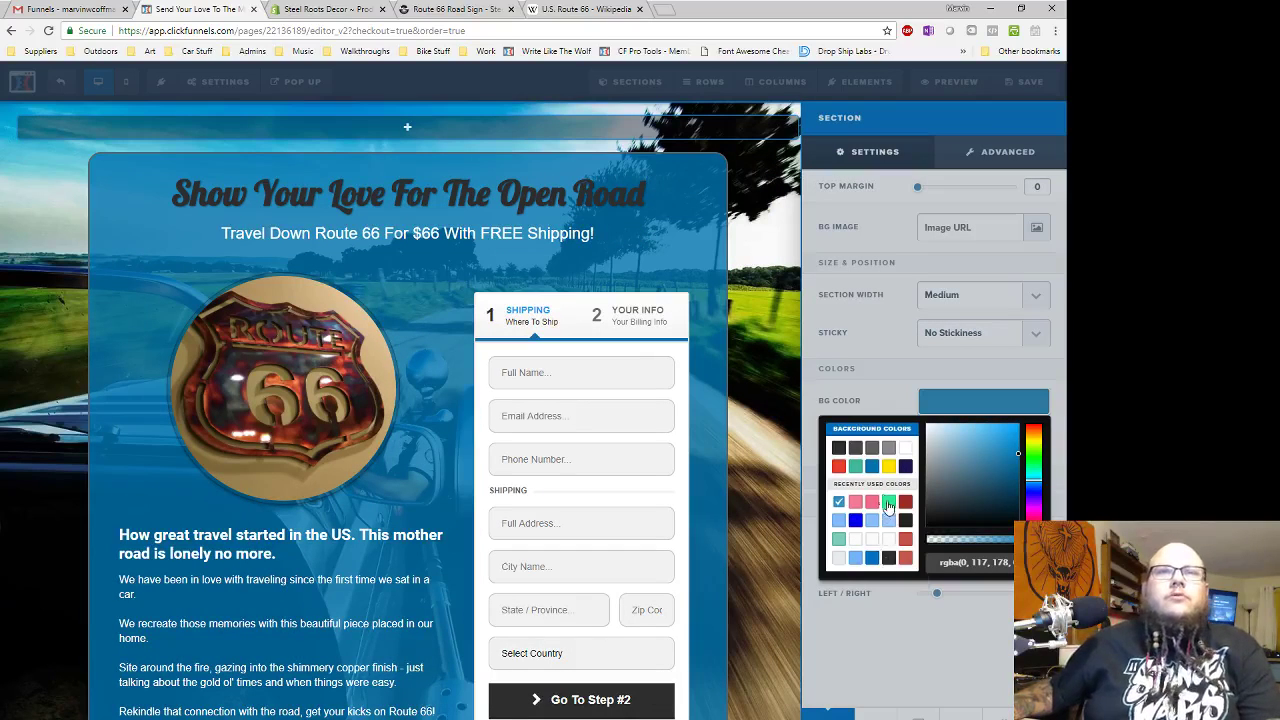
{"action": "left_click", "coordinate": [1036, 458]}
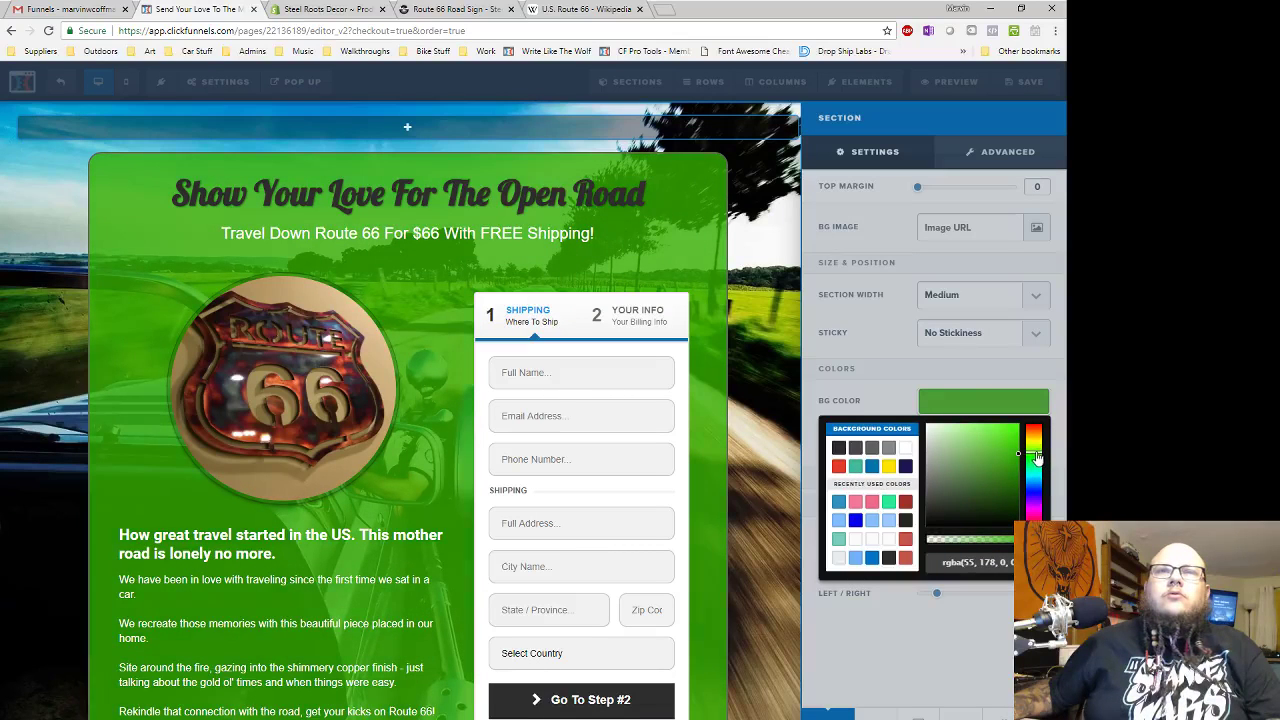
{"action": "left_click_drag", "start_coordinate": [1036, 458], "coordinate": [1003, 484]}
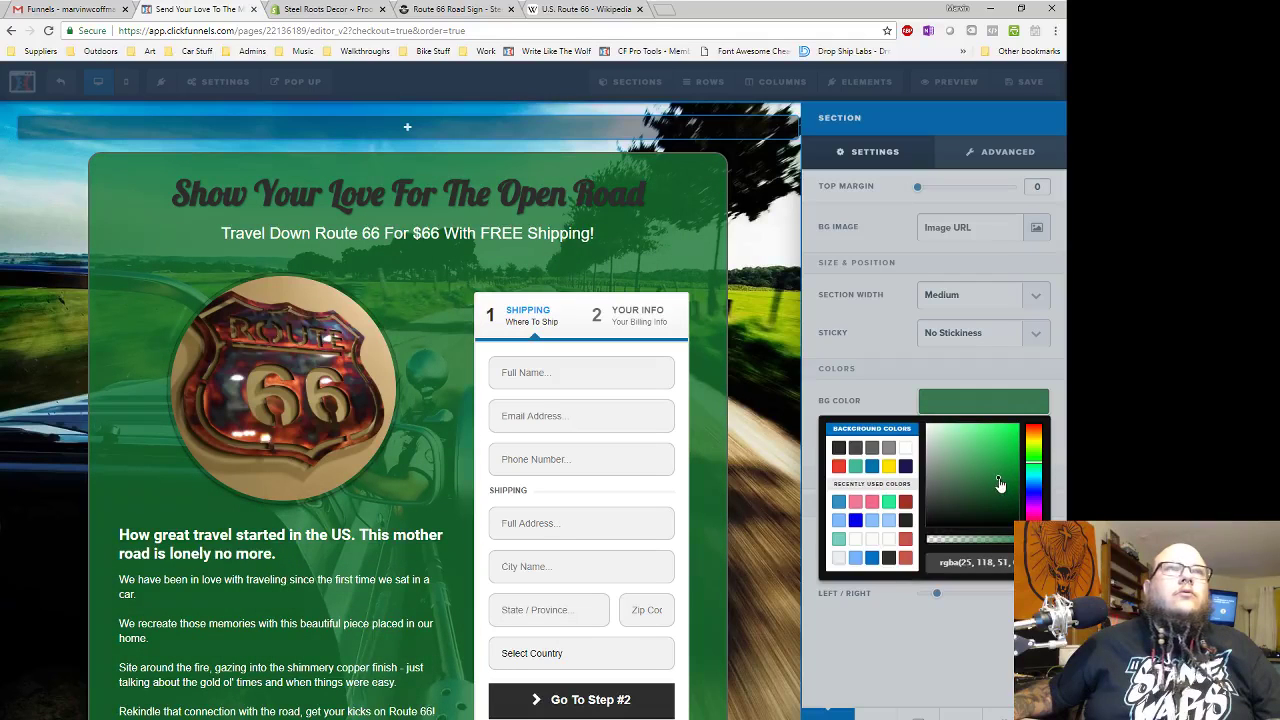
{"action": "left_click", "coordinate": [1036, 403]}
{"action": "left_click", "coordinate": [745, 248]}
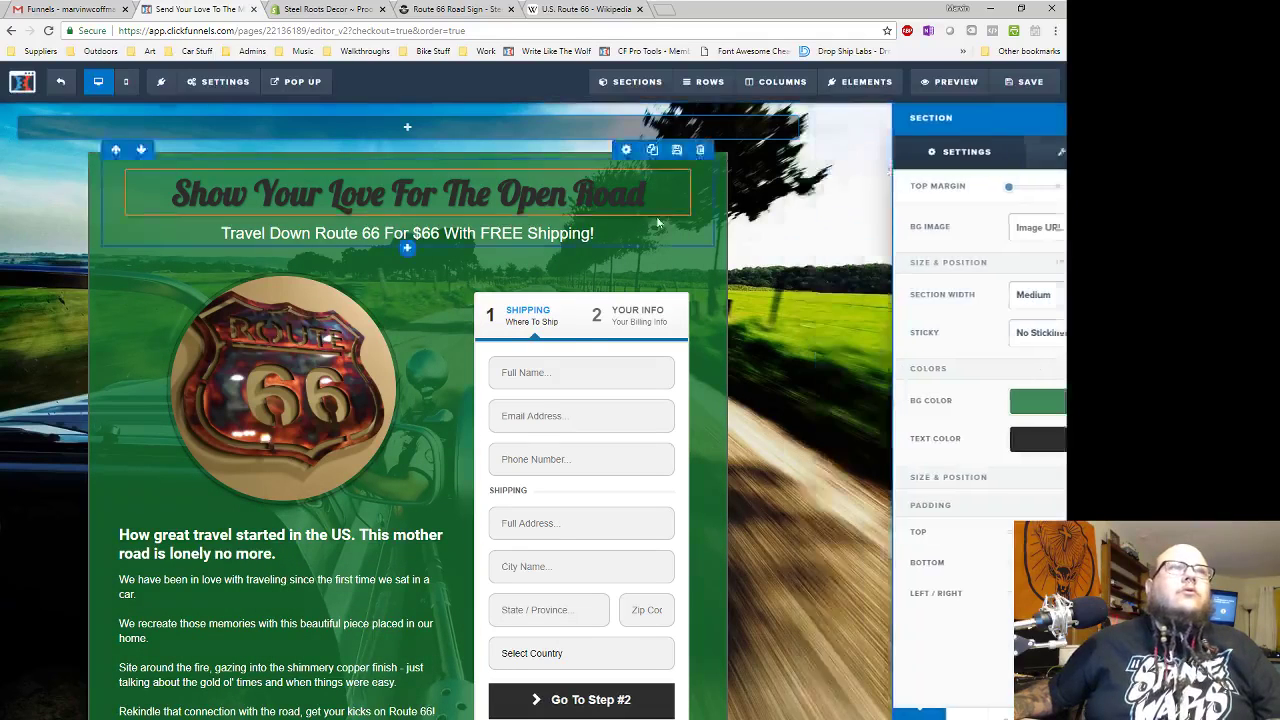
- Set the headline's bold colour to light cyan-blue #62d2f2
{"action": "left_click", "coordinate": [751, 163]}
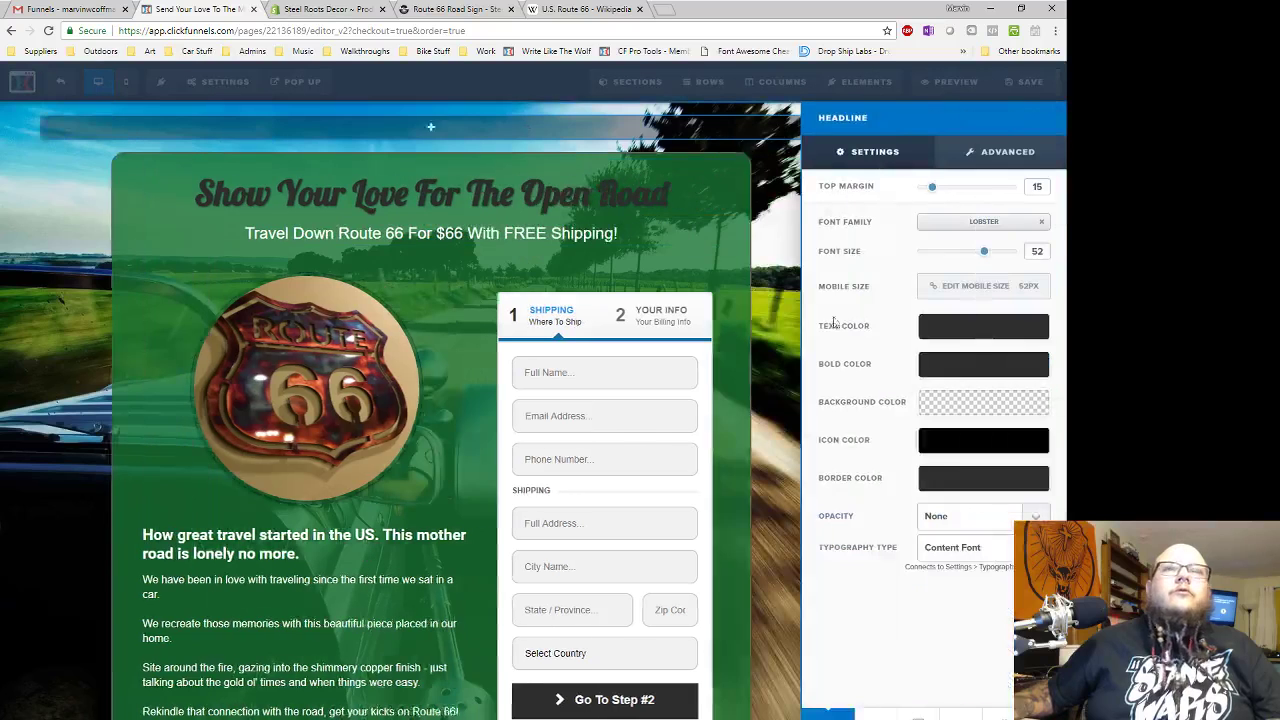
{"action": "left_click", "coordinate": [955, 368]}
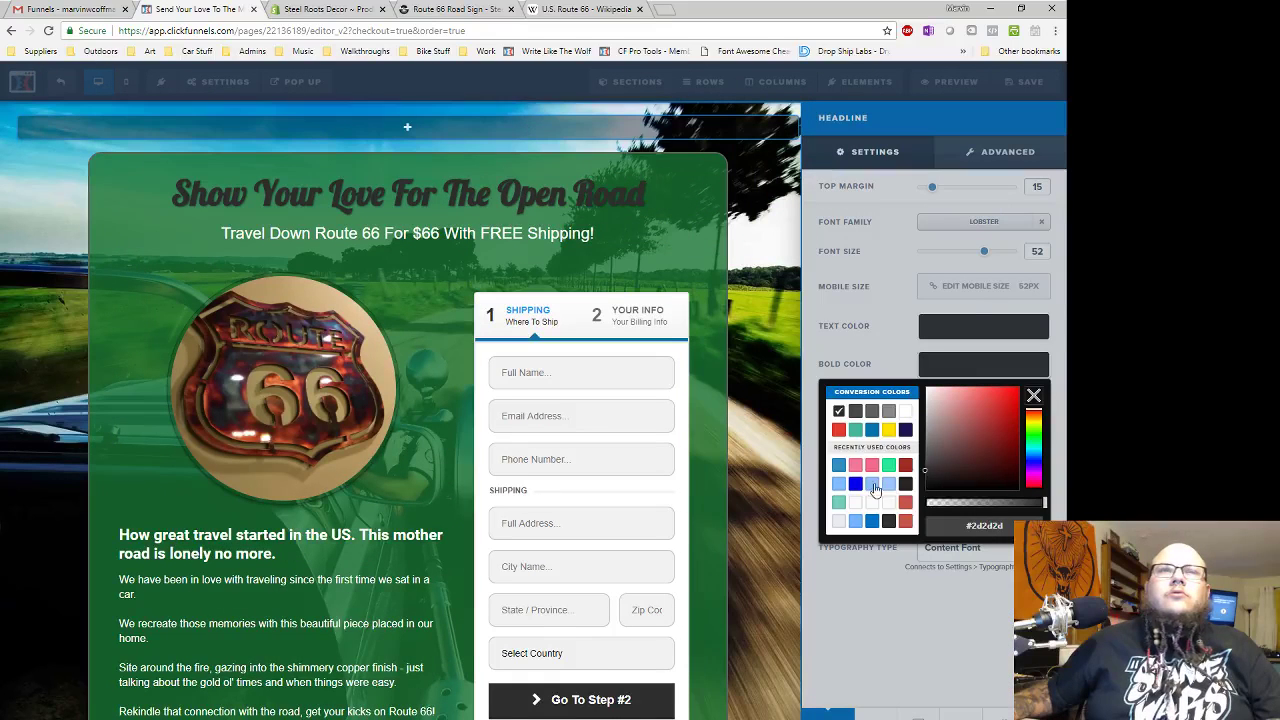
{"action": "left_click", "coordinate": [872, 485]}
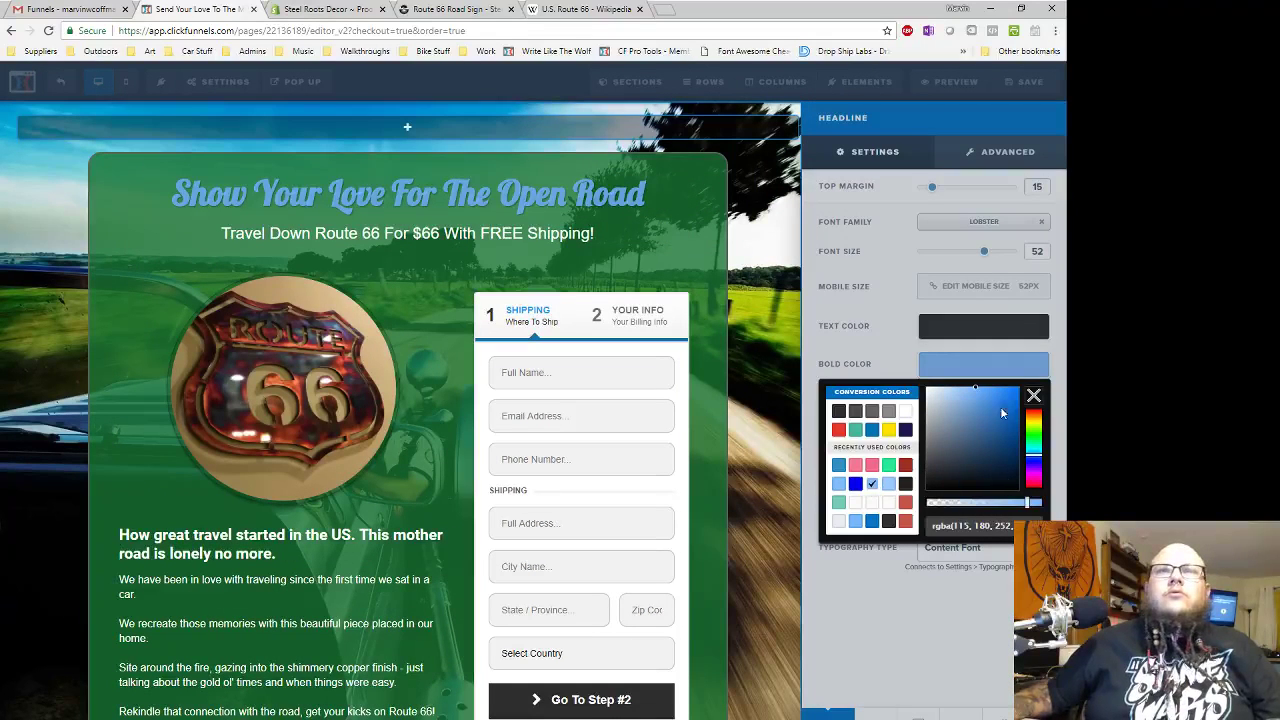
{"action": "left_click_drag", "start_coordinate": [974, 391], "coordinate": [990, 391]}
{"action": "left_click_drag", "start_coordinate": [1031, 462], "coordinate": [1033, 458]}
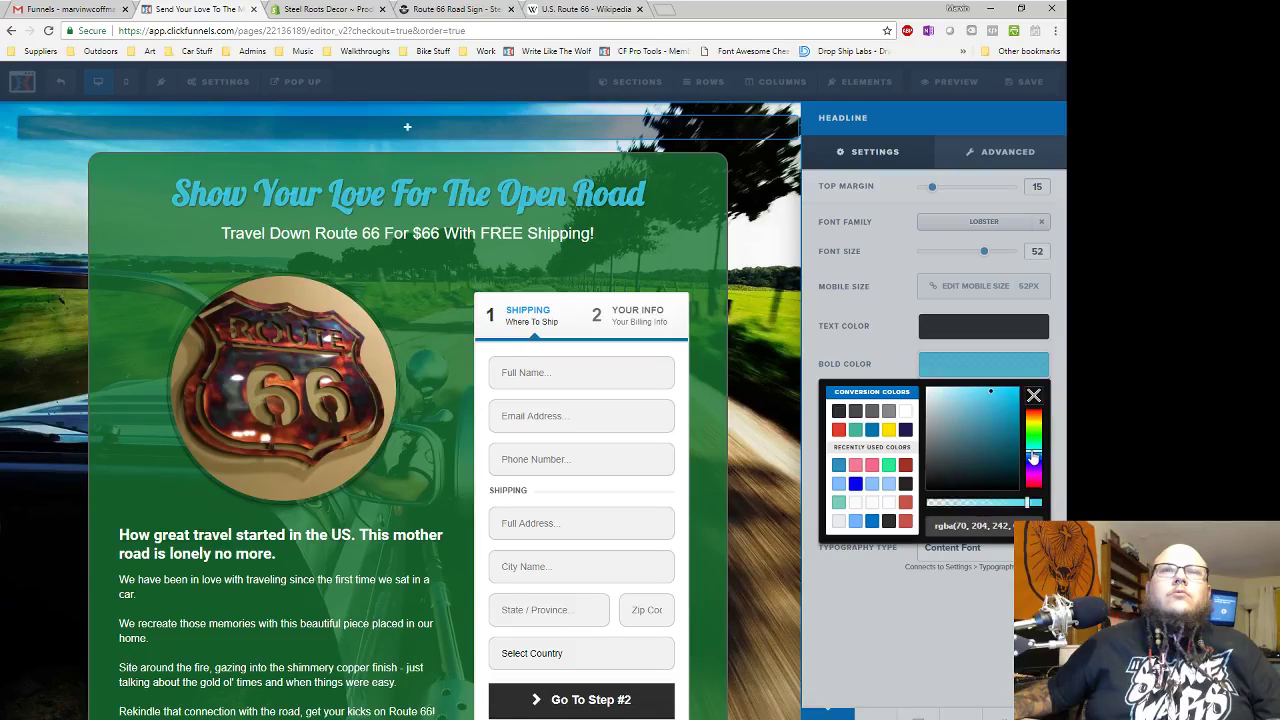
{"action": "left_click", "coordinate": [980, 391]}
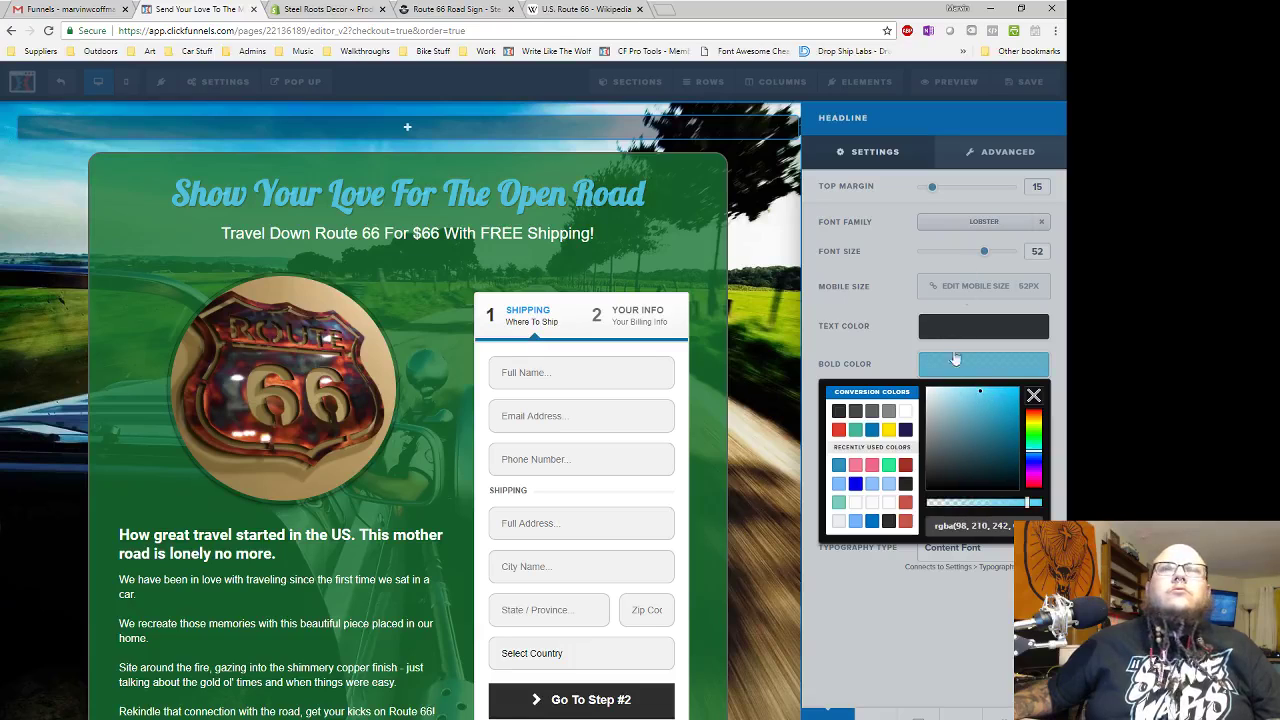
{"action": "left_click", "coordinate": [992, 370]}
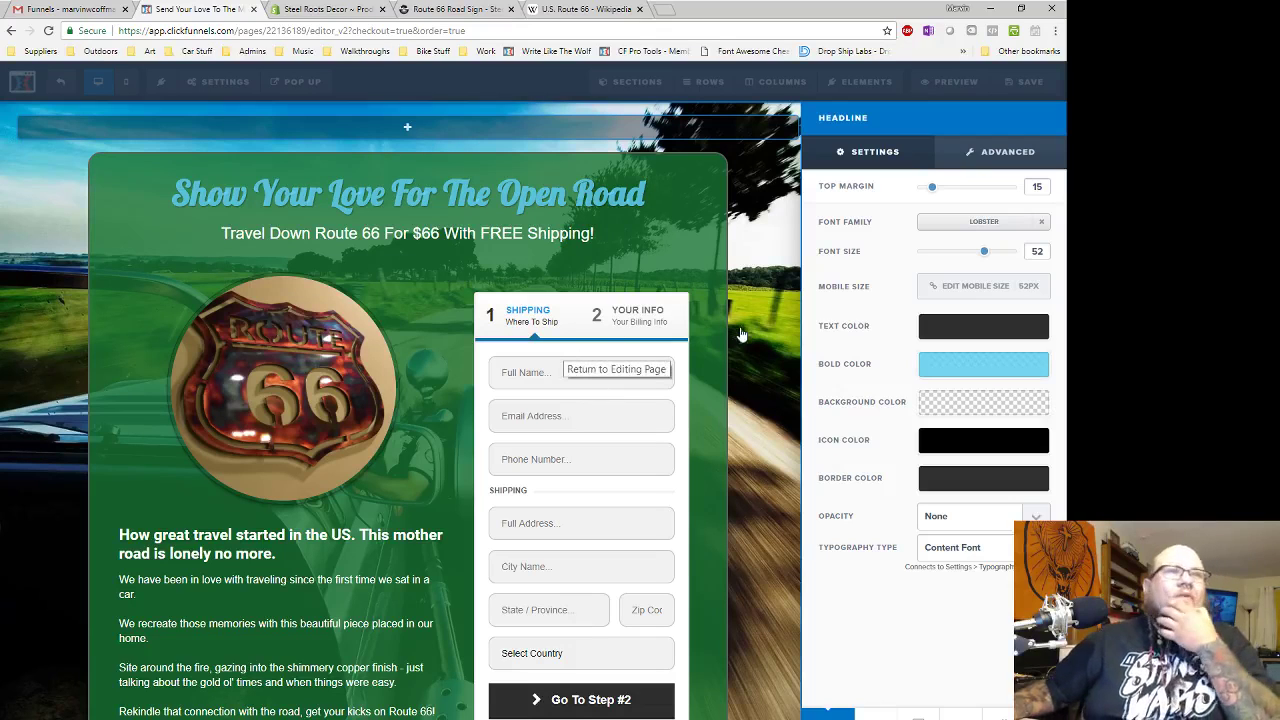
{"action": "left_click", "coordinate": [1035, 395]}
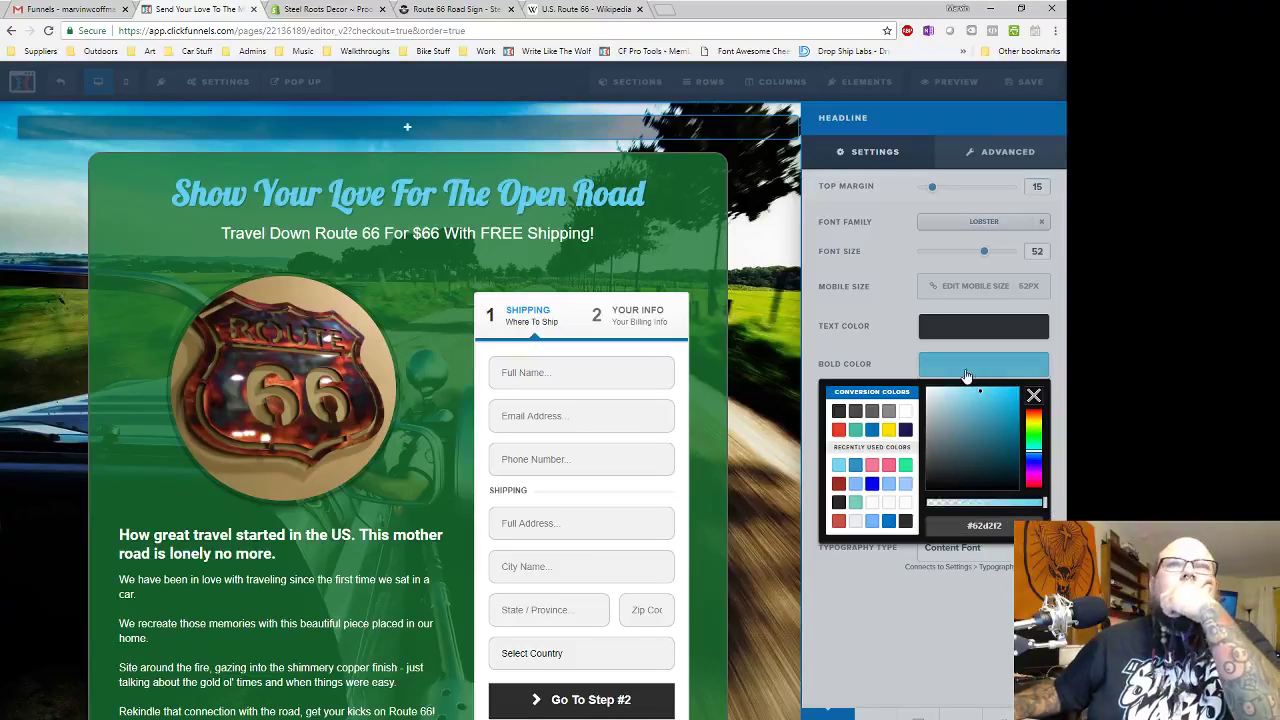
{"action": "left_click", "coordinate": [914, 370]}
{"action": "left_click", "coordinate": [765, 279]}
{"action": "scroll", "coordinate": [929, 520], "scroll_direction": "down", "scroll_amount": 3}
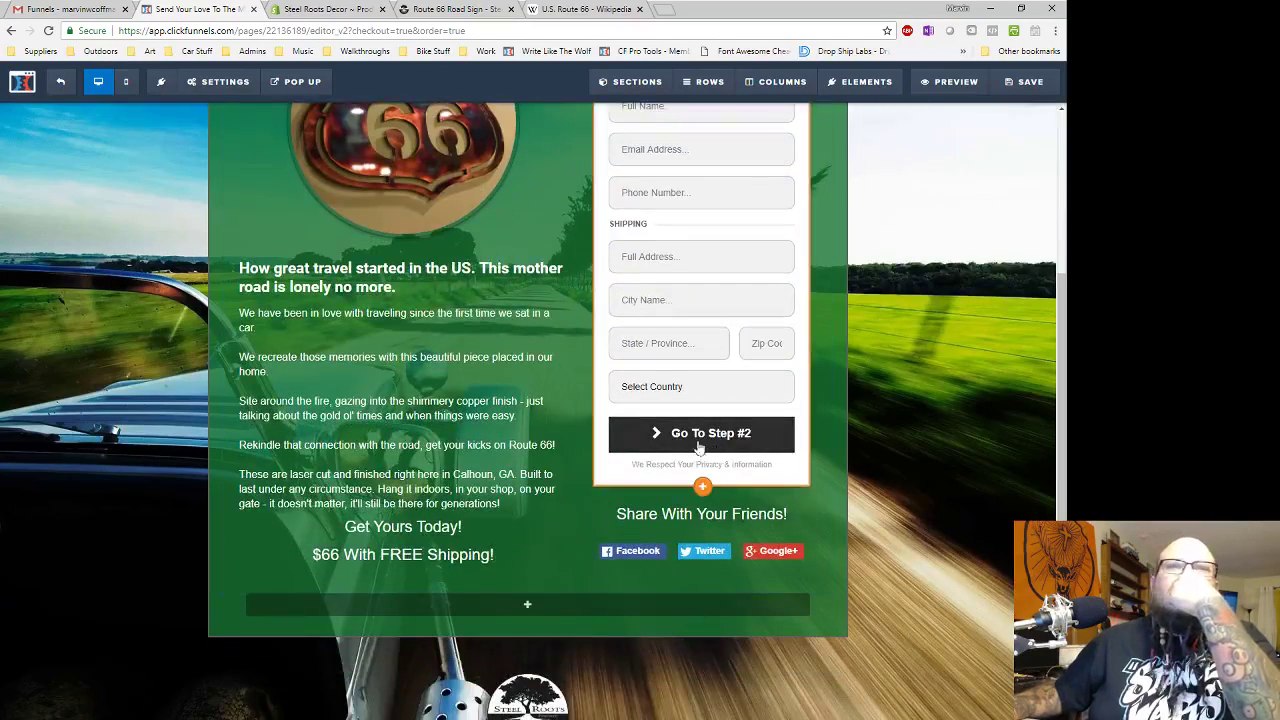
- Make the 'Go To Step #2' order button dark blue #0075b2
{"action": "left_click", "coordinate": [702, 446]}
{"action": "scroll", "coordinate": [958, 600], "scroll_direction": "down", "scroll_amount": 15}
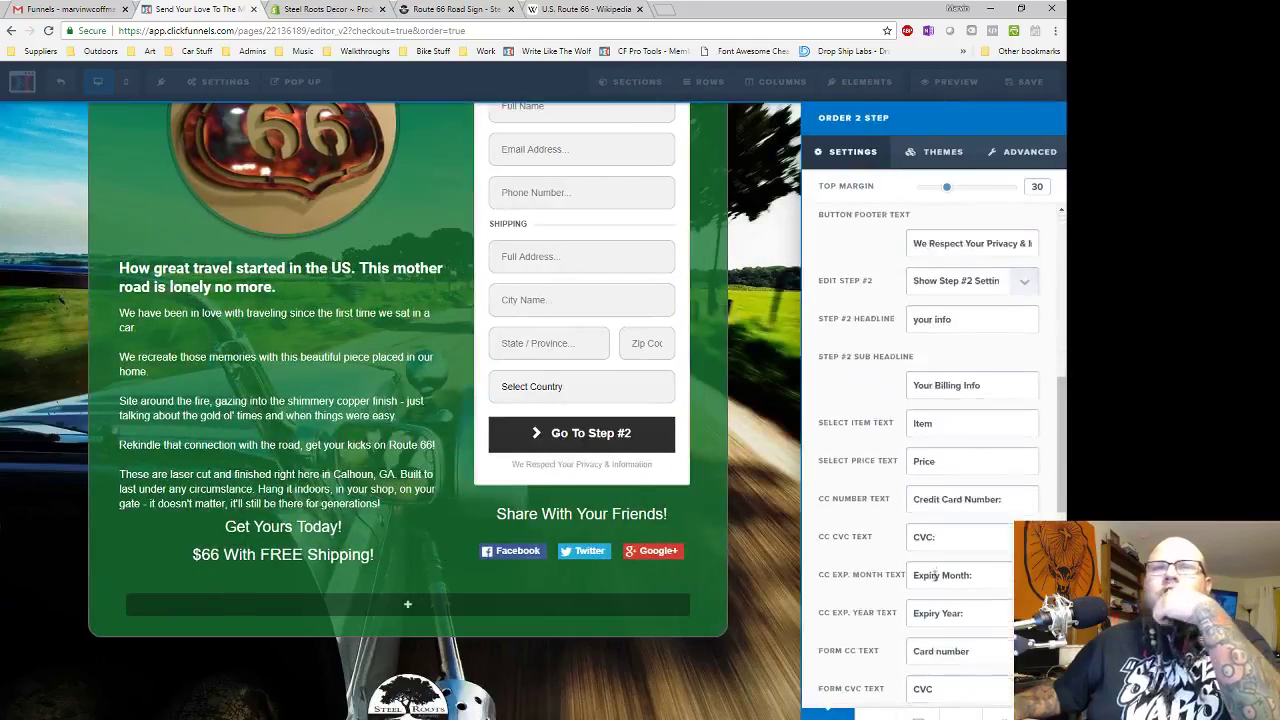
{"action": "left_click", "coordinate": [959, 676]}
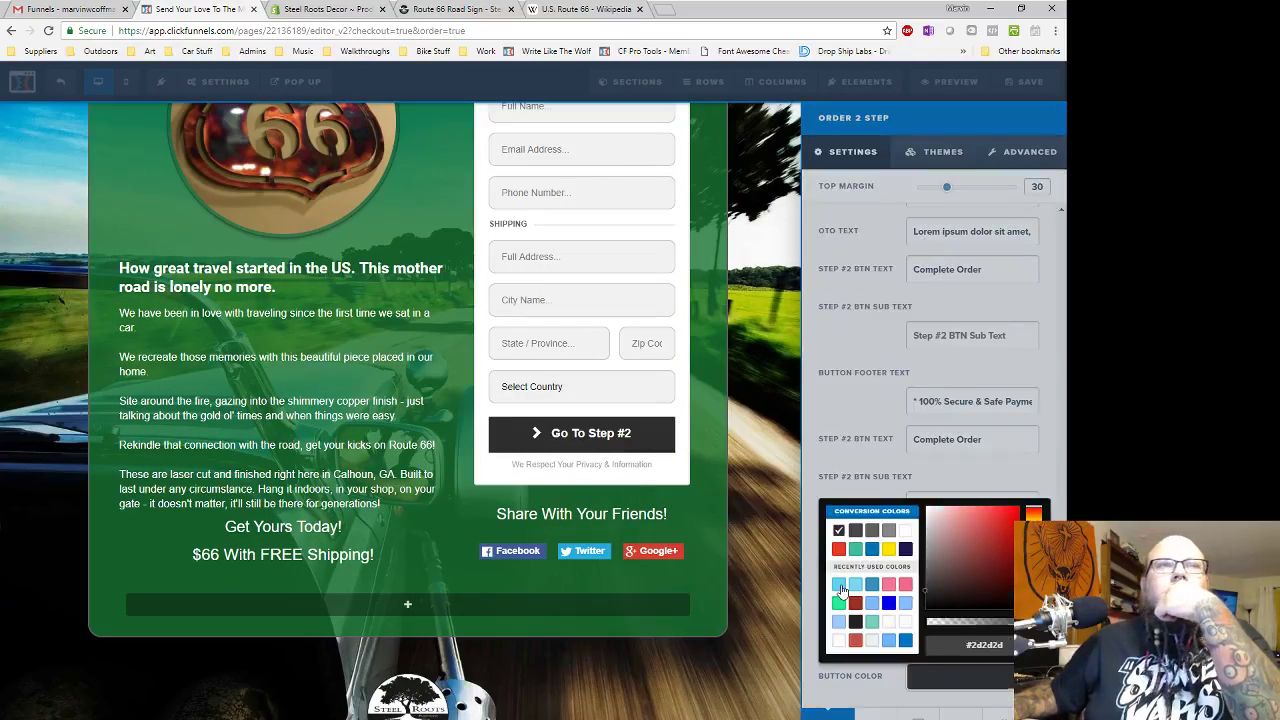
{"action": "left_click", "coordinate": [851, 585]}
{"action": "left_click", "coordinate": [872, 550]}
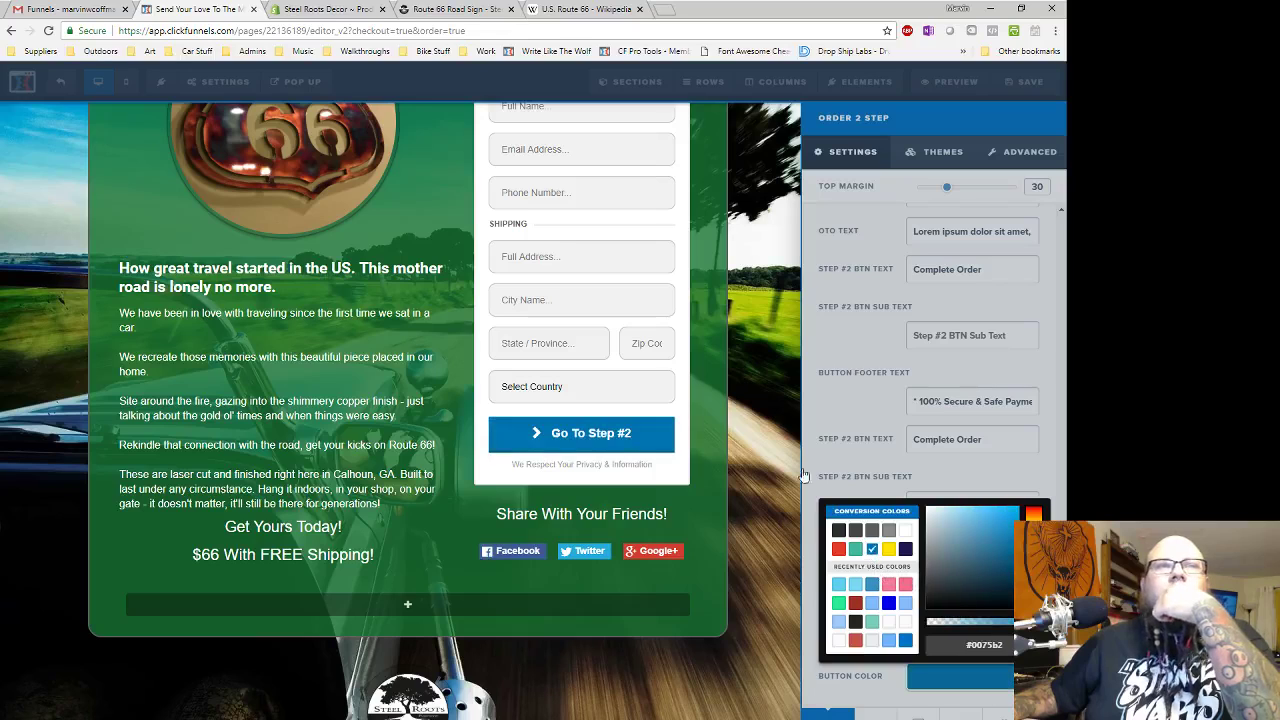
{"action": "left_click", "coordinate": [720, 390]}
{"action": "scroll", "coordinate": [921, 549], "scroll_direction": "up", "scroll_amount": 3}
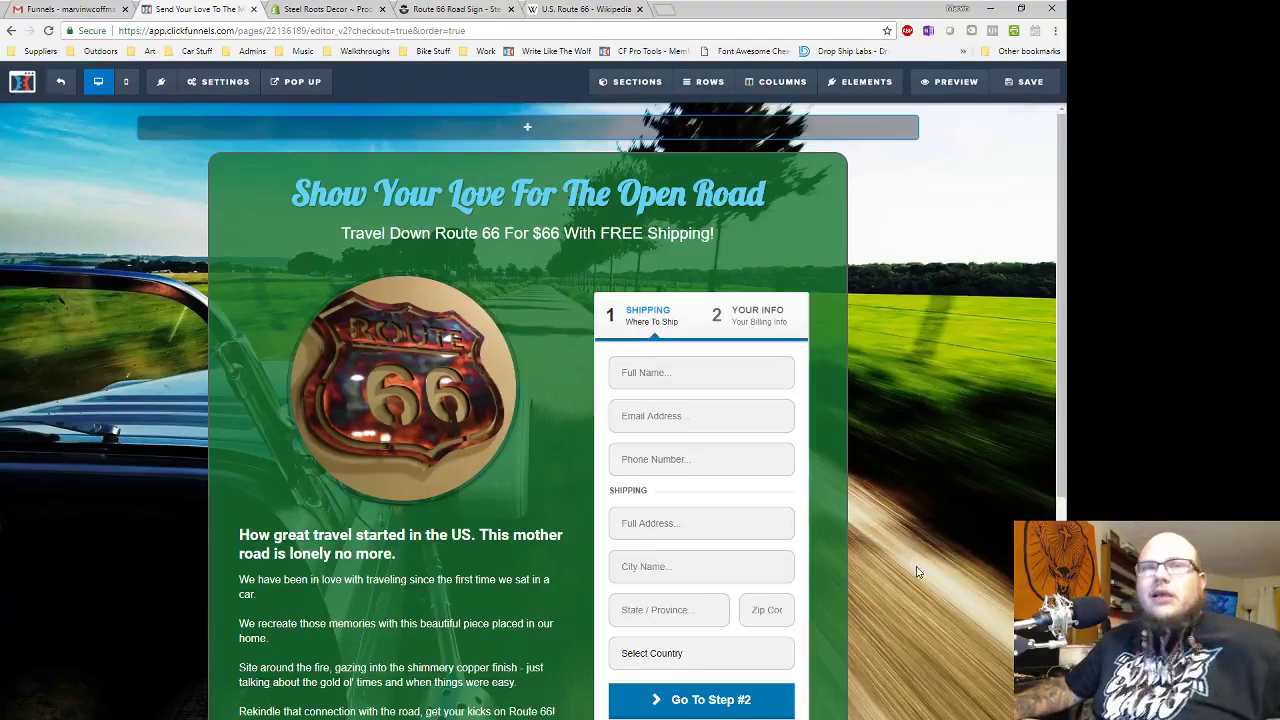
{"action": "scroll", "coordinate": [912, 523], "scroll_direction": "down", "scroll_amount": 3}
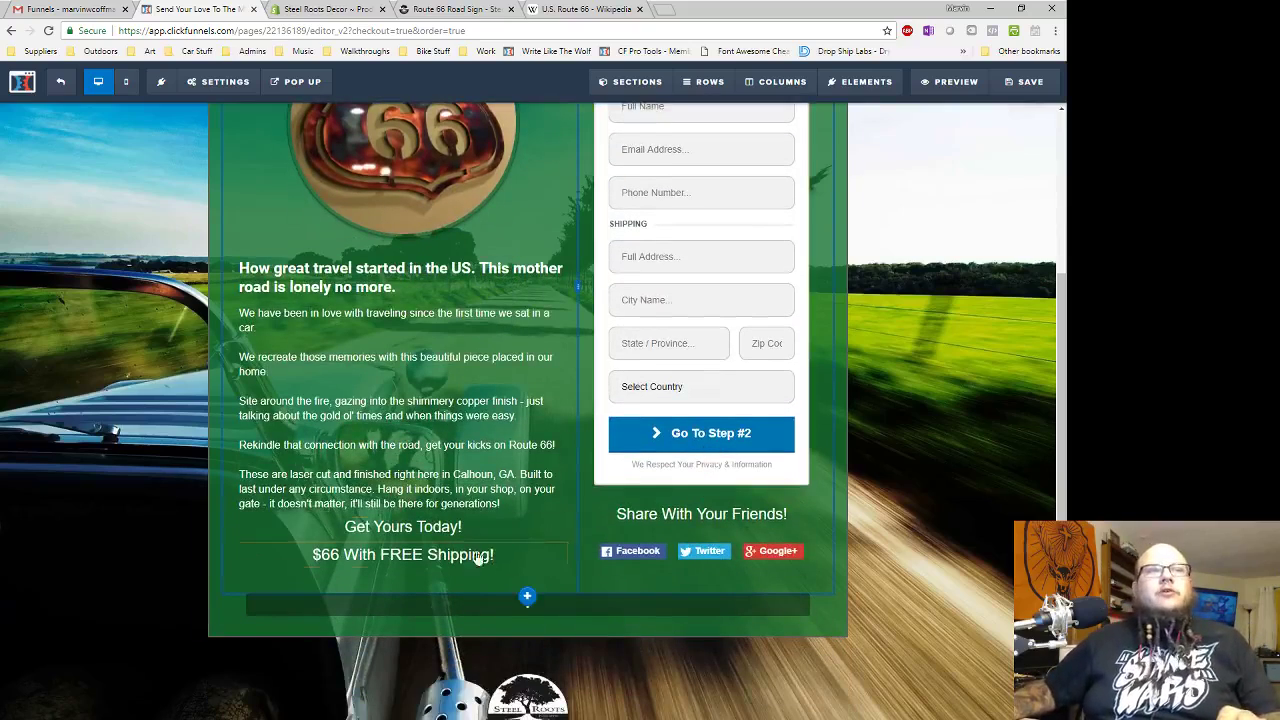
{"action": "left_click", "coordinate": [659, 554]}
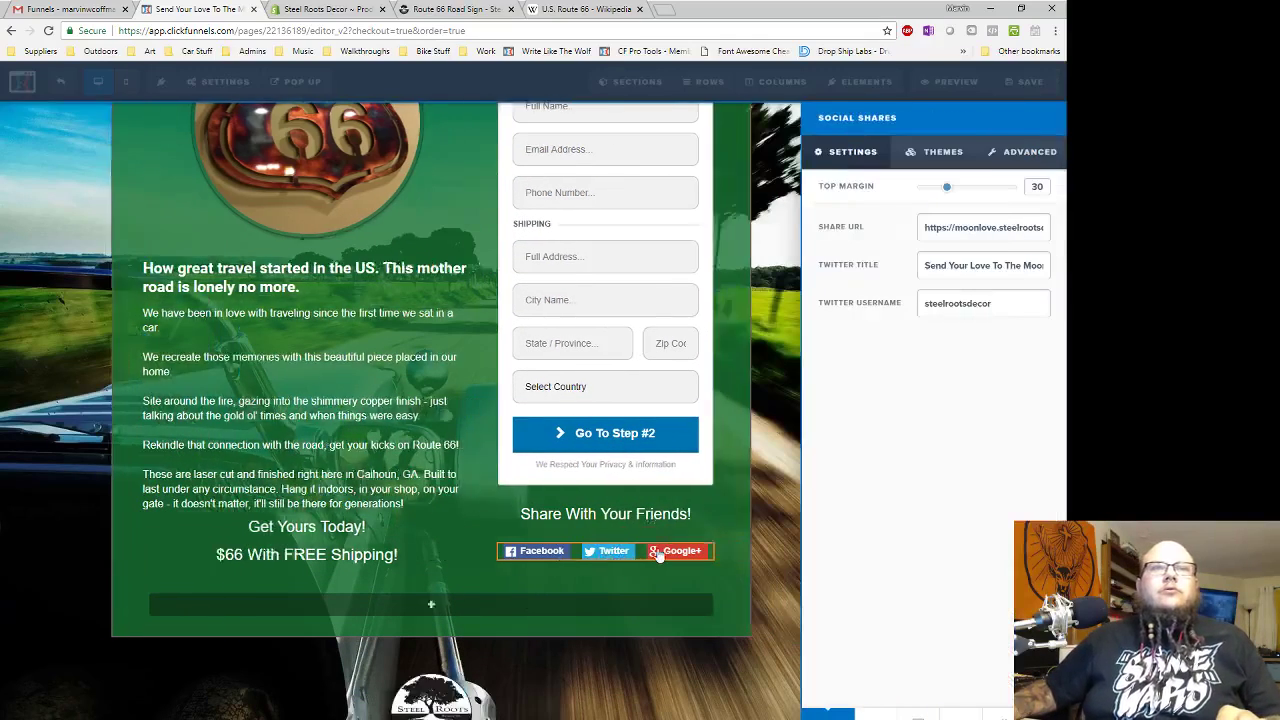
{"action": "left_click_drag", "start_coordinate": [956, 229], "coordinate": [996, 227]}
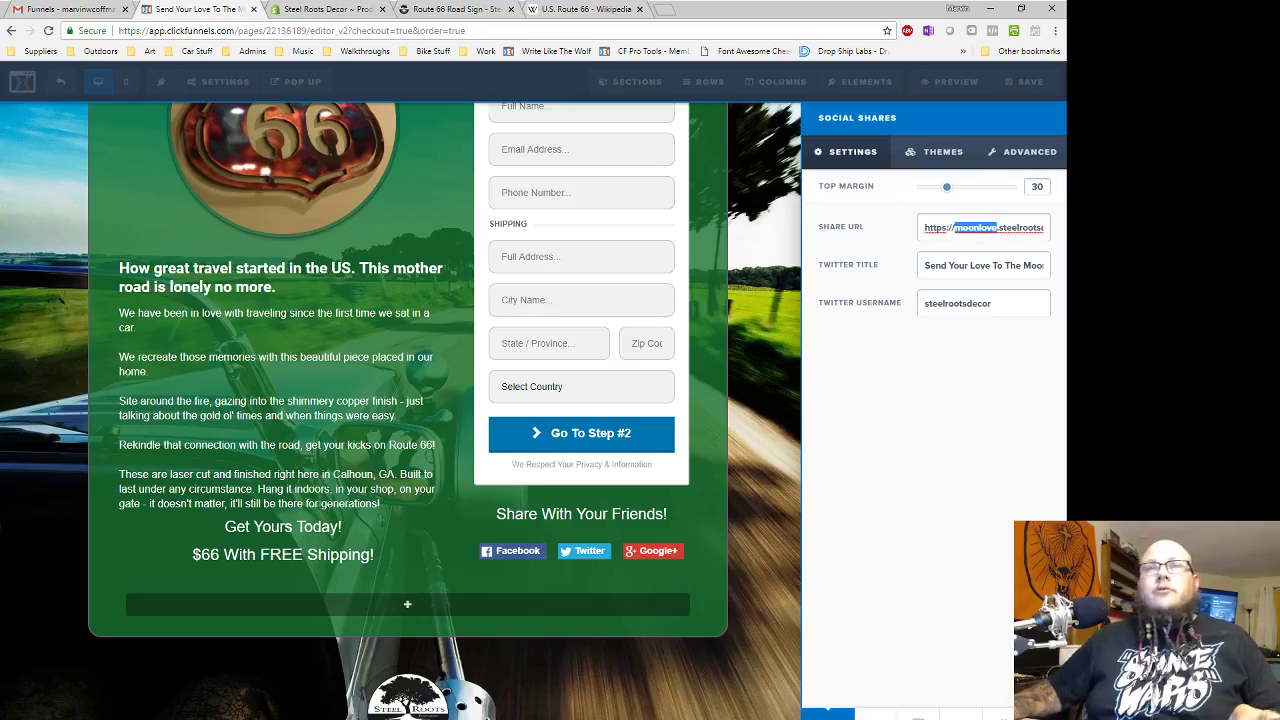
{"action": "key", "text": "BackSpace"}
{"action": "type", "text": "route"}
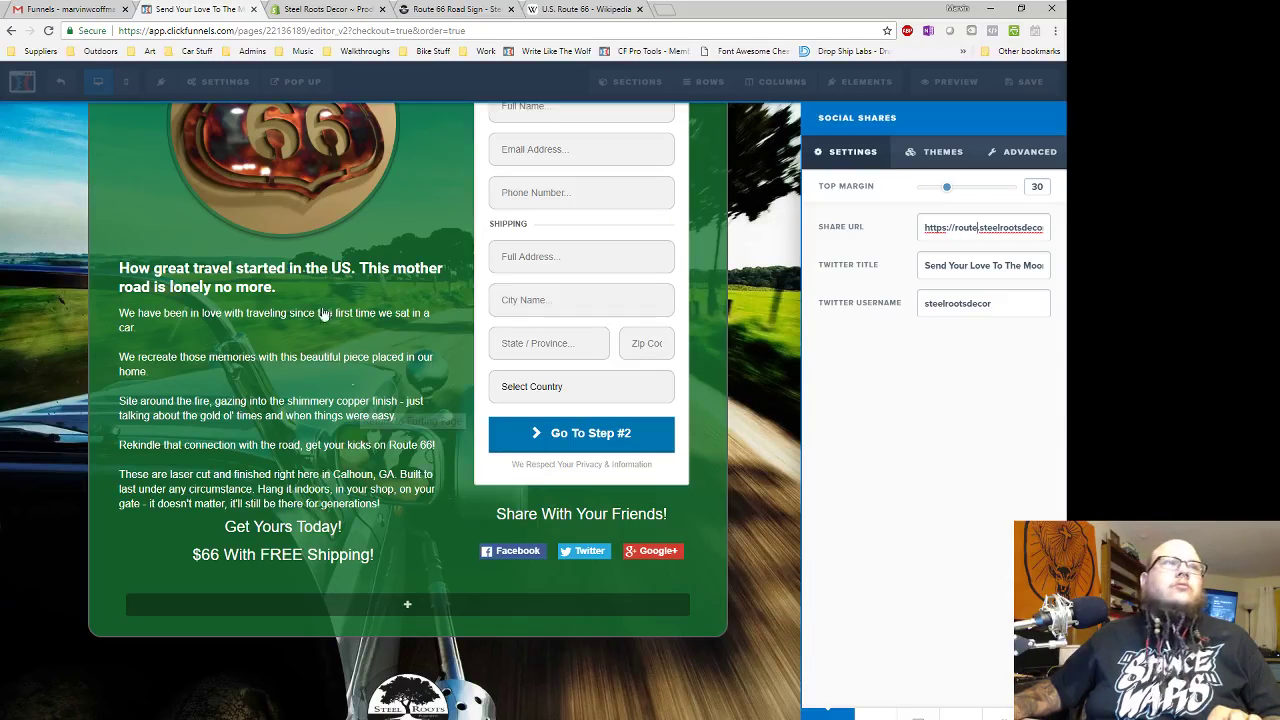
{"action": "left_click", "coordinate": [418, 420]}
- Set the Twitter title to the copied headline 'Show Your Love For The Open Road!'
{"action": "scroll", "coordinate": [430, 425], "scroll_direction": "up", "scroll_amount": 1}
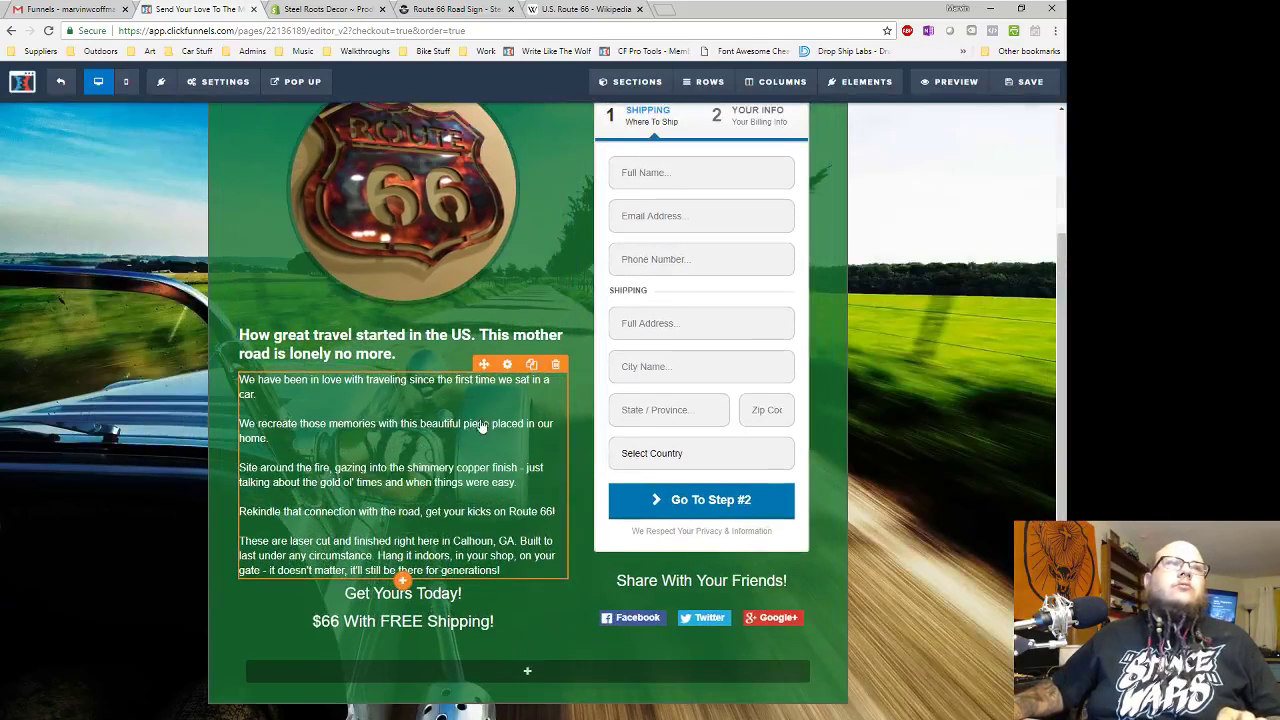
{"action": "scroll", "coordinate": [480, 464], "scroll_direction": "up", "scroll_amount": 2}
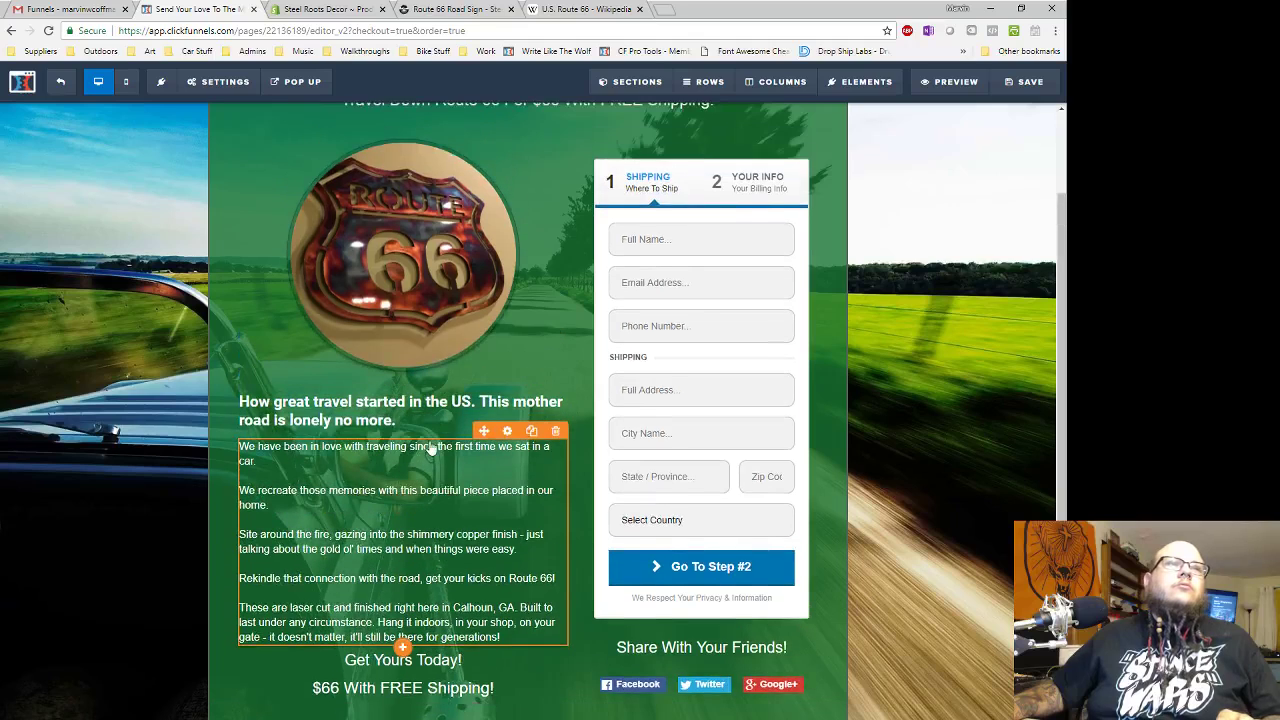
{"action": "scroll", "coordinate": [472, 446], "scroll_direction": "up", "scroll_amount": 1}
{"action": "left_click", "coordinate": [612, 193]}
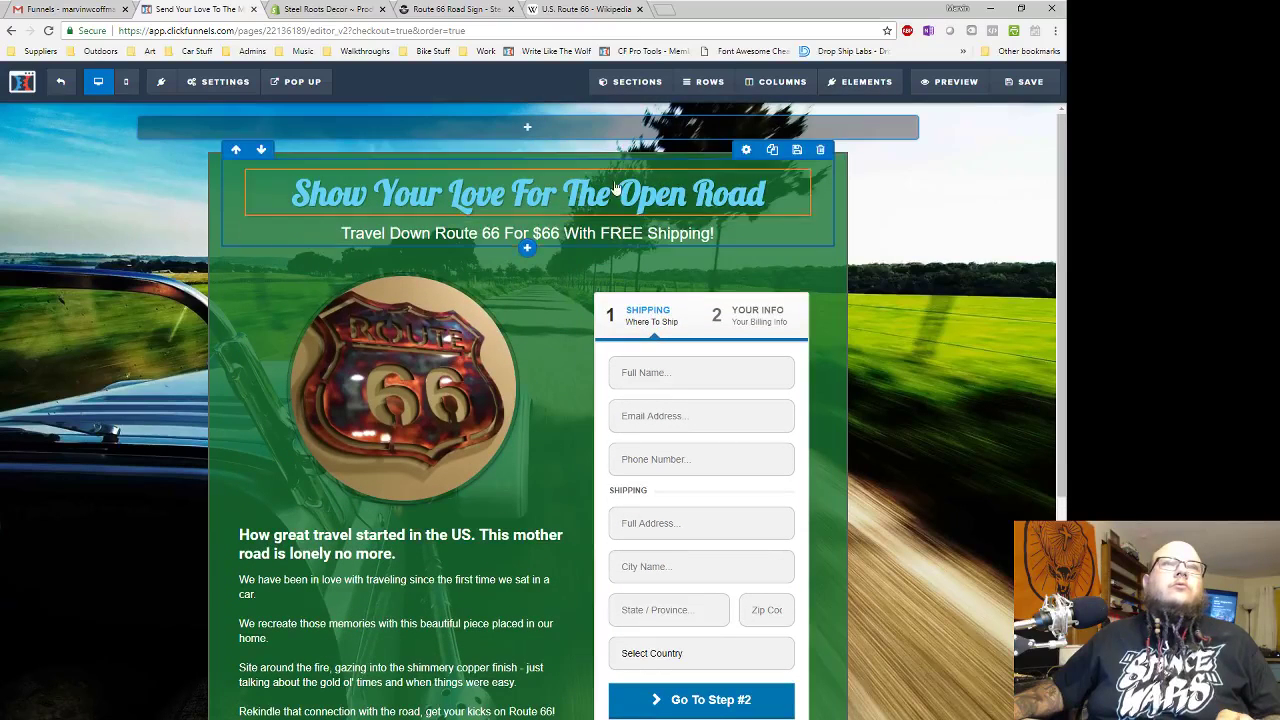
{"action": "key", "text": "ctrl+a"}
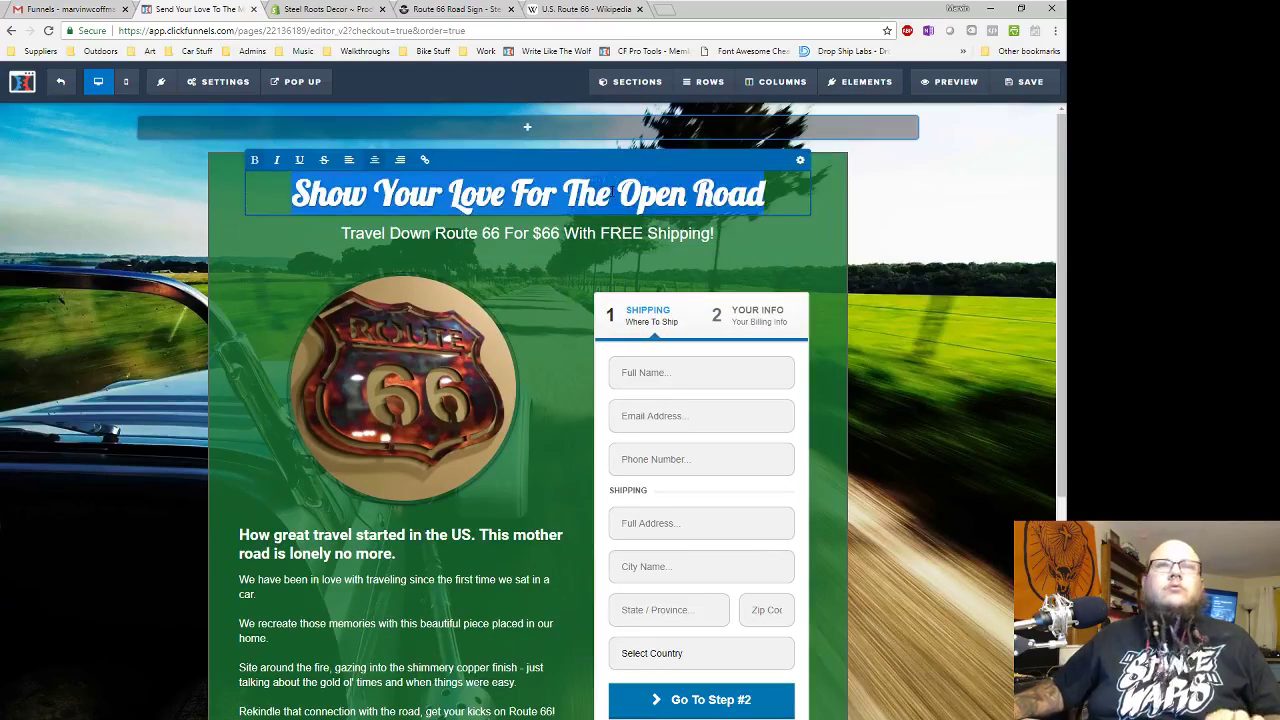
{"action": "scroll", "coordinate": [934, 440], "scroll_direction": "down", "scroll_amount": 6}
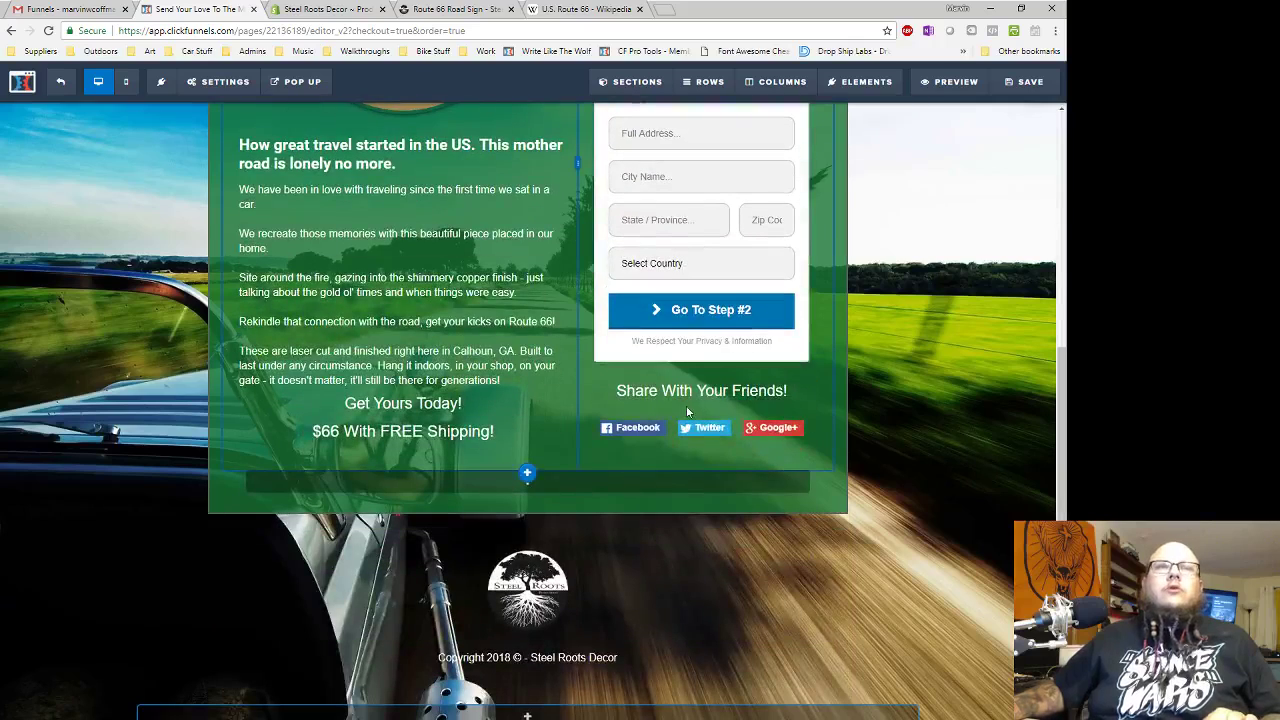
{"action": "left_click", "coordinate": [700, 425]}
{"action": "triple_click", "coordinate": [966, 265]}
{"action": "key", "text": "ctrl+v"}
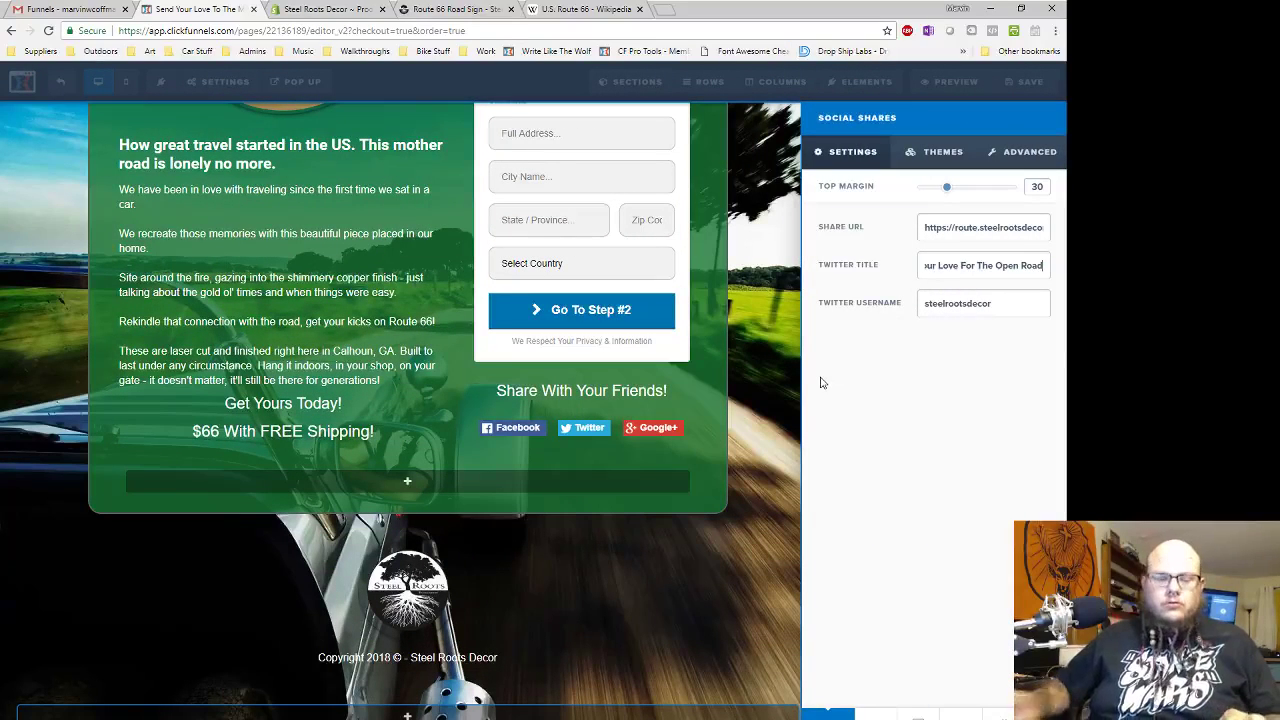
{"action": "type", "text": "!"}
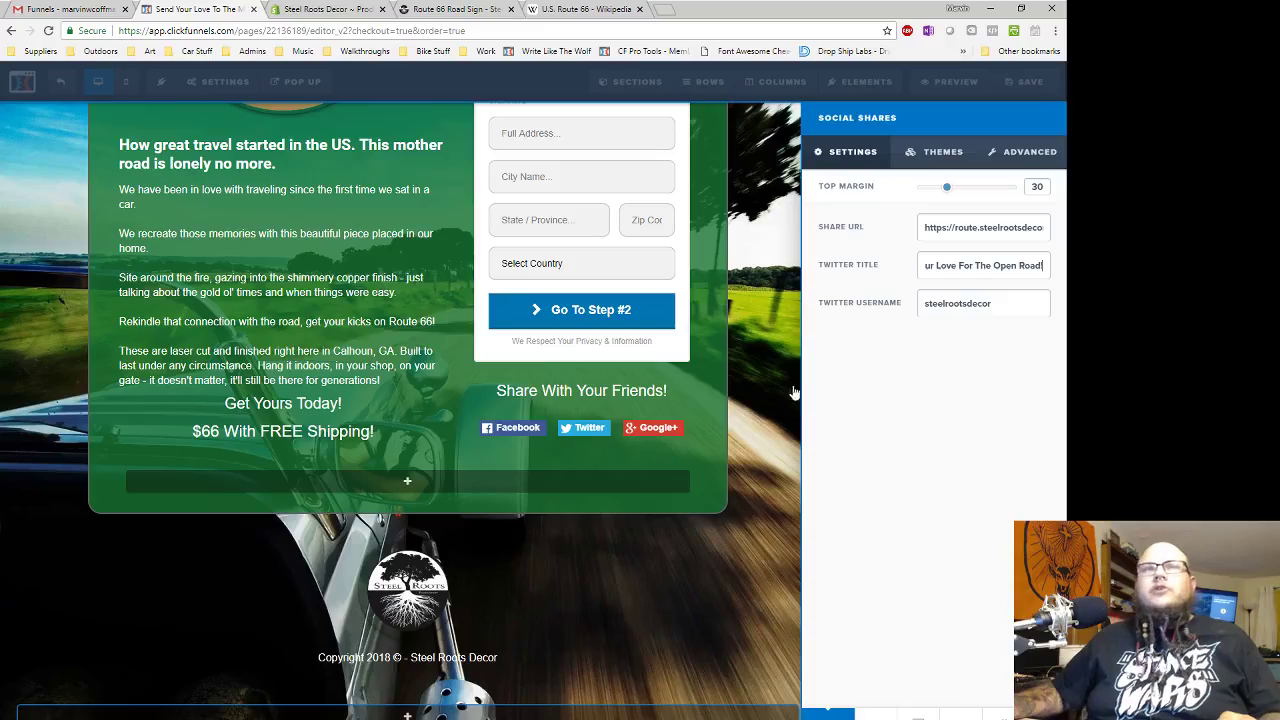
{"action": "left_click", "coordinate": [793, 392]}
{"action": "scroll", "coordinate": [934, 477], "scroll_direction": "up", "scroll_amount": 5}
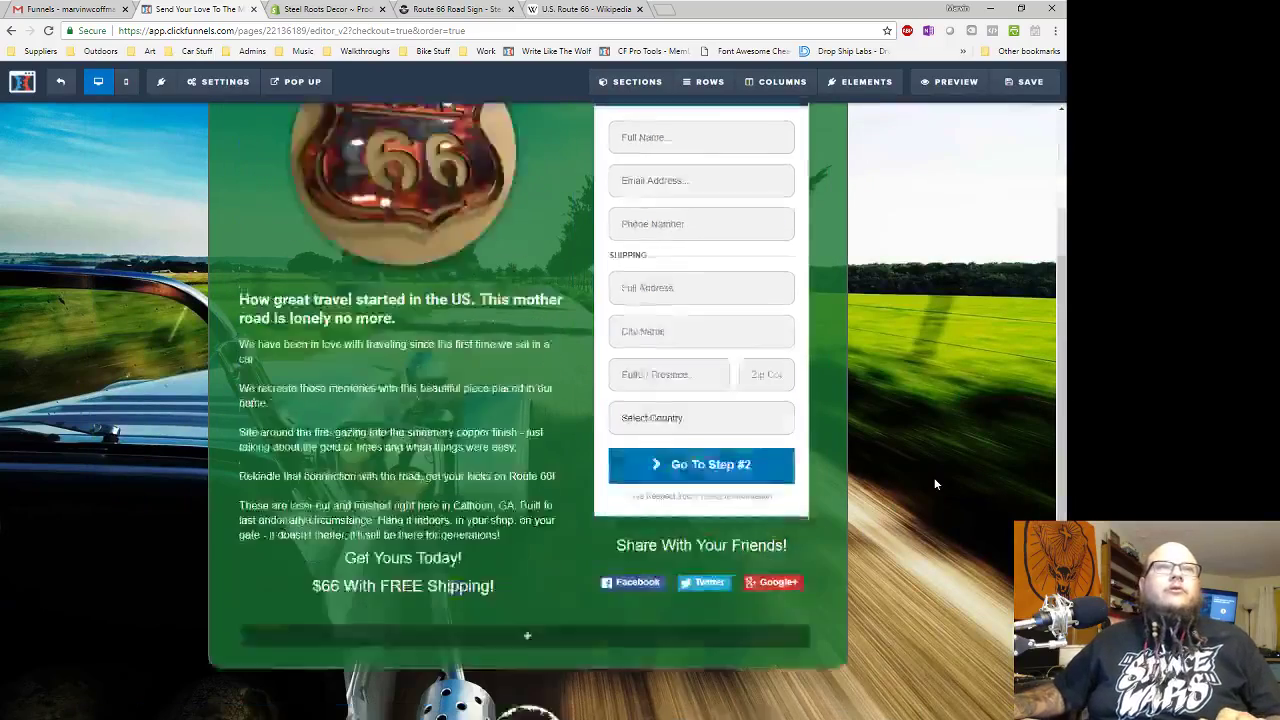
- Connect the page to Steel Roots Mailchimp, adding sign-ups to list Steel Roots (1392) without confirmation email
{"action": "left_click", "coordinate": [225, 115]}
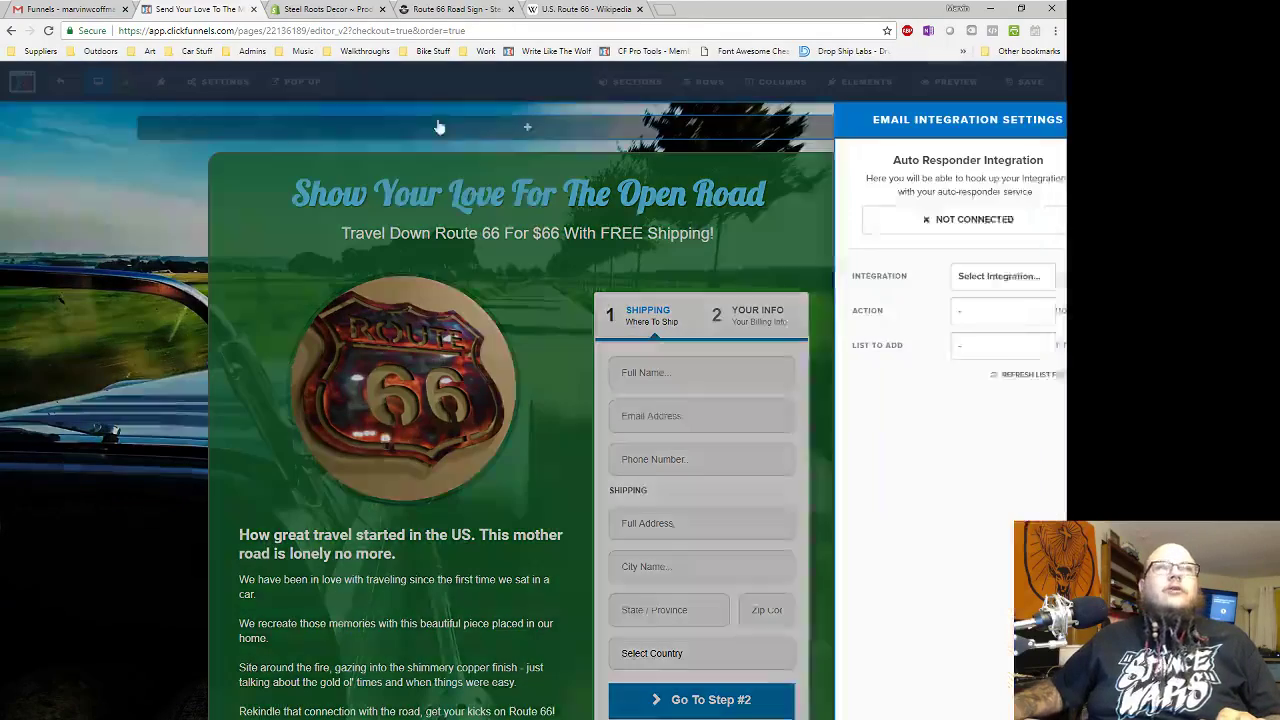
{"action": "left_click", "coordinate": [955, 285]}
{"action": "left_click", "coordinate": [965, 322]}
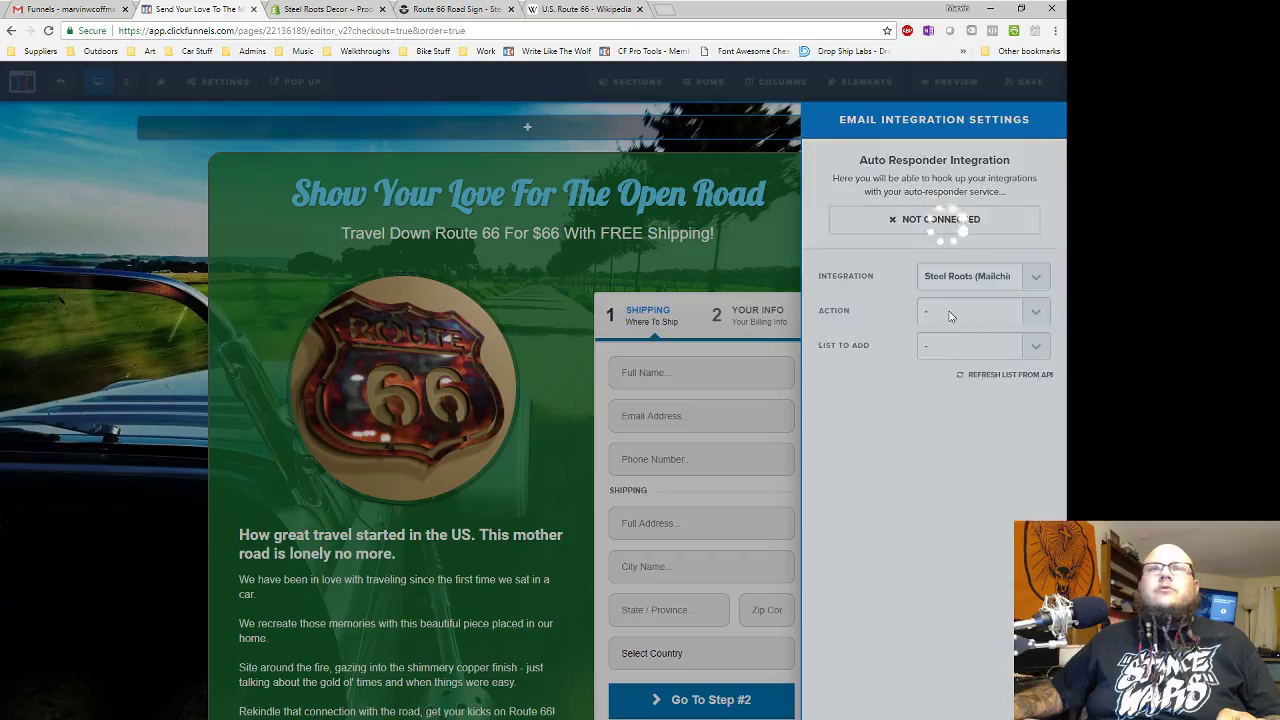
{"action": "left_click", "coordinate": [951, 312]}
{"action": "left_click", "coordinate": [951, 368]}
{"action": "left_click", "coordinate": [960, 345]}
{"action": "left_click", "coordinate": [963, 403]}
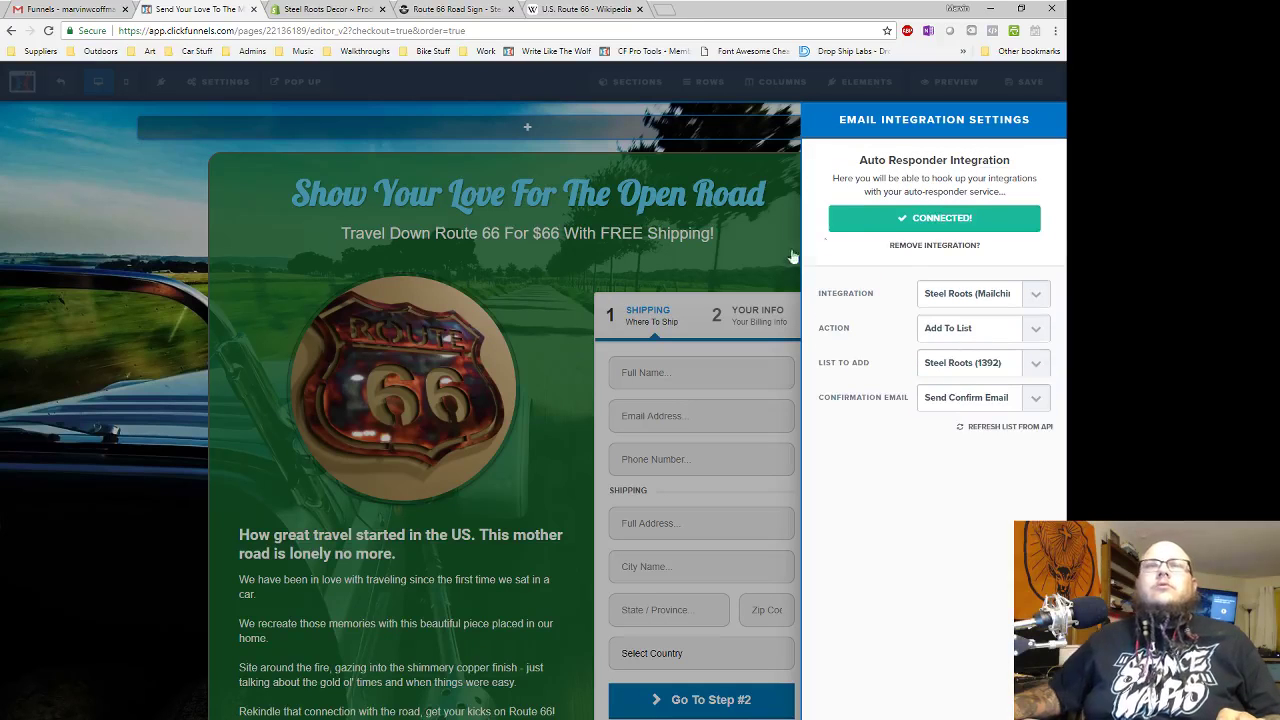
{"action": "left_click", "coordinate": [975, 397]}
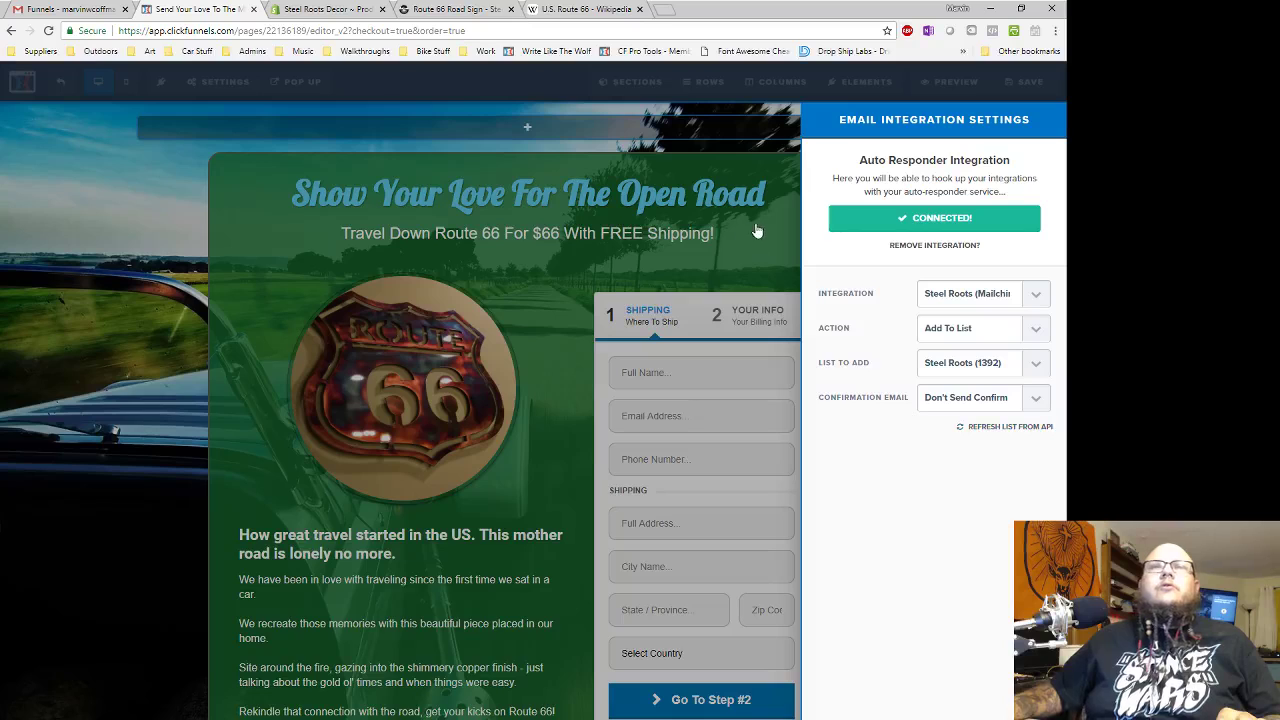
{"action": "left_click", "coordinate": [560, 250]}
{"action": "left_click", "coordinate": [216, 84]}
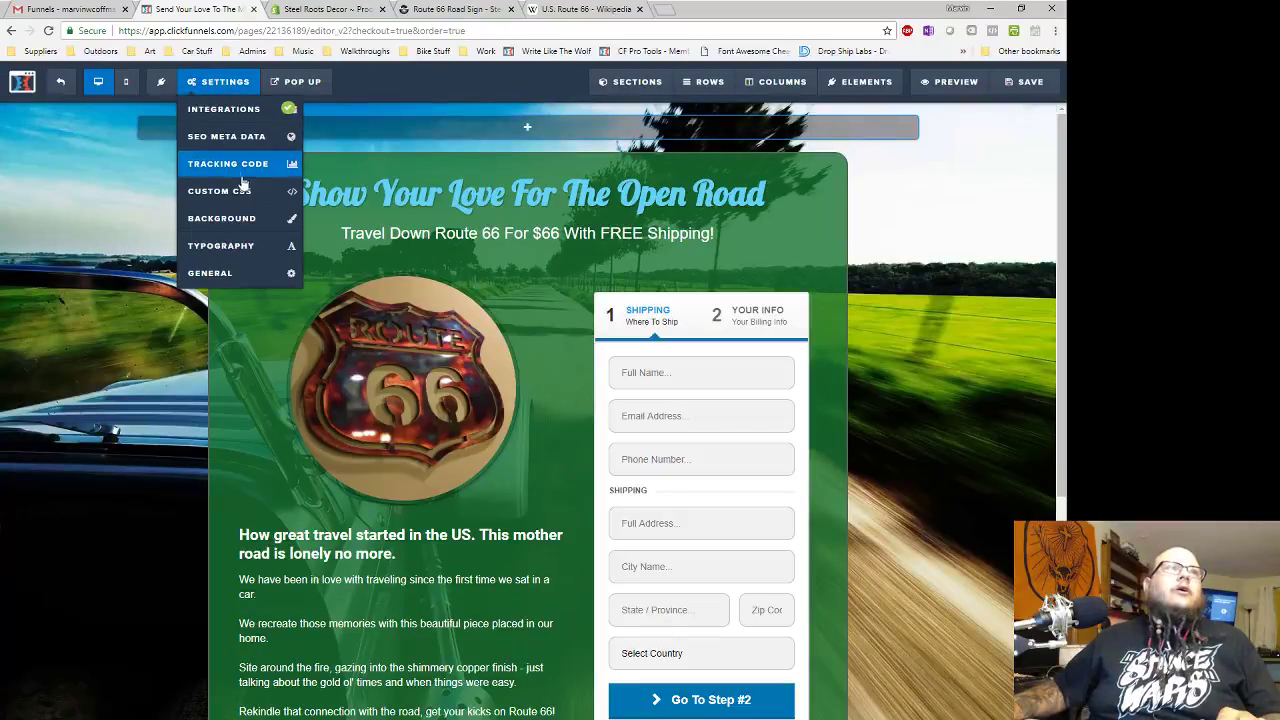
{"action": "left_click", "coordinate": [228, 164]}
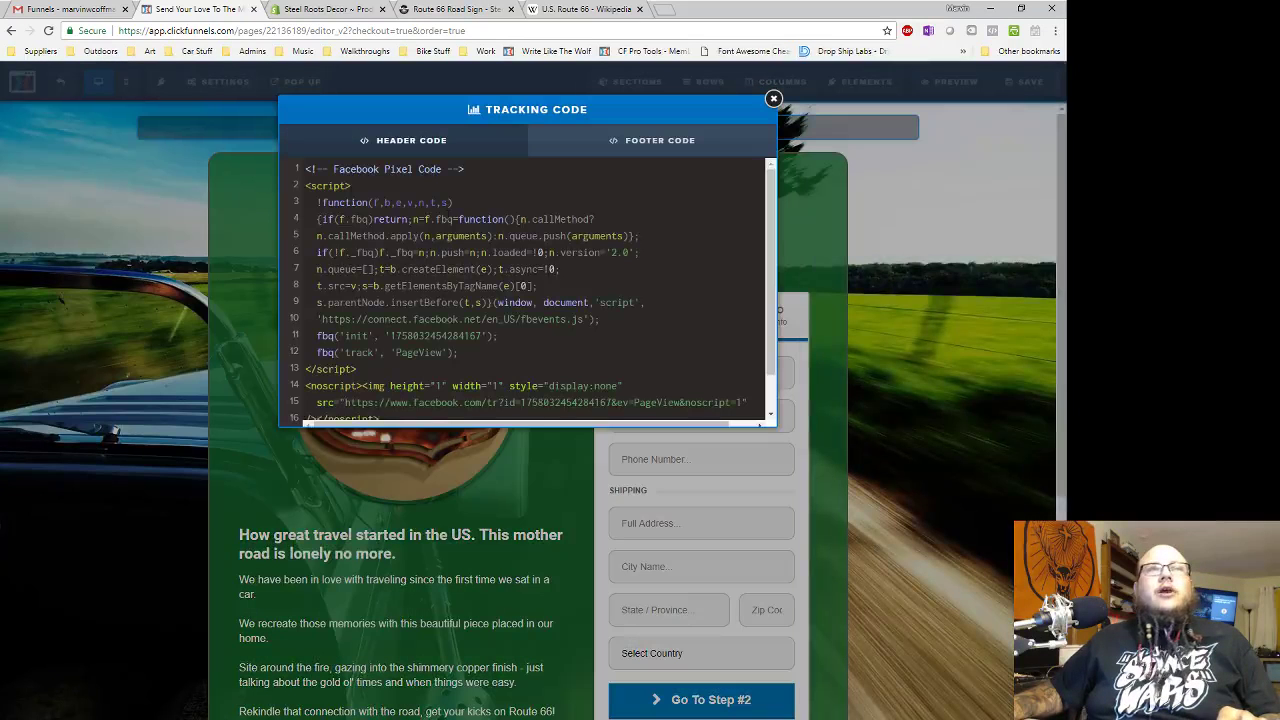
{"action": "scroll", "coordinate": [578, 199], "scroll_direction": "down", "scroll_amount": 3}
{"action": "left_click", "coordinate": [694, 148]}
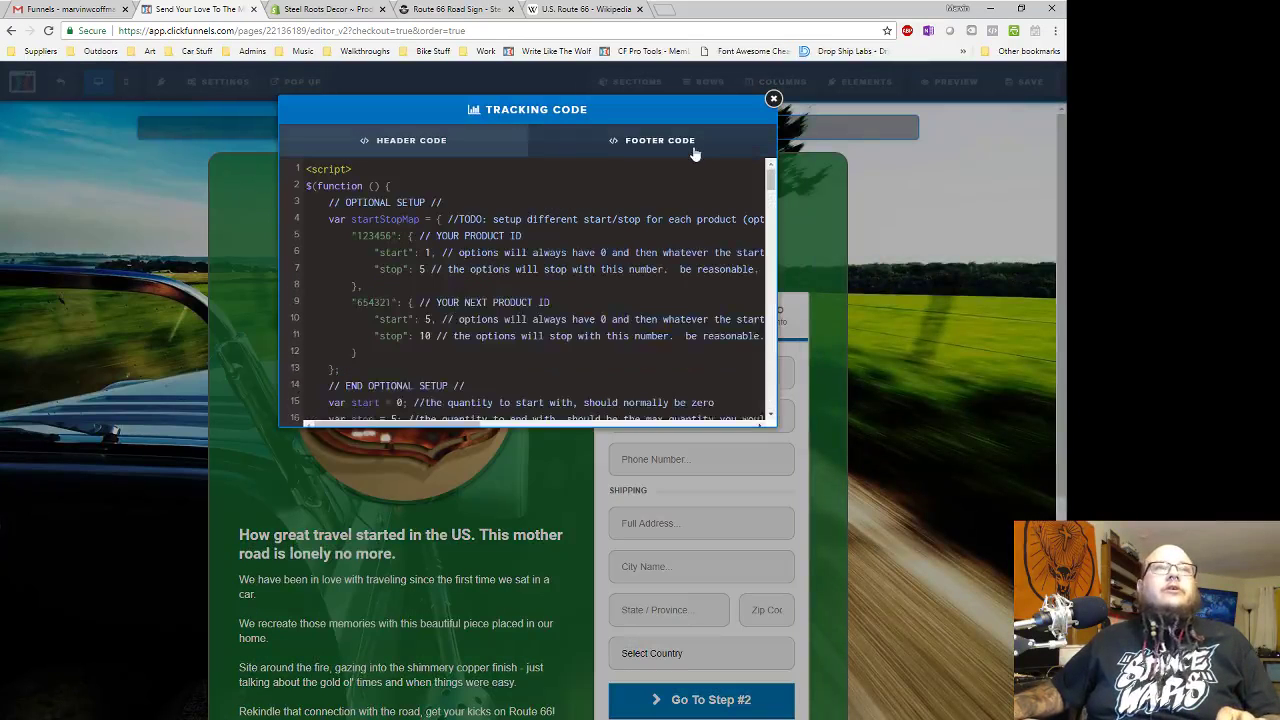
{"action": "scroll", "coordinate": [573, 200], "scroll_direction": "down", "scroll_amount": 20}
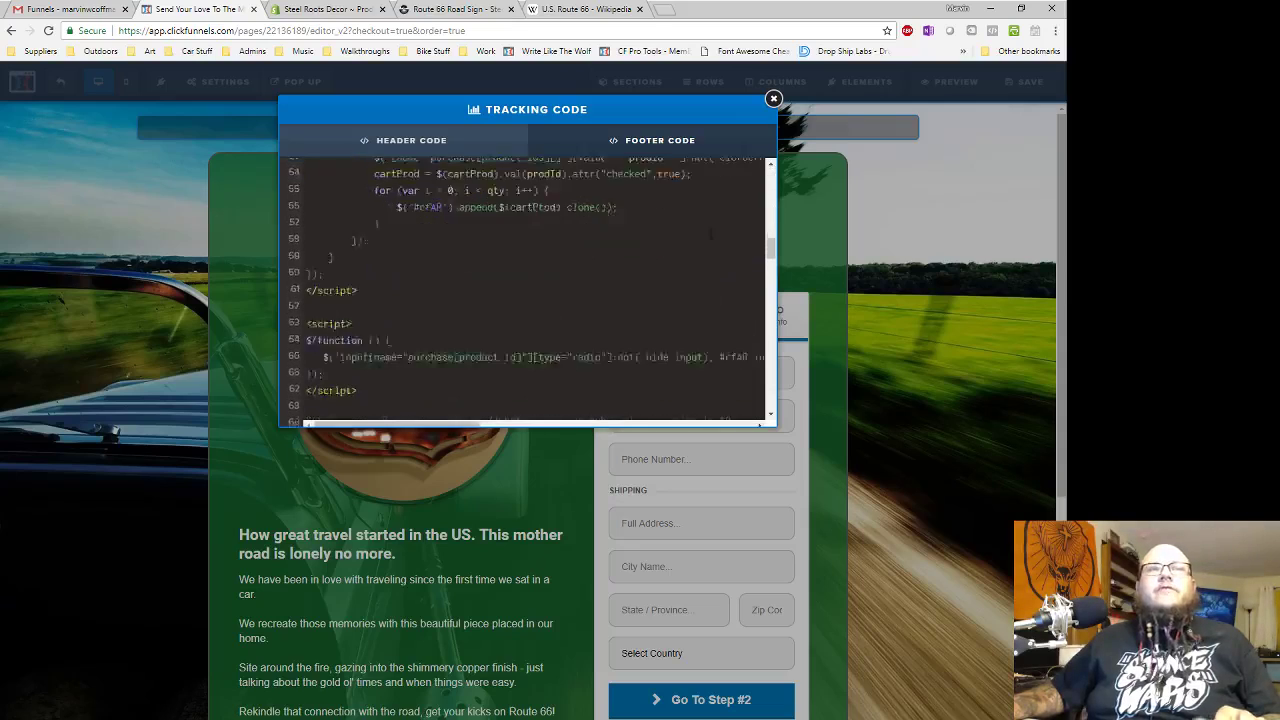
{"action": "left_click", "coordinate": [773, 99]}
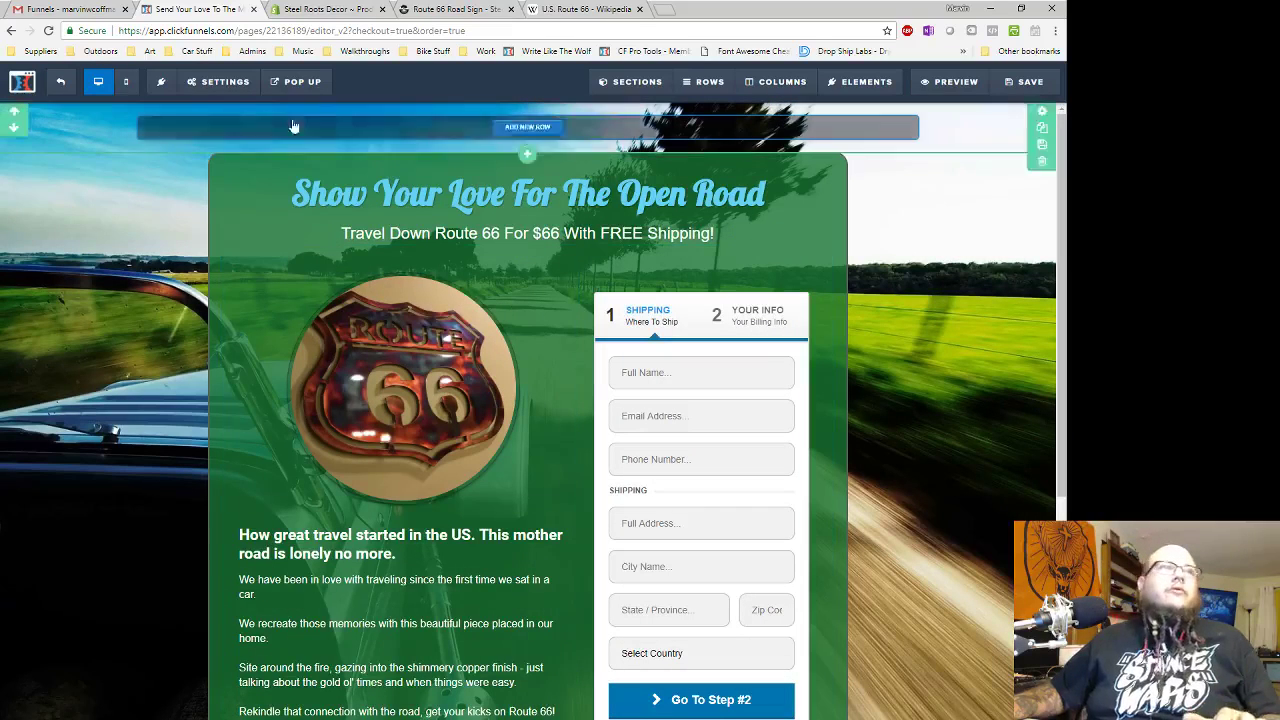
{"action": "mouse_move", "coordinate": [230, 90]}
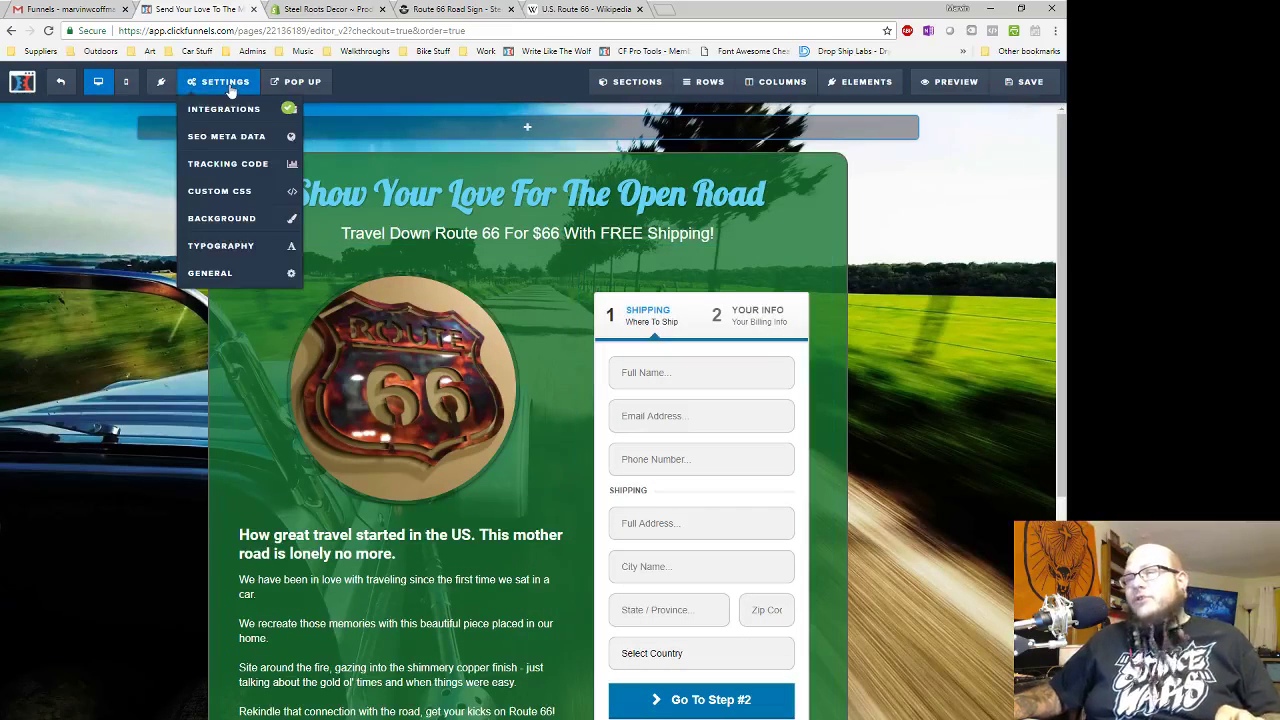
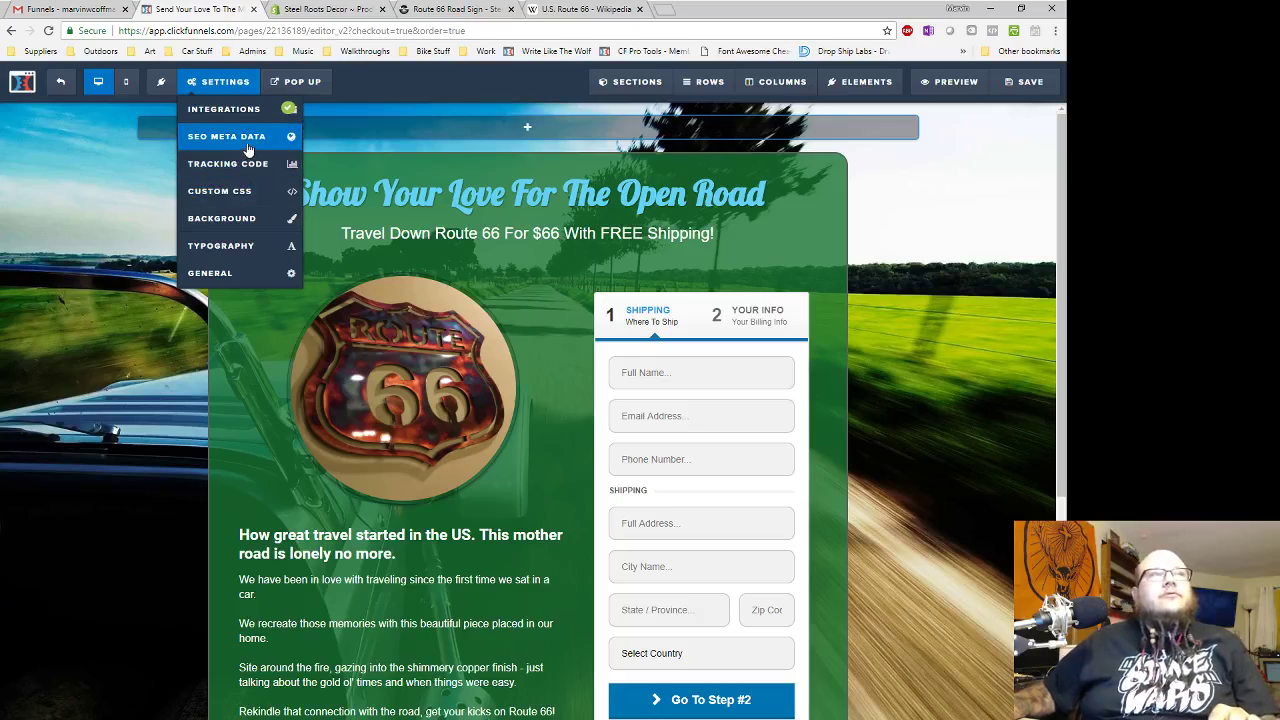
- Set the SEO title to the copied Open Road headline followed by '!'
{"action": "left_click", "coordinate": [245, 136]}
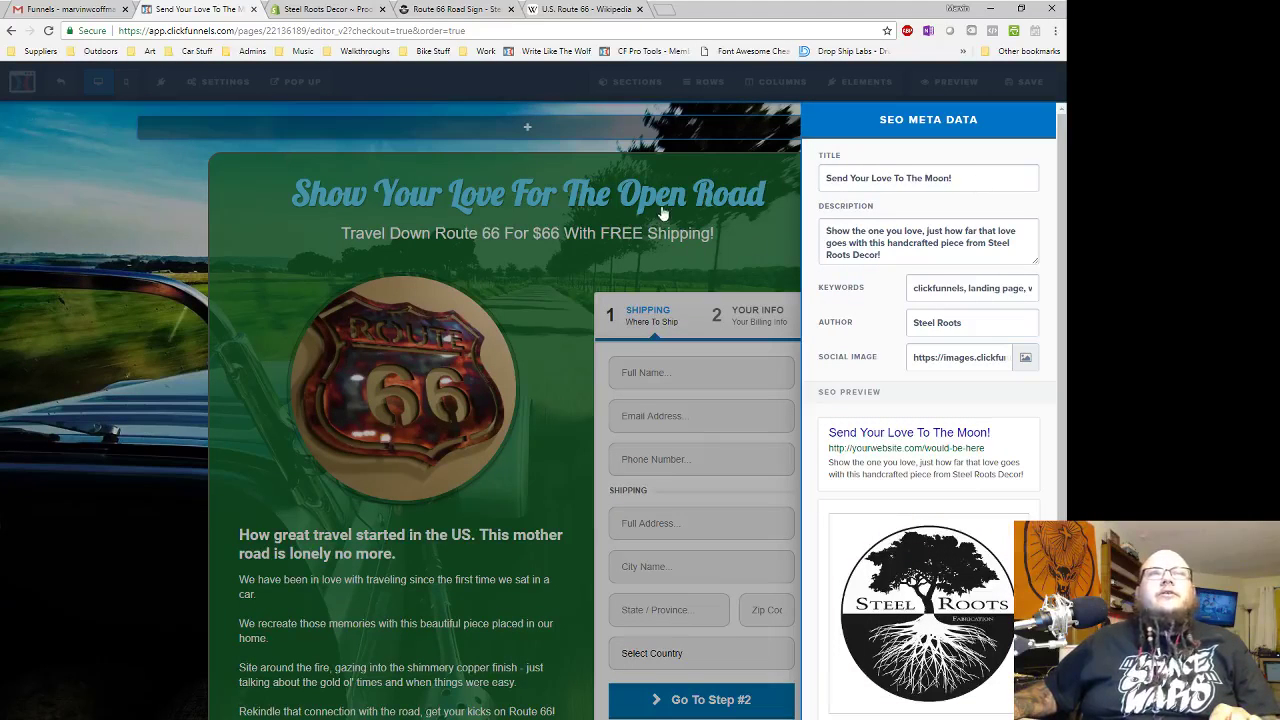
{"action": "left_click", "coordinate": [662, 213]}
{"action": "triple_click", "coordinate": [708, 199]}
{"action": "key", "text": "ctrl+c"}
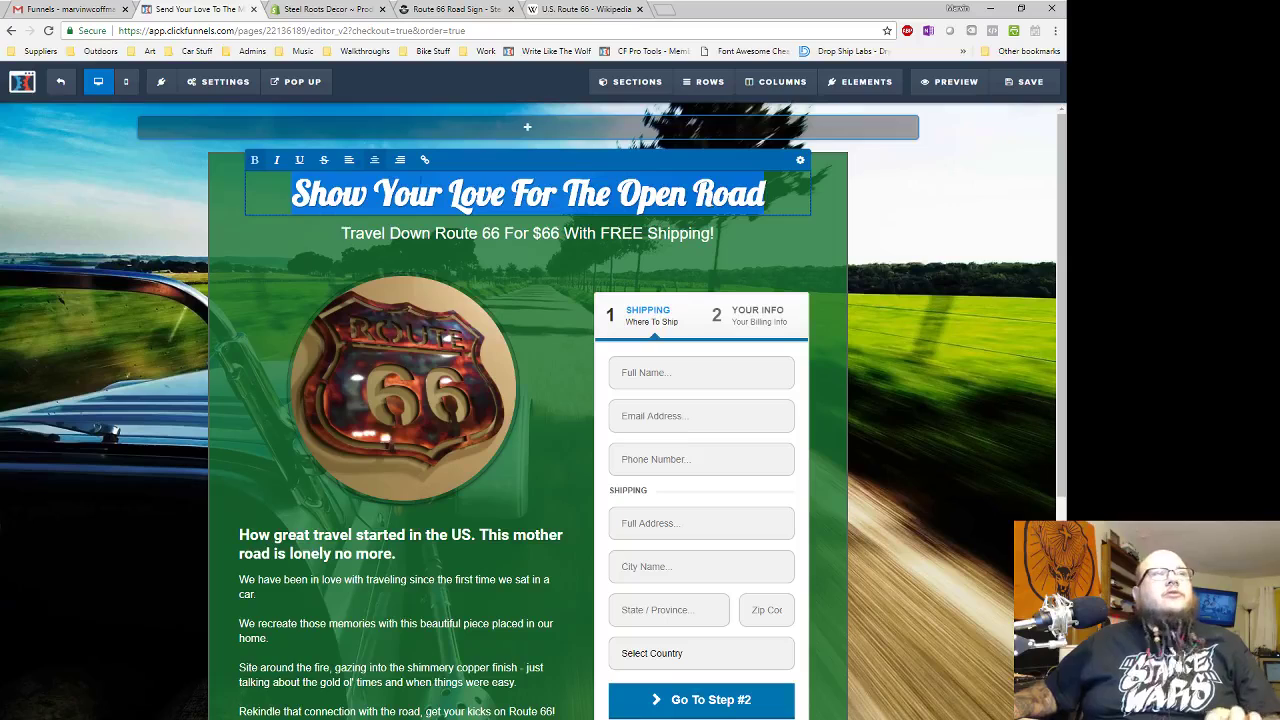
{"action": "left_click", "coordinate": [218, 81]}
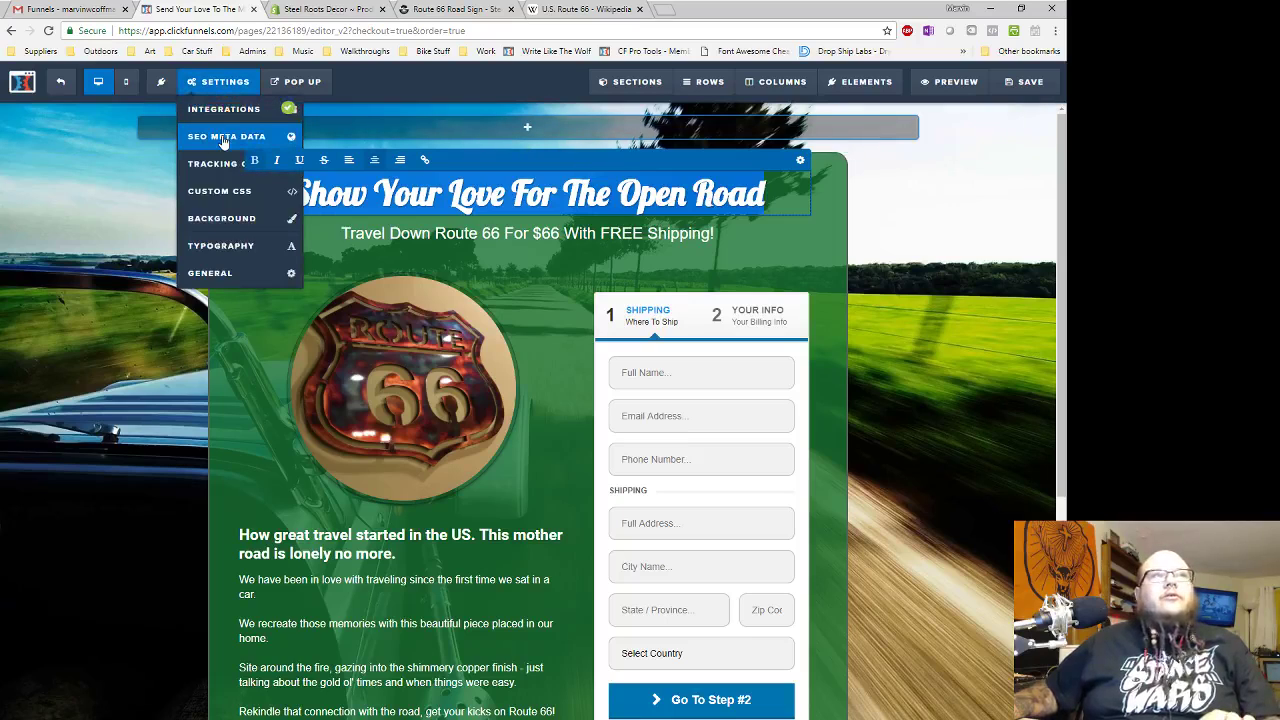
{"action": "left_click", "coordinate": [222, 137]}
{"action": "left_click", "coordinate": [971, 177]}
{"action": "key", "text": "ctrl+a"}
{"action": "key", "text": "ctrl+v"}
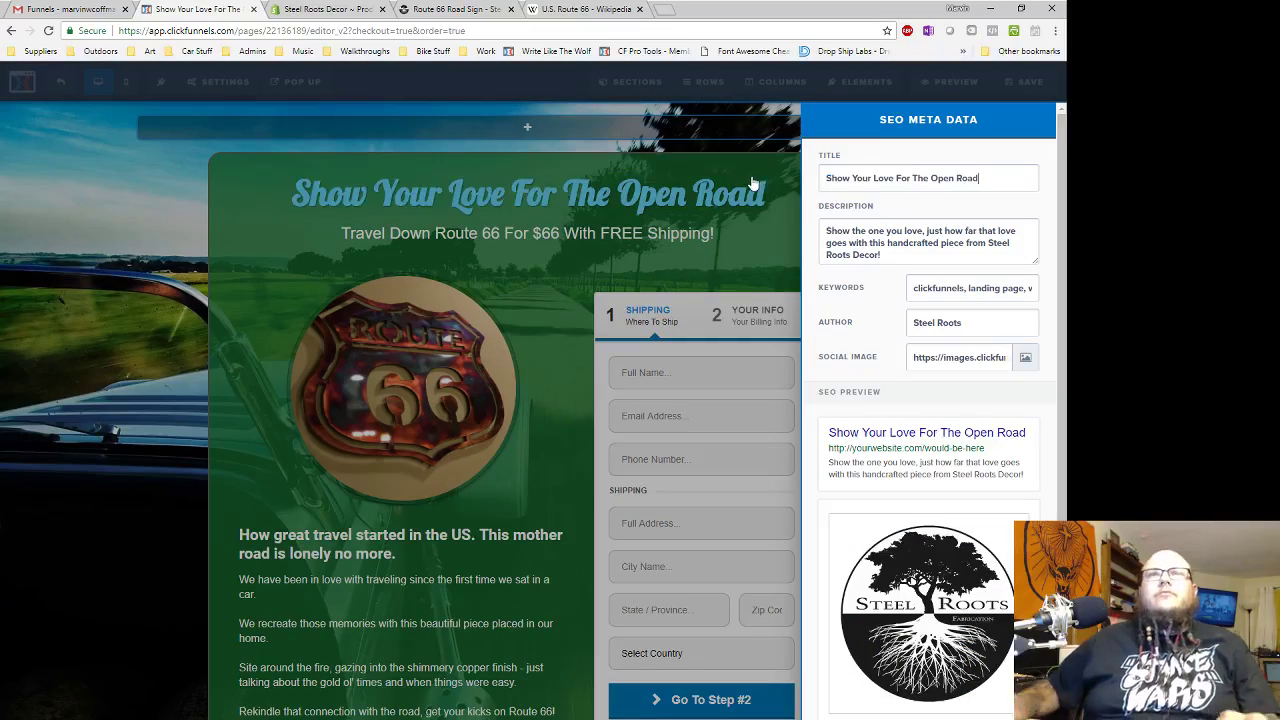
{"action": "type", "text": "!"}
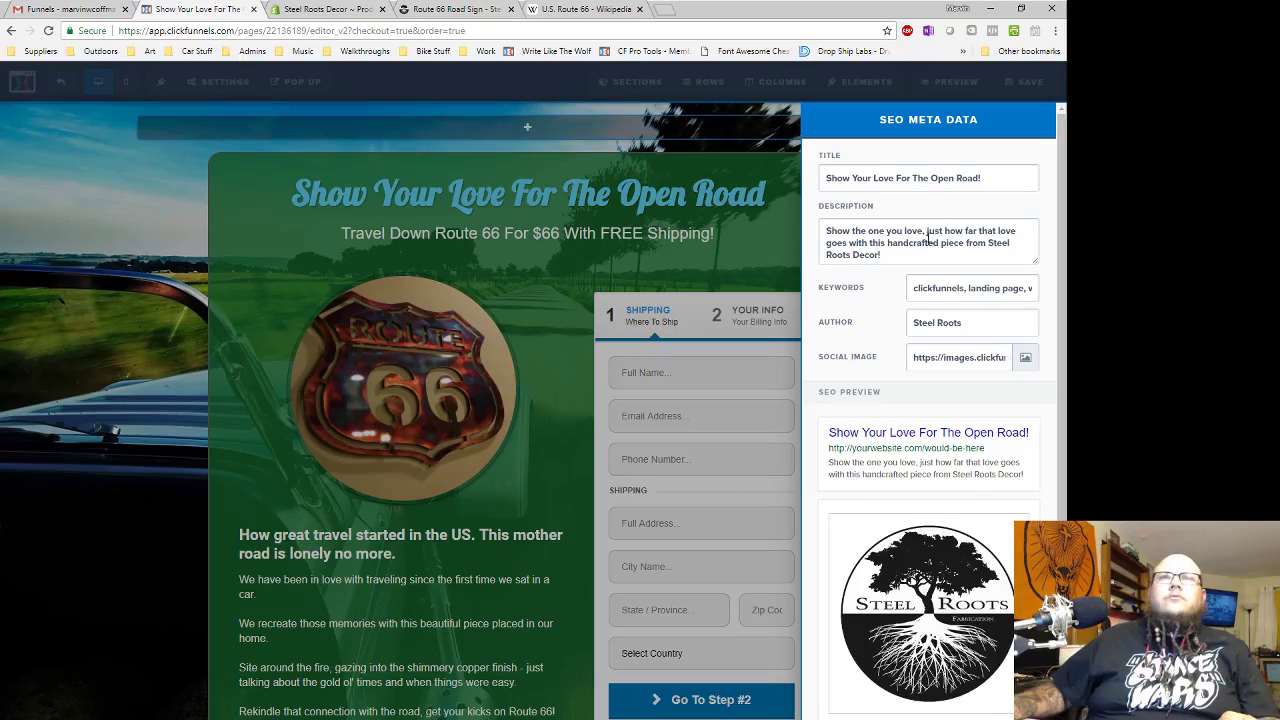
{"action": "left_click", "coordinate": [462, 590]}
- Start the SEO description with the copied Route 66 'Rekindle that connection with the road,' line
{"action": "scroll", "coordinate": [462, 590], "scroll_direction": "down", "scroll_amount": 2}
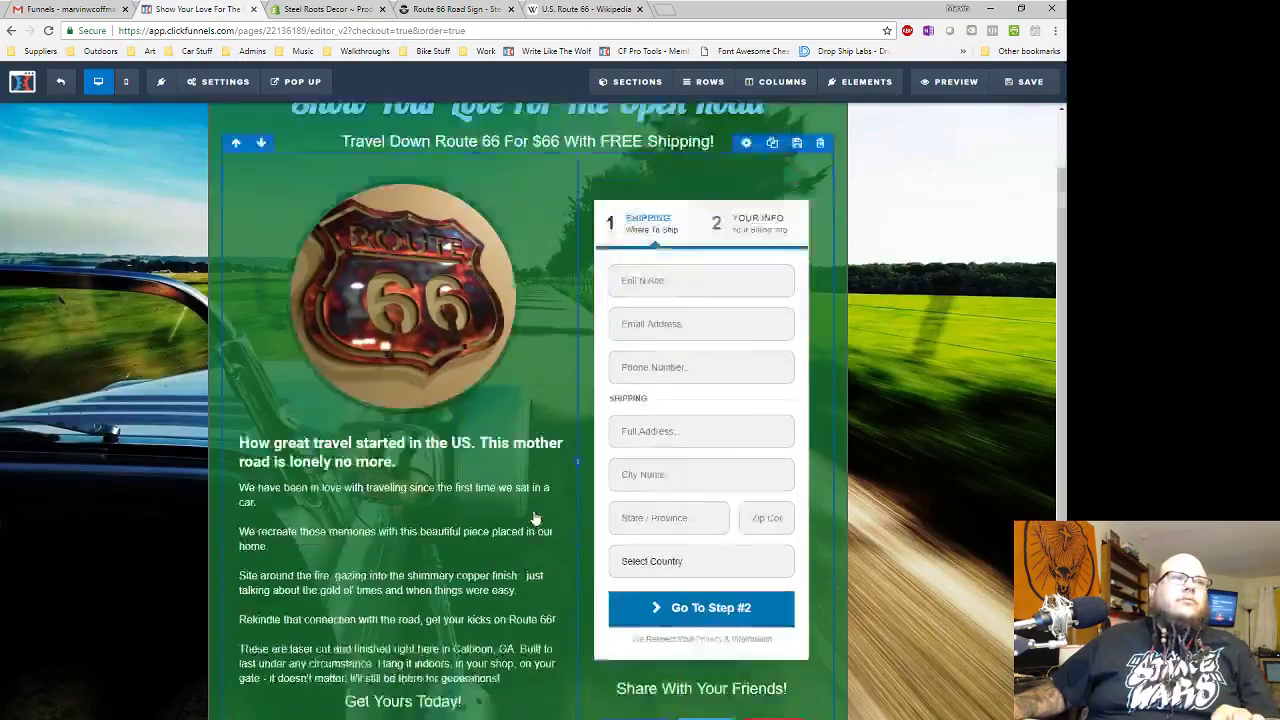
{"action": "left_click", "coordinate": [481, 513]}
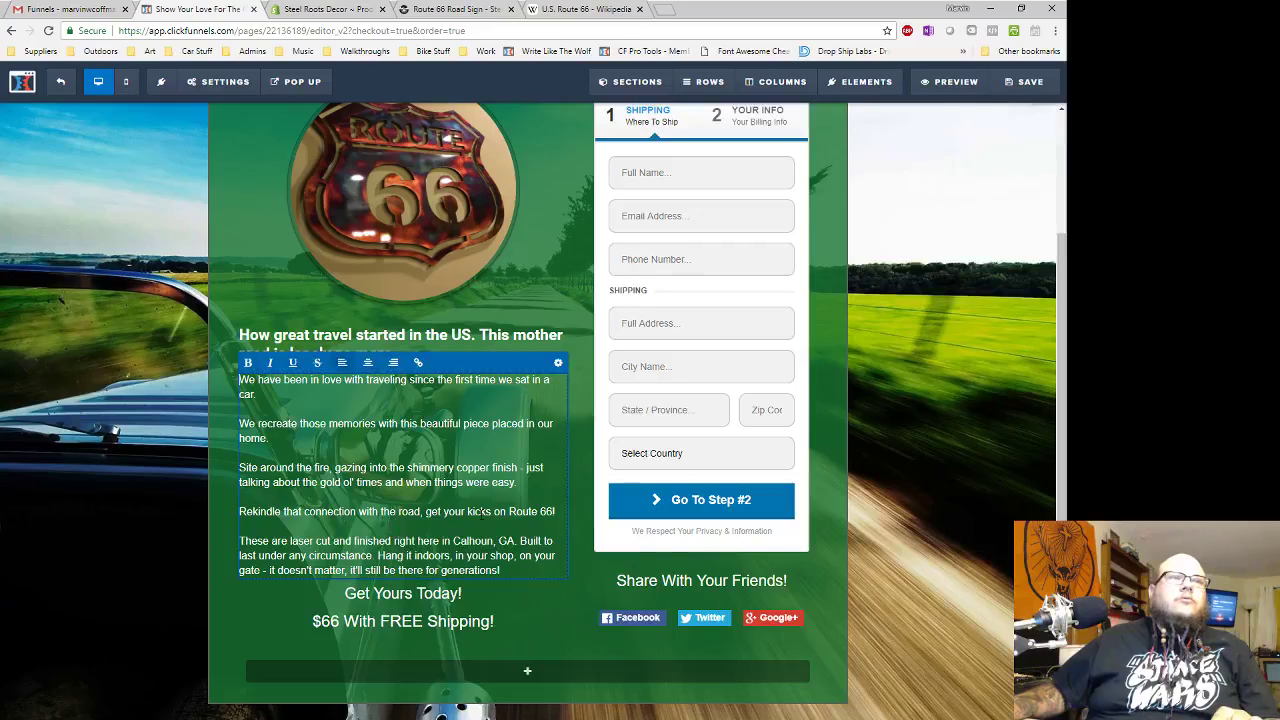
{"action": "triple_click", "coordinate": [481, 512]}
{"action": "key", "text": "ctrl+c"}
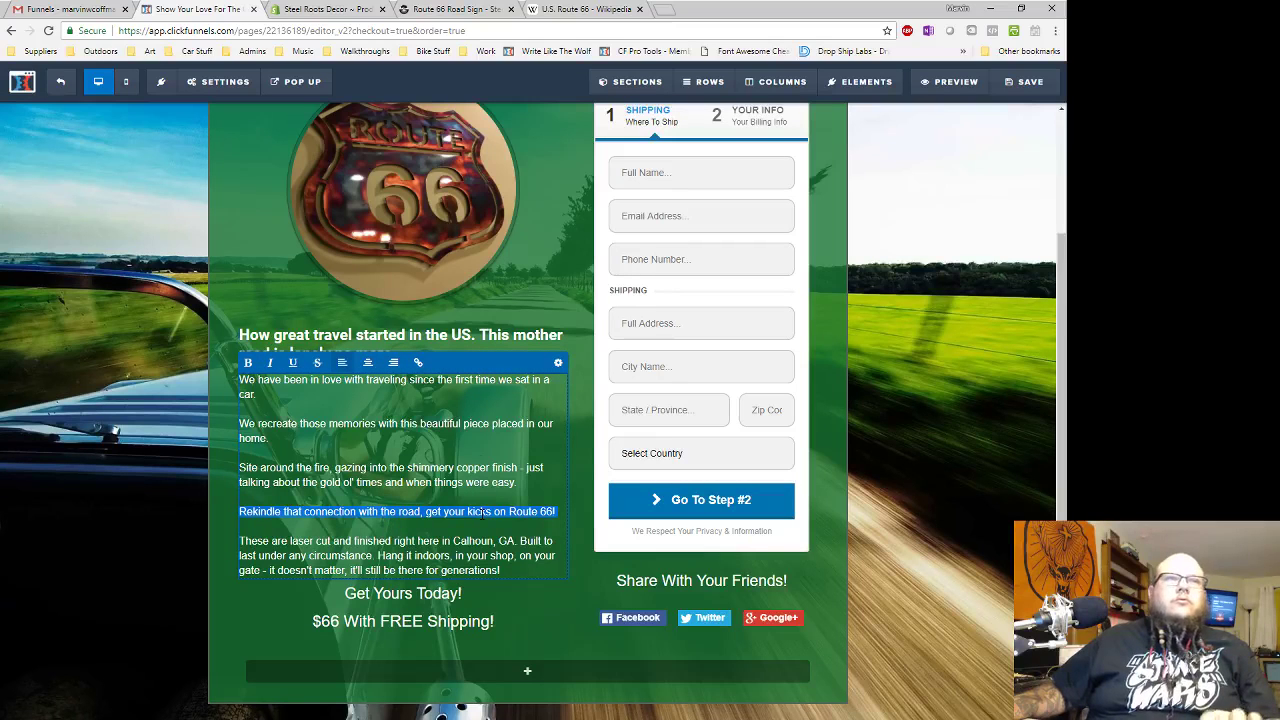
{"action": "left_click", "coordinate": [218, 81]}
{"action": "left_click", "coordinate": [225, 131]}
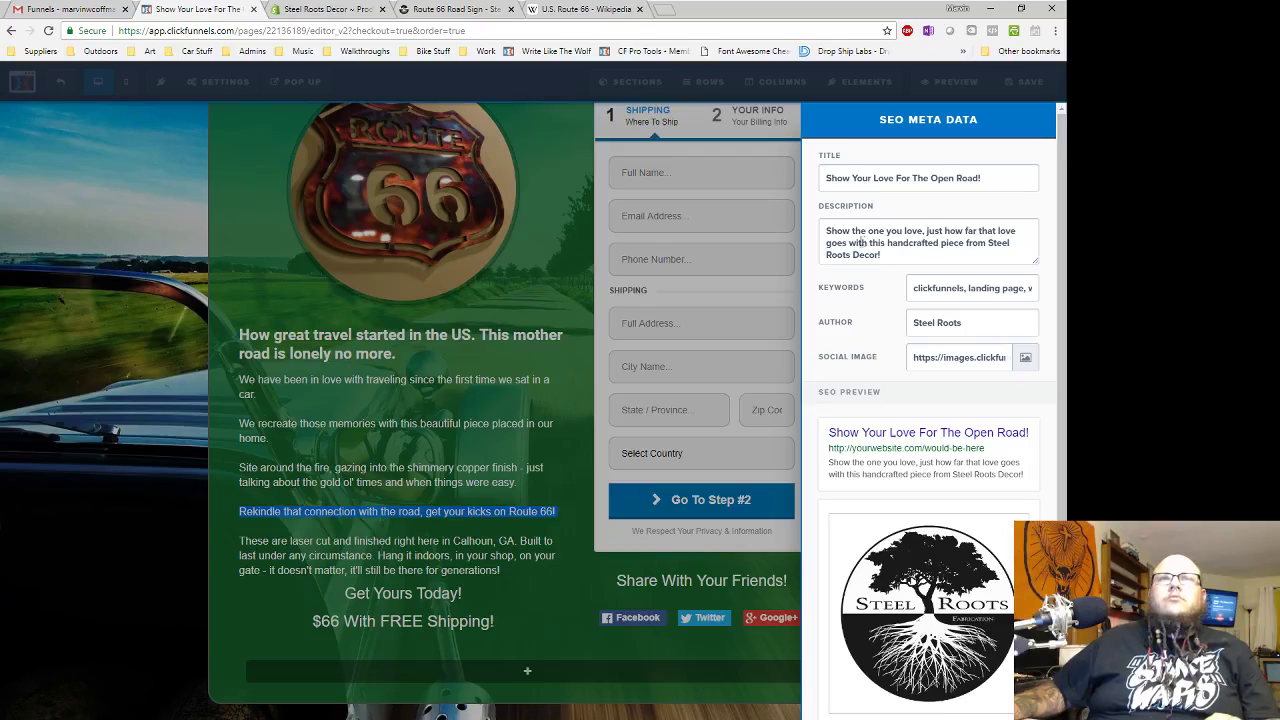
{"action": "left_click_drag", "start_coordinate": [863, 242], "coordinate": [803, 228]}
{"action": "key", "text": "ctrl+v"}
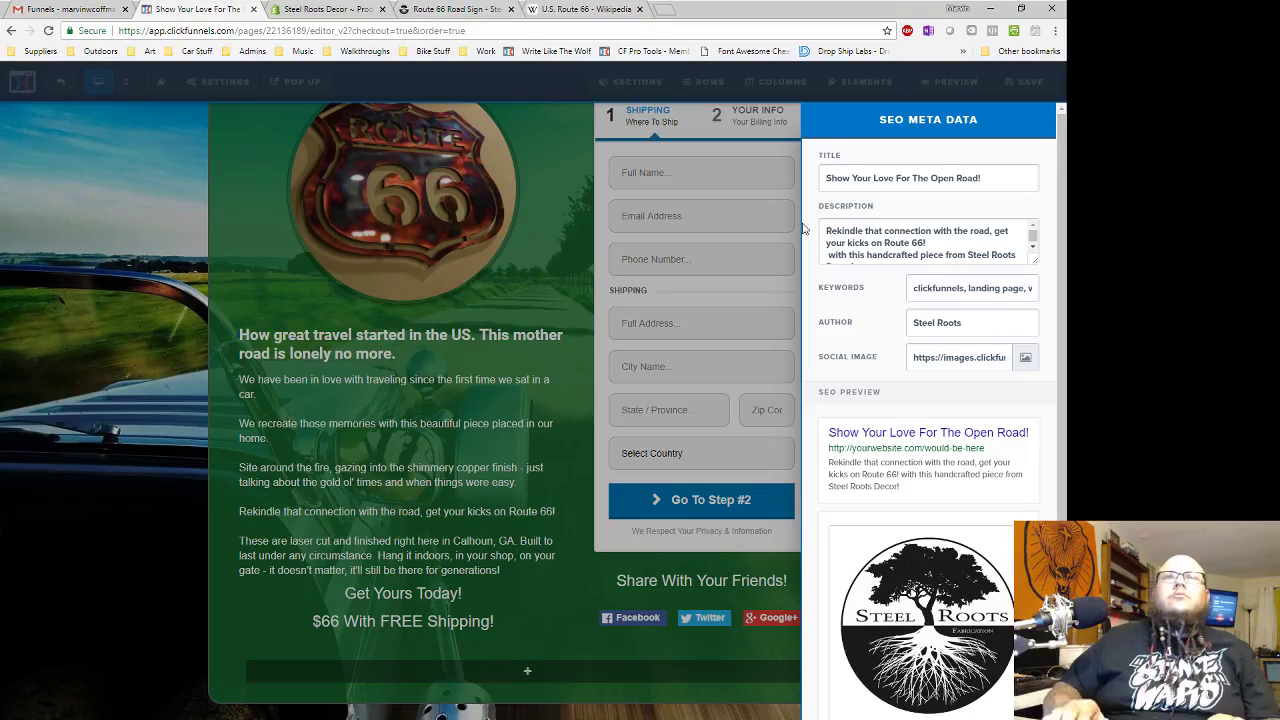
{"action": "key", "text": "BackSpace"}
{"action": "key", "text": "BackSpace"}
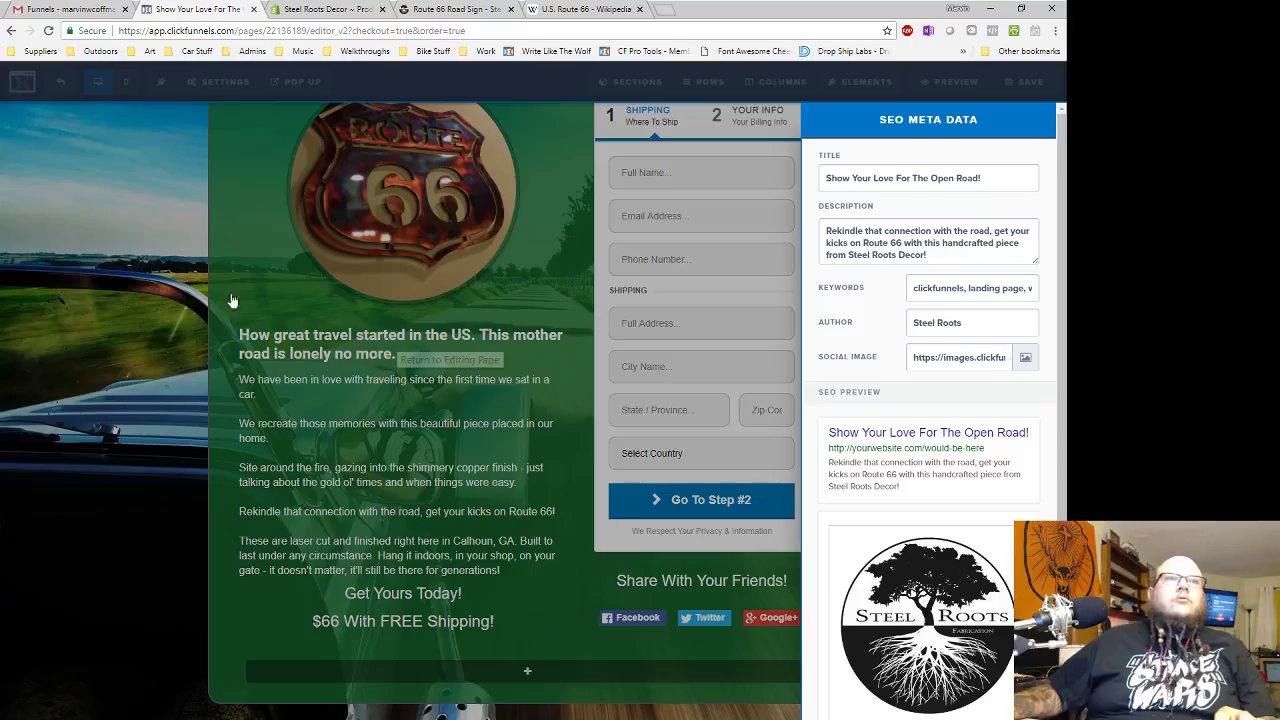
{"action": "left_click", "coordinate": [308, 311]}
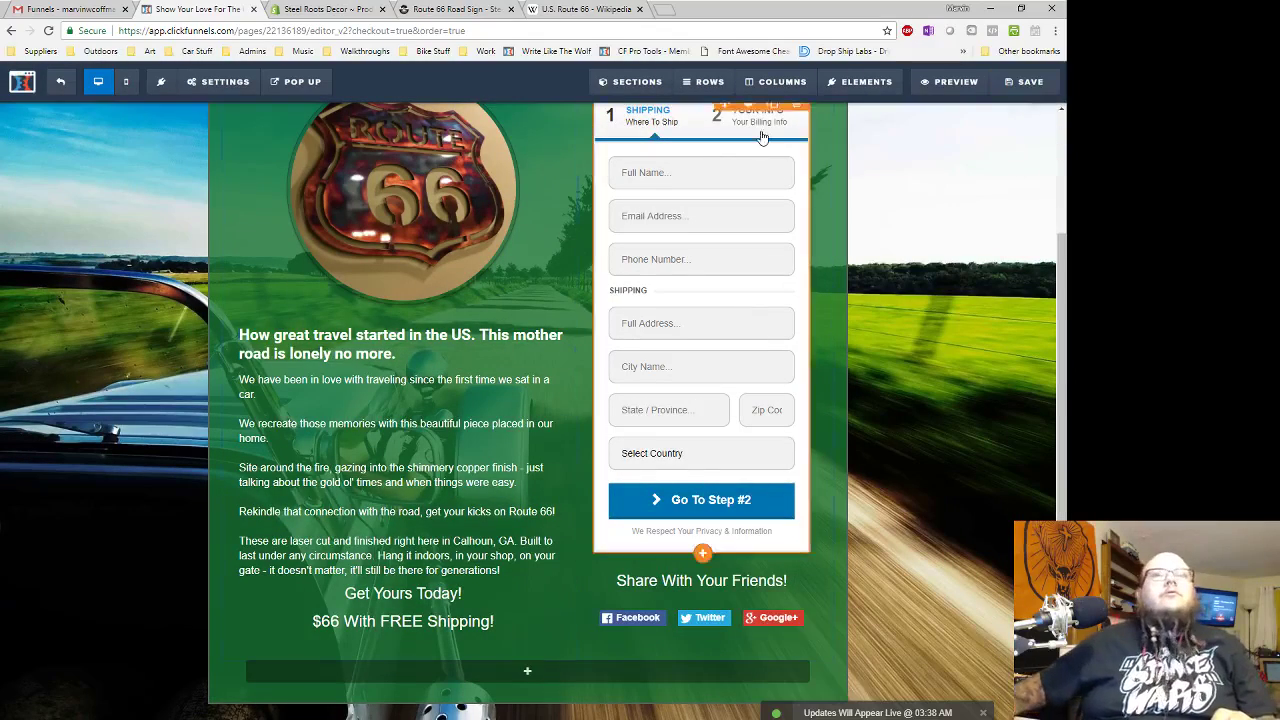
{"action": "scroll", "coordinate": [762, 137], "scroll_direction": "down", "scroll_amount": 3}
{"action": "scroll", "coordinate": [762, 137], "scroll_direction": "up", "scroll_amount": 5}
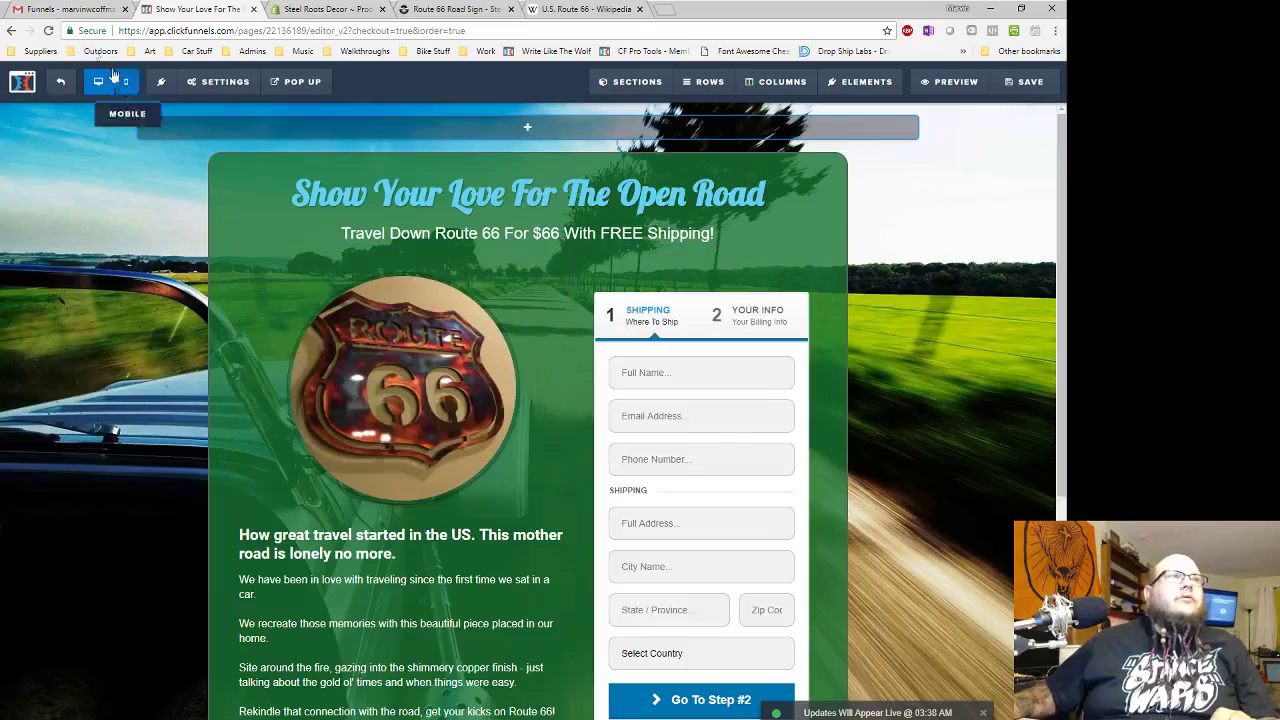
- Open the Route 66 Thanks step's page in the editor
{"action": "left_click", "coordinate": [60, 81]}
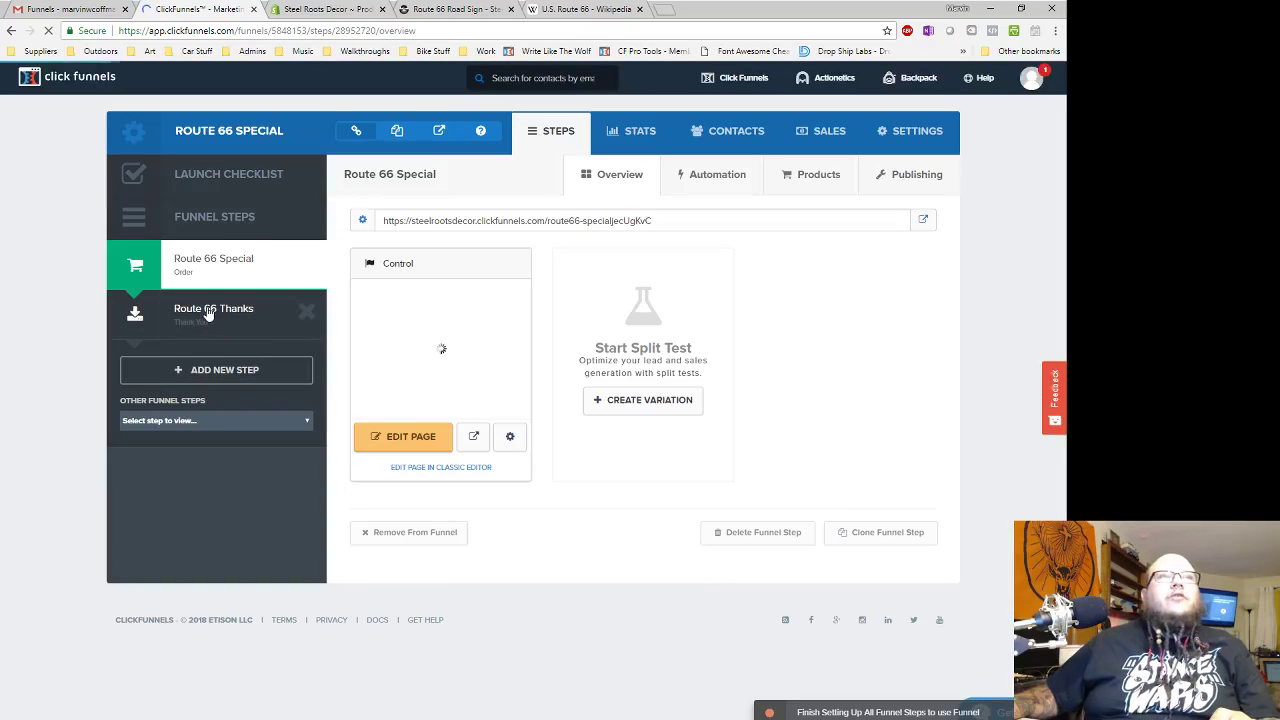
{"action": "left_click", "coordinate": [207, 313]}
{"action": "left_click", "coordinate": [424, 450]}
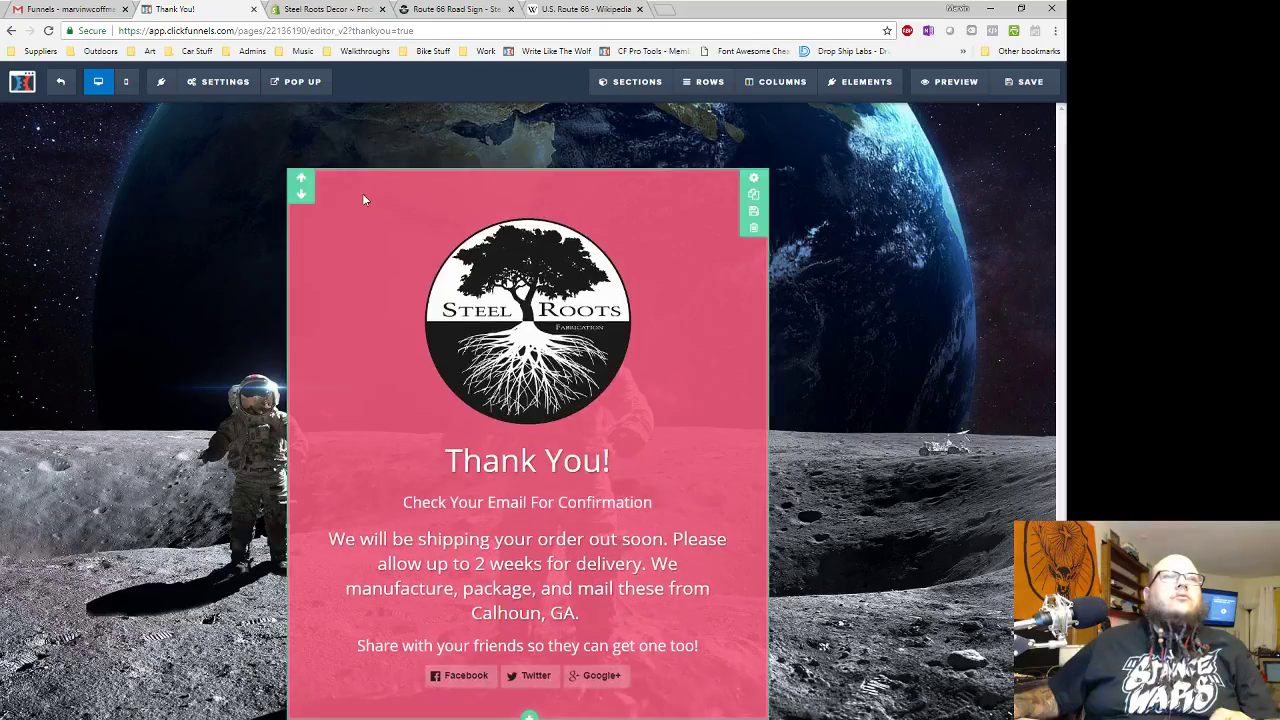
- Replace the moon page background with the car-on-the-road photo
{"action": "left_click", "coordinate": [225, 82]}
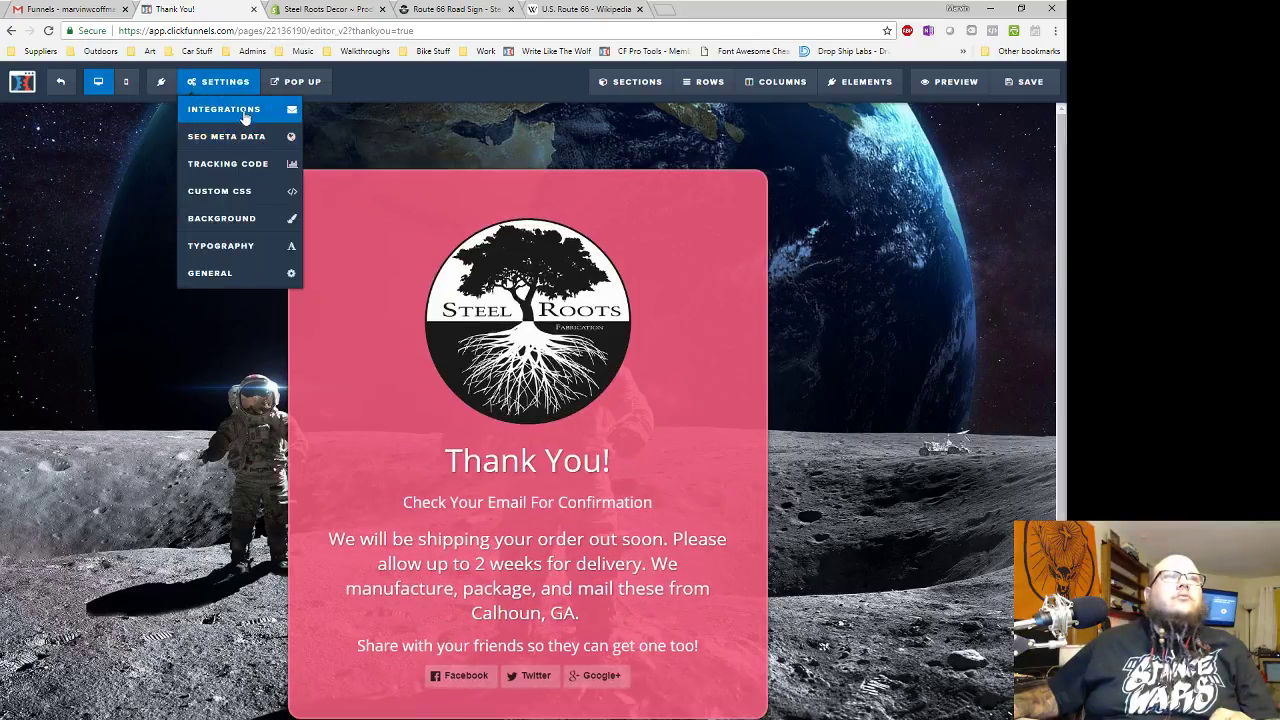
{"action": "left_click", "coordinate": [230, 220]}
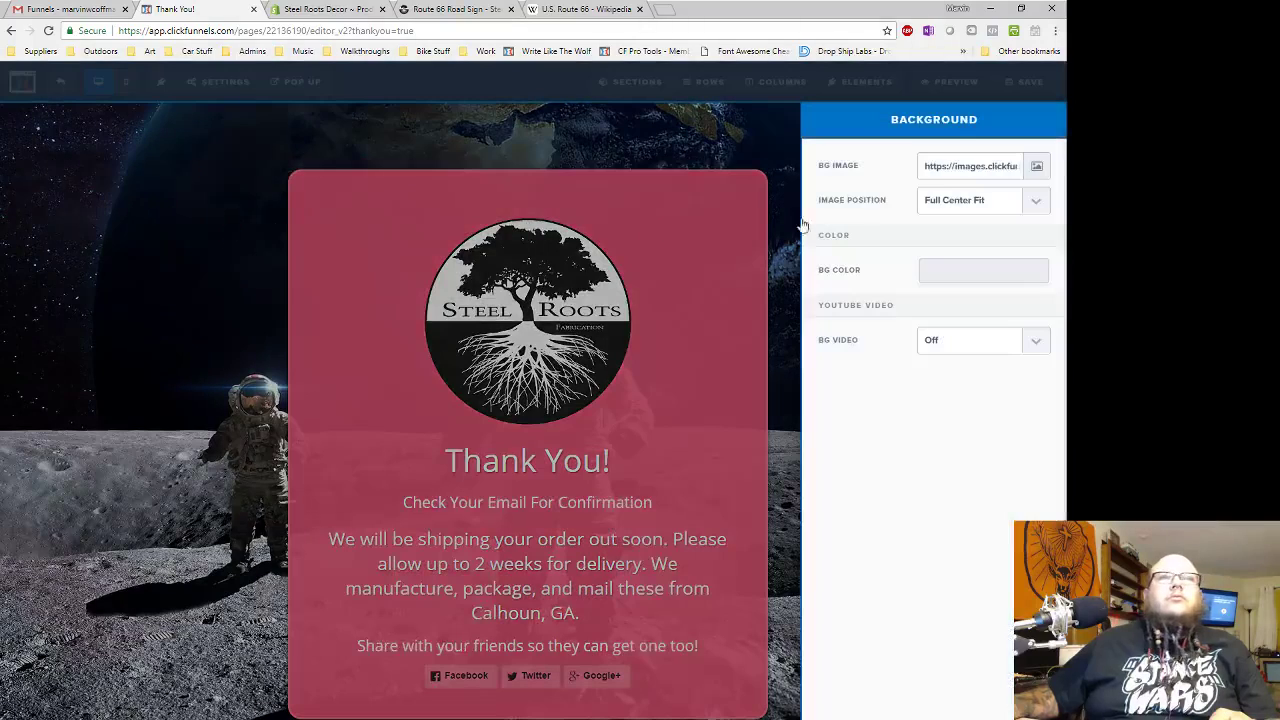
{"action": "left_click", "coordinate": [1037, 166]}
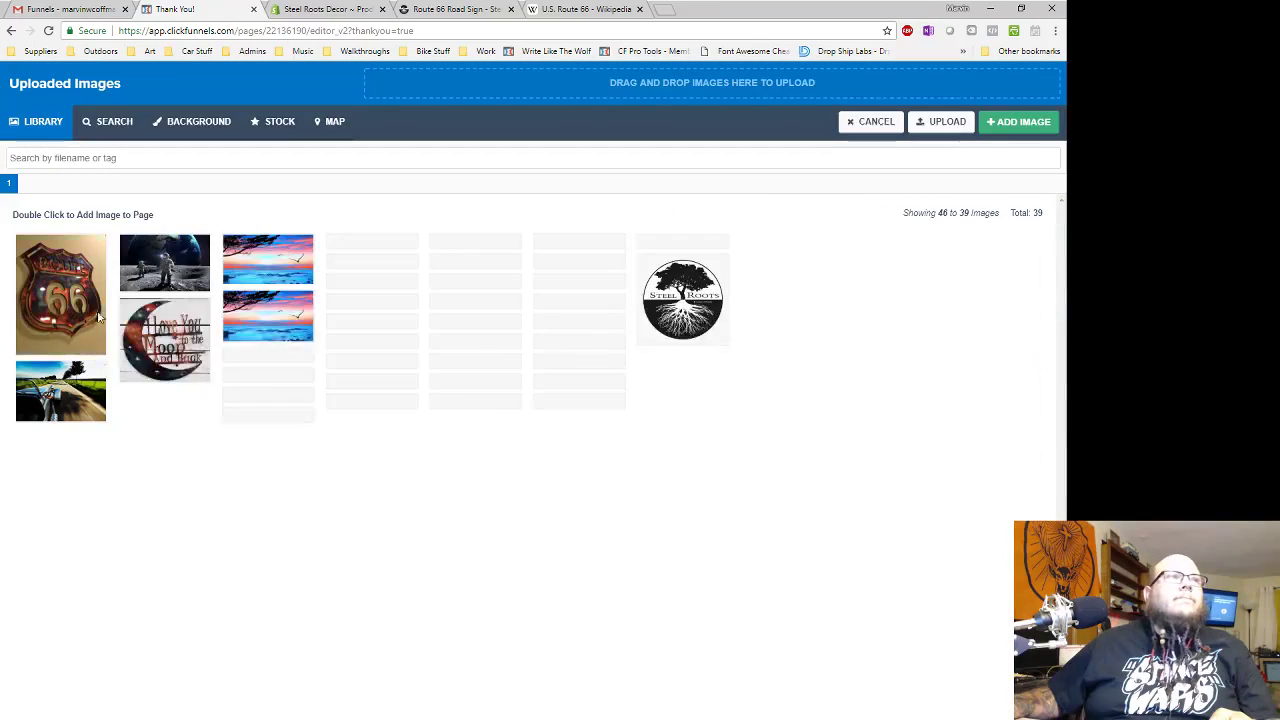
{"action": "double_click", "coordinate": [58, 392]}
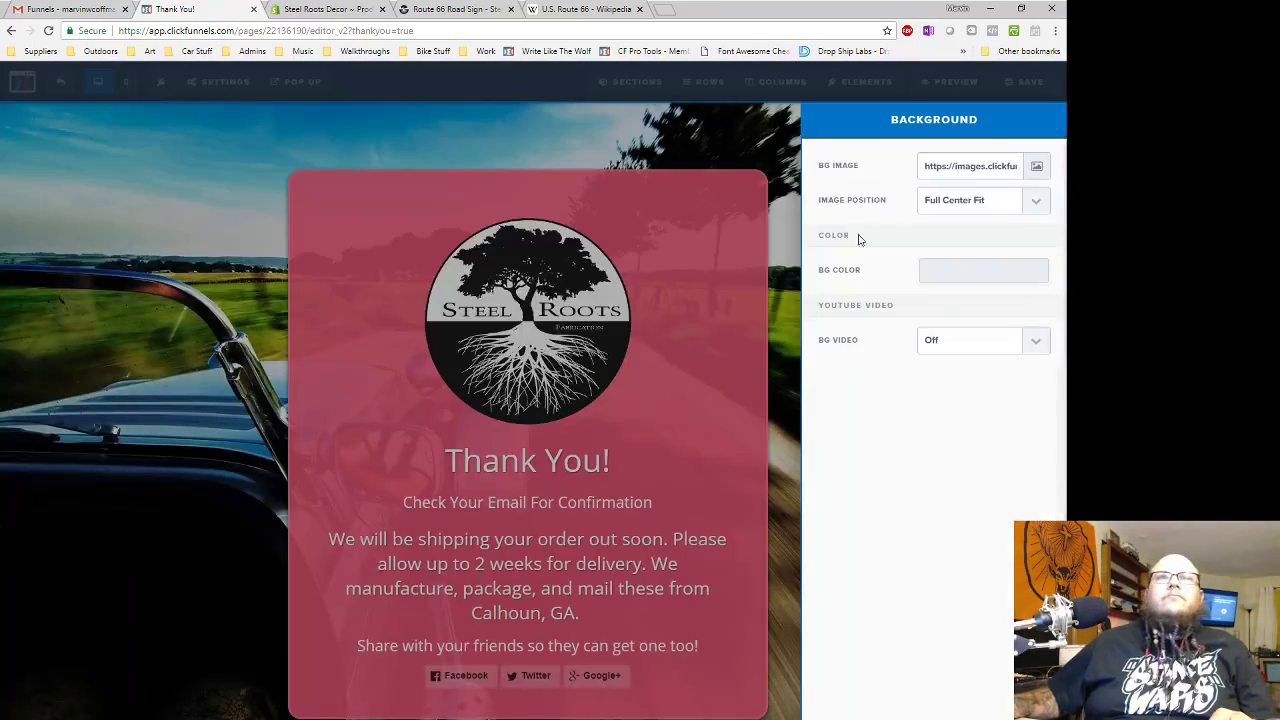
{"action": "left_click", "coordinate": [774, 214]}
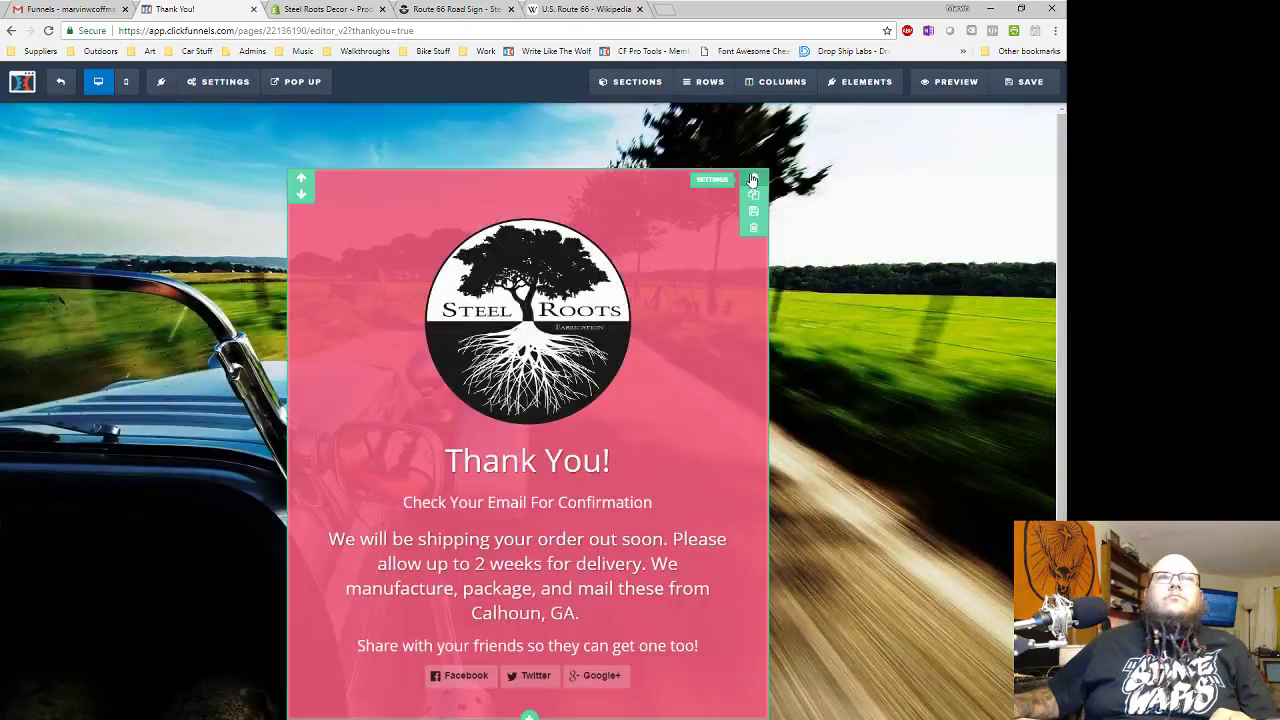
- Make the thank-you section's background a semi-transparent darker blue
{"action": "left_click", "coordinate": [753, 179]}
{"action": "left_click", "coordinate": [968, 398]}
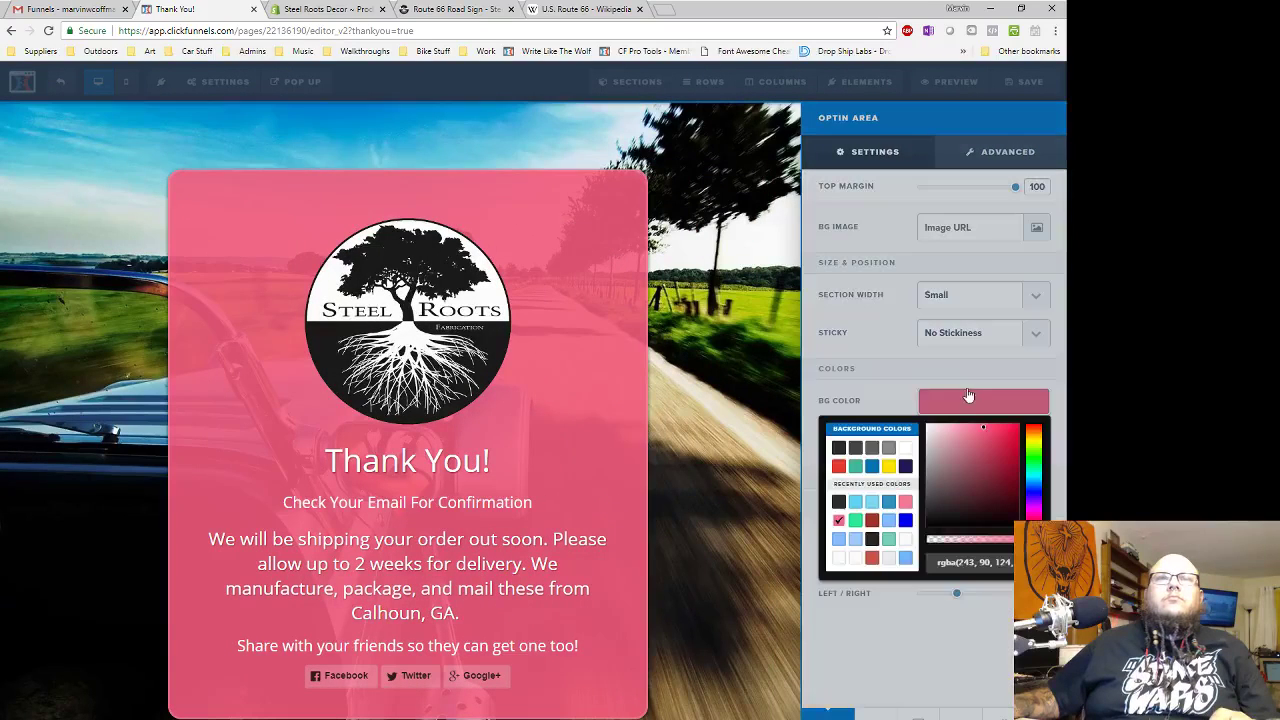
{"action": "left_click", "coordinate": [855, 503]}
{"action": "left_click", "coordinate": [888, 501]}
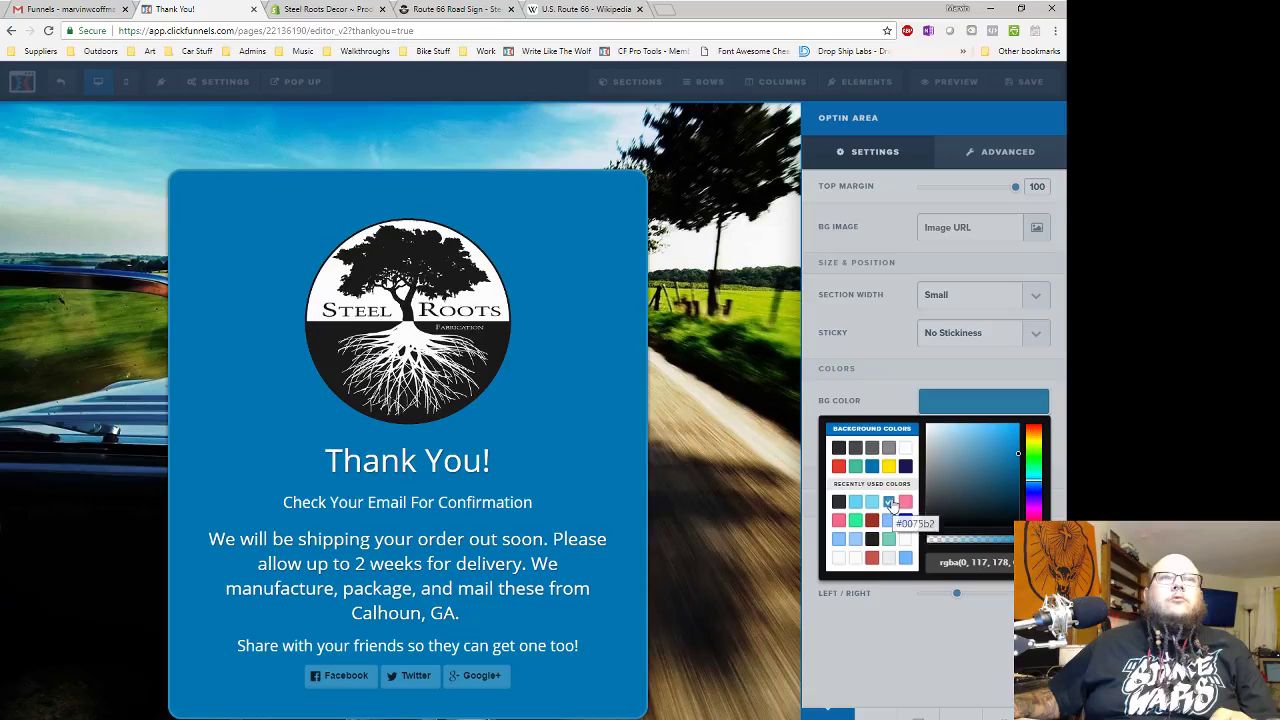
{"action": "left_click_drag", "start_coordinate": [1024, 539], "coordinate": [1019, 539]}
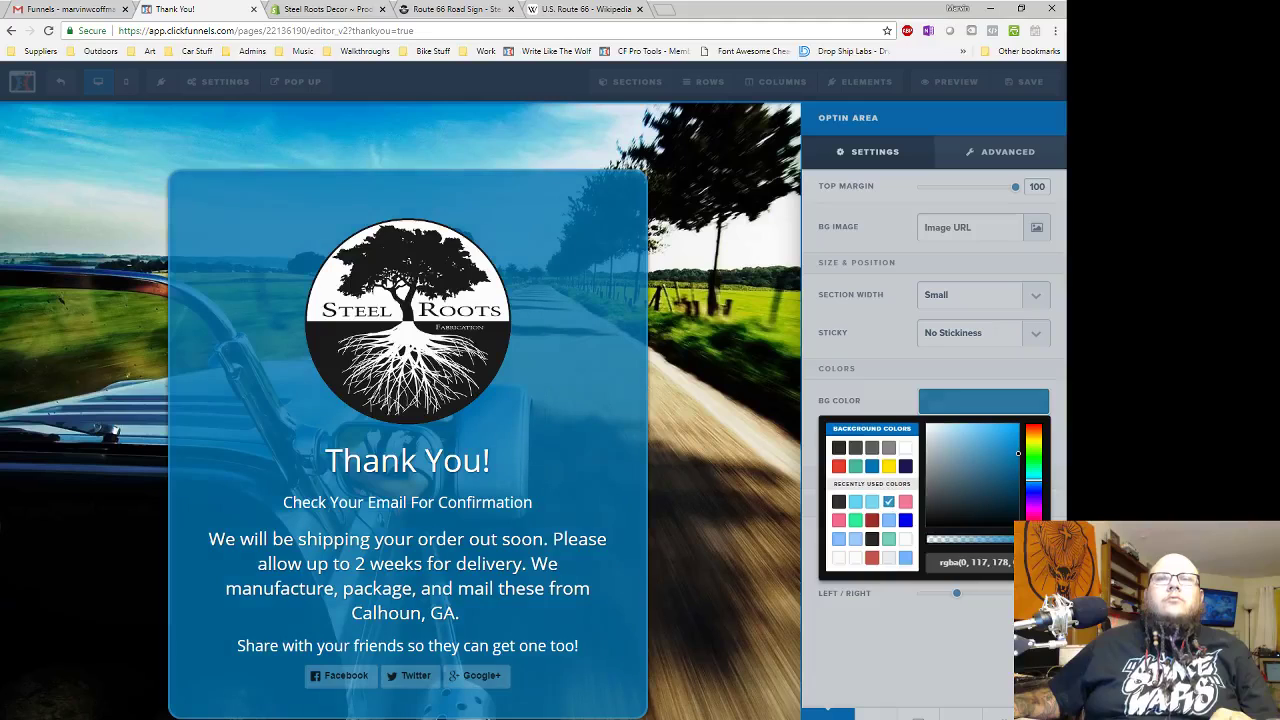
{"action": "left_click", "coordinate": [937, 408]}
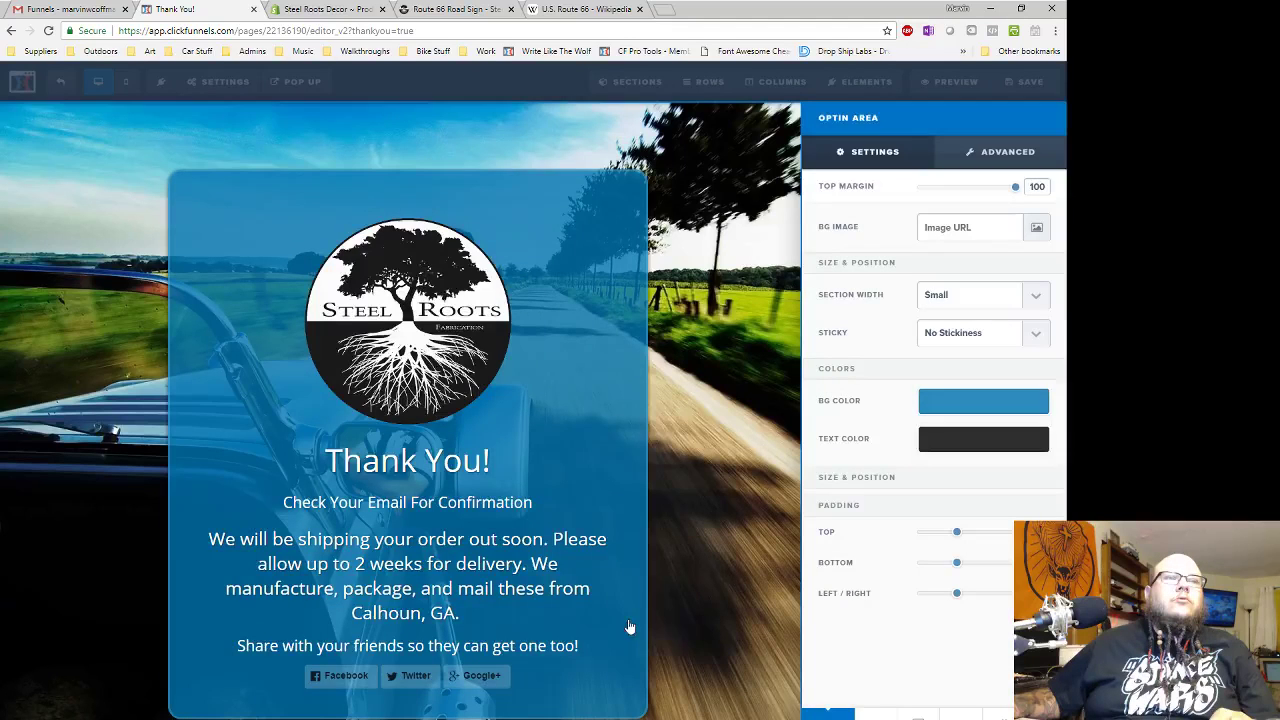
{"action": "left_click", "coordinate": [588, 653]}
- Switch the social share buttons to the solid coloured style
{"action": "left_click", "coordinate": [608, 680]}
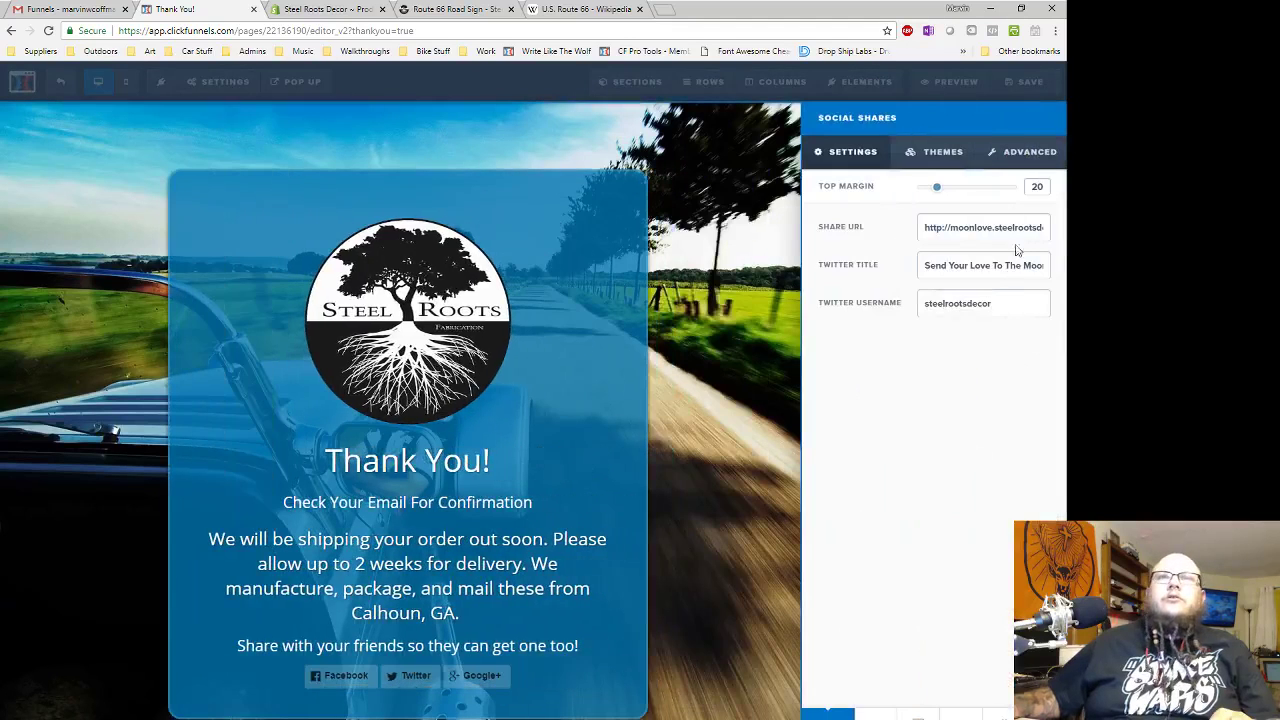
{"action": "left_click", "coordinate": [945, 147]}
{"action": "left_click", "coordinate": [934, 428]}
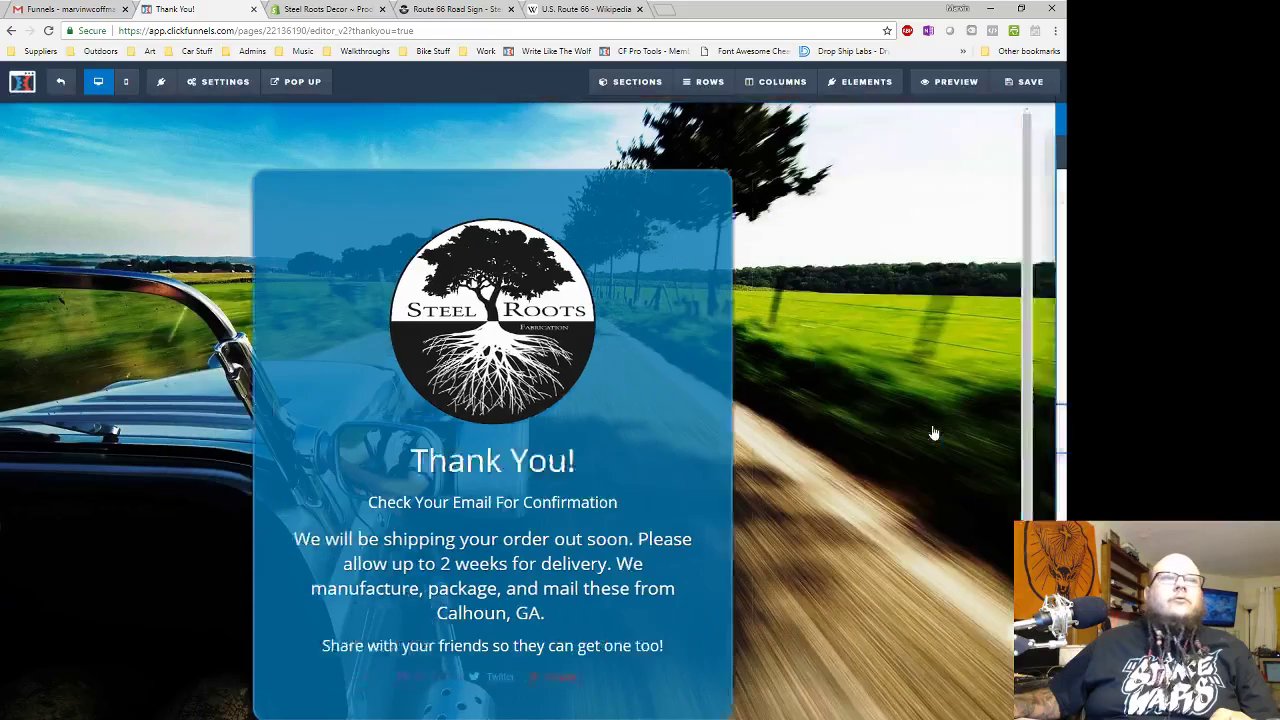
{"action": "left_click", "coordinate": [600, 677]}
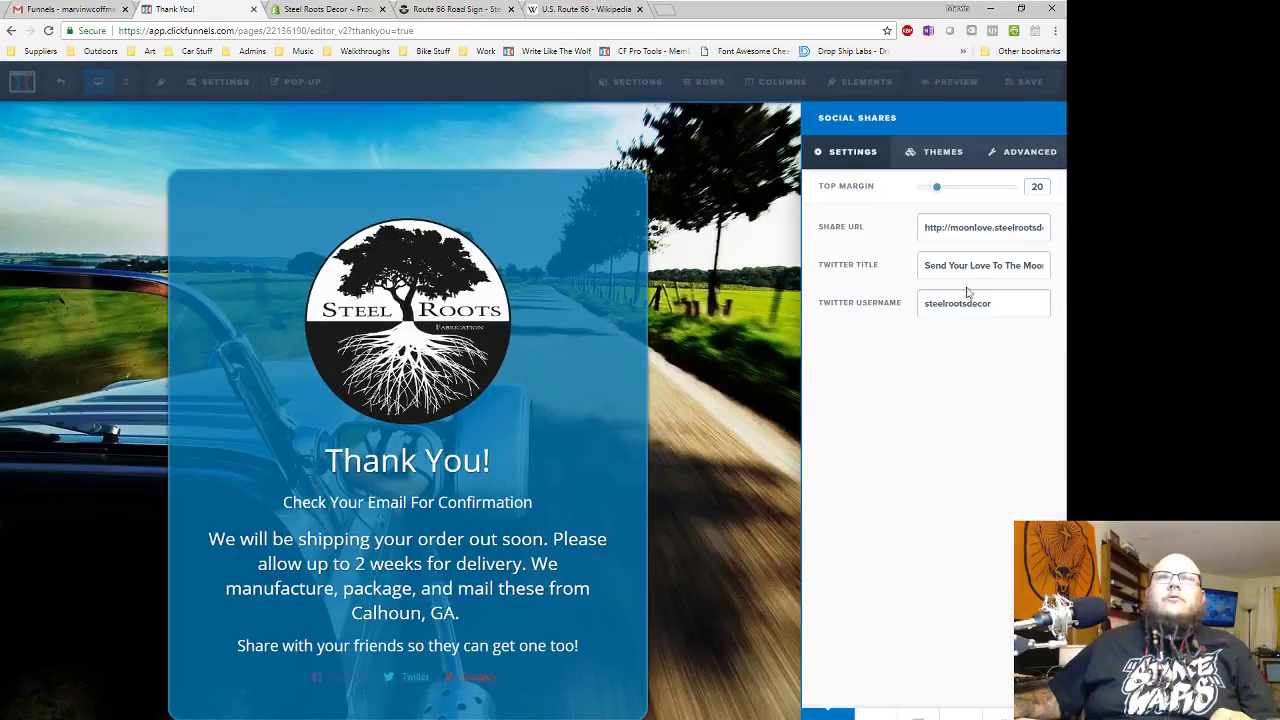
{"action": "left_click", "coordinate": [945, 147]}
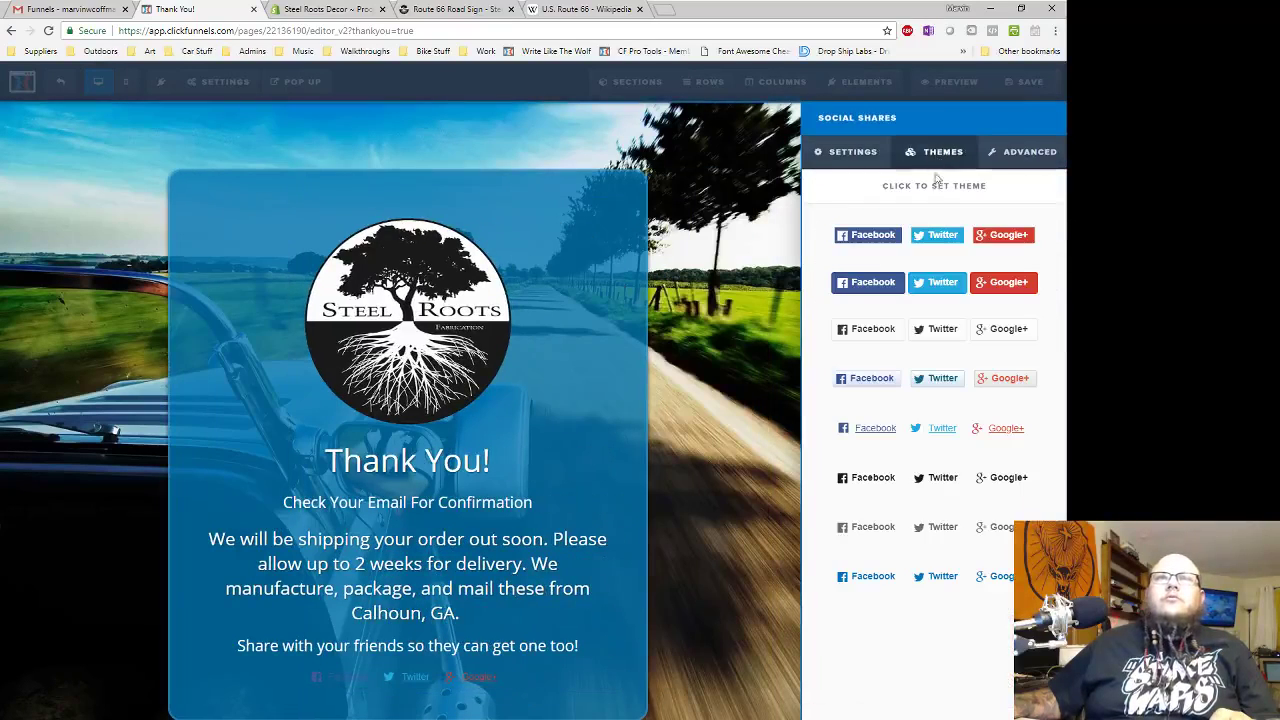
{"action": "left_click", "coordinate": [930, 280]}
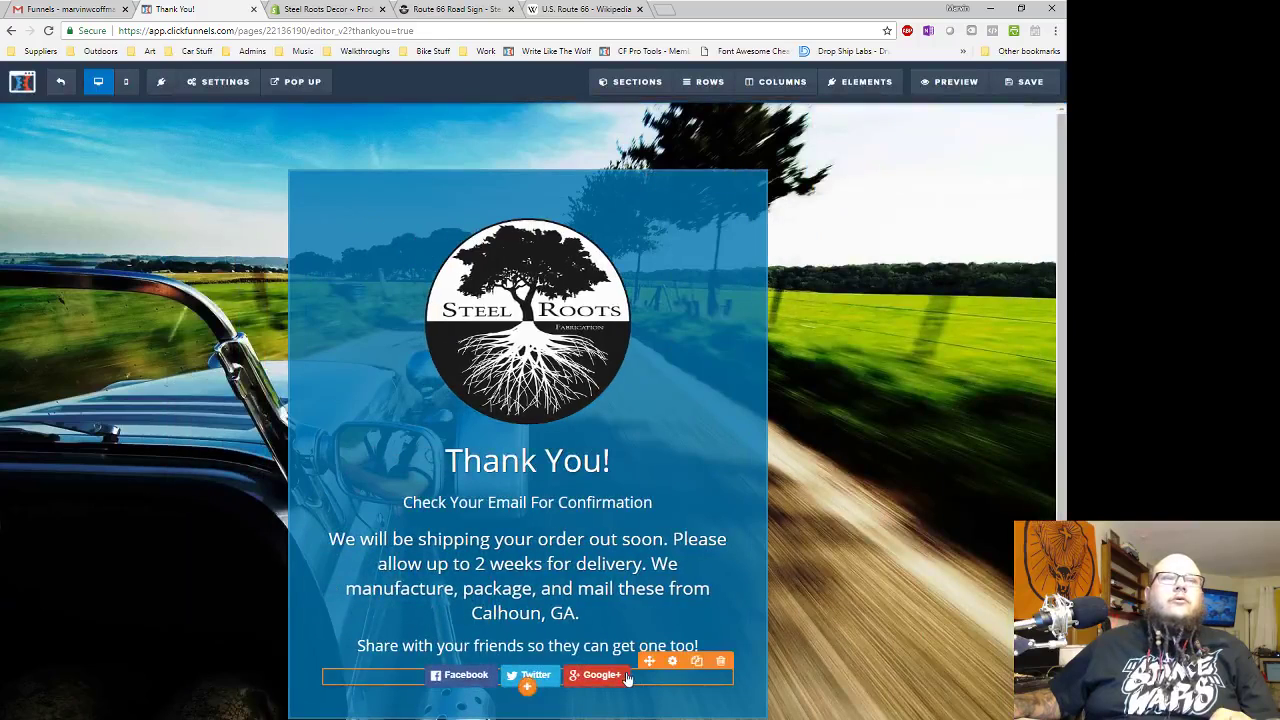
- Set share URL to route and Twitter title 'Share Your Love For The Open Road!', then save
{"action": "left_click", "coordinate": [629, 677]}
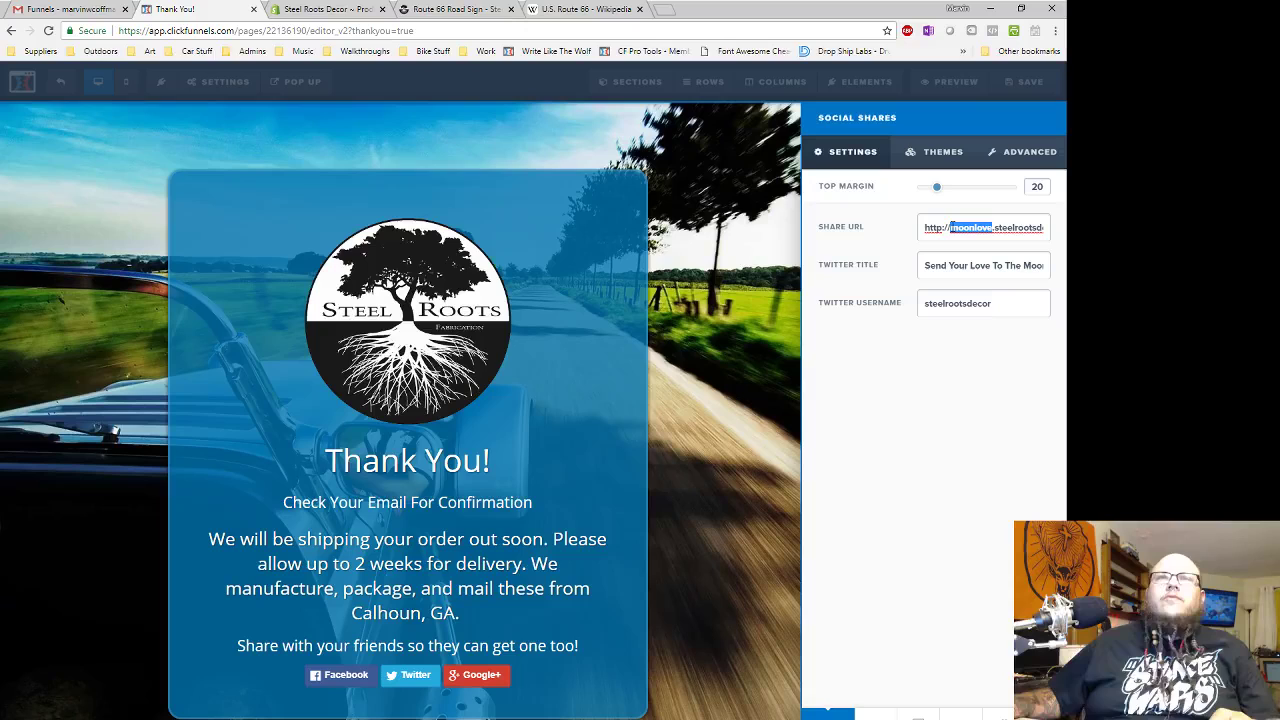
{"action": "type", "text": "route"}
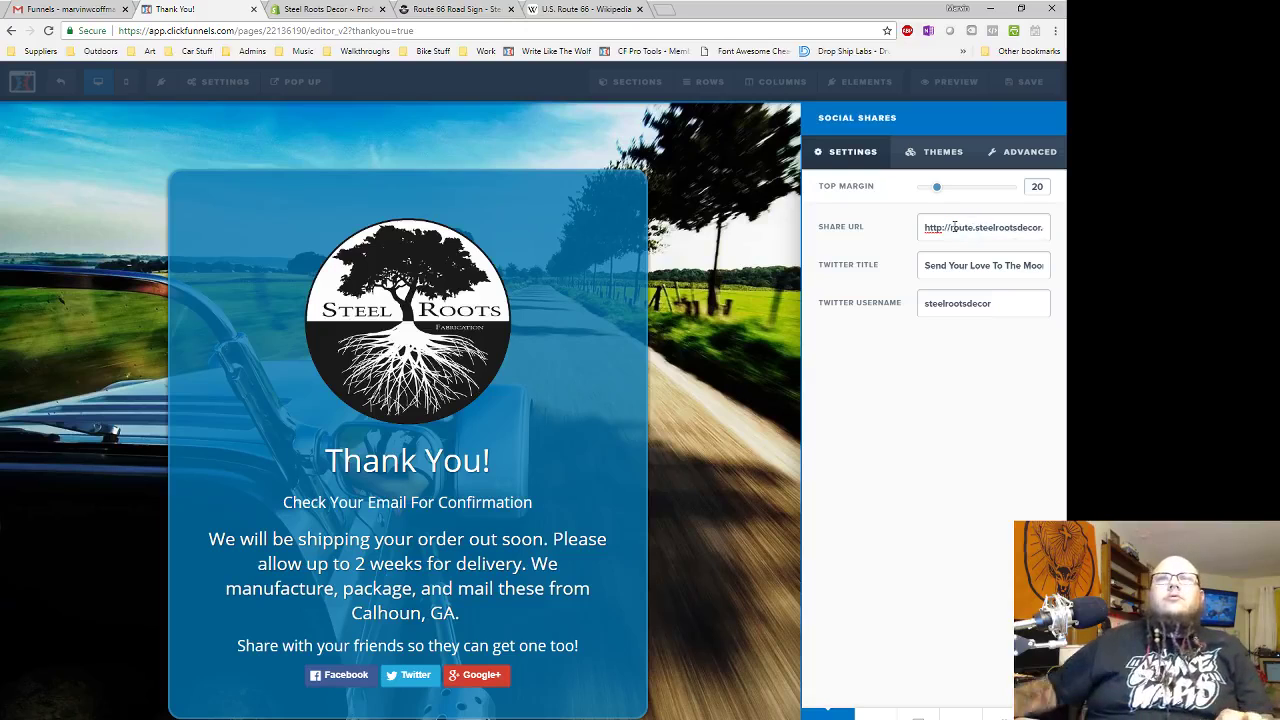
{"action": "triple_click", "coordinate": [952, 265]}
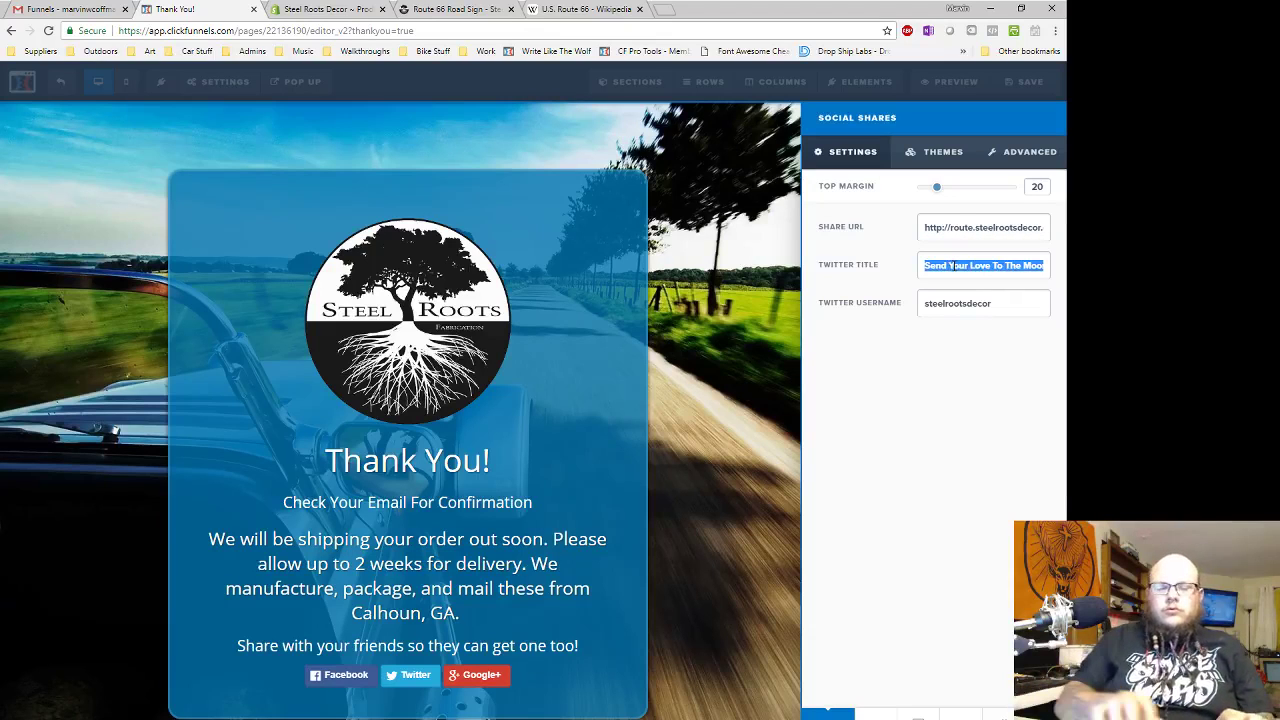
{"action": "type", "text": "Shar"}
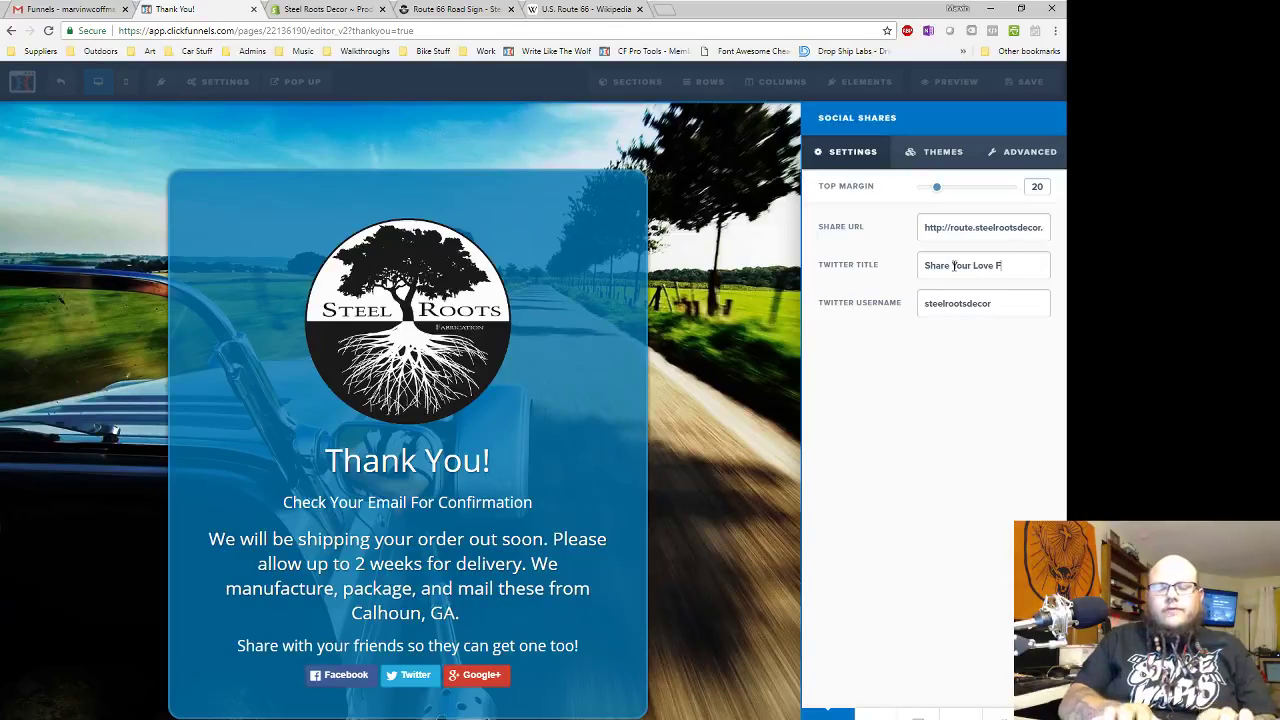
{"action": "type", "text": "e Your Love For The Open Road!"}
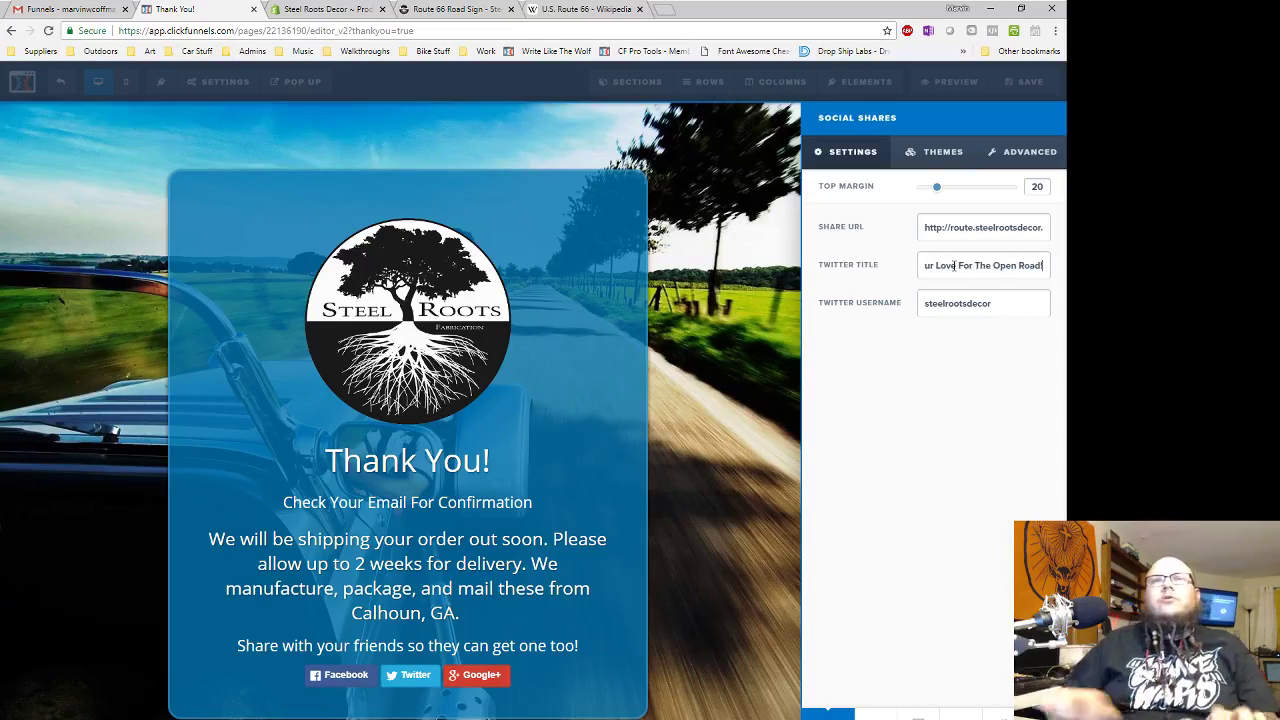
{"action": "left_click", "coordinate": [752, 390]}
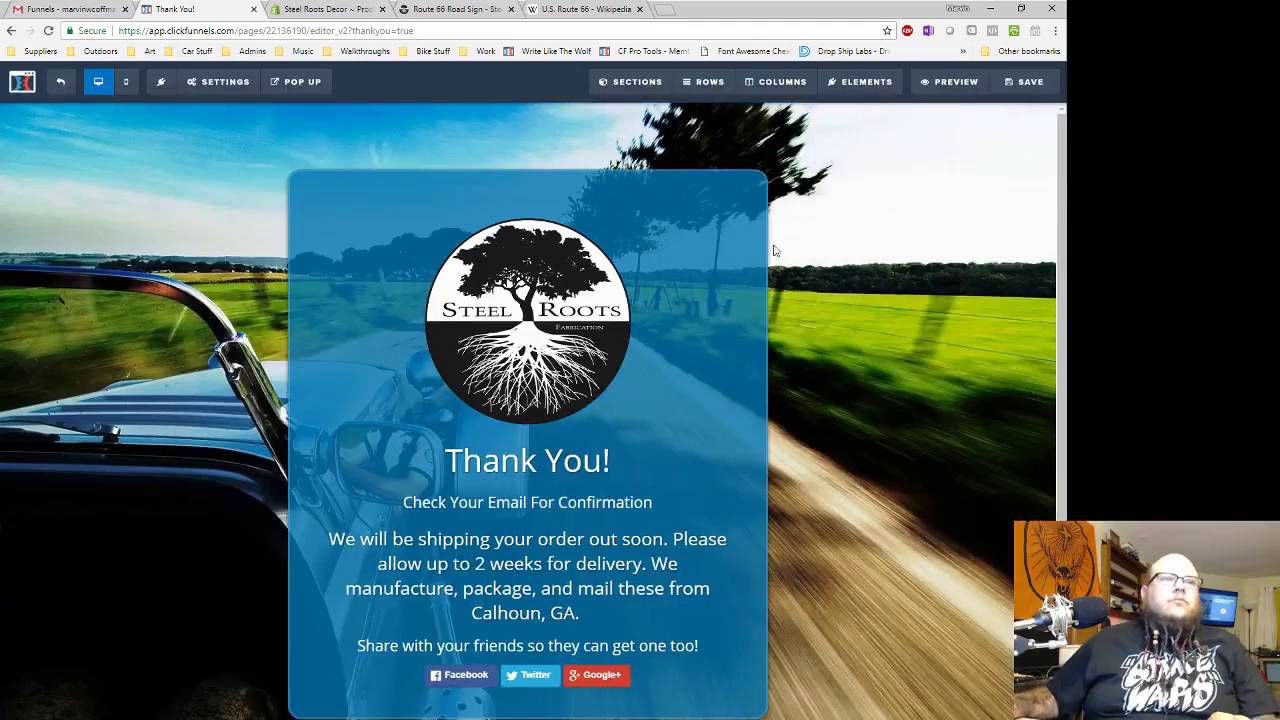
{"action": "left_click", "coordinate": [1028, 98]}
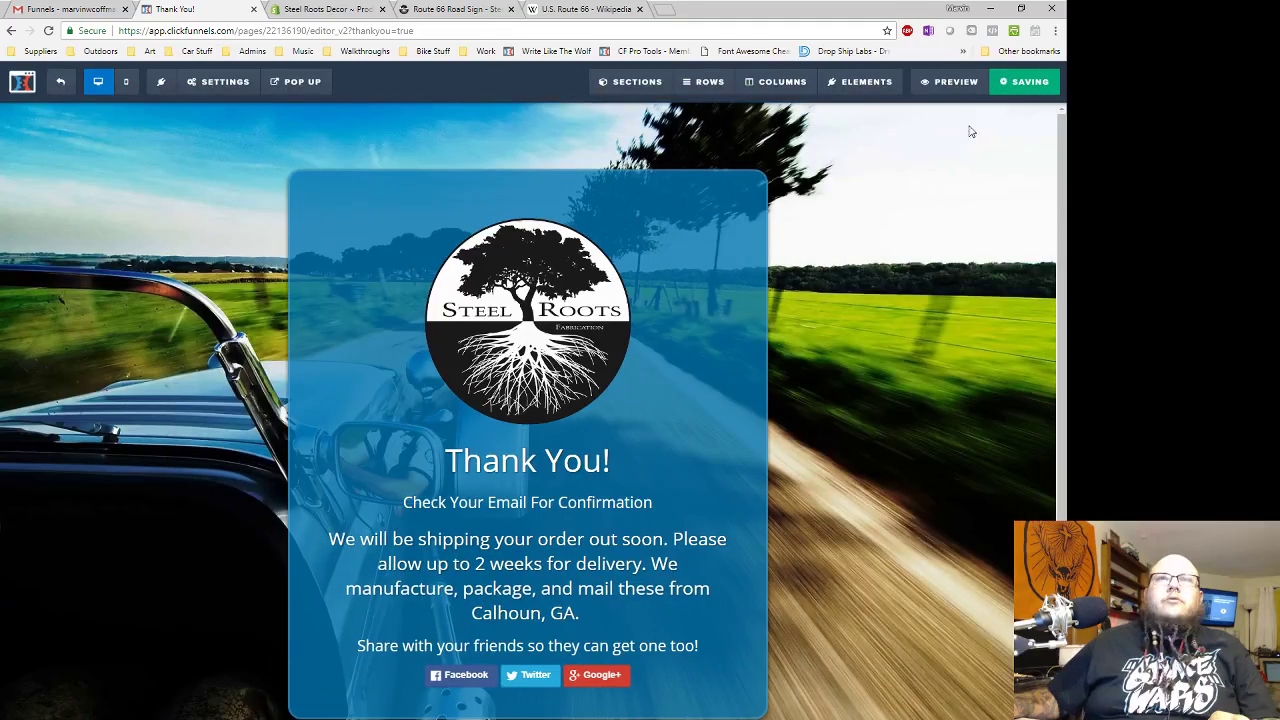
- Change the footer tracking code's Purchase value from 39 to 66, save, and exit the editor
{"action": "left_click", "coordinate": [216, 82]}
{"action": "left_click", "coordinate": [209, 140]}
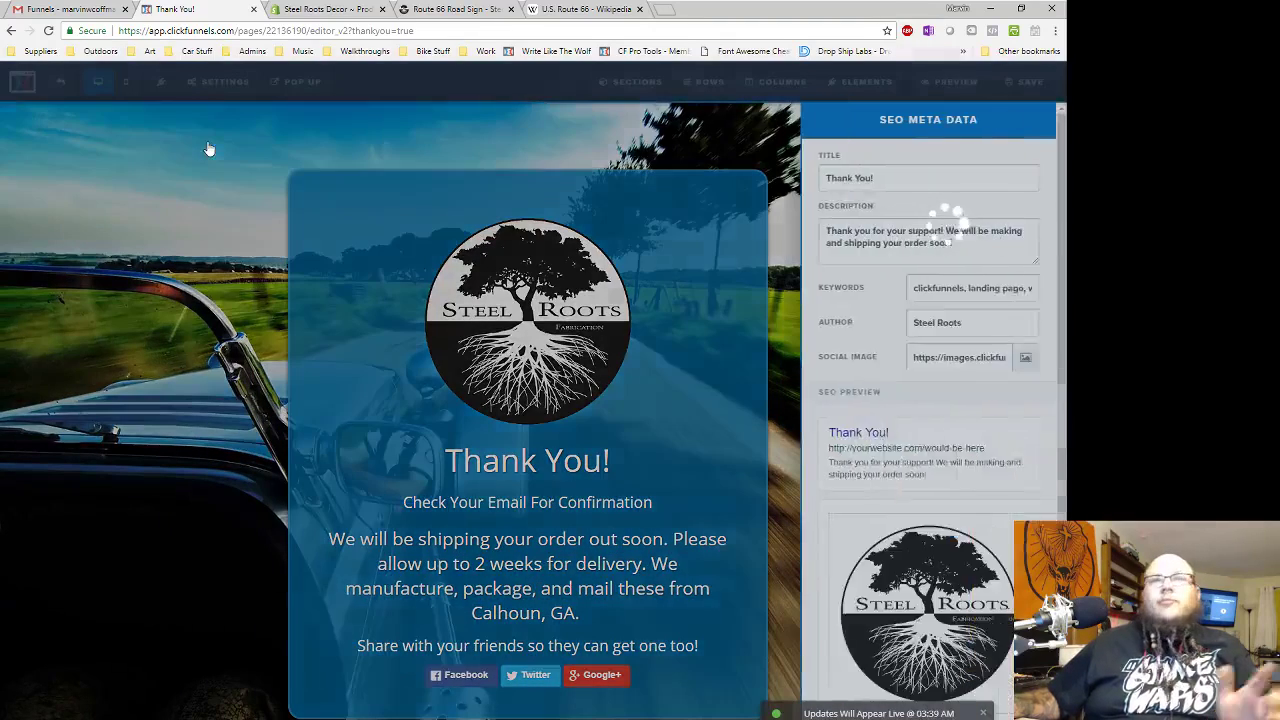
{"action": "left_click", "coordinate": [8, 334]}
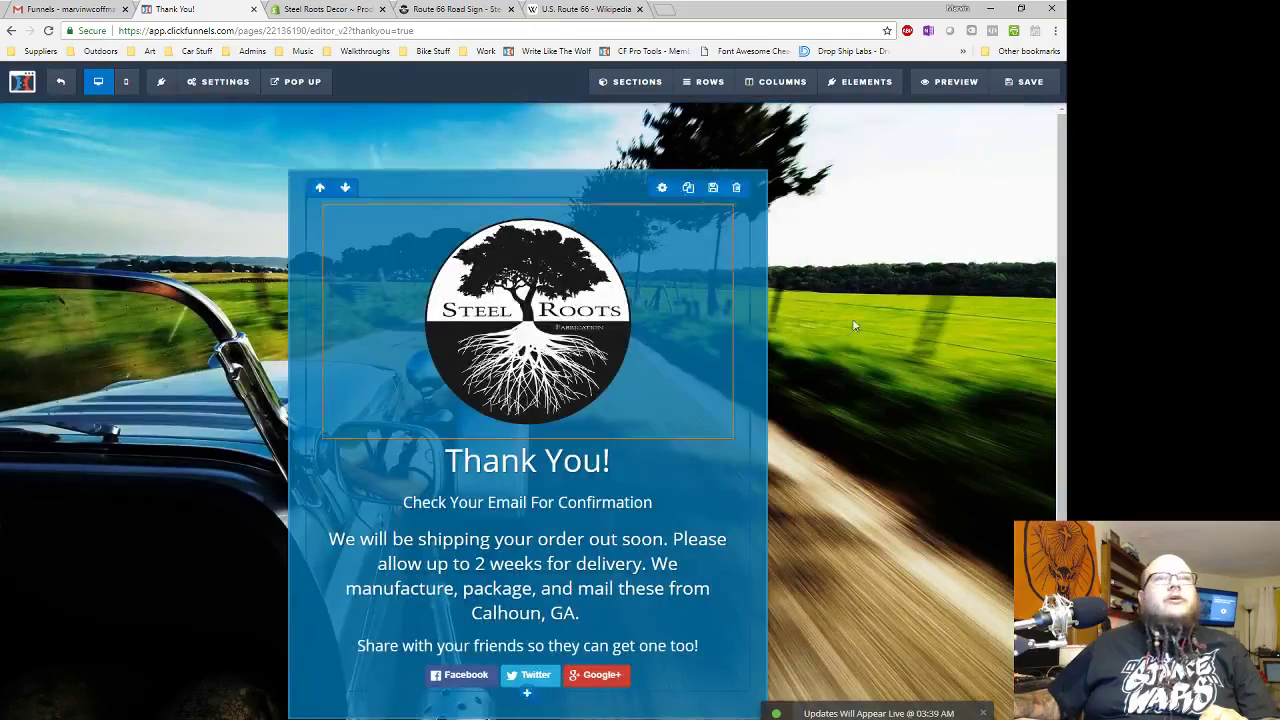
{"action": "left_click", "coordinate": [212, 84]}
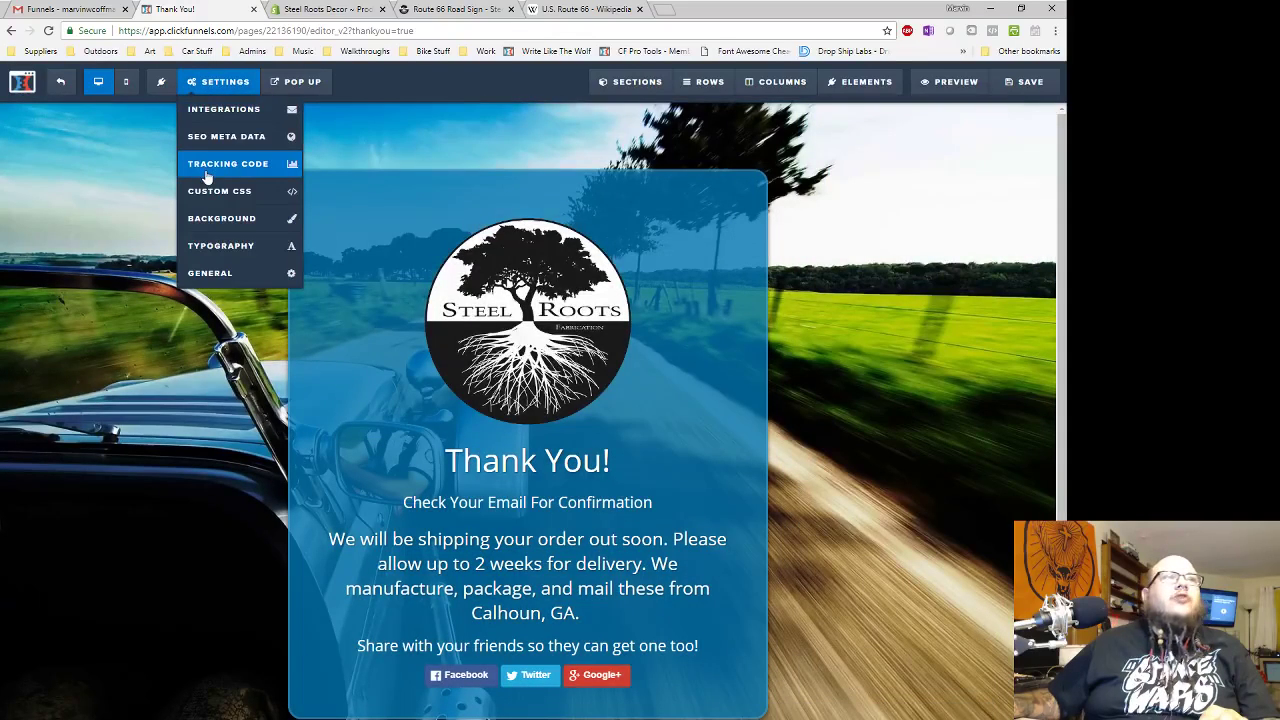
{"action": "left_click", "coordinate": [215, 165]}
{"action": "left_click", "coordinate": [648, 148]}
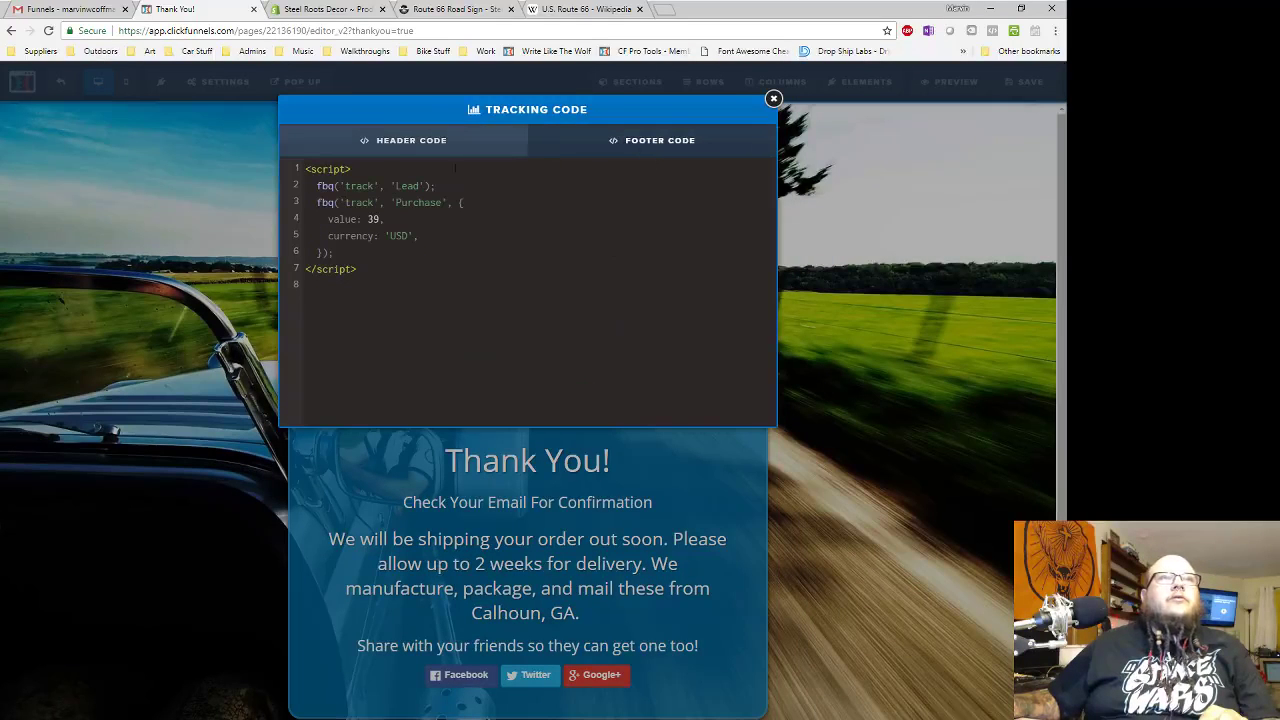
{"action": "double_click", "coordinate": [372, 218]}
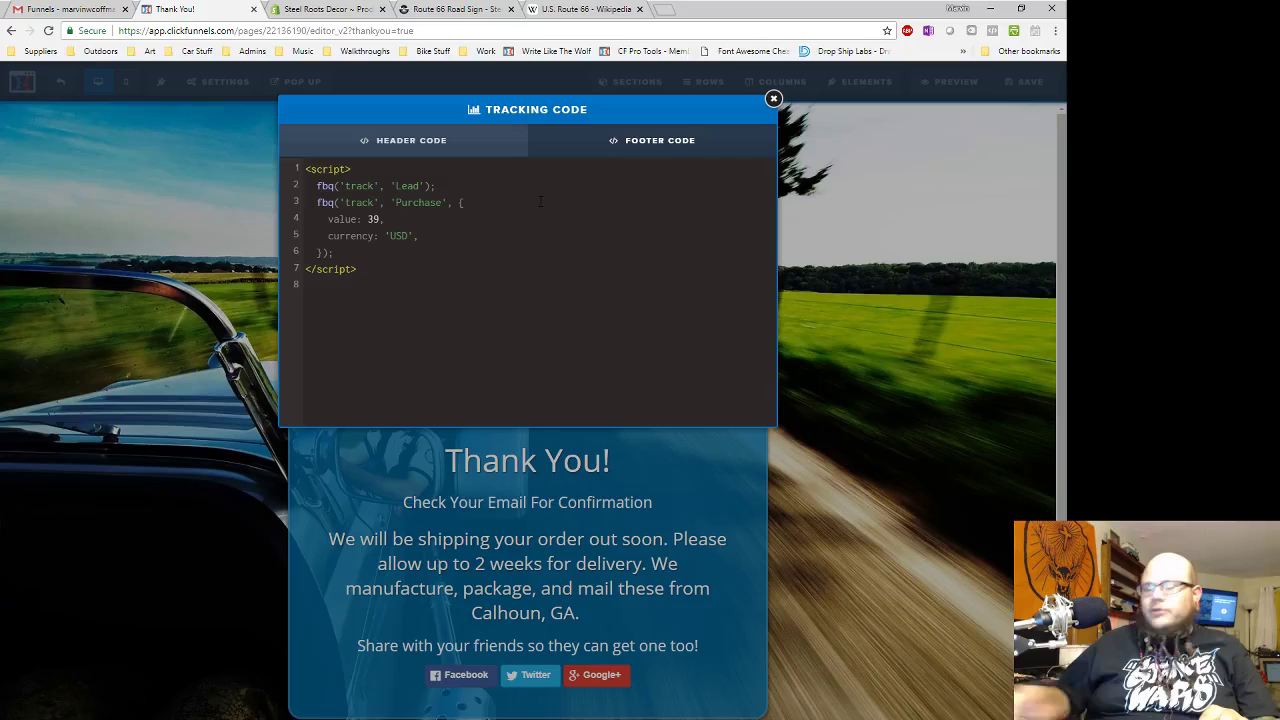
{"action": "key", "text": "BackSpace"}
{"action": "type", "text": "66"}
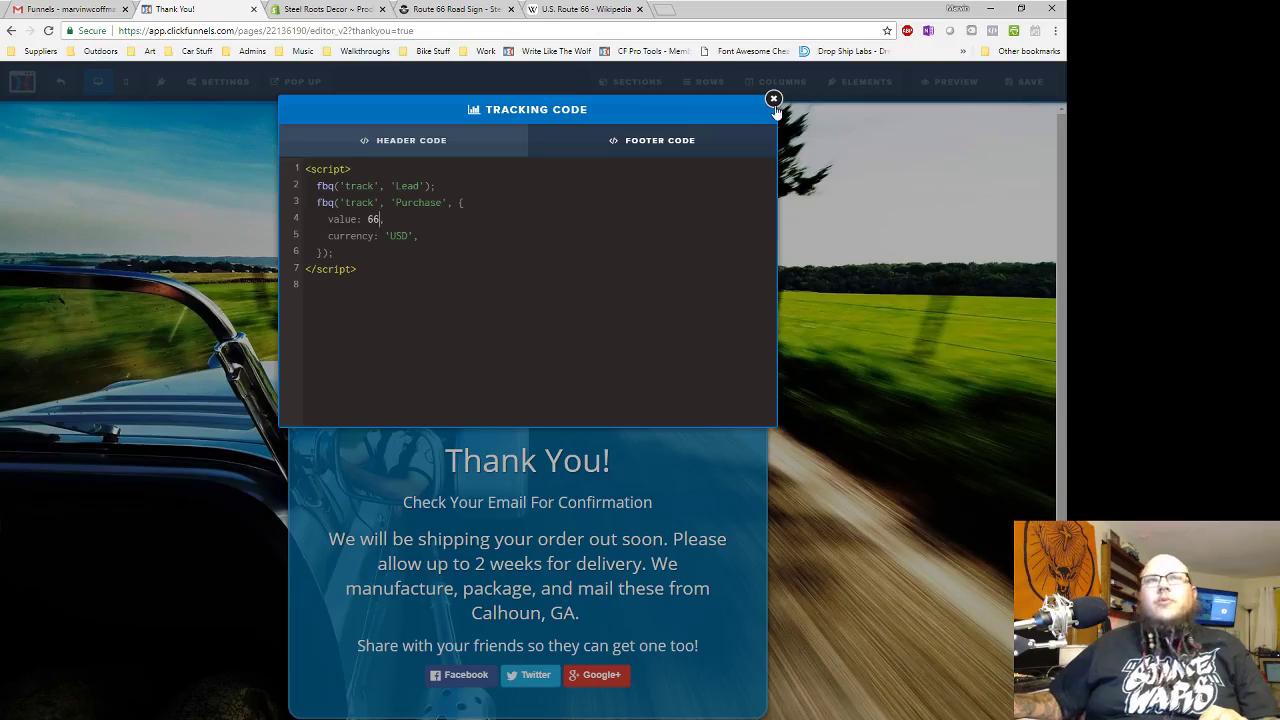
{"action": "left_click", "coordinate": [773, 100]}
{"action": "left_click", "coordinate": [1025, 81]}
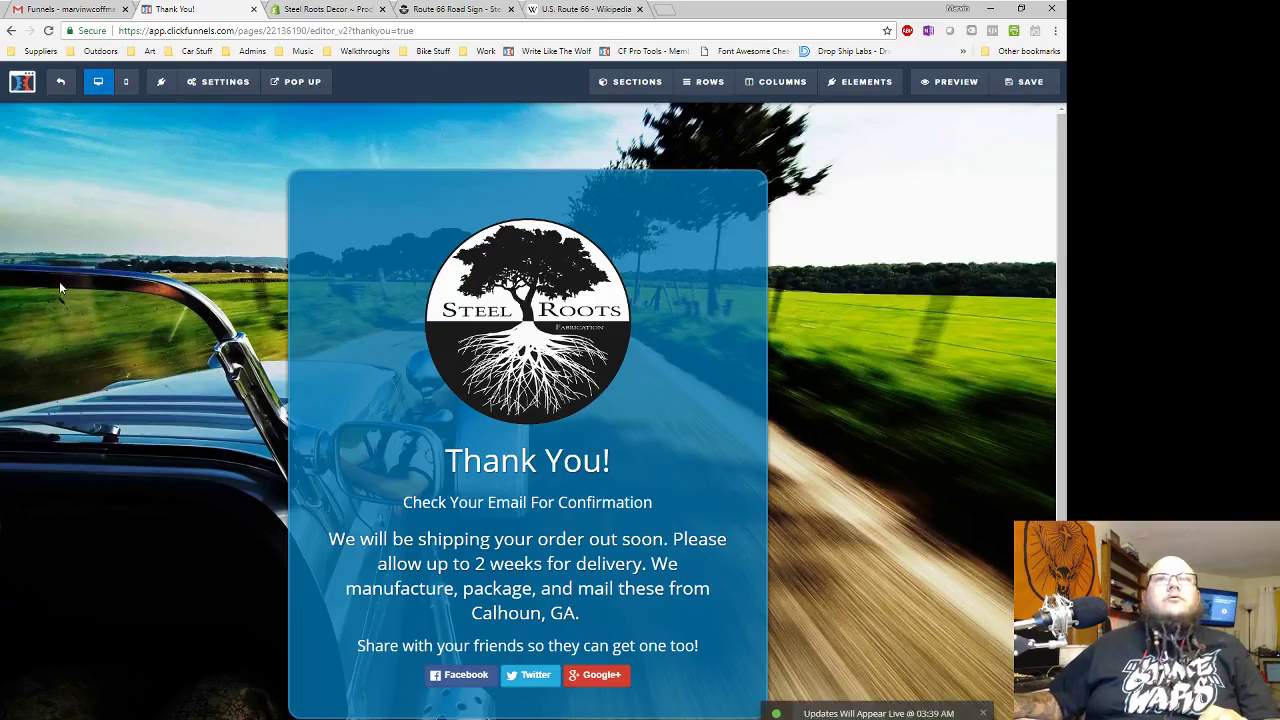
{"action": "left_click", "coordinate": [58, 84]}
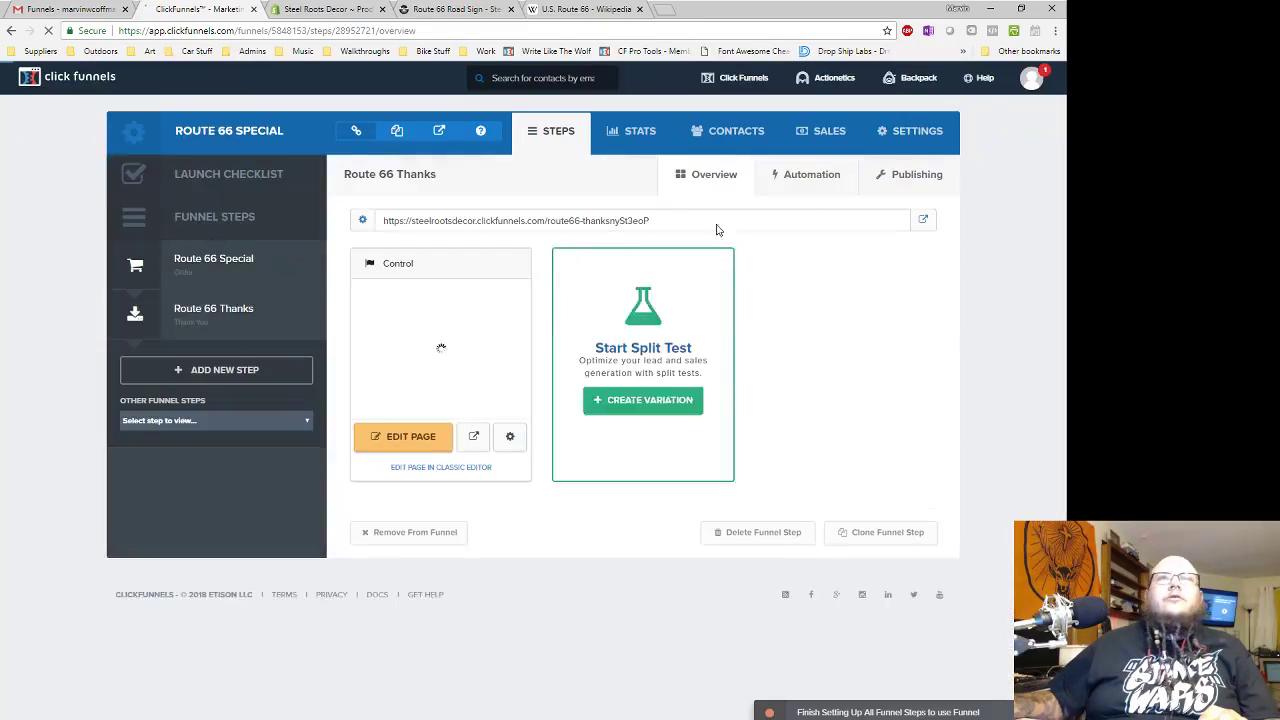
- Add route.steelrootsdecor.com as an existing domain in the Domains settings
{"action": "left_click", "coordinate": [1053, 77]}
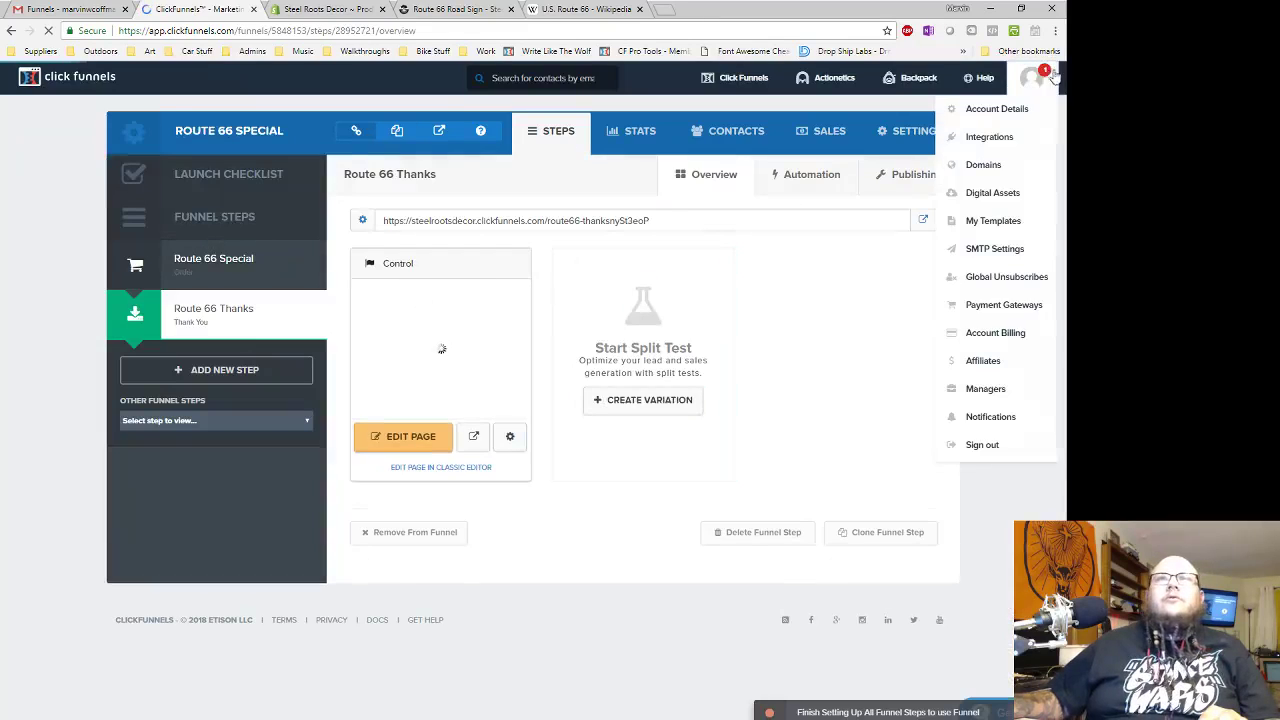
{"action": "left_click", "coordinate": [990, 164]}
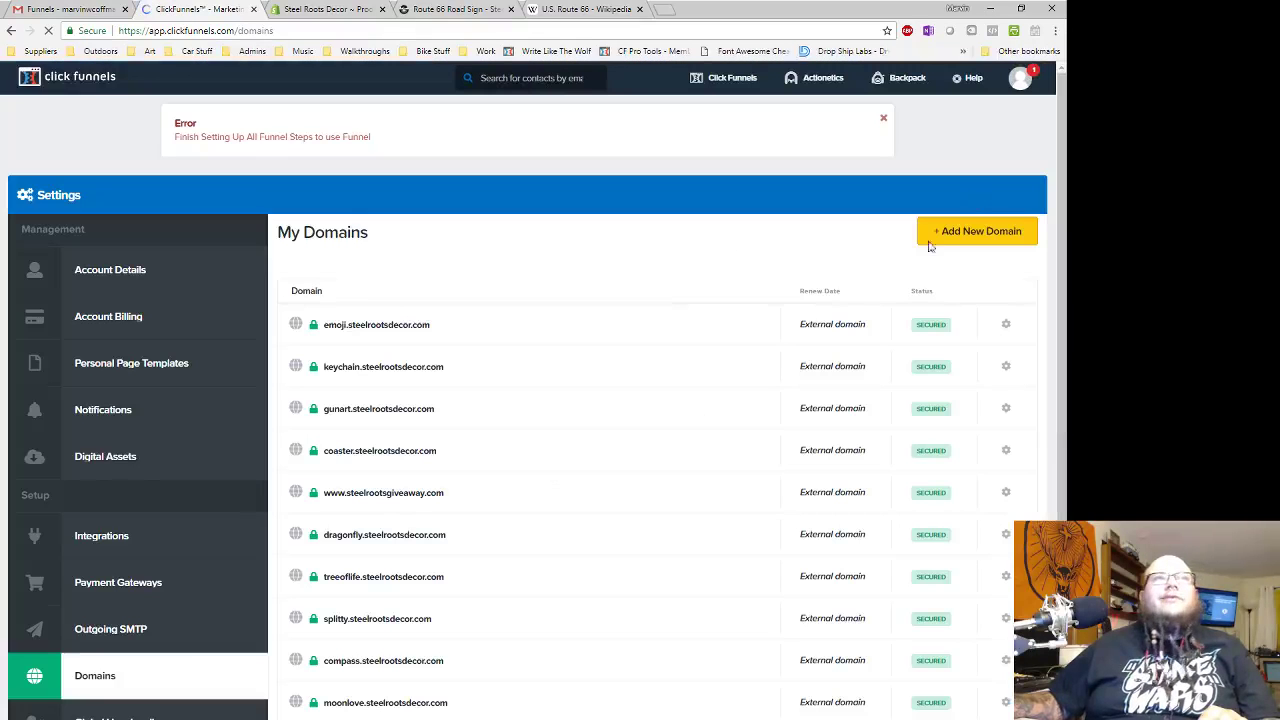
{"action": "left_click", "coordinate": [948, 233]}
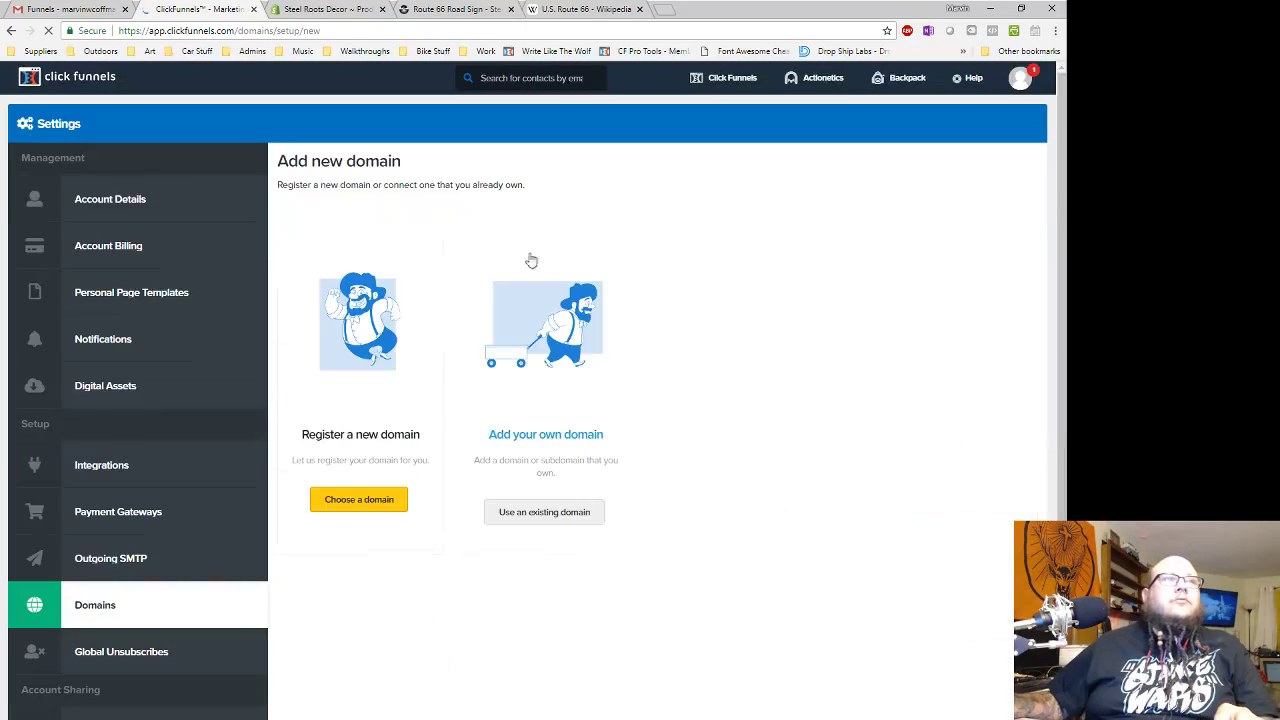
{"action": "left_click", "coordinate": [550, 512]}
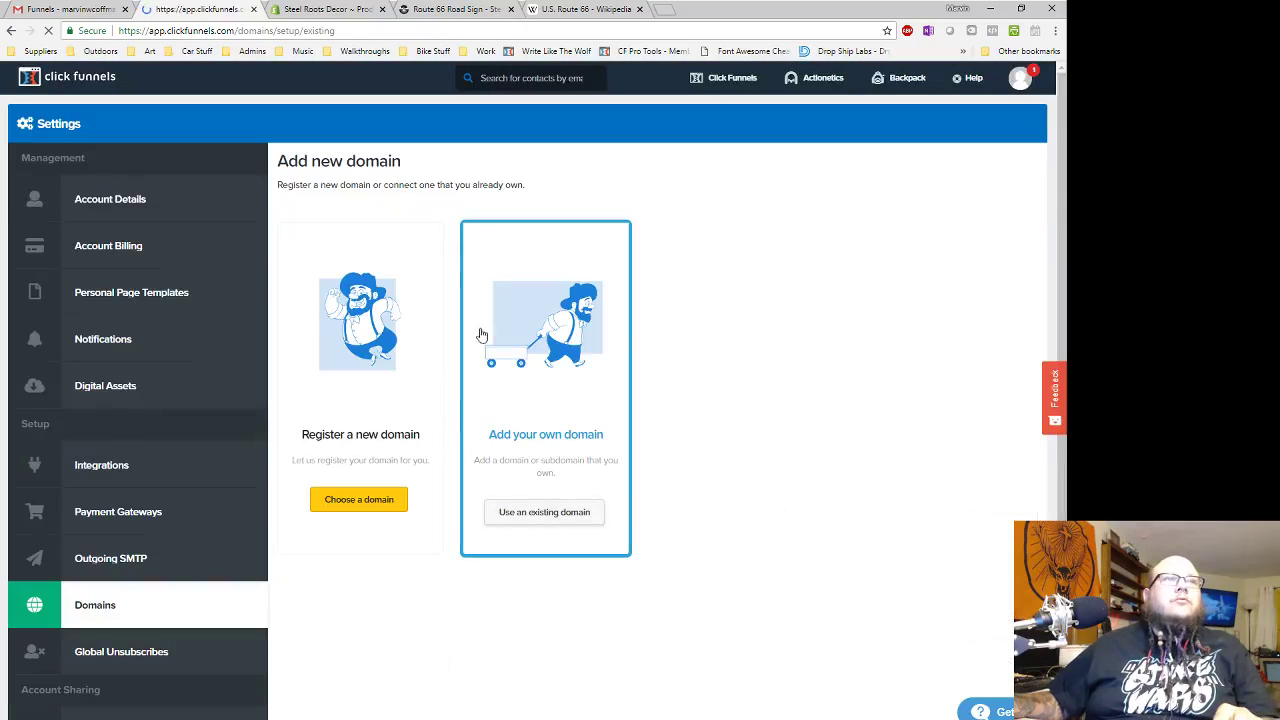
{"action": "triple_click", "coordinate": [405, 270]}
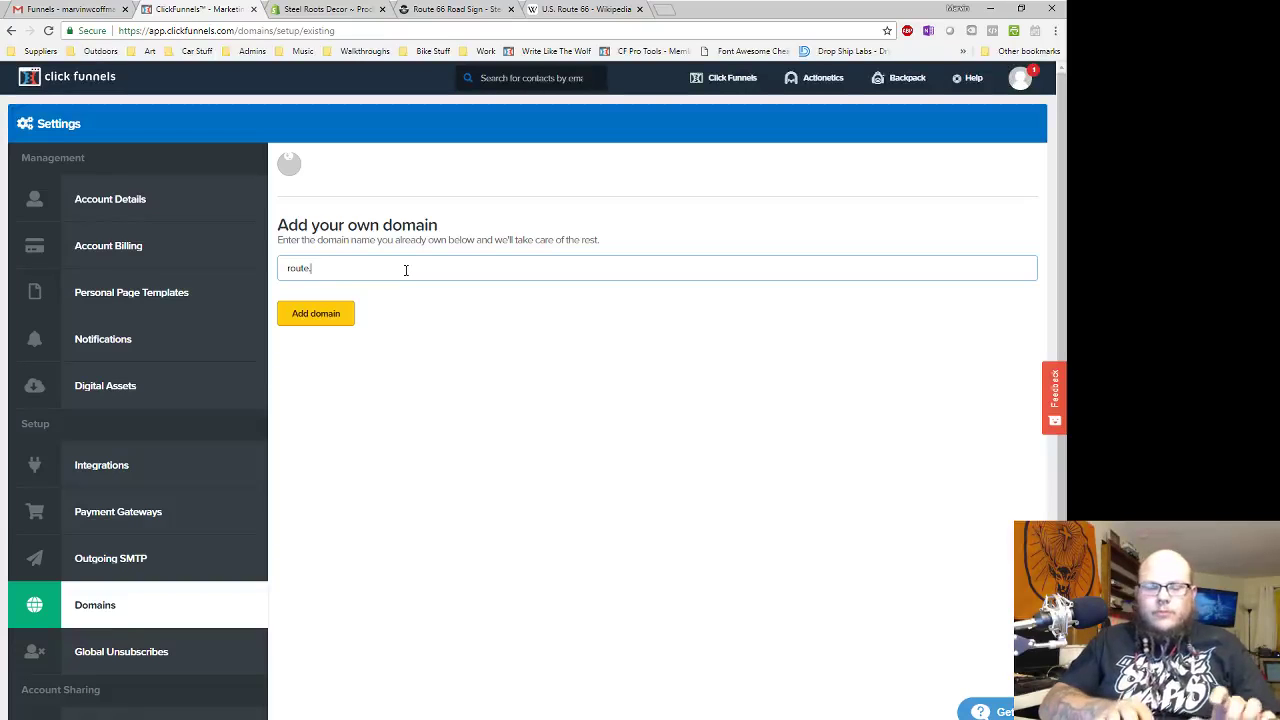
{"action": "type", "text": "steelrootsdecor.com"}
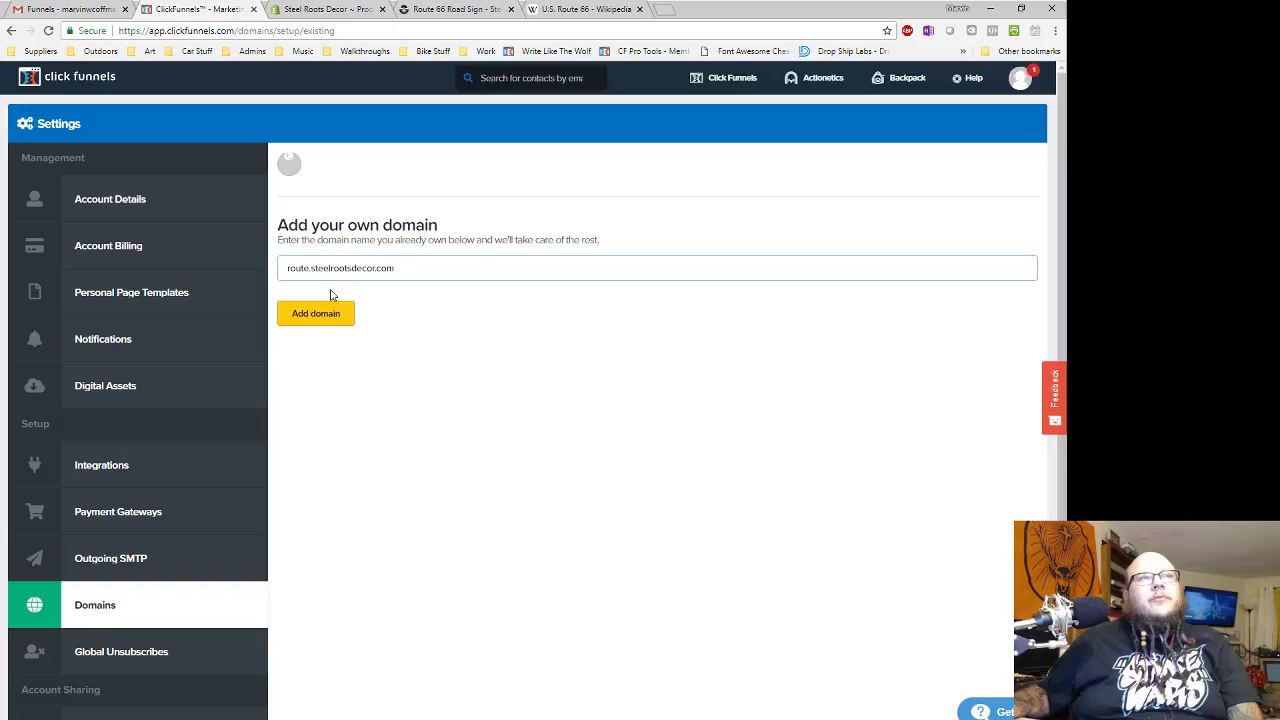
{"action": "left_click_drag", "start_coordinate": [286, 269], "coordinate": [493, 272]}
{"action": "left_click", "coordinate": [479, 340]}
{"action": "left_click_drag", "start_coordinate": [308, 267], "coordinate": [284, 258]}
{"action": "left_click", "coordinate": [334, 316]}
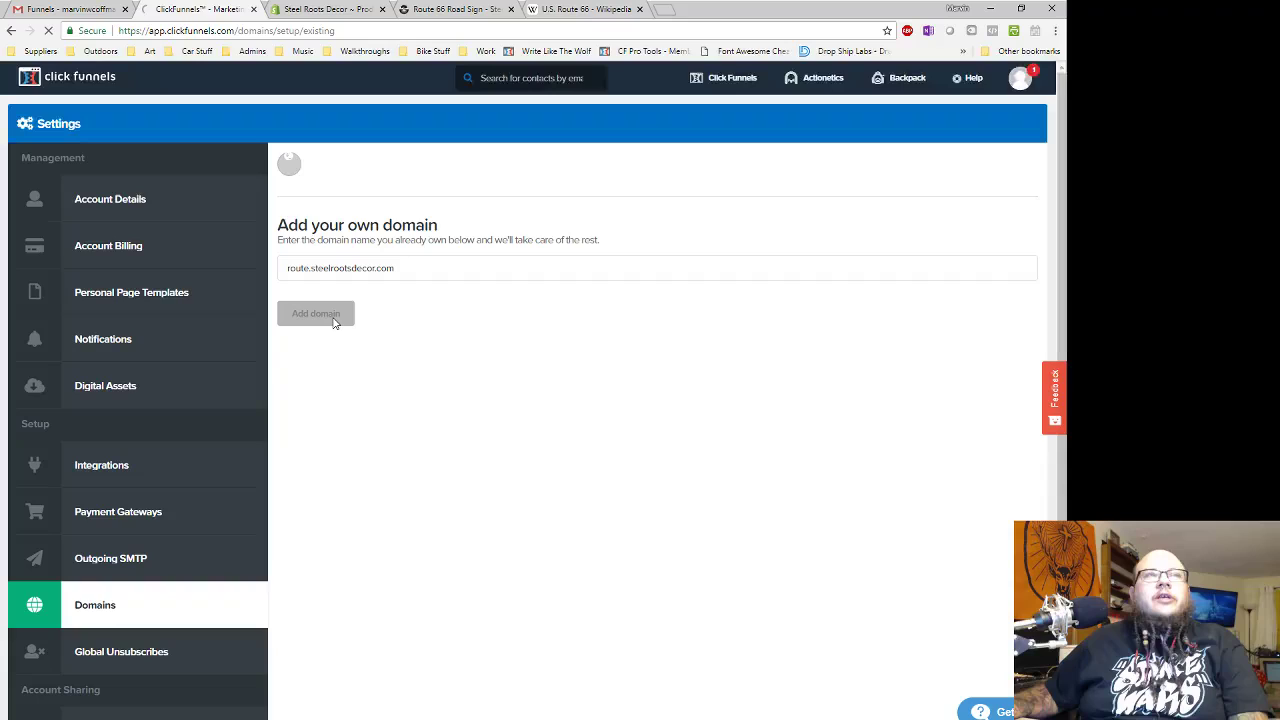
- Confirm the CNAME record and link the route domain to the Route 66 Special funnel
{"action": "left_click", "coordinate": [644, 303]}
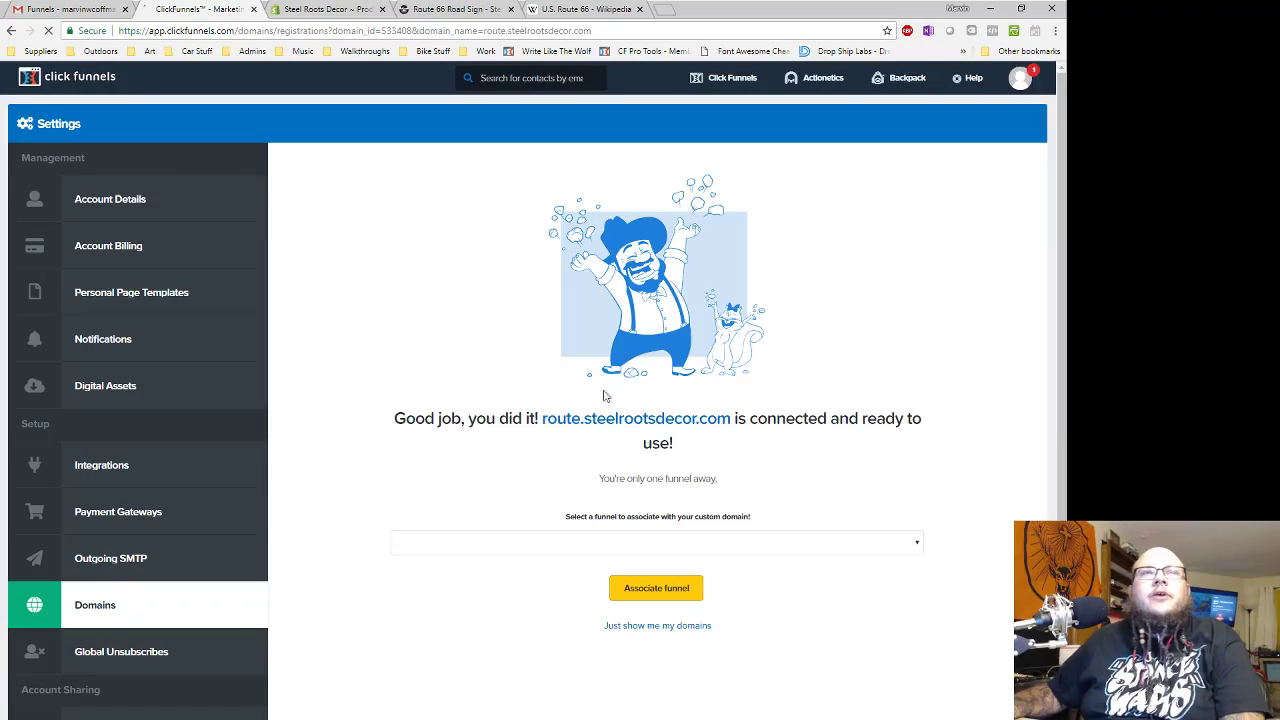
{"action": "scroll", "coordinate": [790, 440], "scroll_direction": "down", "scroll_amount": 2}
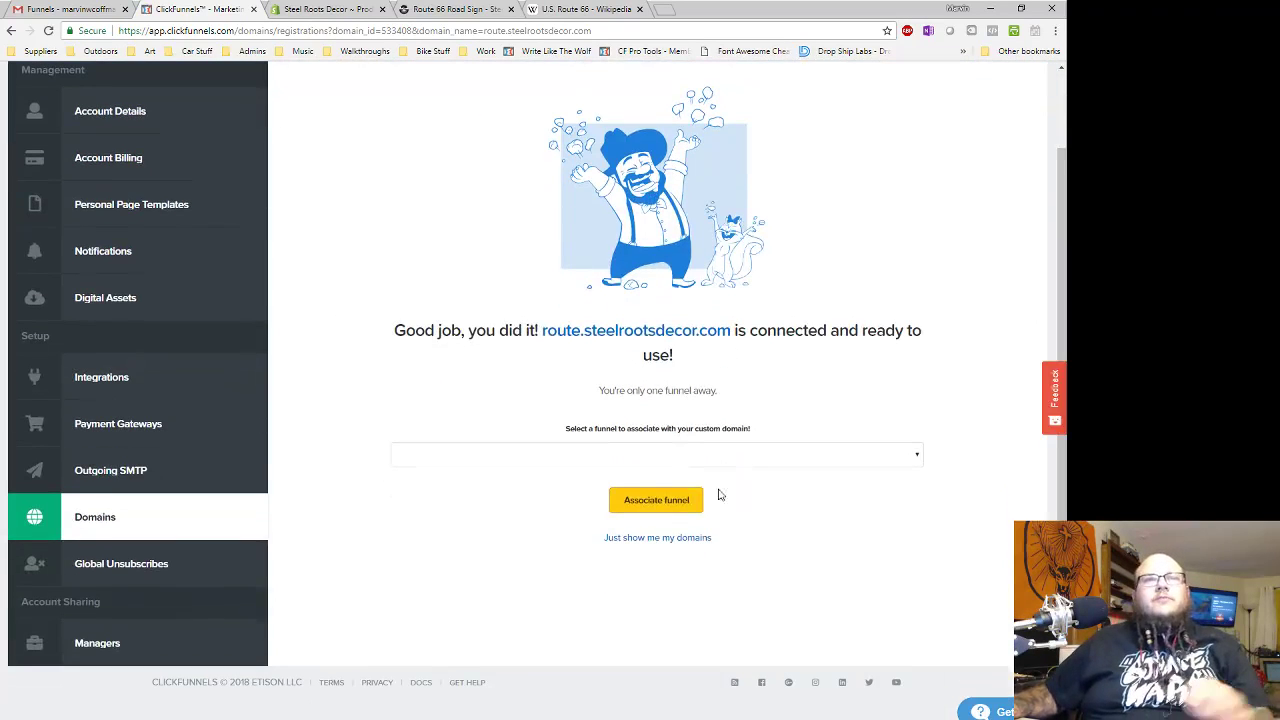
{"action": "left_click", "coordinate": [670, 452]}
{"action": "left_click", "coordinate": [486, 606]}
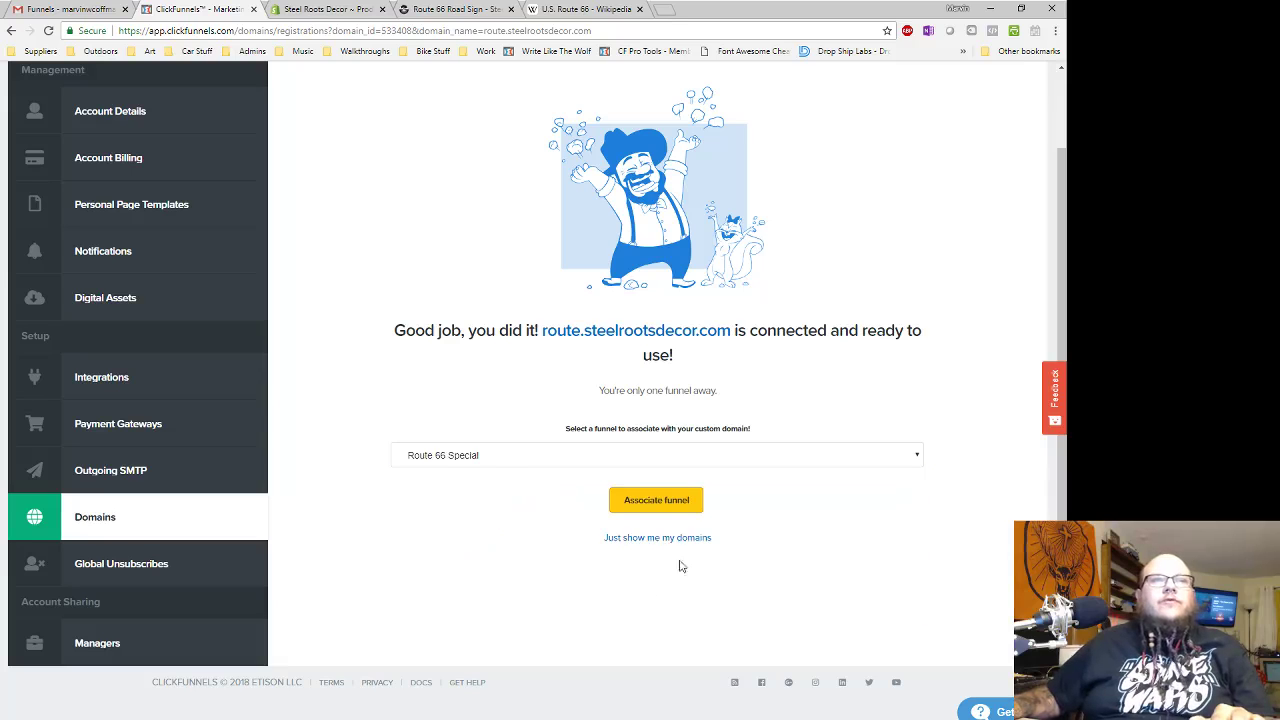
{"action": "left_click", "coordinate": [656, 500]}
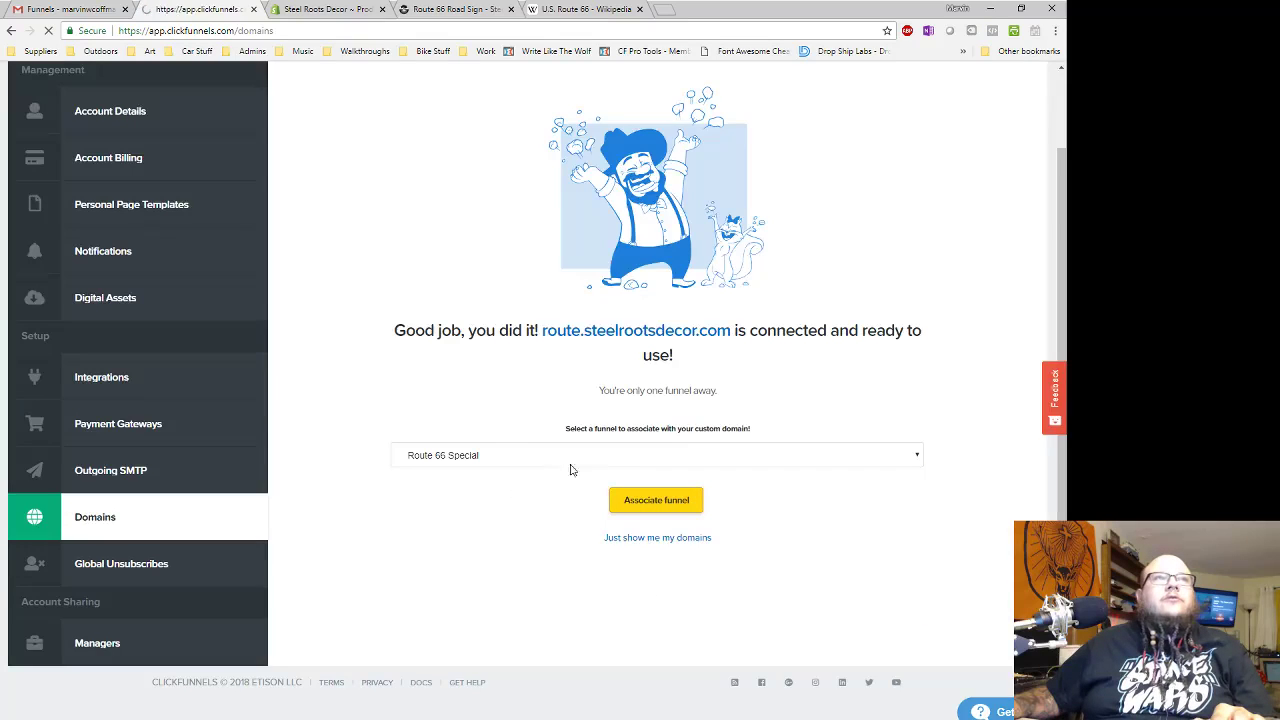
- Add SSL to the route.steelrootsdecor.com domain
{"action": "scroll", "coordinate": [597, 466], "scroll_direction": "down", "scroll_amount": 2}
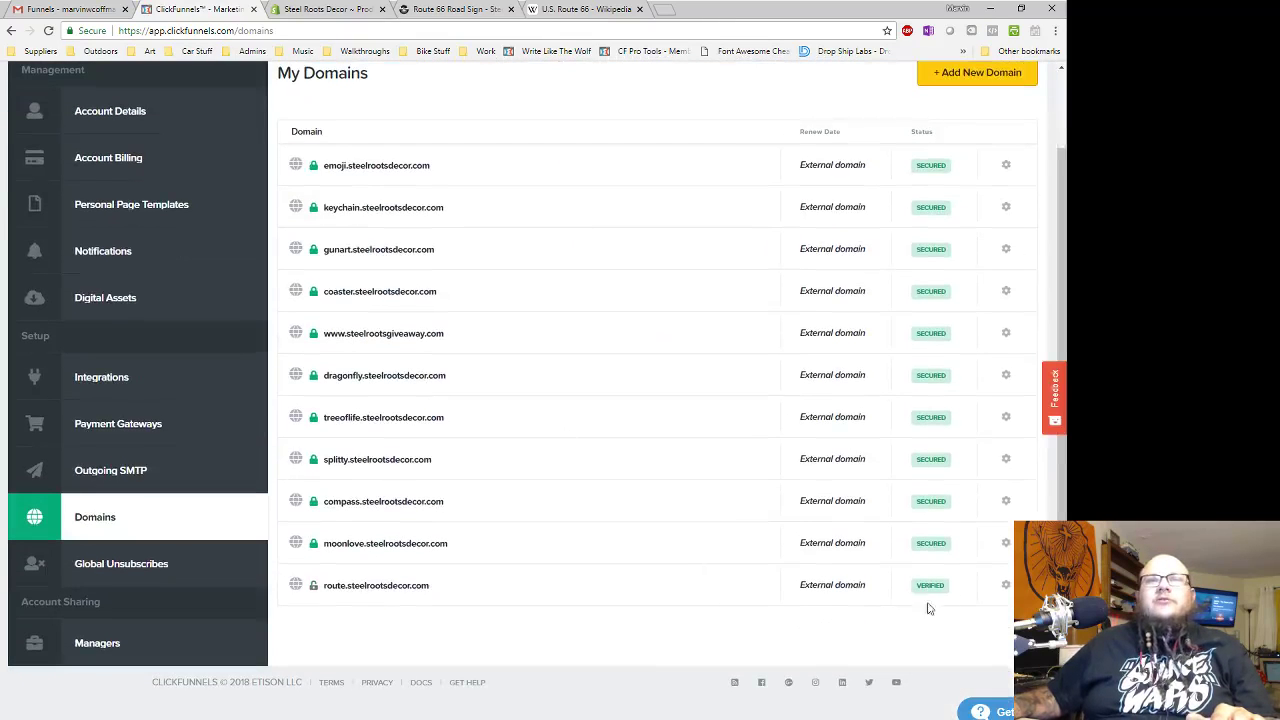
{"action": "left_click", "coordinate": [1007, 588]}
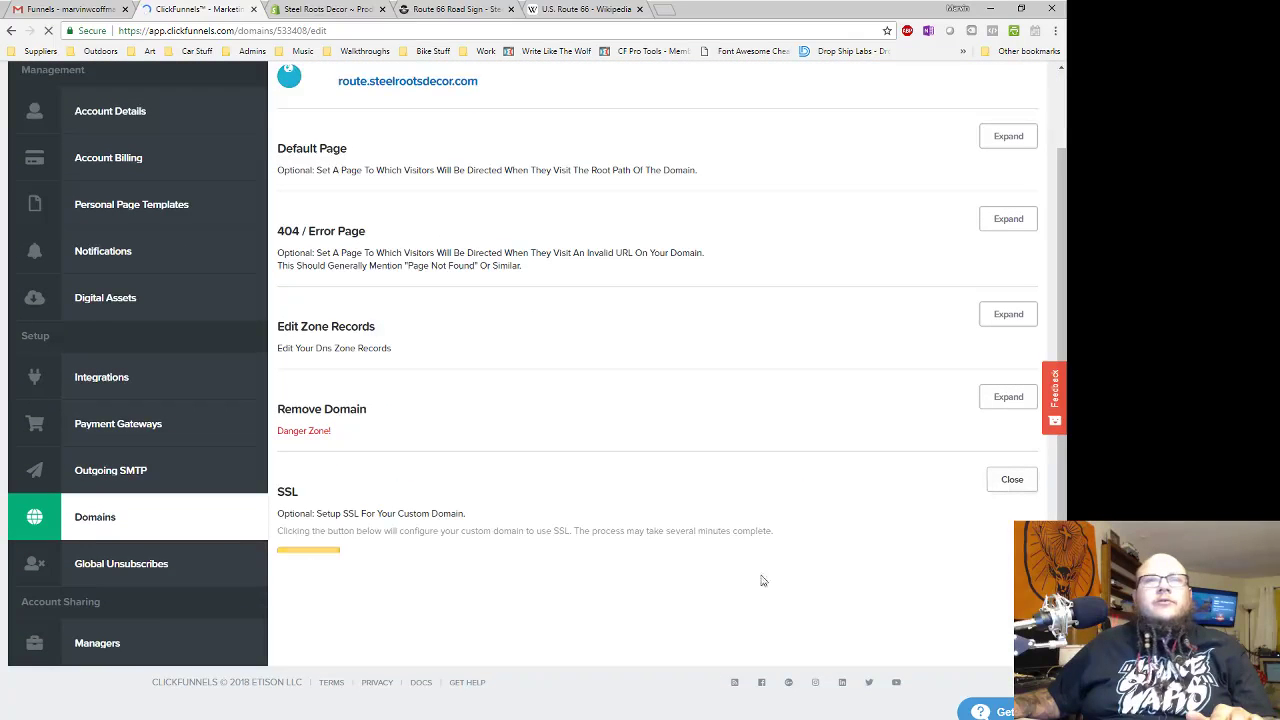
{"action": "left_click", "coordinate": [322, 559]}
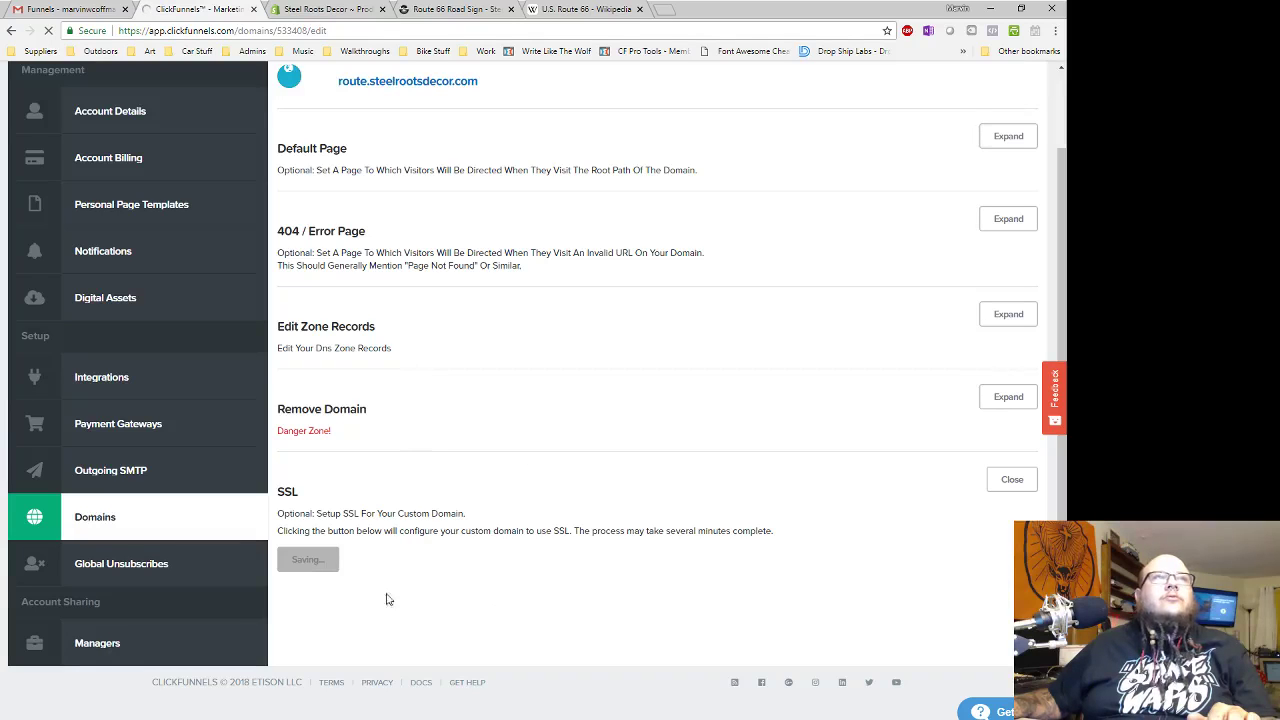
{"action": "key", "text": "ctrl+Tab"}
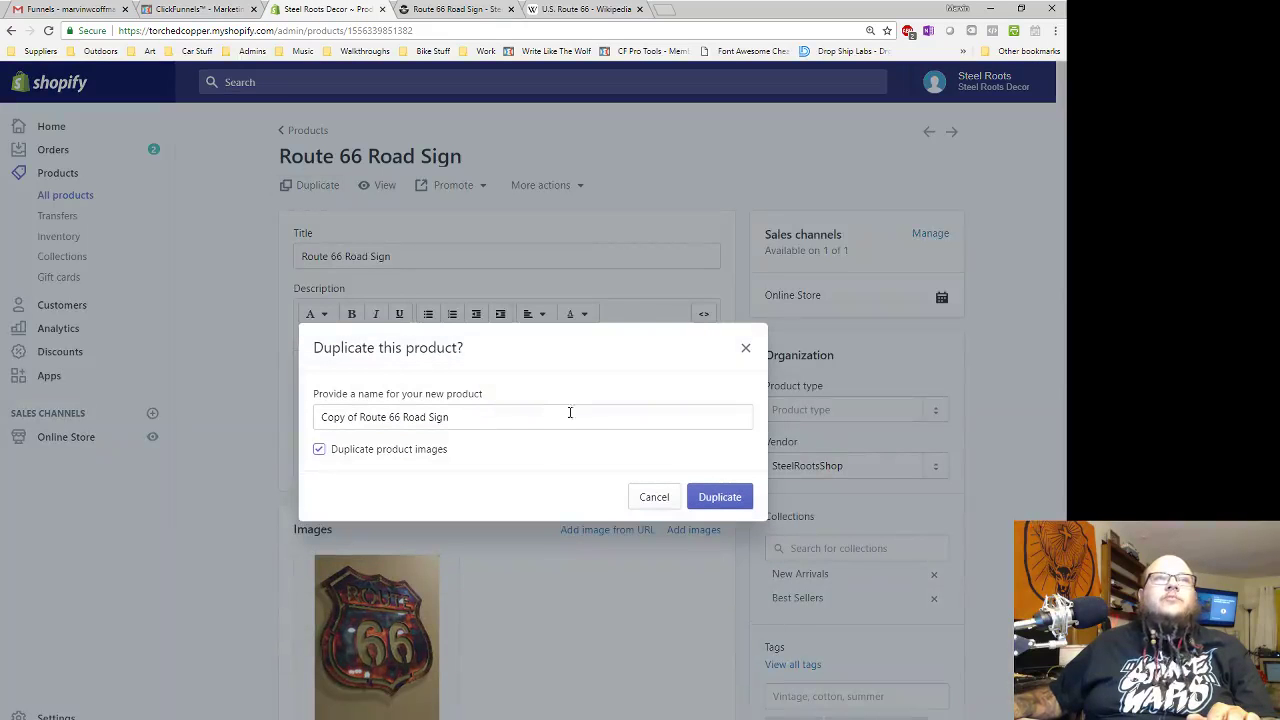
- Duplicate Route 66 Road Sign as CF_route66-special, keeping its product images
{"action": "left_click_drag", "start_coordinate": [450, 418], "coordinate": [287, 421]}
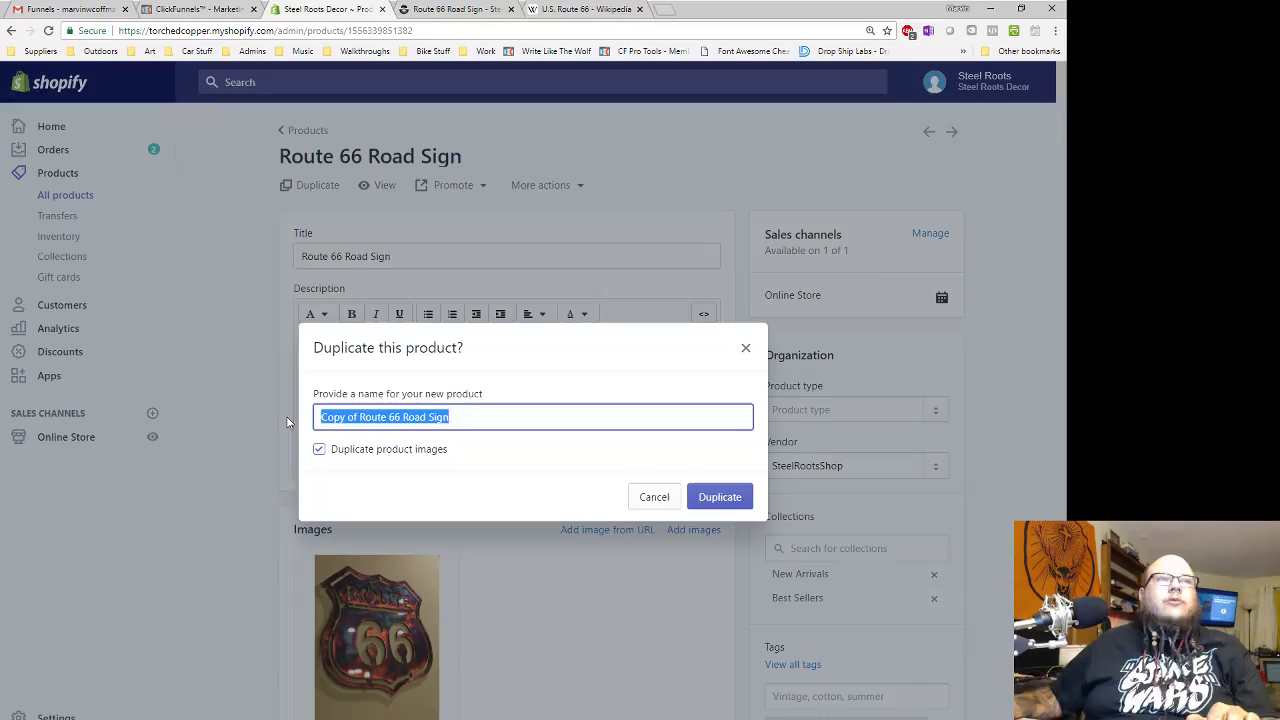
{"action": "type", "text": "CF_"}
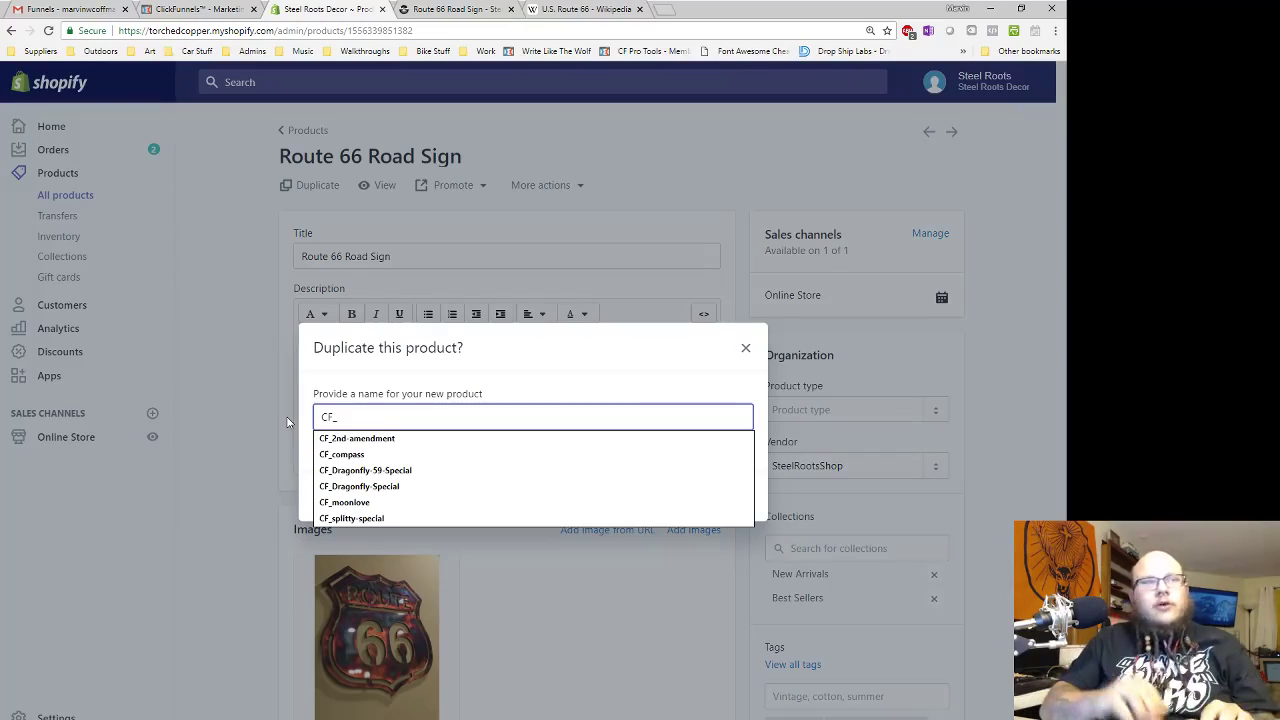
{"action": "type", "text": "route"}
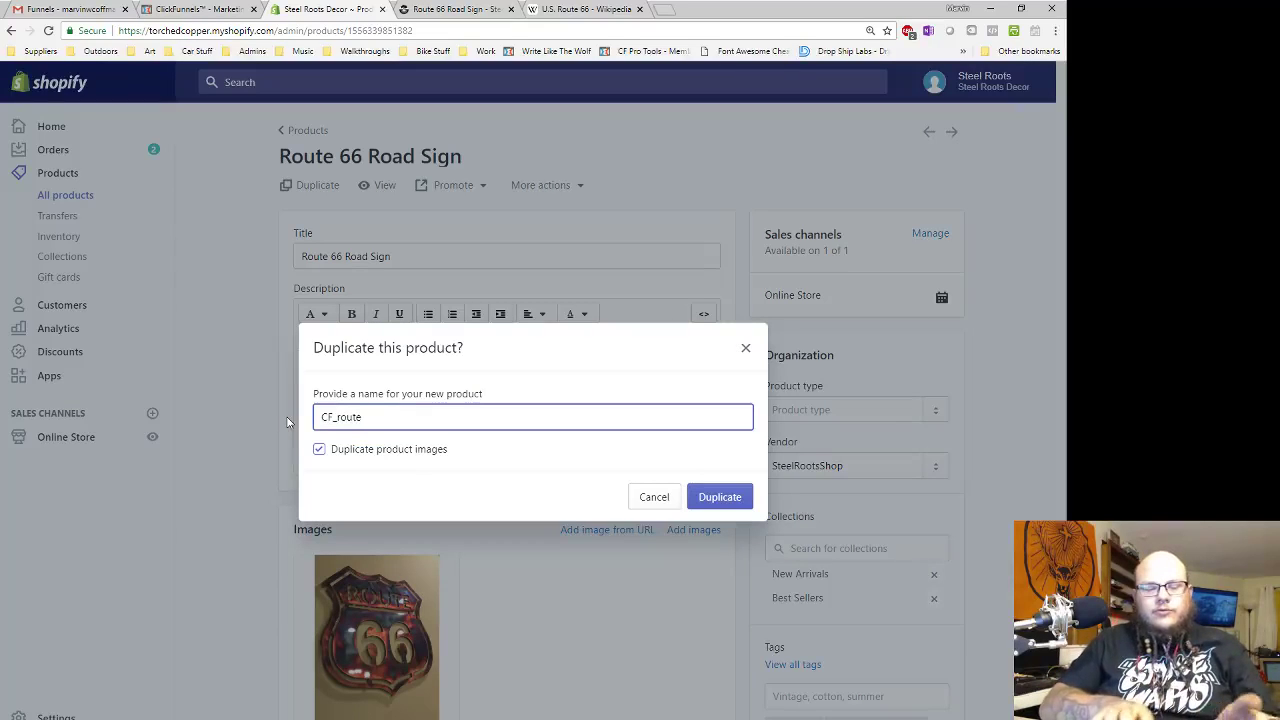
{"action": "type", "text": "66-special"}
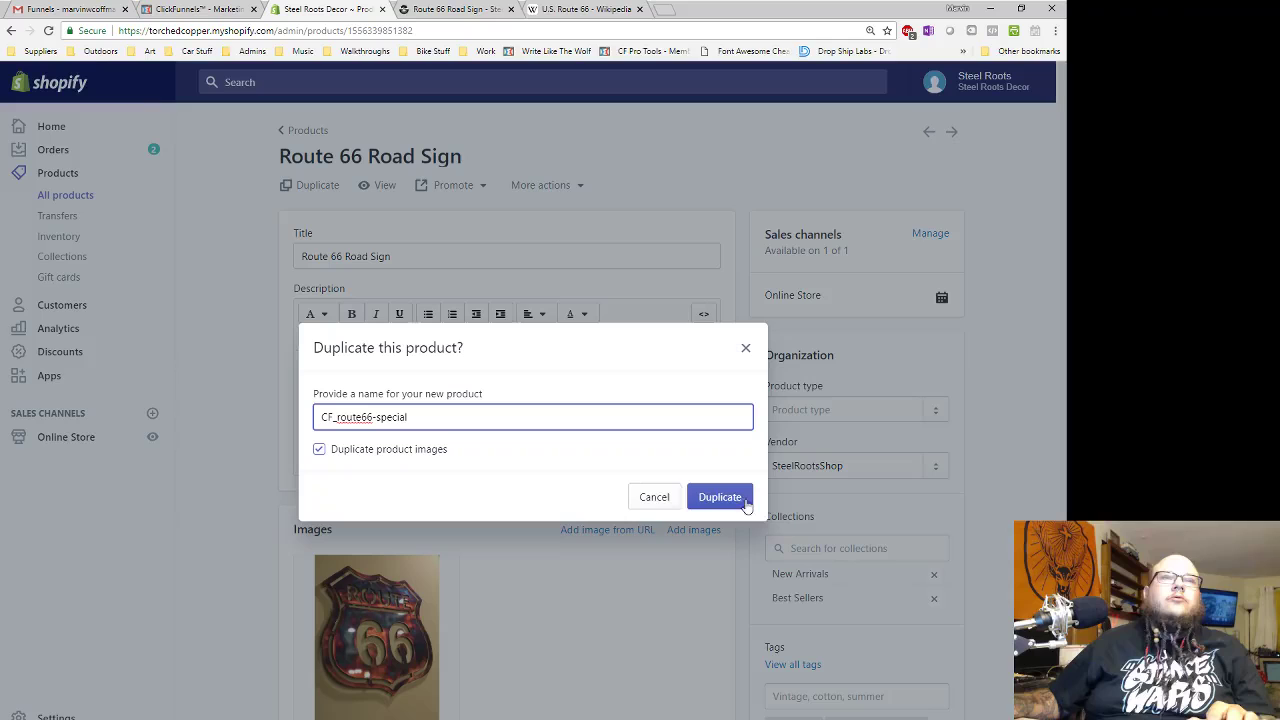
{"action": "left_click", "coordinate": [728, 498]}
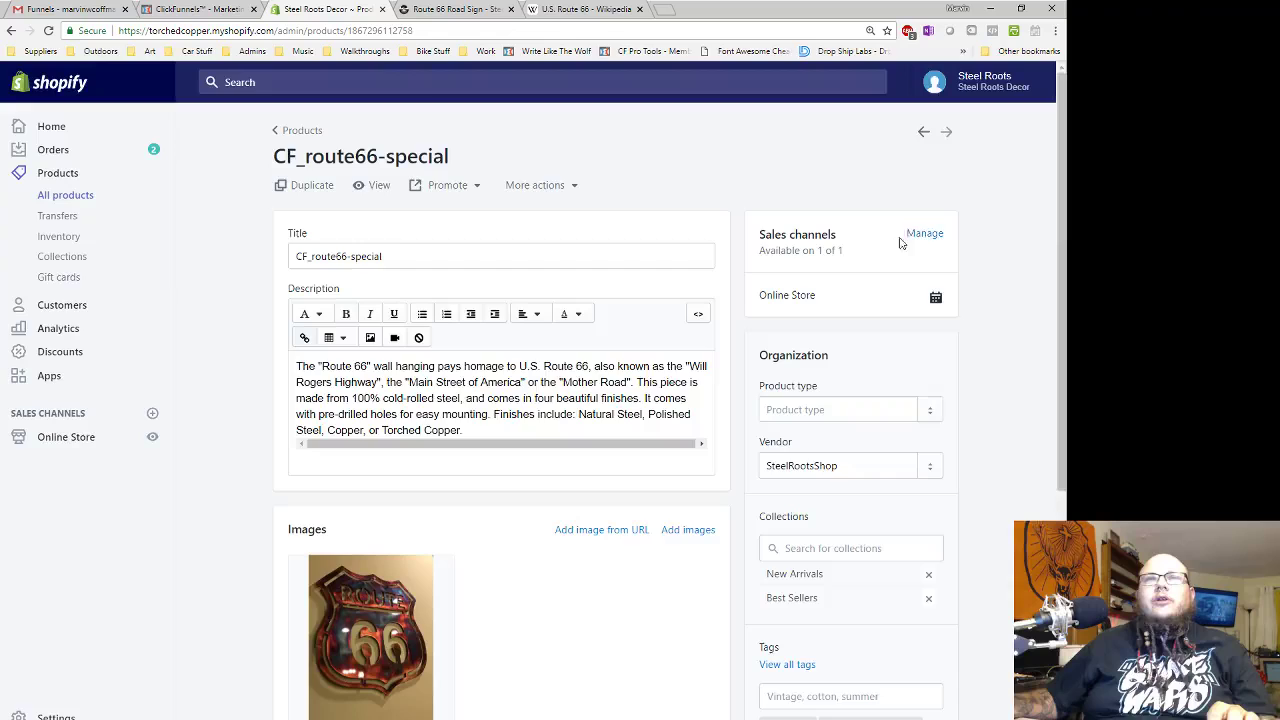
- Remove the product from Online Store and swap New Arrivals and Best Sellers for CF Products
{"action": "left_click", "coordinate": [924, 234]}
{"action": "left_click", "coordinate": [330, 424]}
{"action": "left_click", "coordinate": [731, 468]}
{"action": "scroll", "coordinate": [940, 420], "scroll_direction": "down", "scroll_amount": 2}
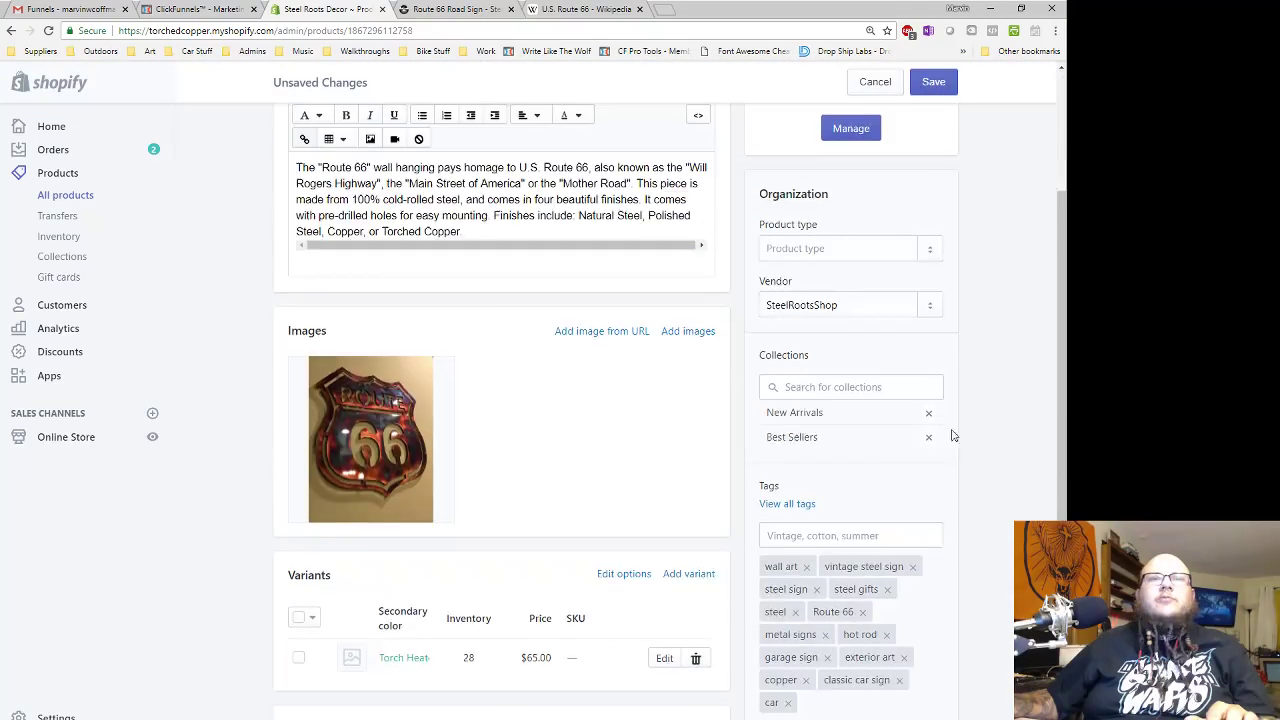
{"action": "left_click", "coordinate": [928, 411]}
{"action": "left_click", "coordinate": [929, 416]}
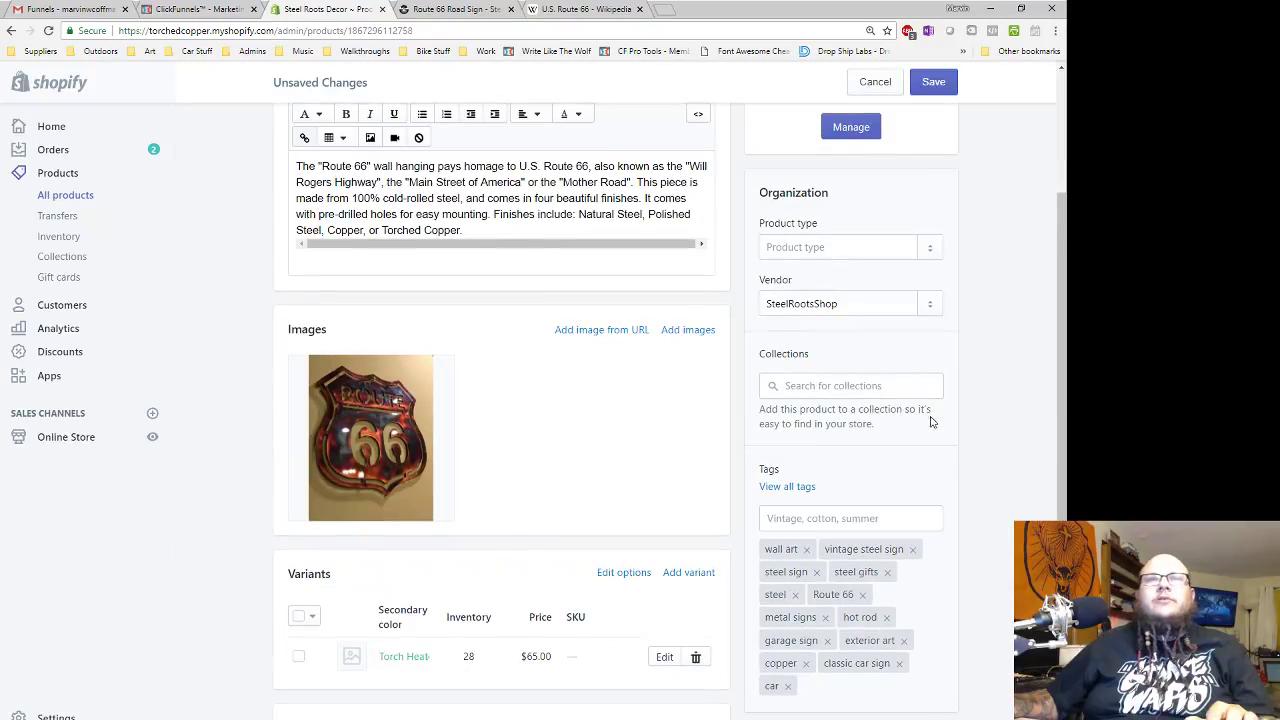
{"action": "left_click", "coordinate": [801, 385]}
{"action": "type", "text": "cf"}
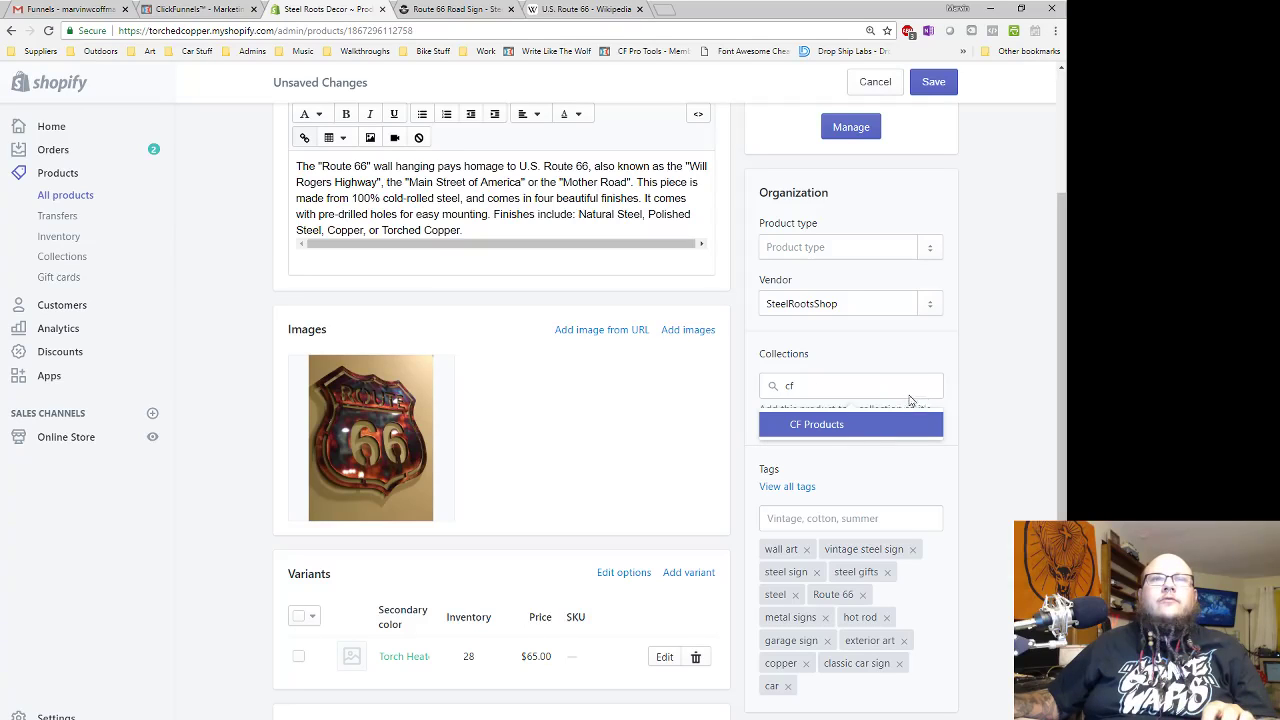
{"action": "left_click", "coordinate": [849, 433]}
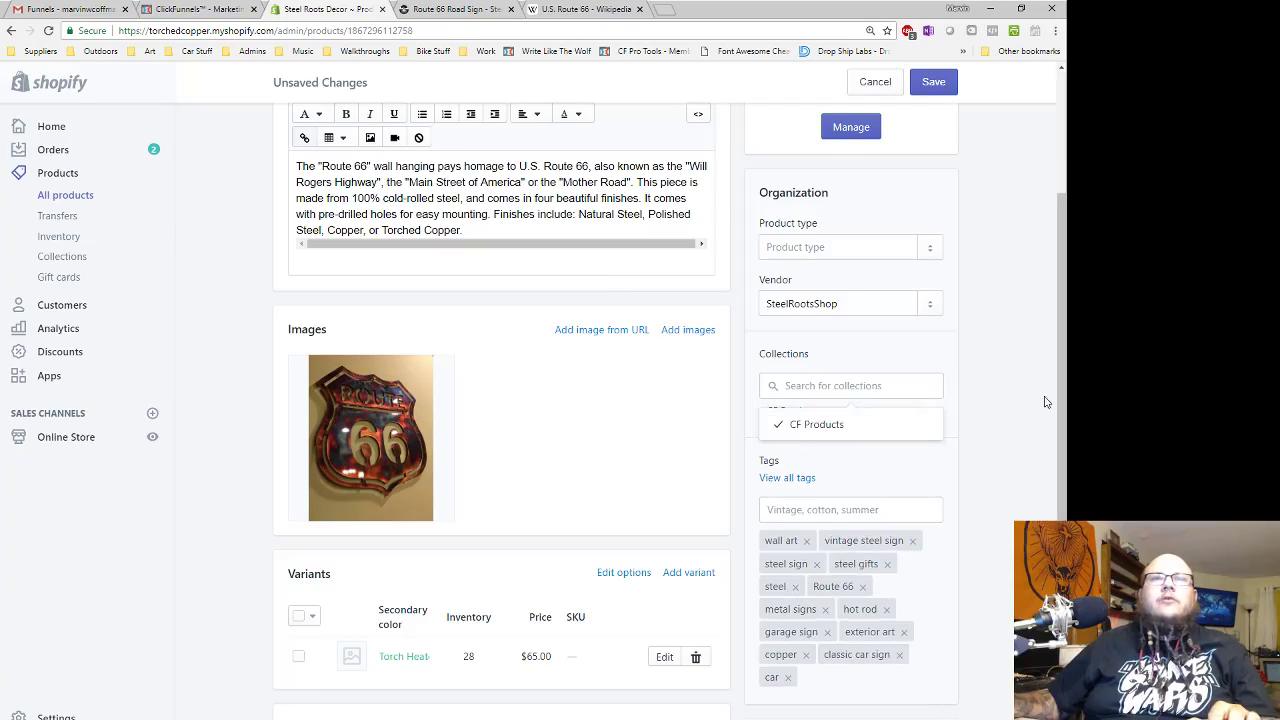
{"action": "left_click", "coordinate": [985, 388]}
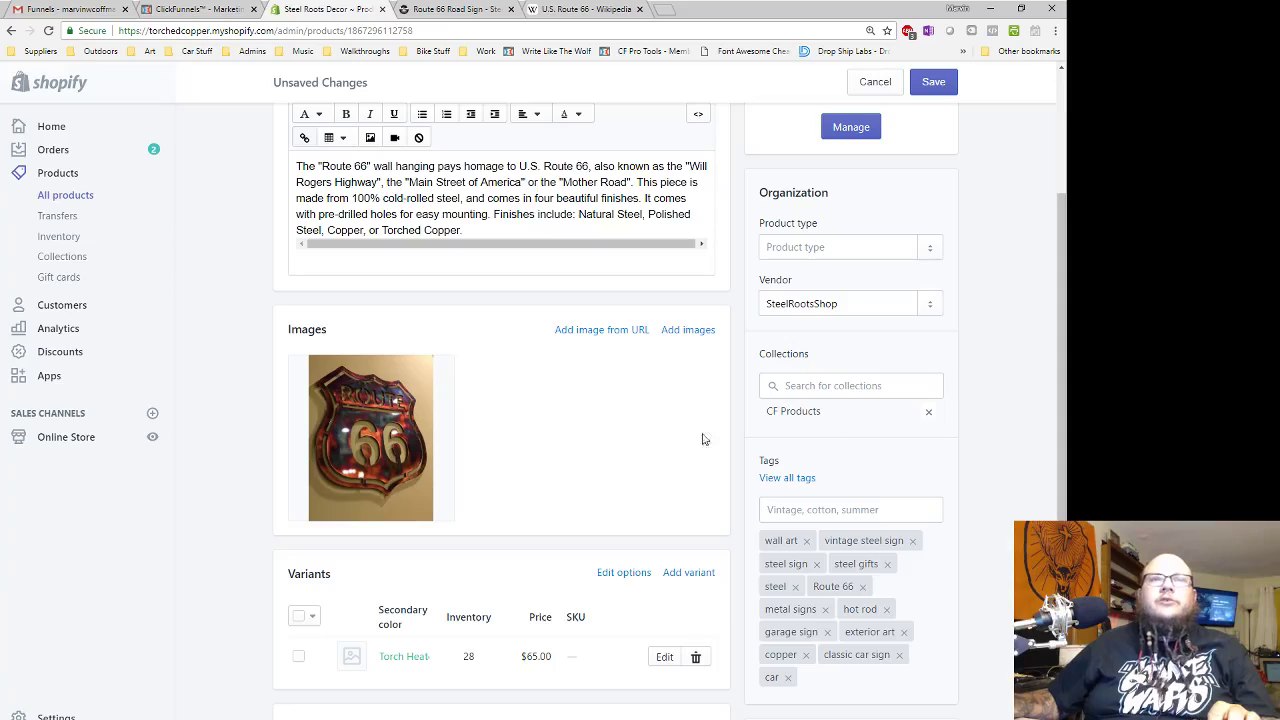
- Set the variant price to $66.00 and save the product
{"action": "scroll", "coordinate": [608, 417], "scroll_direction": "down", "scroll_amount": 3}
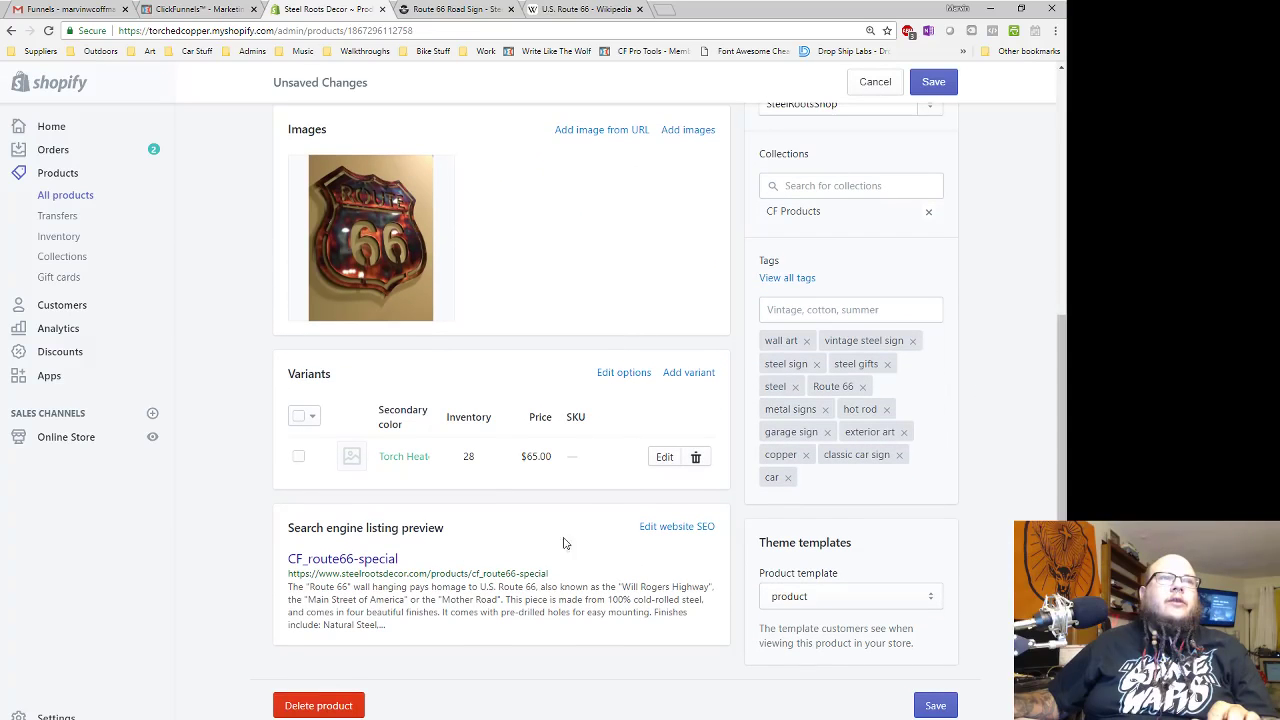
{"action": "double_click", "coordinate": [534, 456]}
{"action": "type", "text": "66"}
{"action": "left_click", "coordinate": [547, 489]}
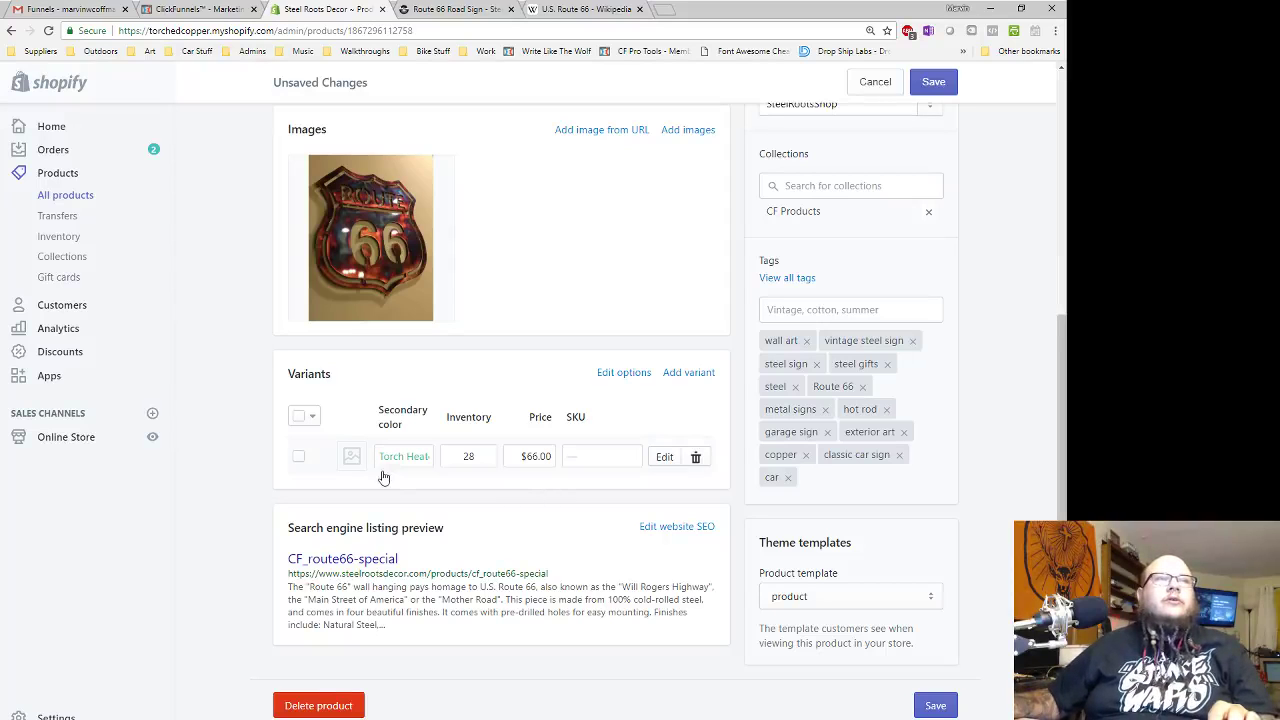
{"action": "left_click", "coordinate": [936, 708]}
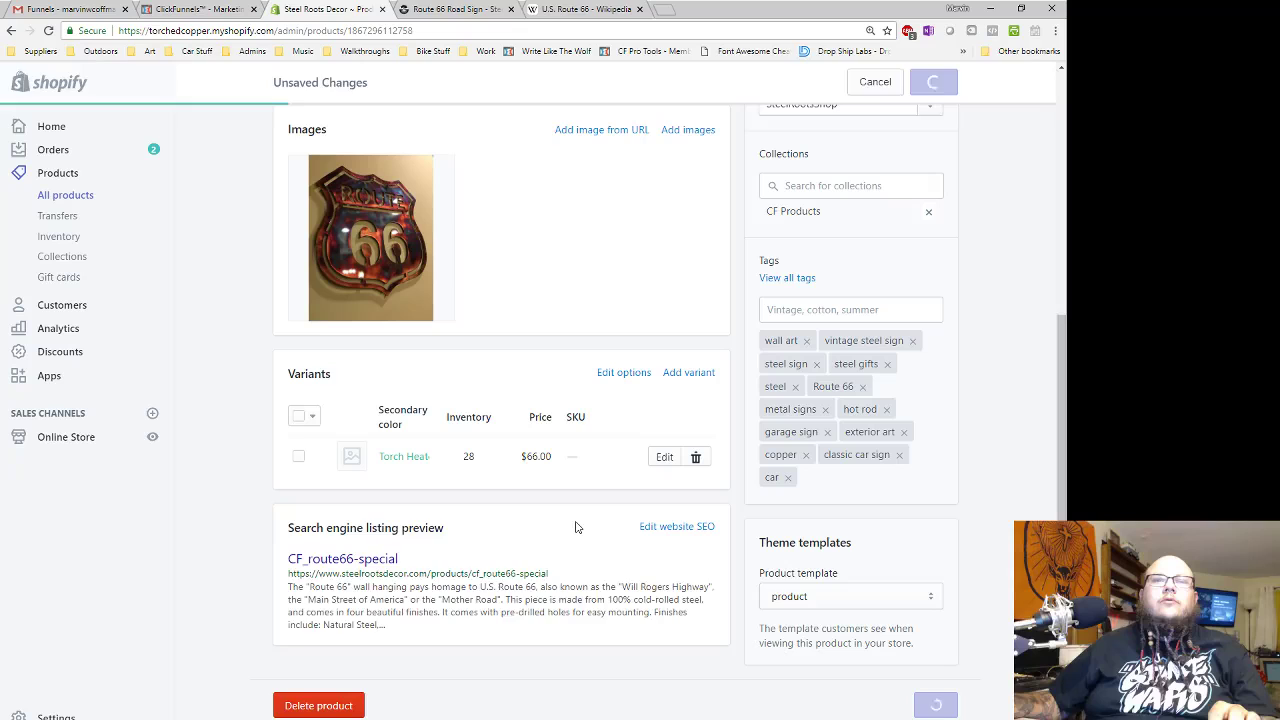
- Start adding a new product to the Route 66 Special funnel's order step
{"action": "left_click", "coordinate": [200, 9]}
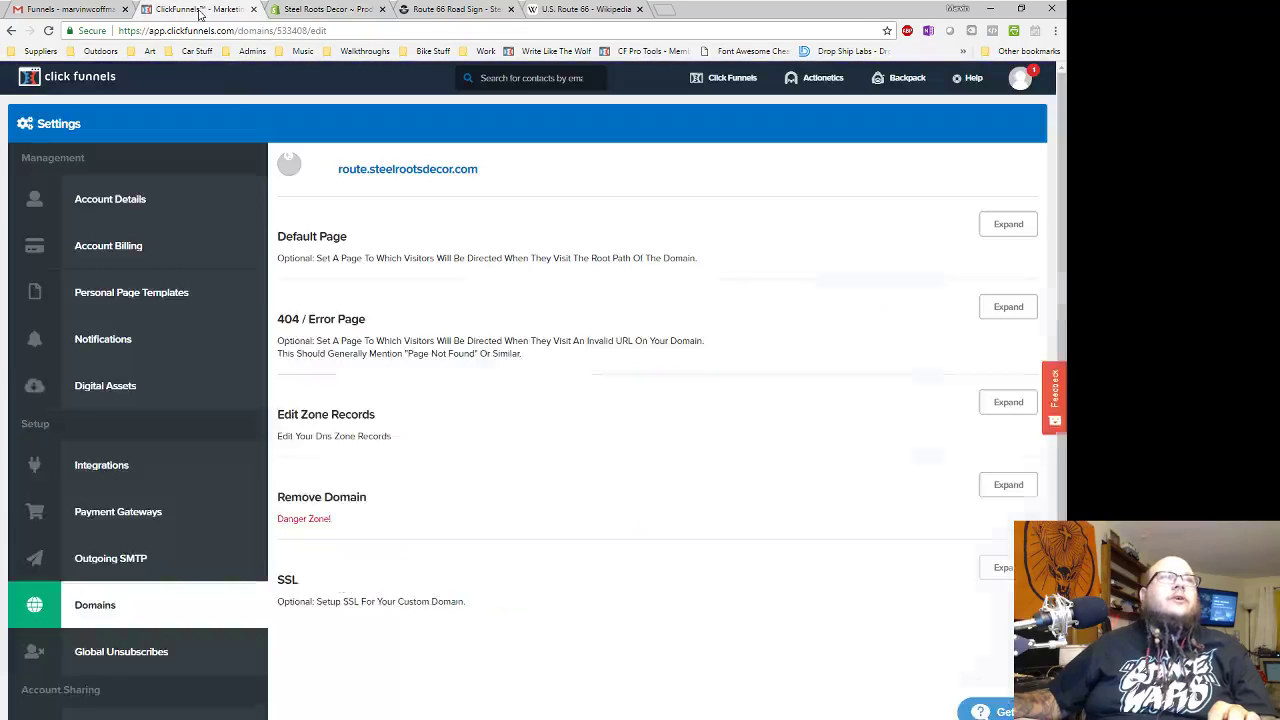
{"action": "mouse_move", "coordinate": [732, 78]}
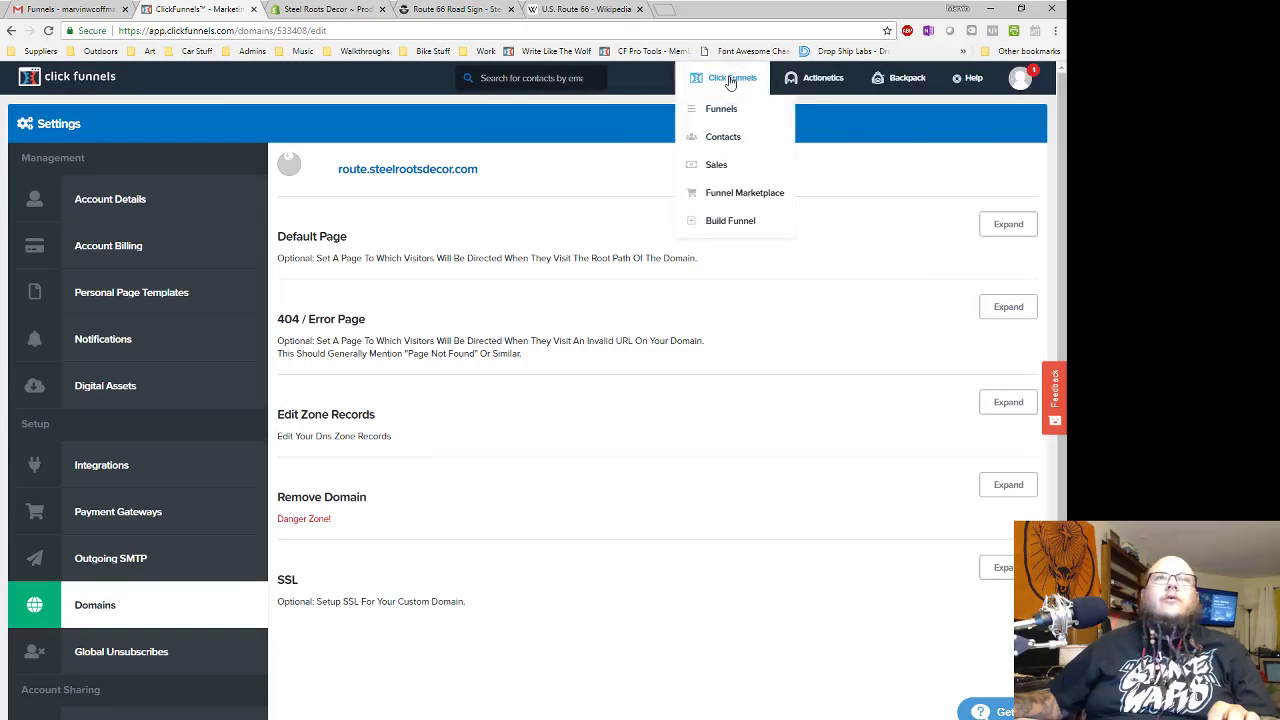
{"action": "left_click", "coordinate": [722, 110]}
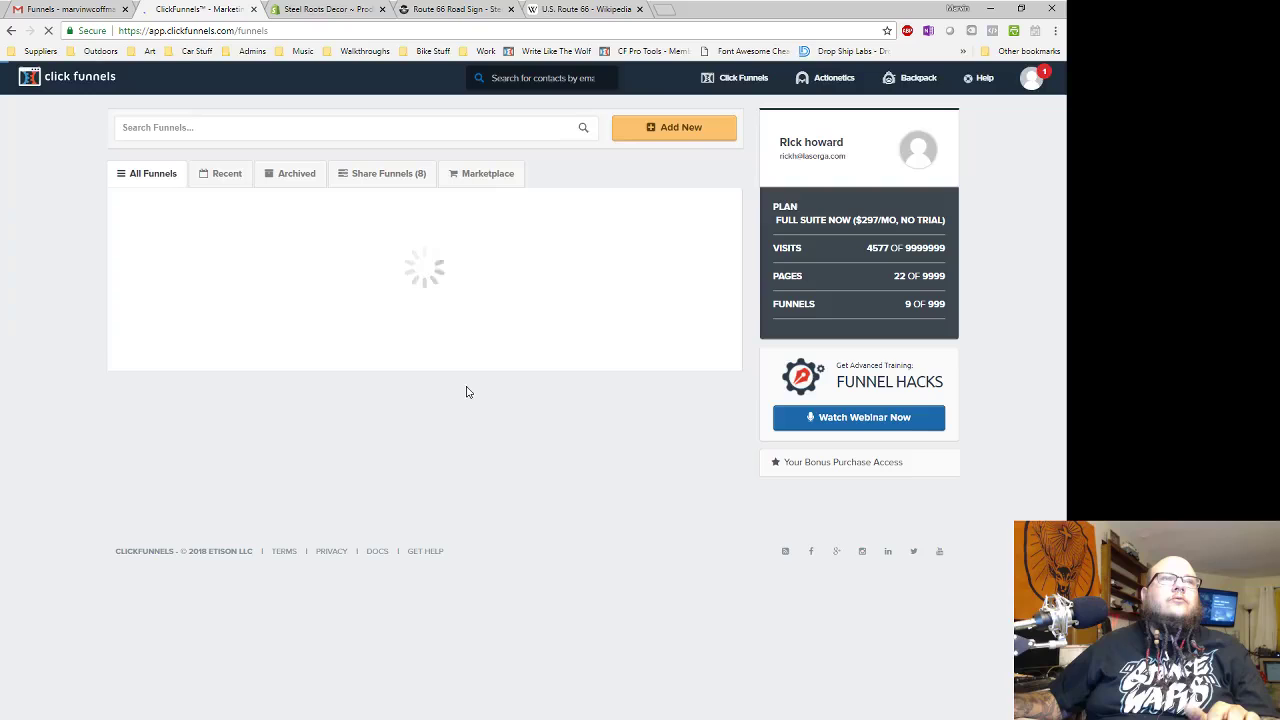
{"action": "left_click", "coordinate": [190, 234]}
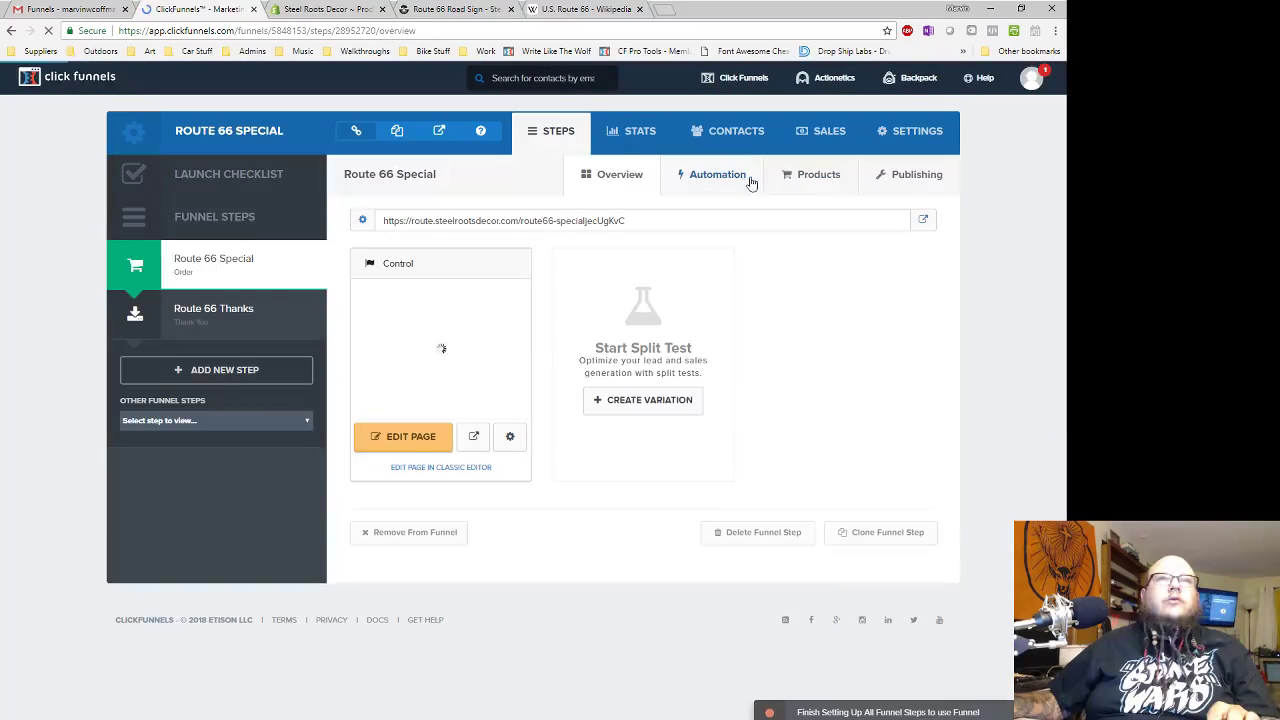
{"action": "left_click", "coordinate": [826, 181]}
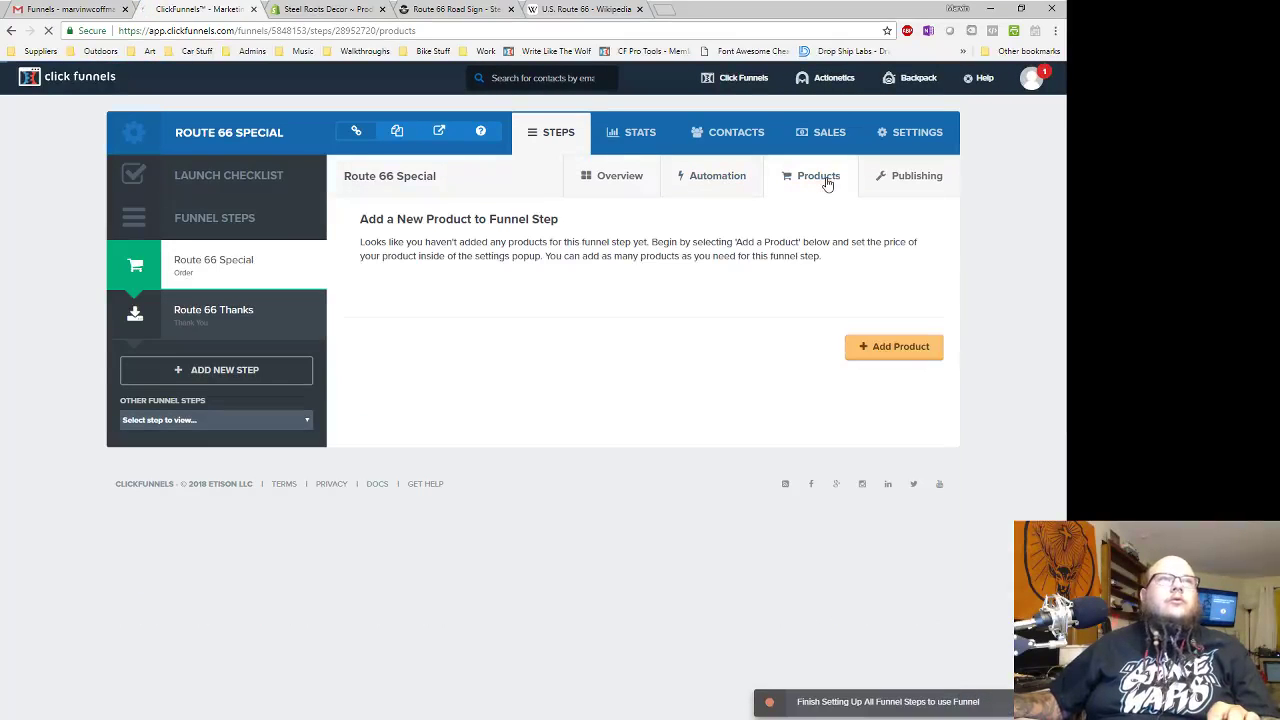
{"action": "left_click", "coordinate": [884, 347]}
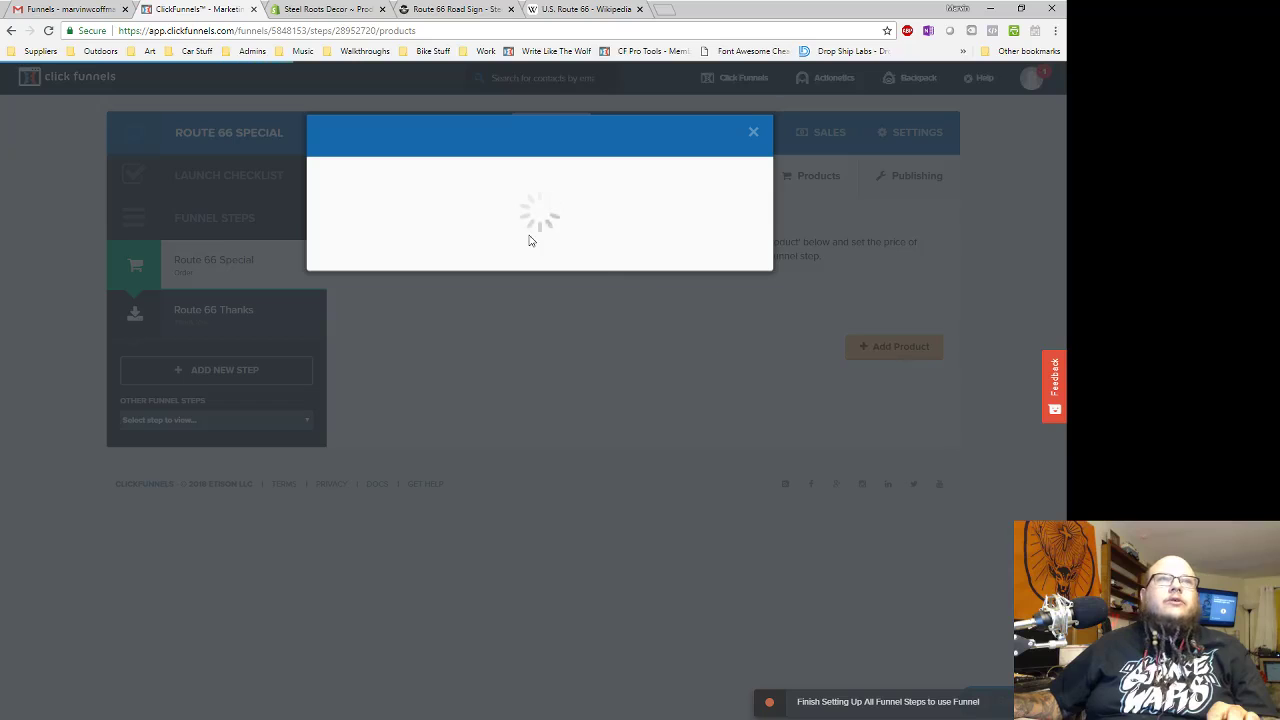
- Name it Route 66 Torched at 66 USD, shown '$66 with FREE Shipping', description ROUTE66SPECIAL
{"action": "left_click", "coordinate": [376, 232]}
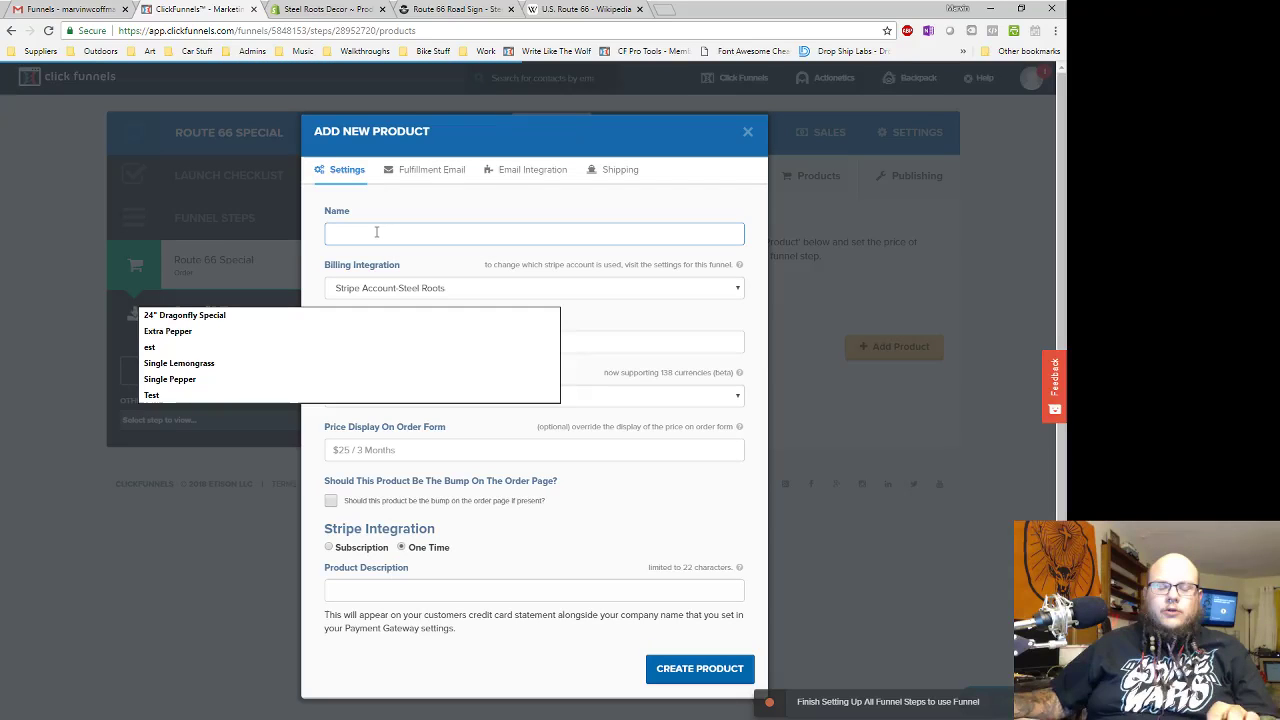
{"action": "type", "text": "ROUT"}
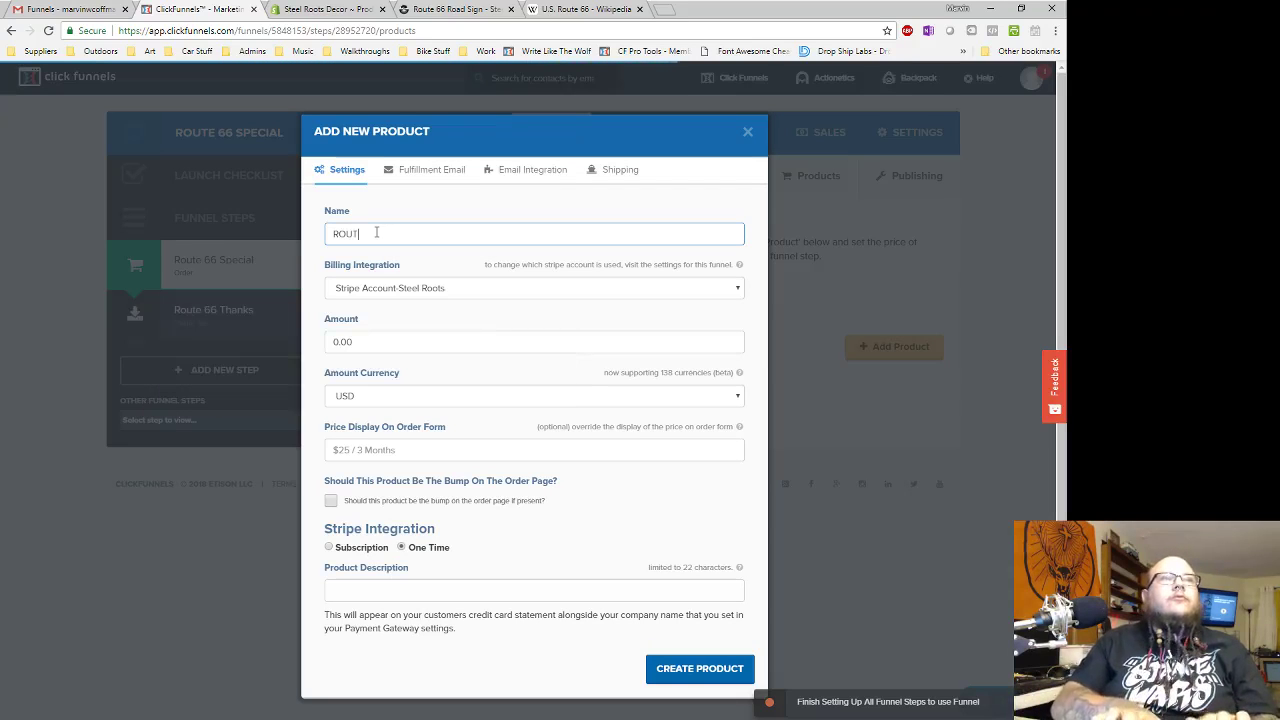
{"action": "key", "text": "BackSpace"}
{"action": "key", "text": "BackSpace"}
{"action": "key", "text": "BackSpace"}
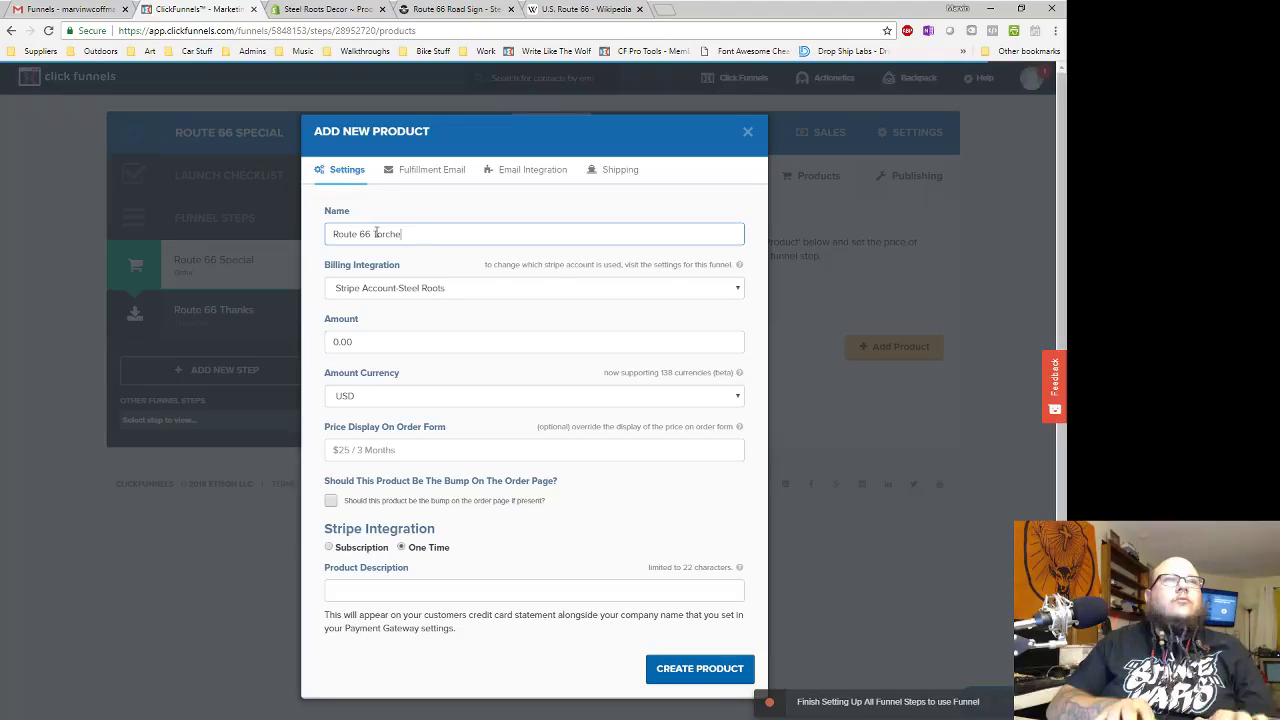
{"action": "left_click", "coordinate": [396, 341]}
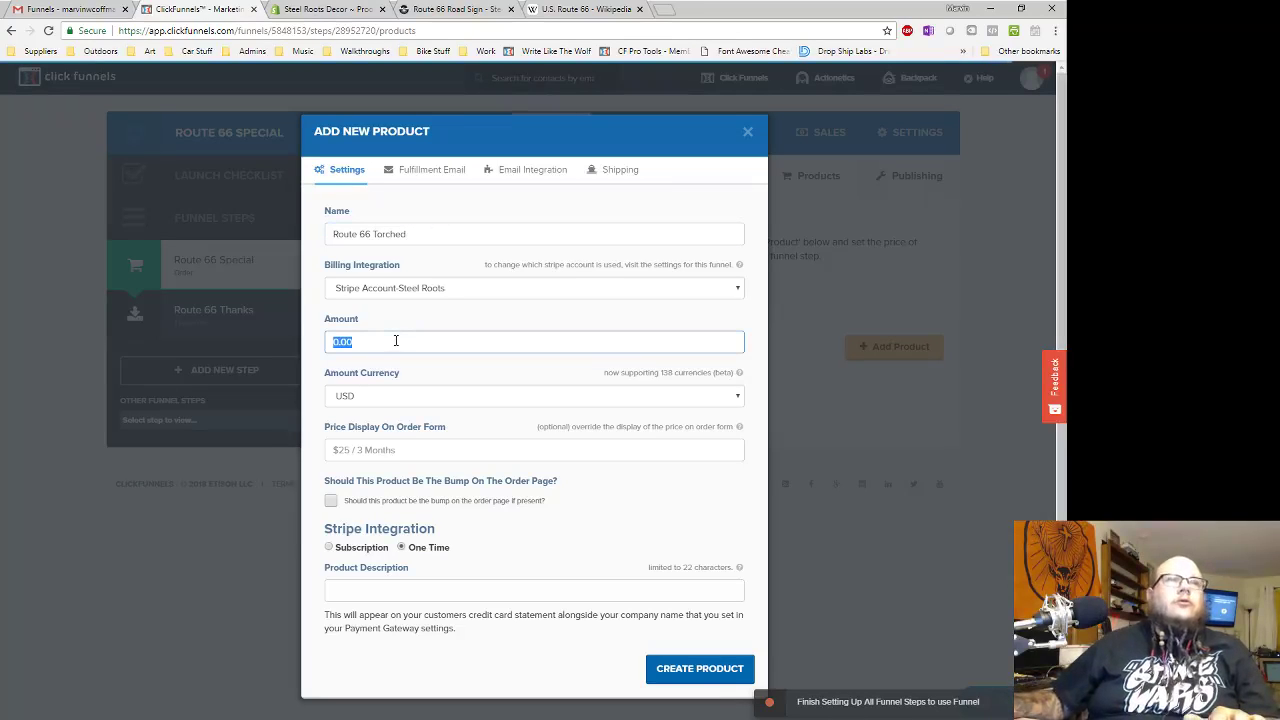
{"action": "left_click", "coordinate": [338, 451]}
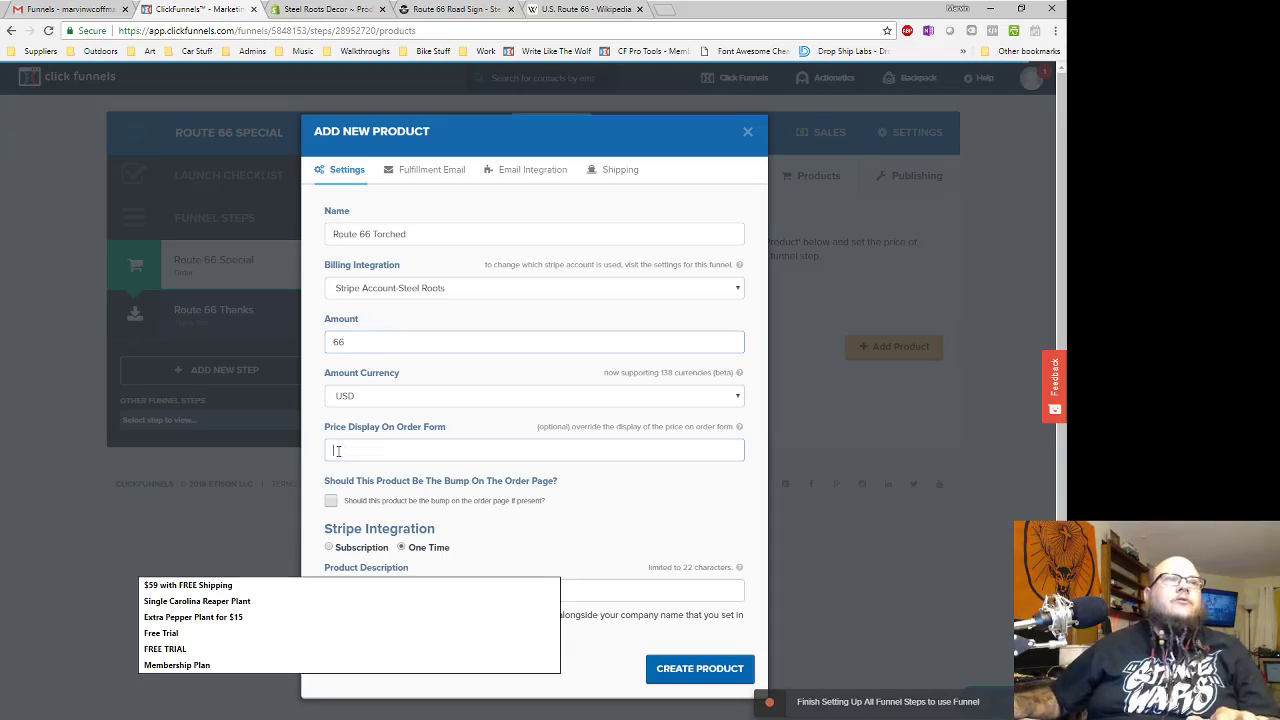
{"action": "type", "text": "$6"}
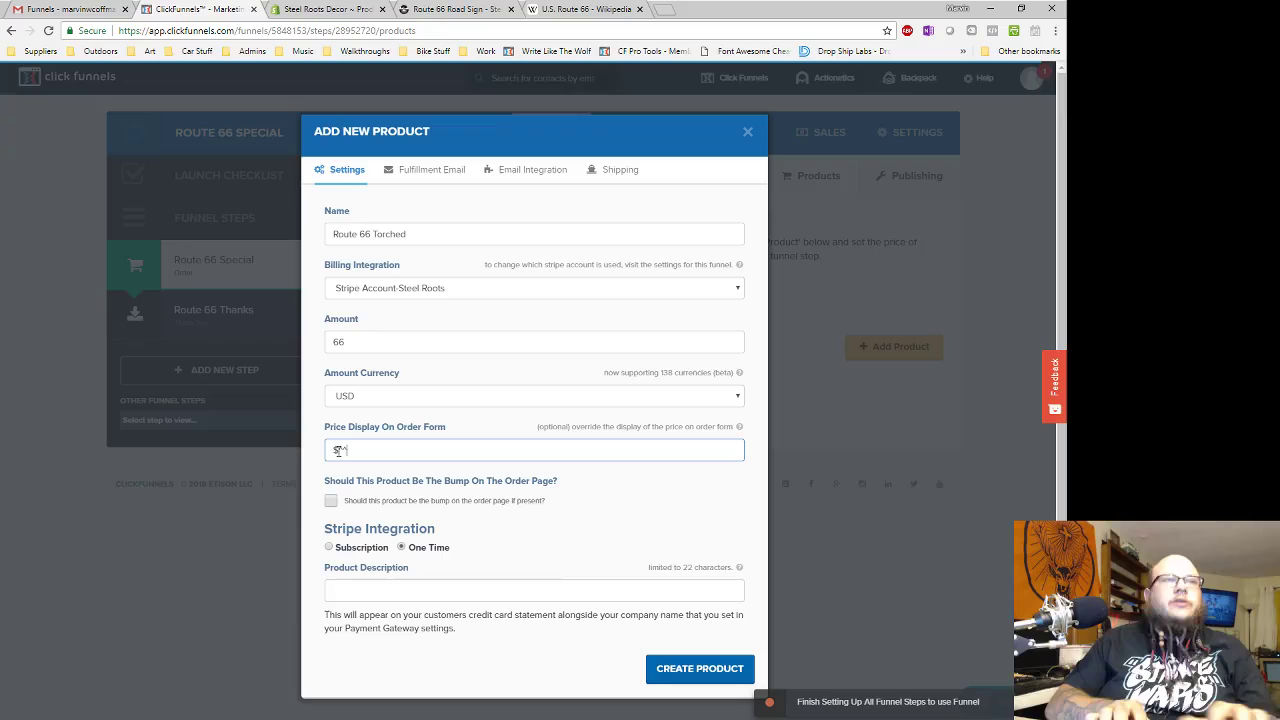
{"action": "type", "text": "6 with FREE Shipping"}
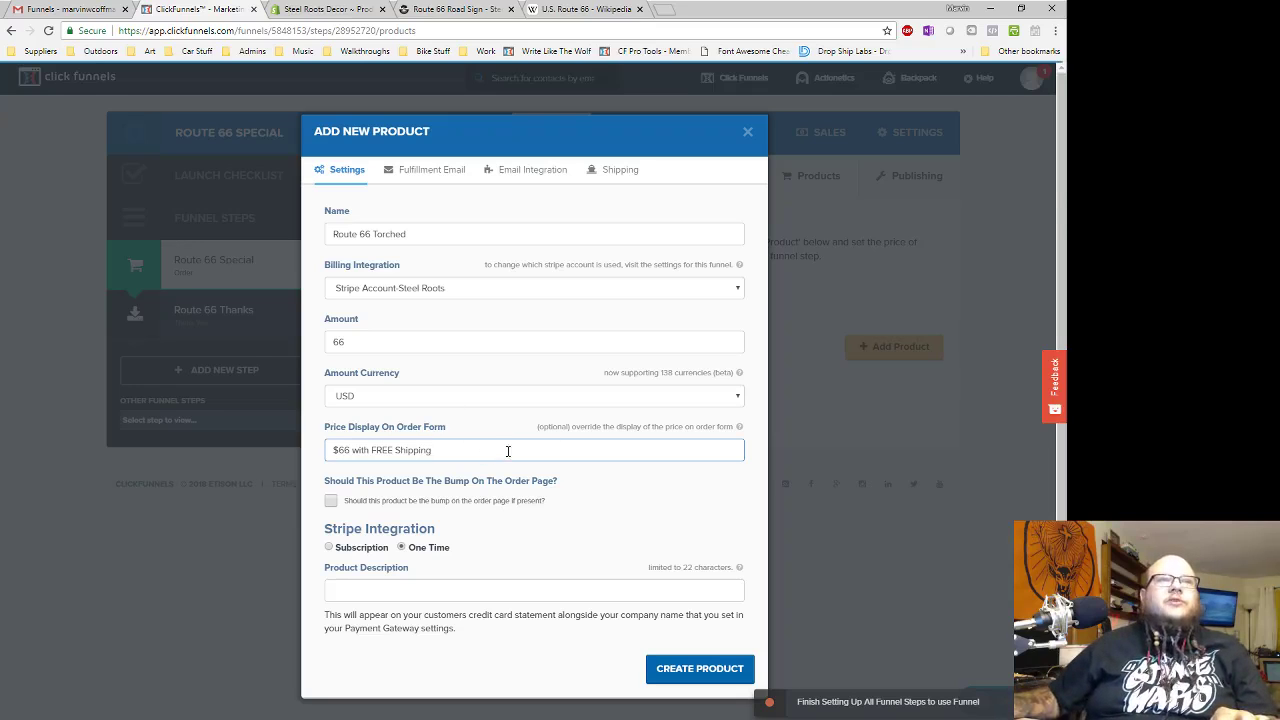
{"action": "left_click", "coordinate": [361, 588]}
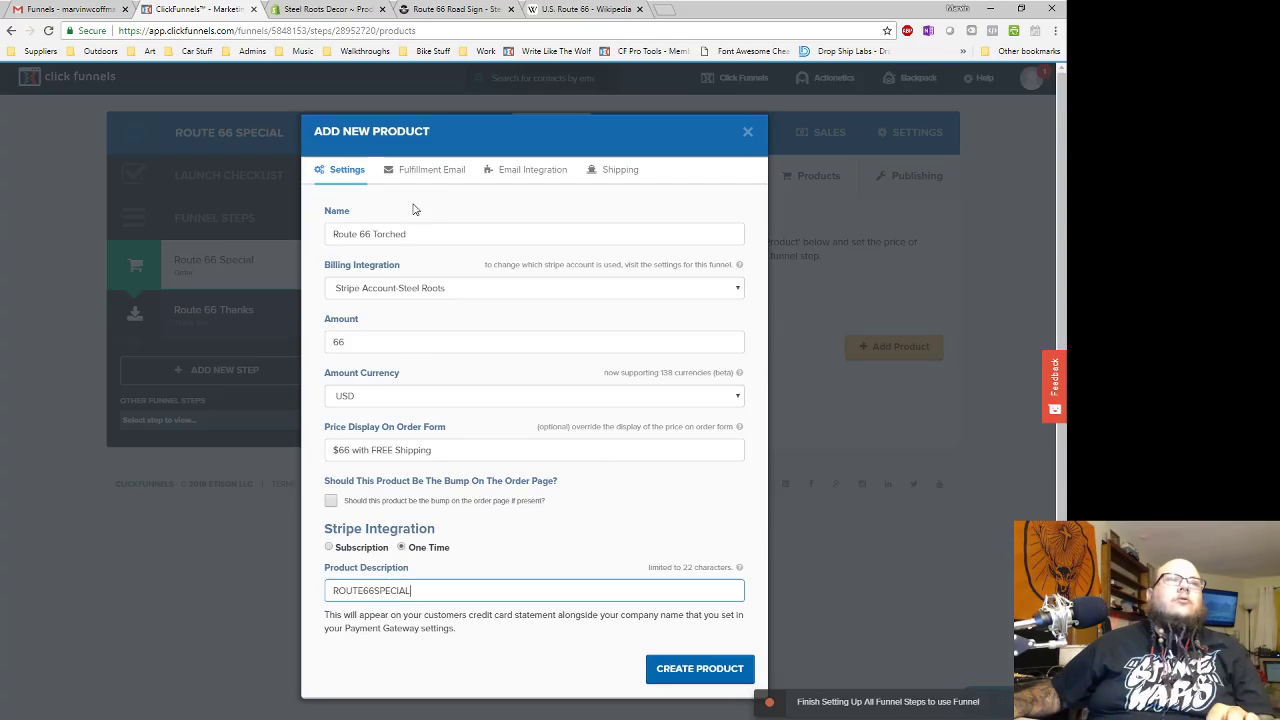
{"action": "left_click", "coordinate": [440, 170]}
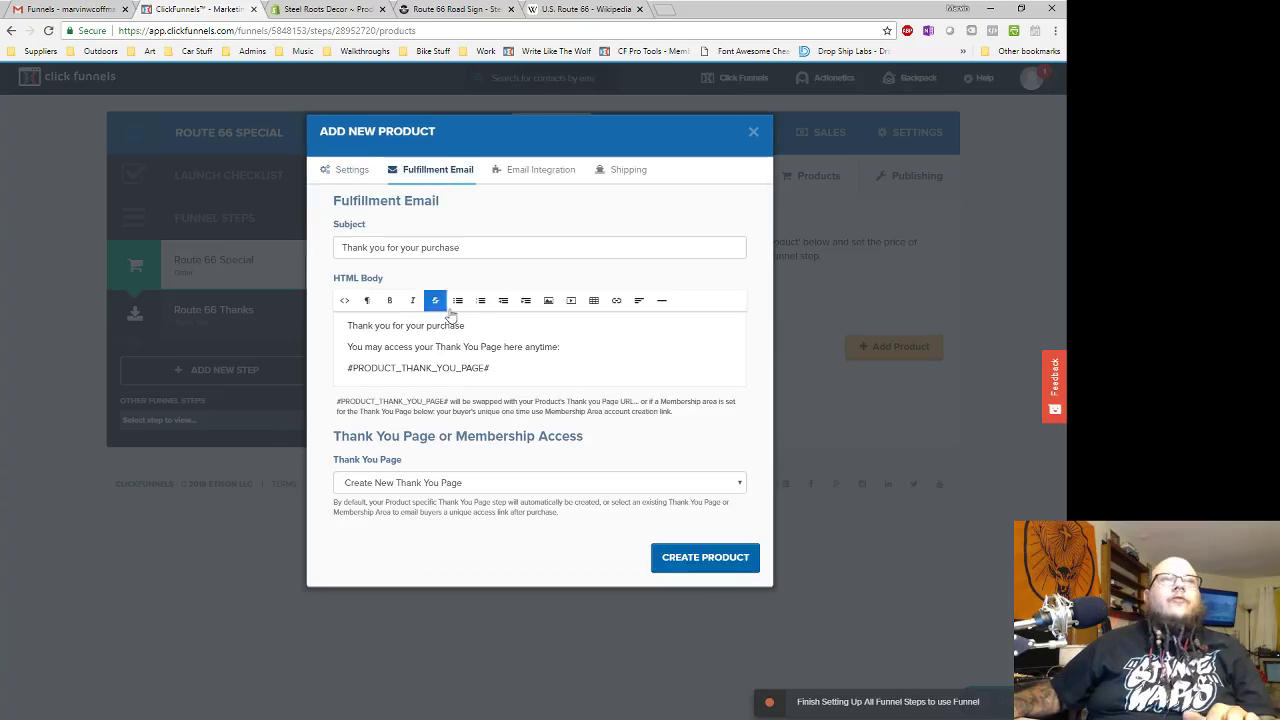
- Clear the default fulfillment email subject and HTML body
{"action": "triple_click", "coordinate": [480, 246]}
{"action": "key", "text": "BackSpace"}
{"action": "left_click_drag", "start_coordinate": [545, 374], "coordinate": [309, 314]}
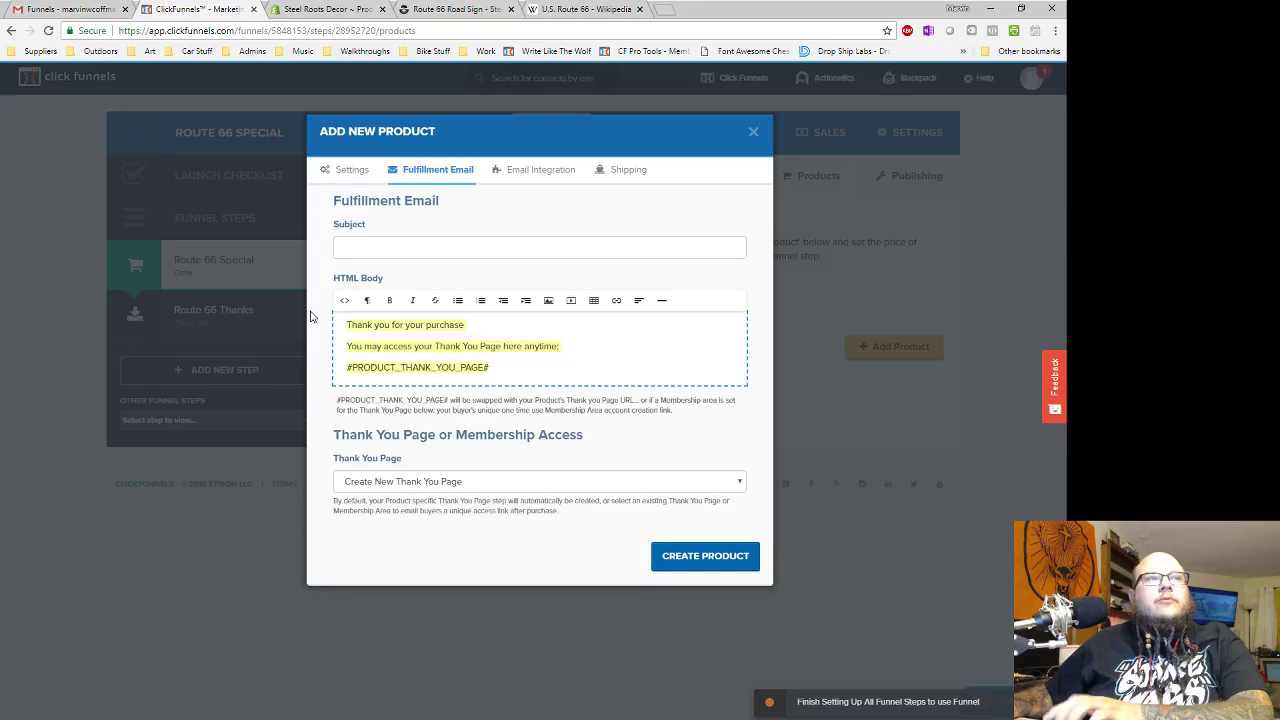
{"action": "key", "text": "BackSpace"}
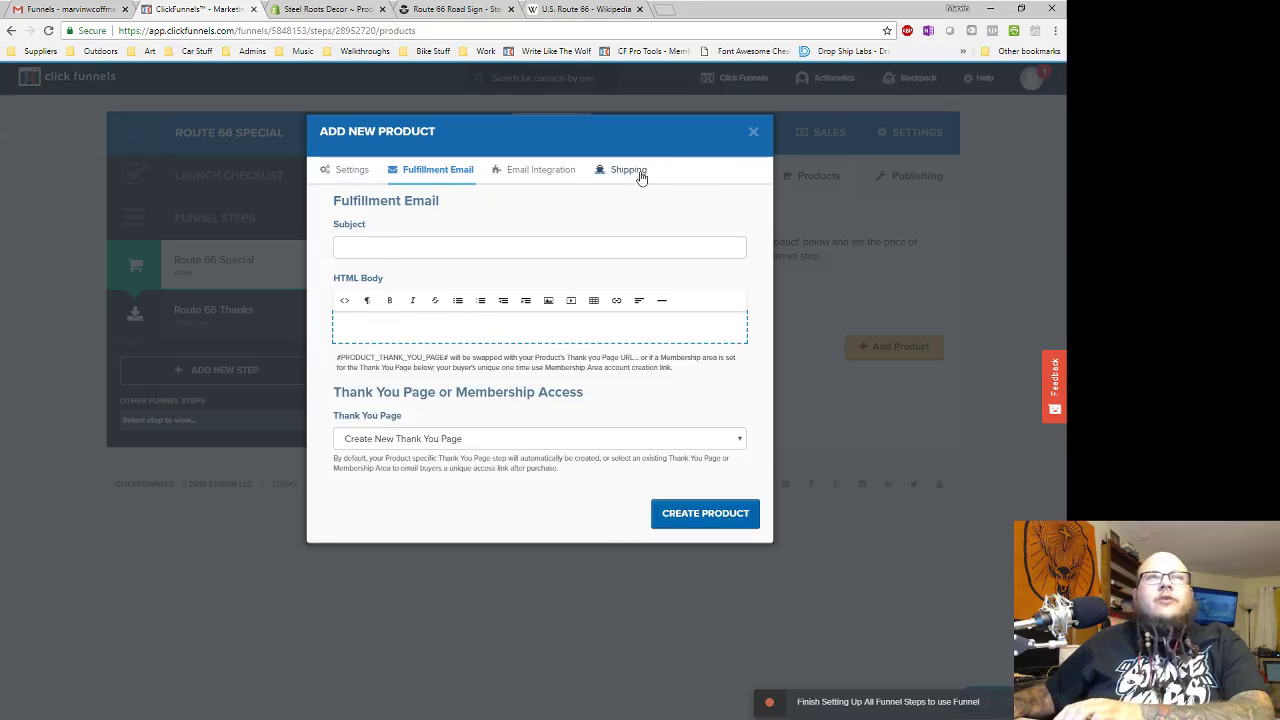
- Try Shopify fulfillment with the Steel Roots Decor store and browse its product SKUs
{"action": "left_click", "coordinate": [626, 172]}
{"action": "left_click", "coordinate": [339, 326]}
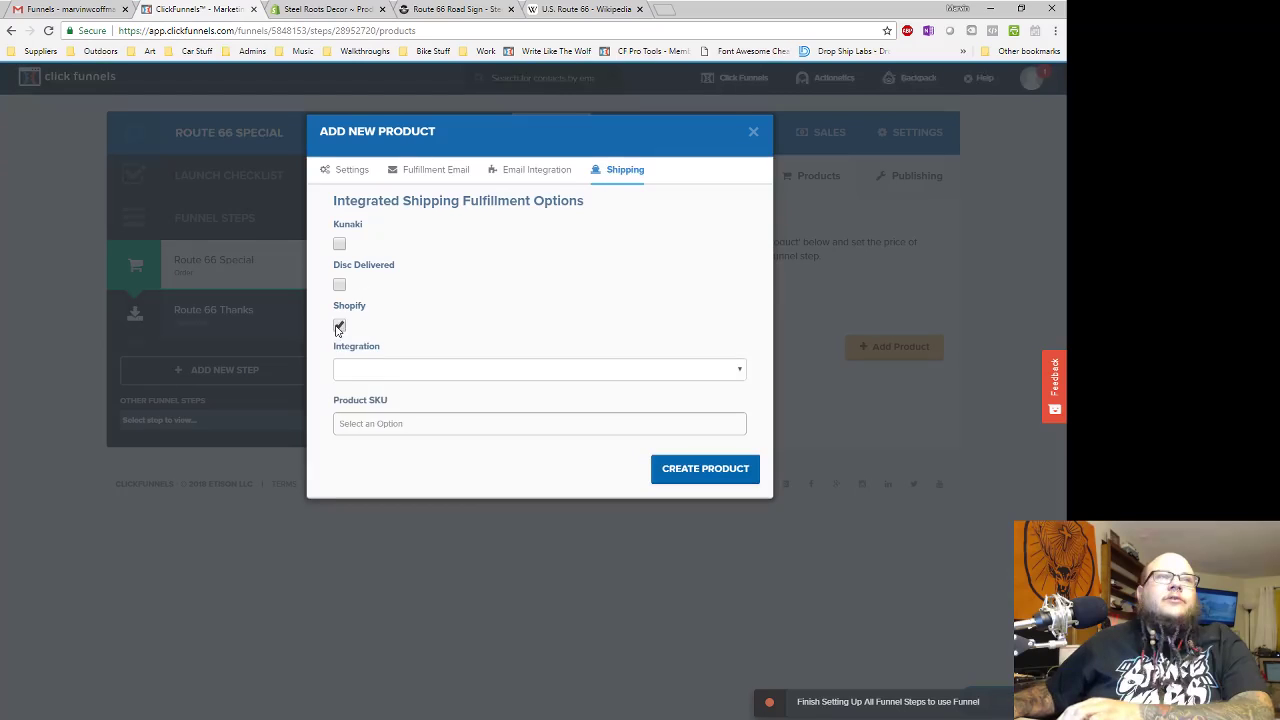
{"action": "left_click", "coordinate": [426, 371]}
{"action": "left_click", "coordinate": [418, 399]}
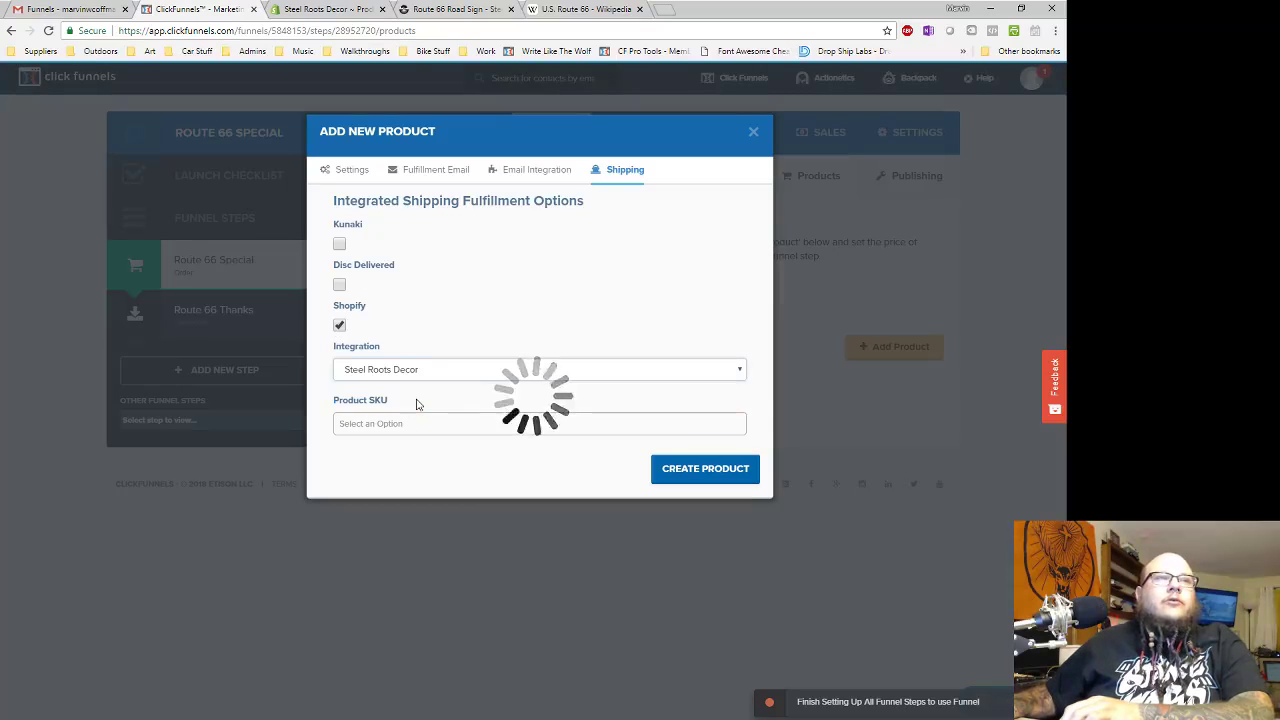
{"action": "left_click", "coordinate": [438, 424]}
{"action": "scroll", "coordinate": [532, 518], "scroll_direction": "down", "scroll_amount": 10}
{"action": "scroll", "coordinate": [533, 515], "scroll_direction": "down", "scroll_amount": 10}
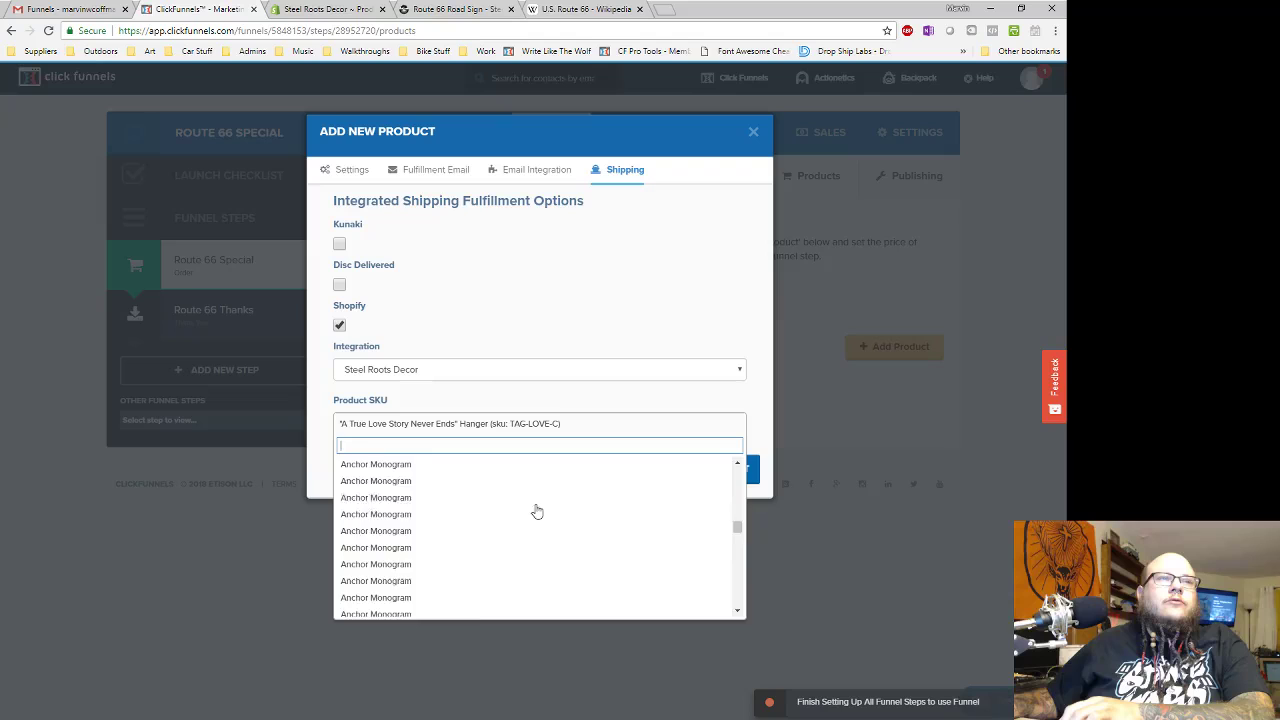
{"action": "scroll", "coordinate": [486, 523], "scroll_direction": "down", "scroll_amount": 3}
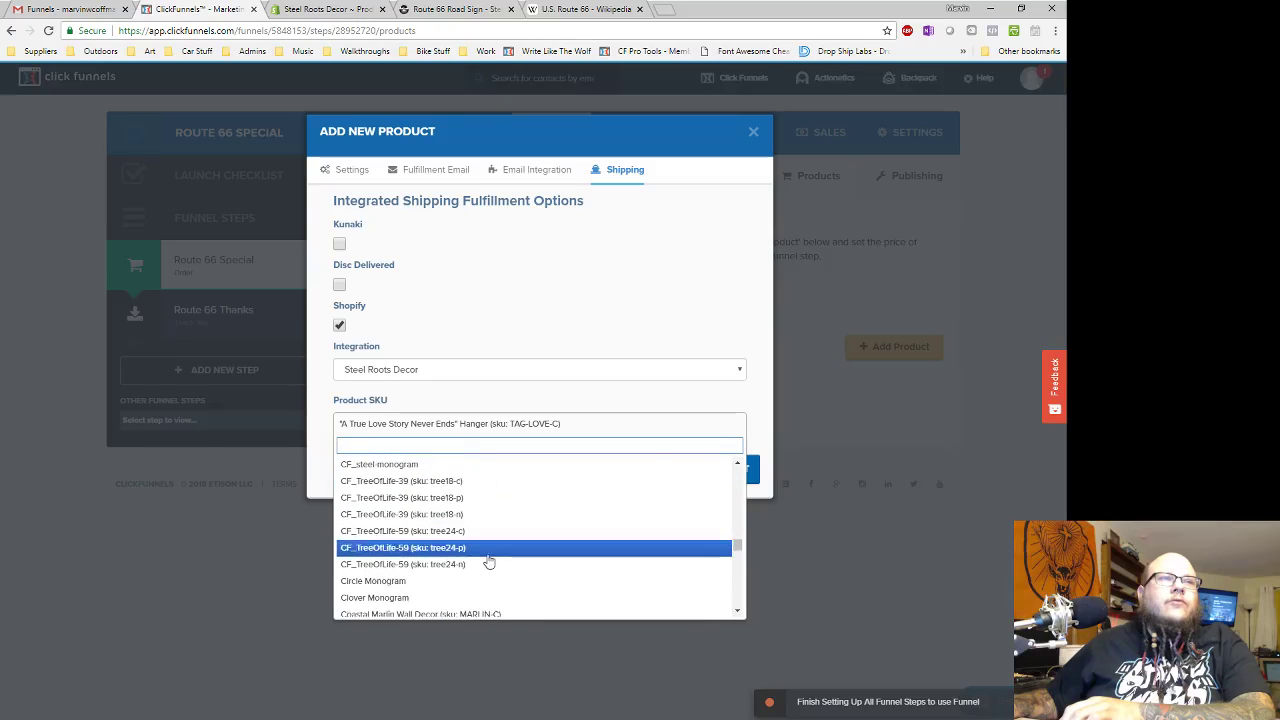
{"action": "scroll", "coordinate": [486, 585], "scroll_direction": "up", "scroll_amount": 2}
{"action": "scroll", "coordinate": [451, 535], "scroll_direction": "down", "scroll_amount": 3}
{"action": "scroll", "coordinate": [508, 565], "scroll_direction": "up", "scroll_amount": 2}
{"action": "scroll", "coordinate": [505, 558], "scroll_direction": "up", "scroll_amount": 5}
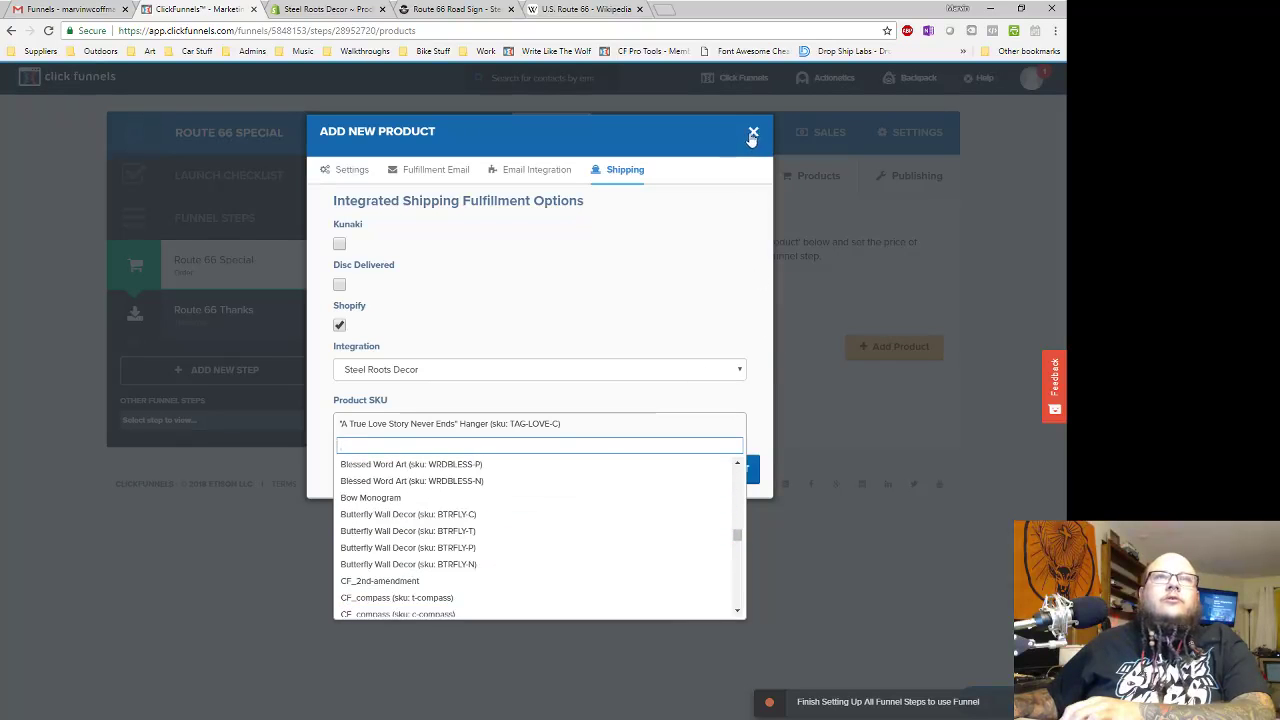
- Leave Disc Delivered and Shopify fulfillment off and create the Route 66 Torched product
{"action": "left_click", "coordinate": [697, 281]}
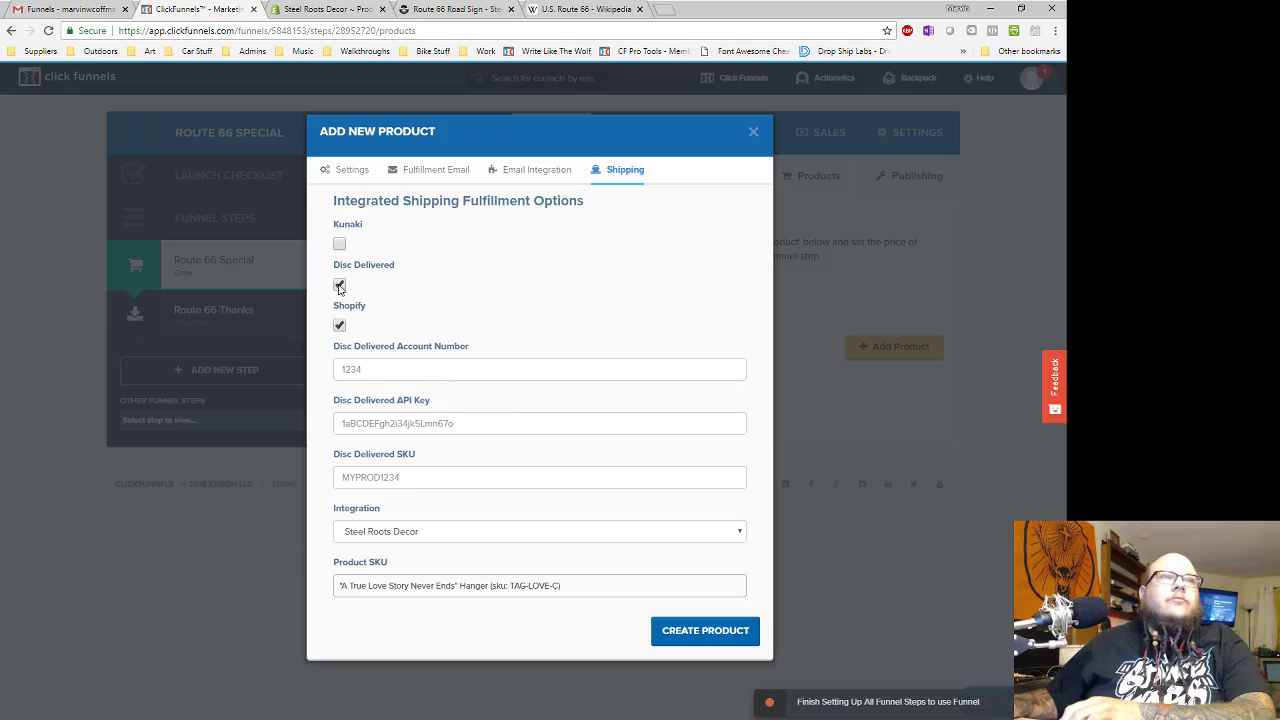
{"action": "left_click", "coordinate": [339, 287]}
{"action": "left_click", "coordinate": [339, 327]}
{"action": "left_click", "coordinate": [720, 364]}
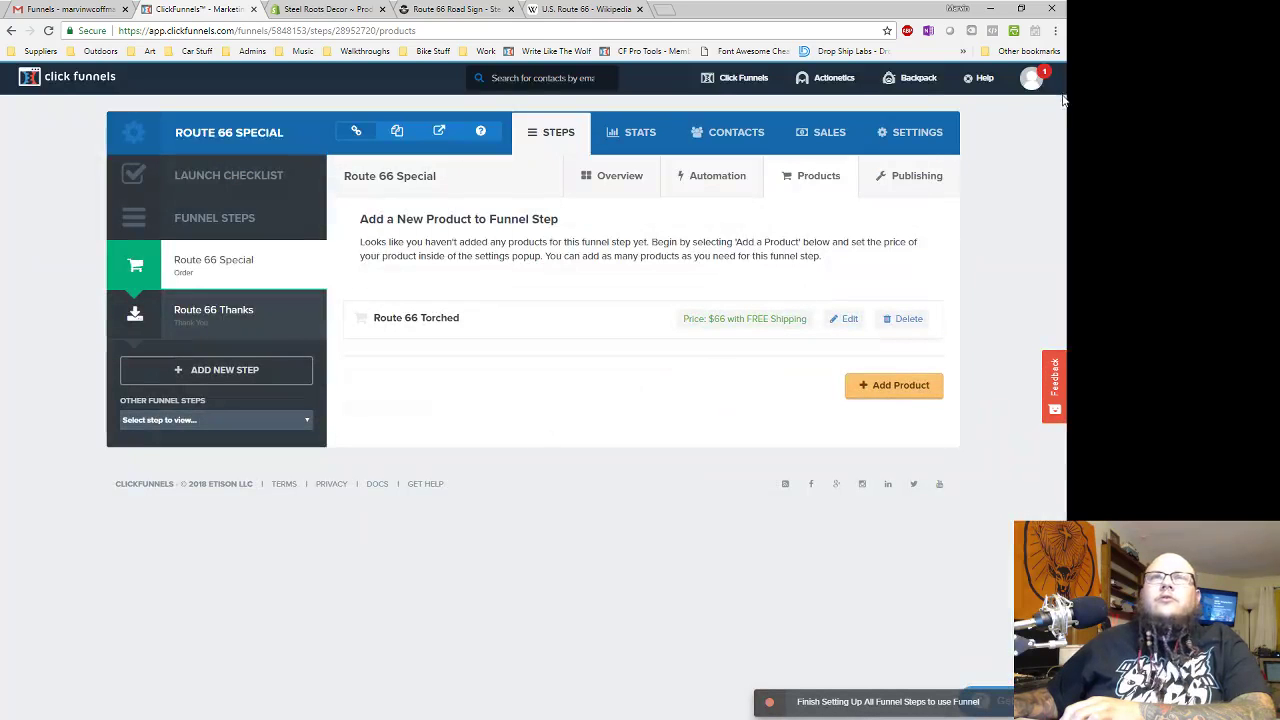
- Verify SSL is enabled for route.steelrootsdecor.com in Domains, then return to the funnels list
{"action": "left_click", "coordinate": [1030, 78]}
{"action": "left_click", "coordinate": [1000, 165]}
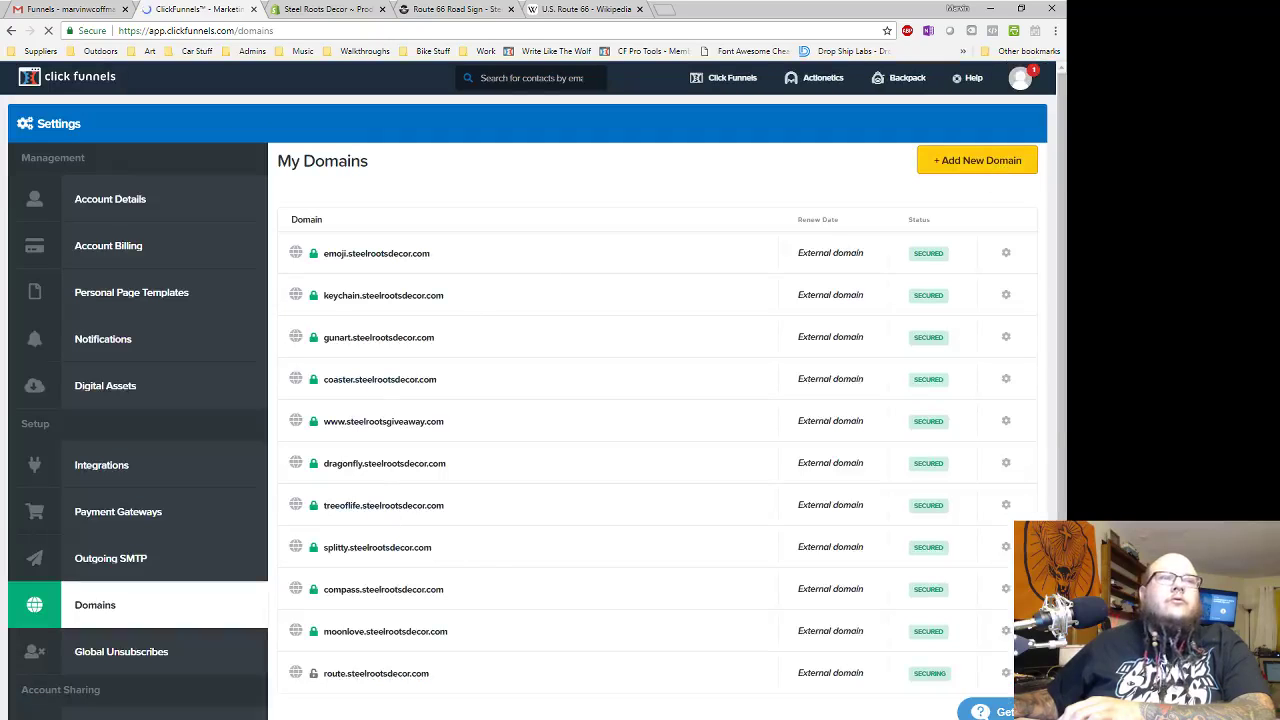
{"action": "left_click", "coordinate": [1005, 673]}
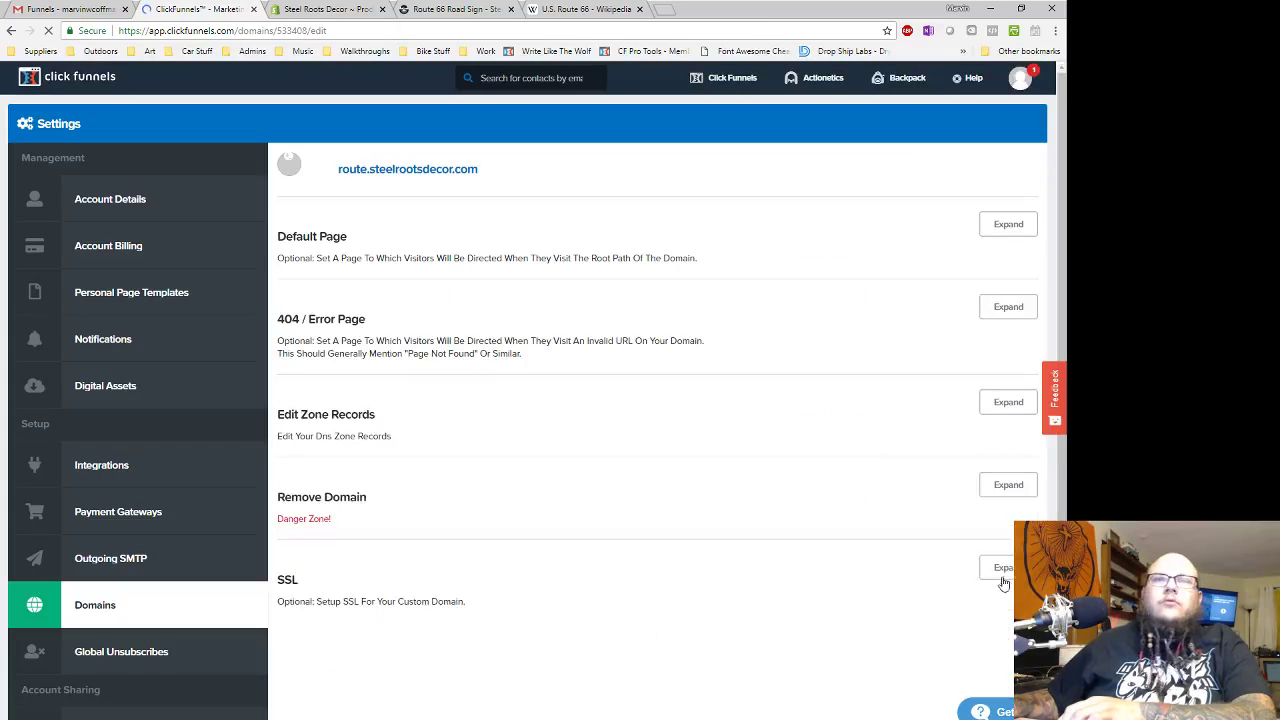
{"action": "left_click", "coordinate": [1002, 567]}
{"action": "left_click", "coordinate": [332, 656]}
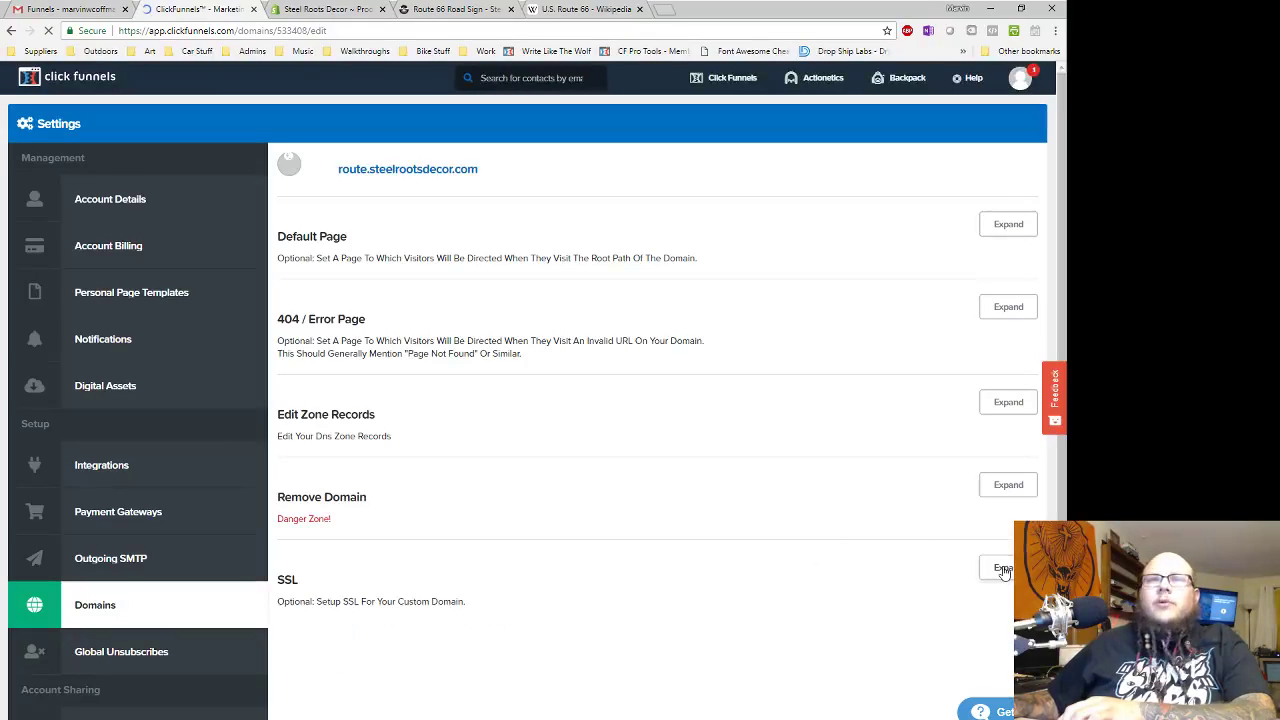
{"action": "left_click", "coordinate": [1005, 570]}
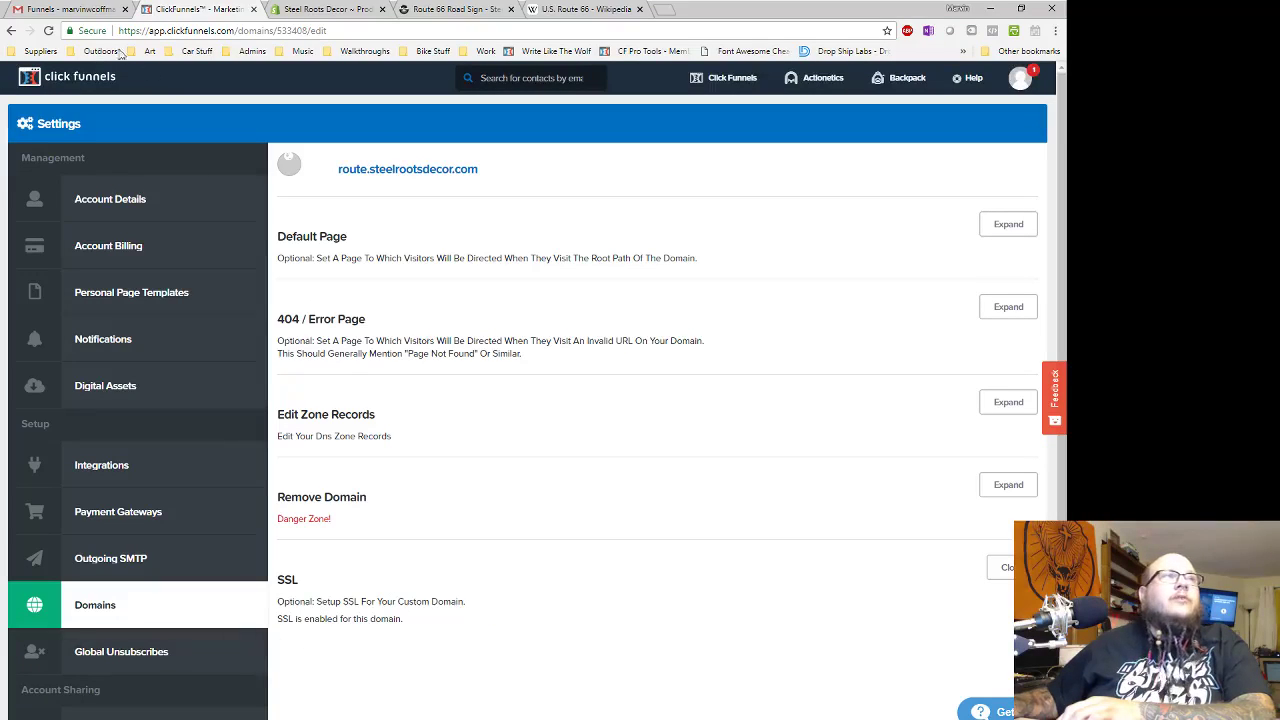
{"action": "mouse_move", "coordinate": [730, 78]}
{"action": "left_click", "coordinate": [714, 117]}
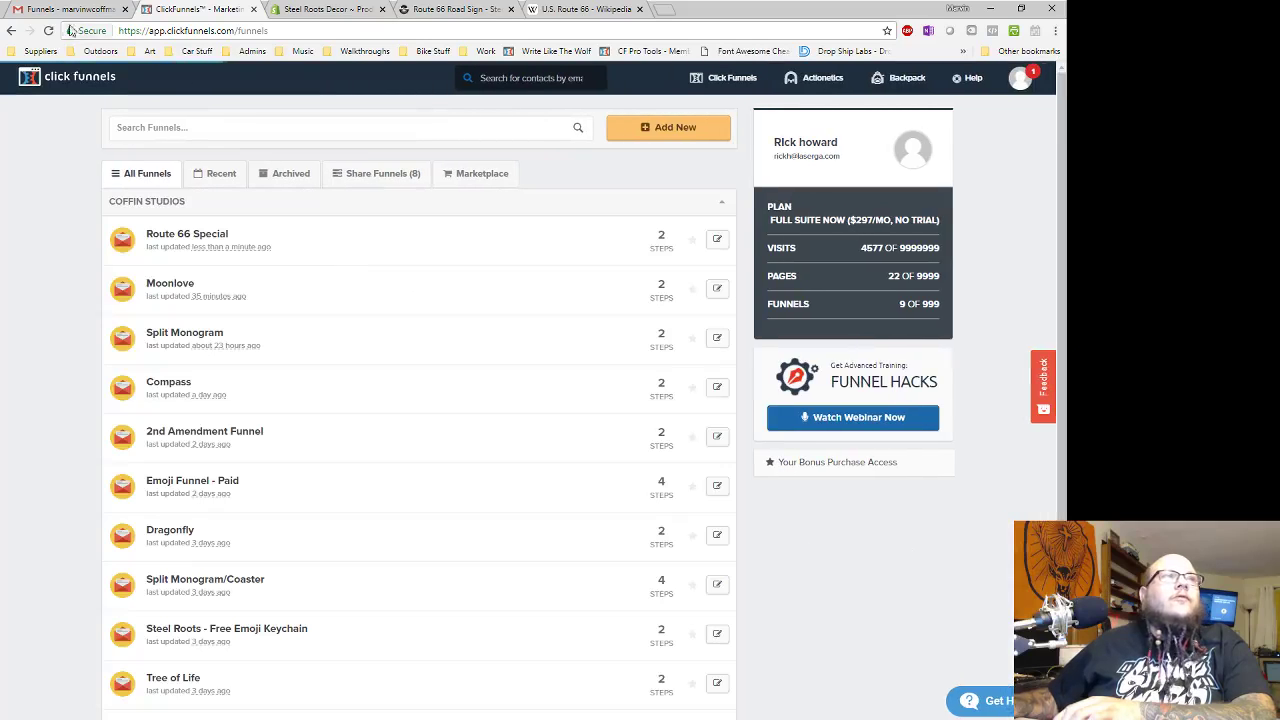
- Open the Route 66 Special funnel's order-step products and edit Route 66 Torched
{"action": "left_click", "coordinate": [47, 31]}
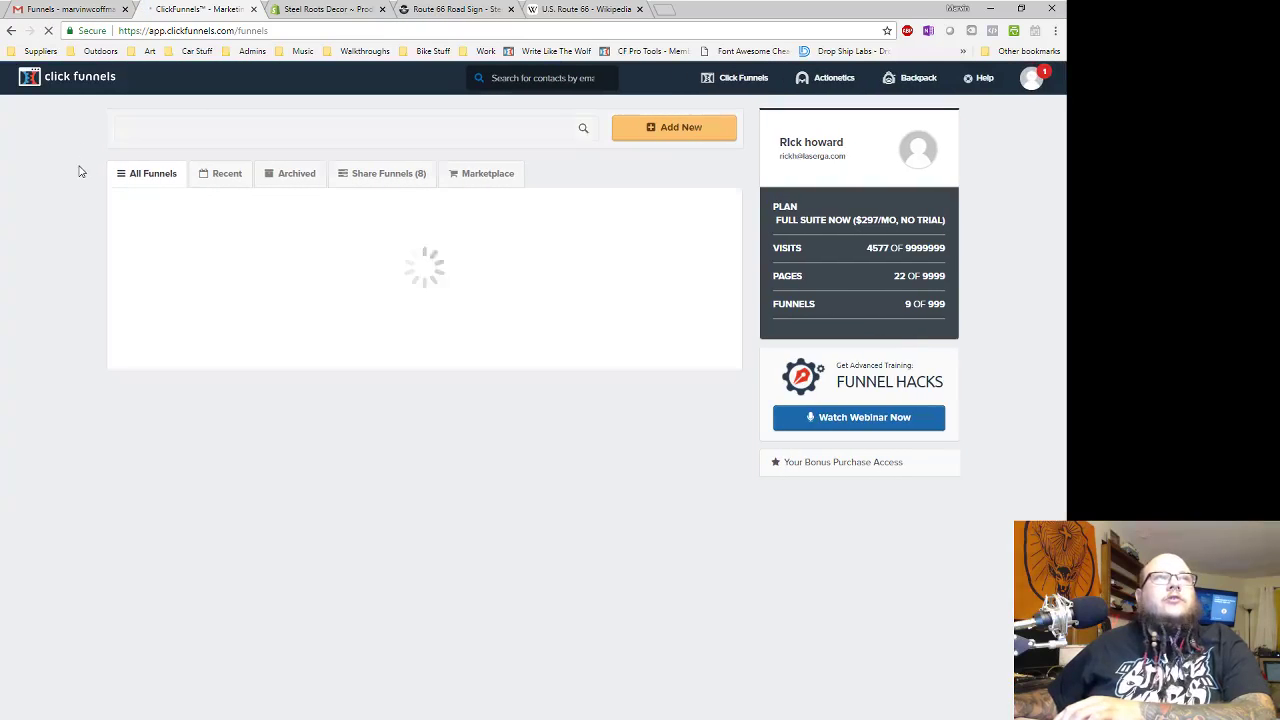
{"action": "left_click", "coordinate": [214, 238]}
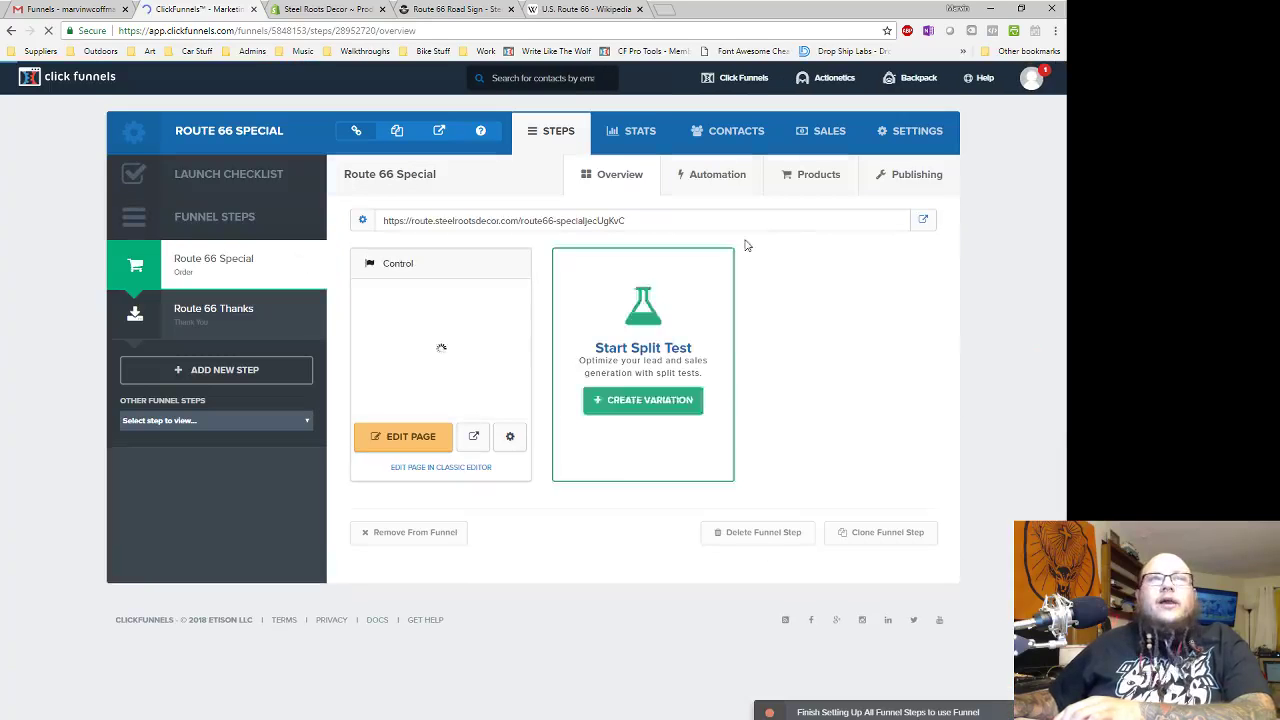
{"action": "left_click", "coordinate": [790, 174]}
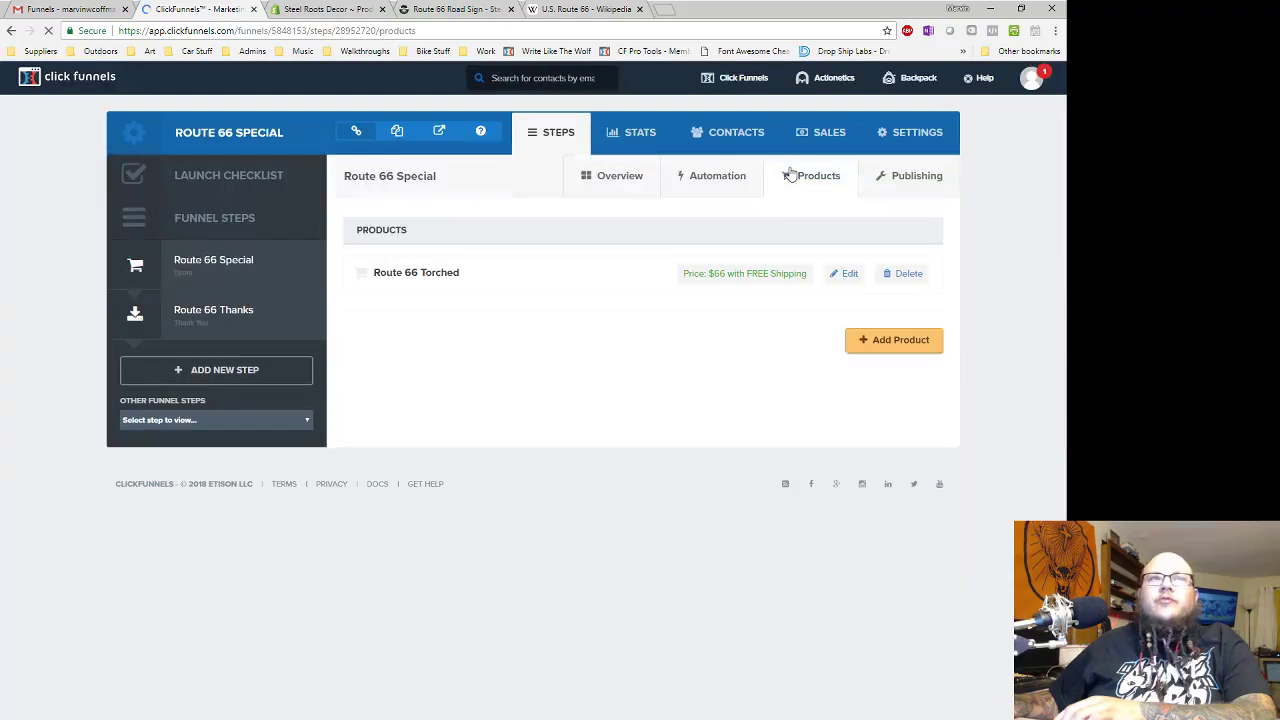
{"action": "left_click", "coordinate": [845, 274]}
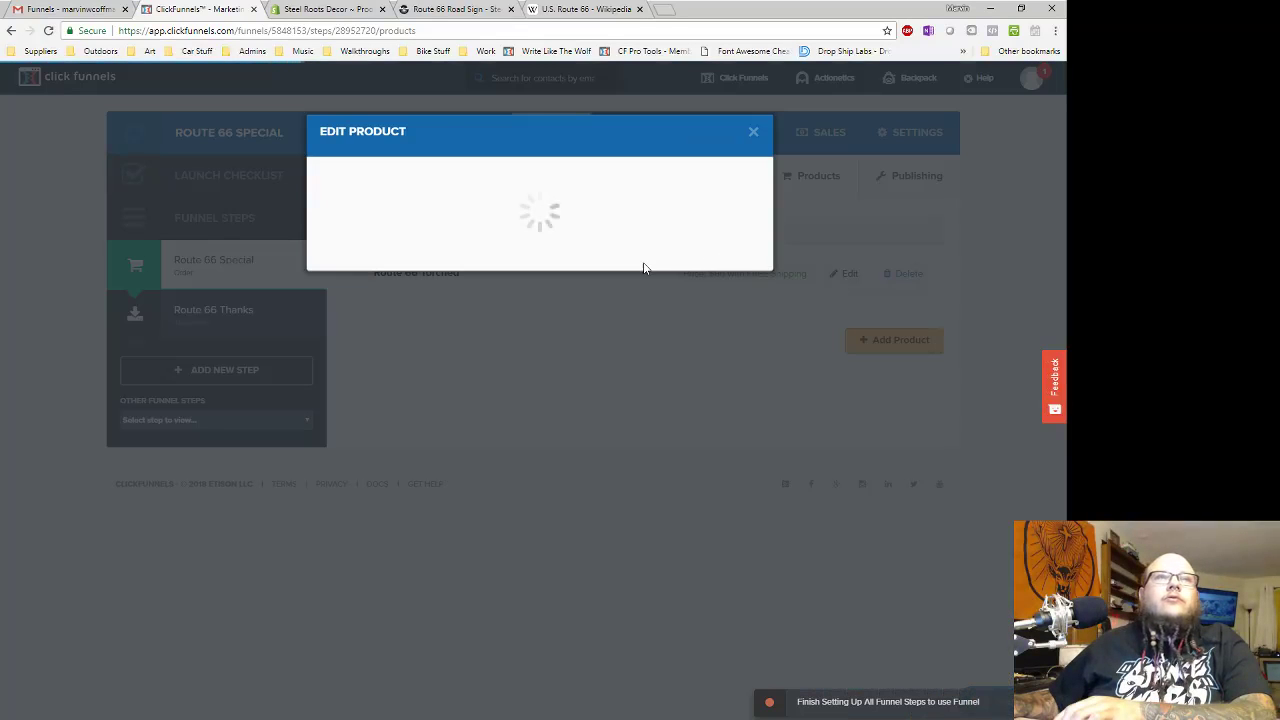
- Enable Shopify shipping with Steel Roots Decor, browse the SKU list, then close without saving
{"action": "left_click", "coordinate": [622, 171]}
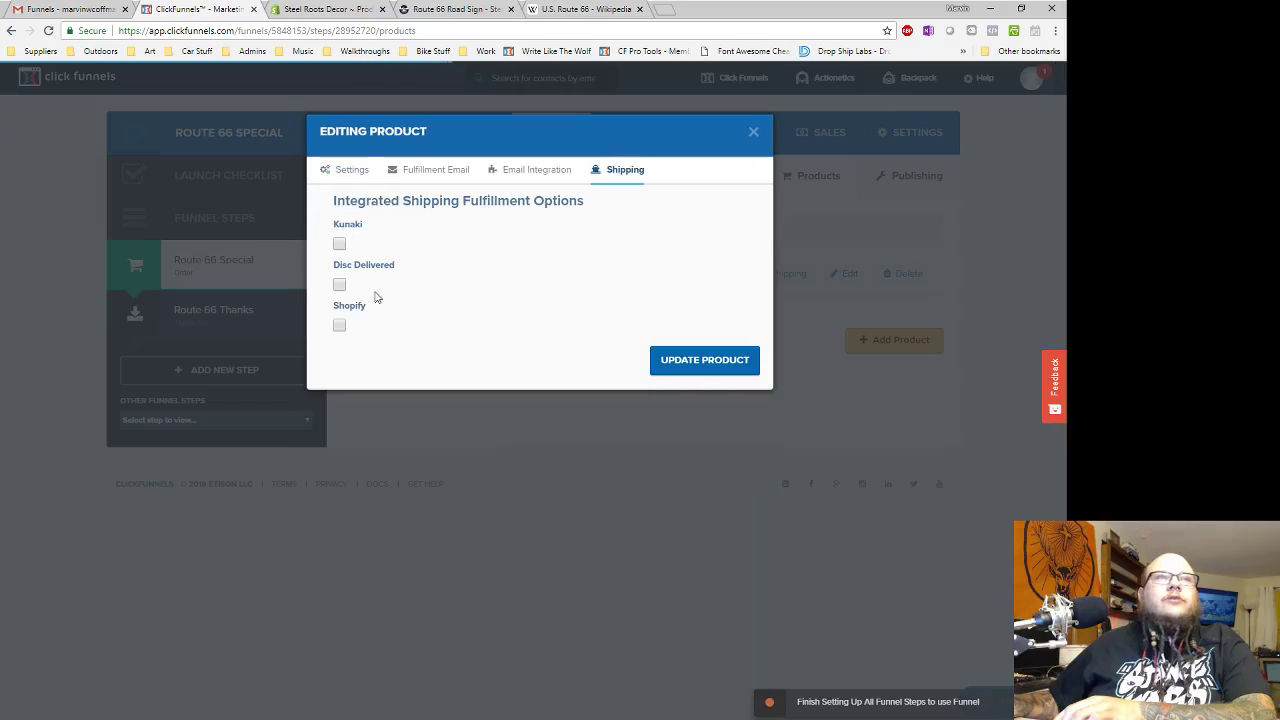
{"action": "left_click", "coordinate": [340, 325]}
{"action": "left_click", "coordinate": [452, 372]}
{"action": "left_click", "coordinate": [469, 402]}
{"action": "left_click", "coordinate": [514, 415]}
{"action": "scroll", "coordinate": [528, 512], "scroll_direction": "down", "scroll_amount": 10}
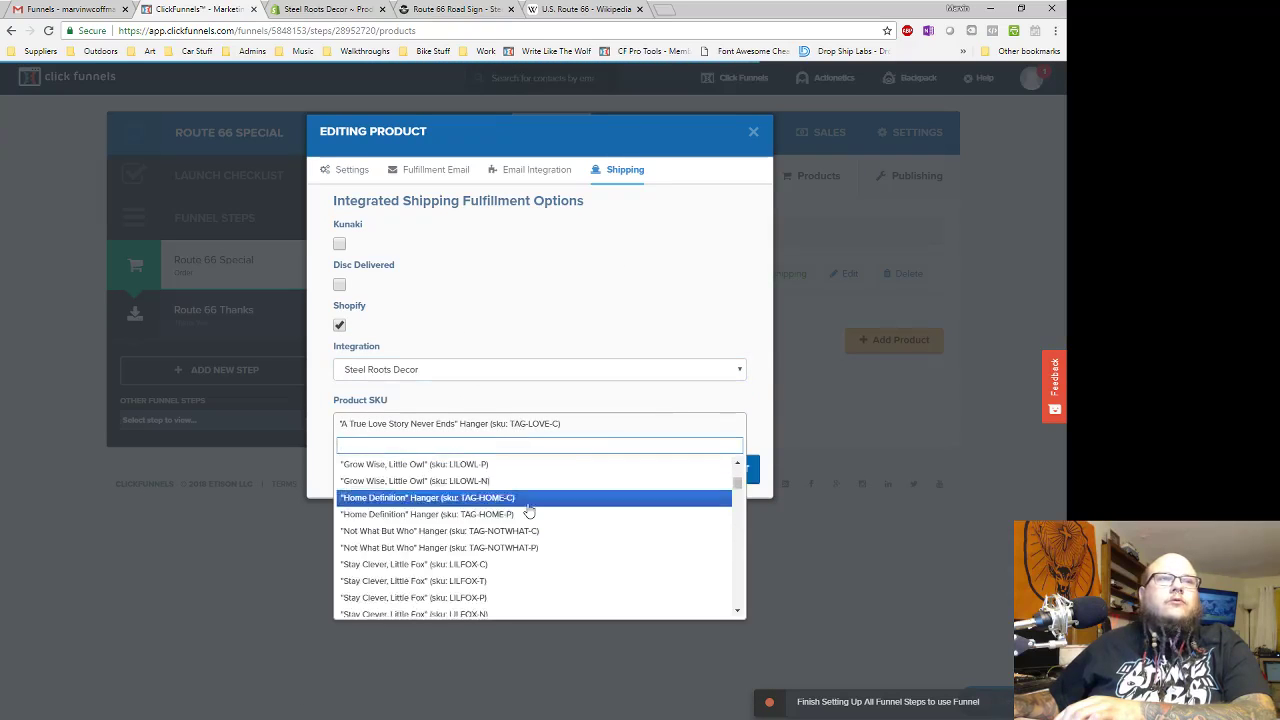
{"action": "scroll", "coordinate": [526, 512], "scroll_direction": "down", "scroll_amount": 10}
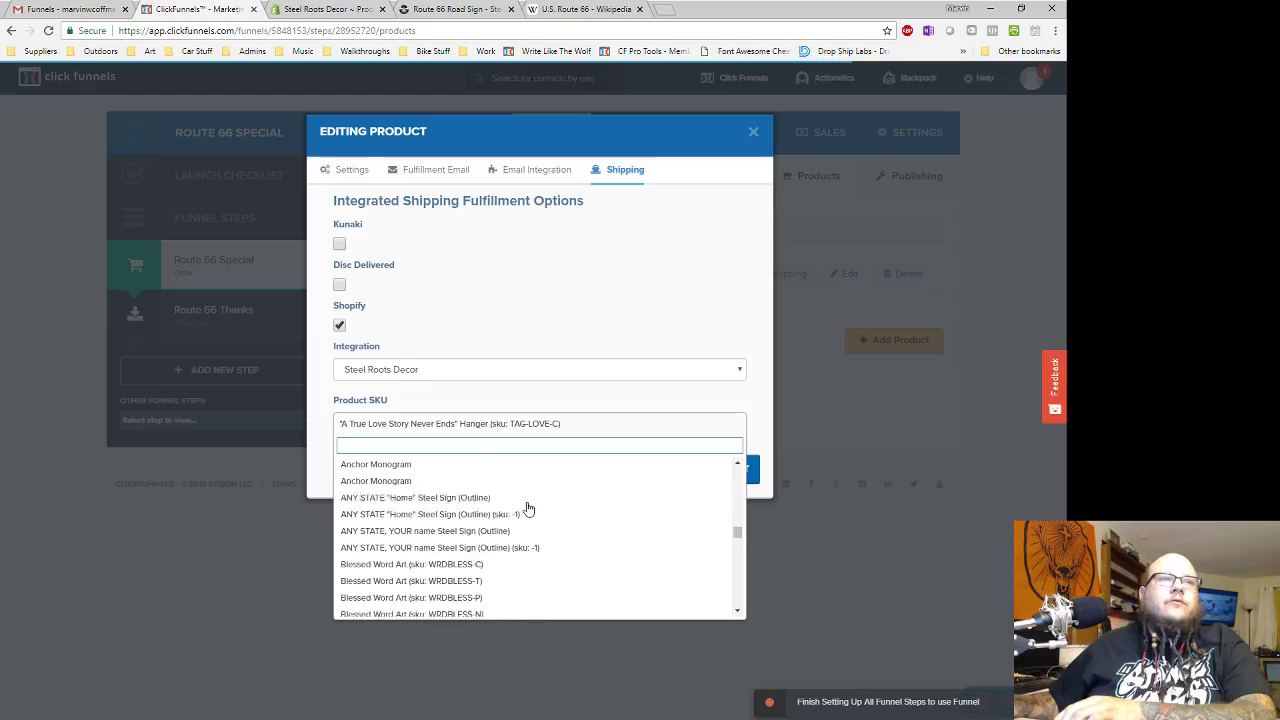
{"action": "scroll", "coordinate": [520, 514], "scroll_direction": "down", "scroll_amount": 3}
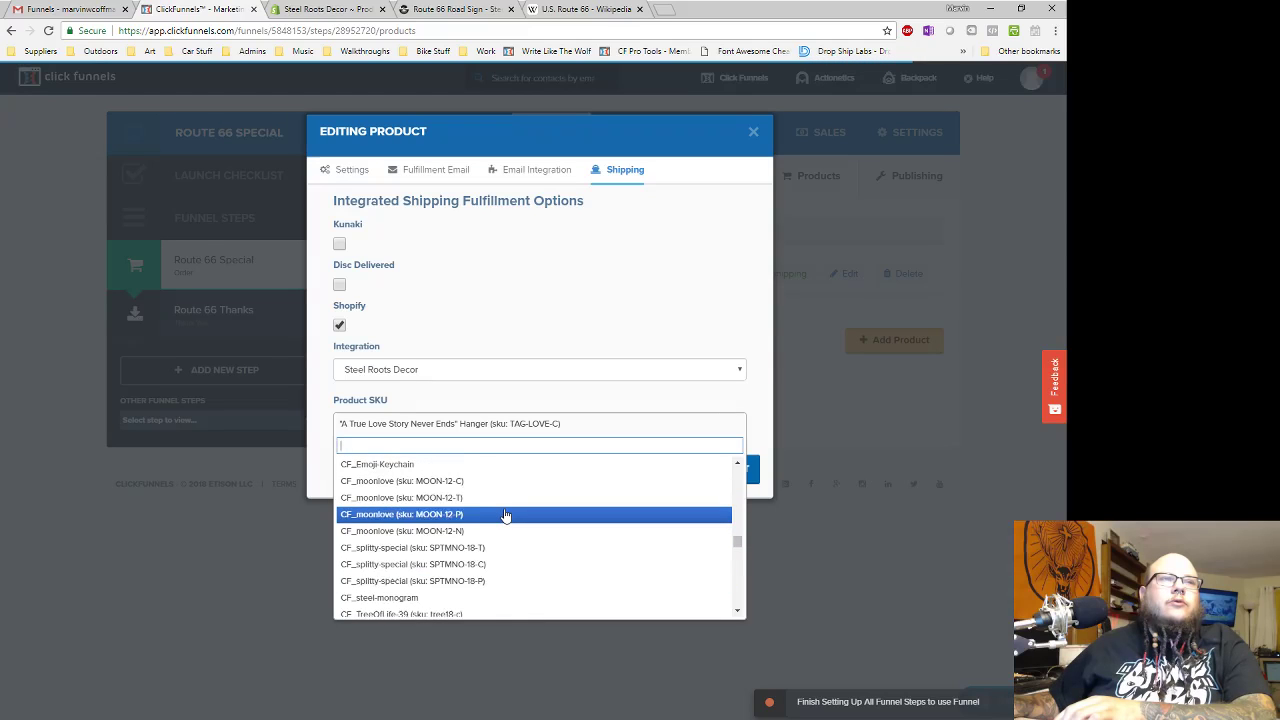
{"action": "scroll", "coordinate": [515, 535], "scroll_direction": "down", "scroll_amount": 2}
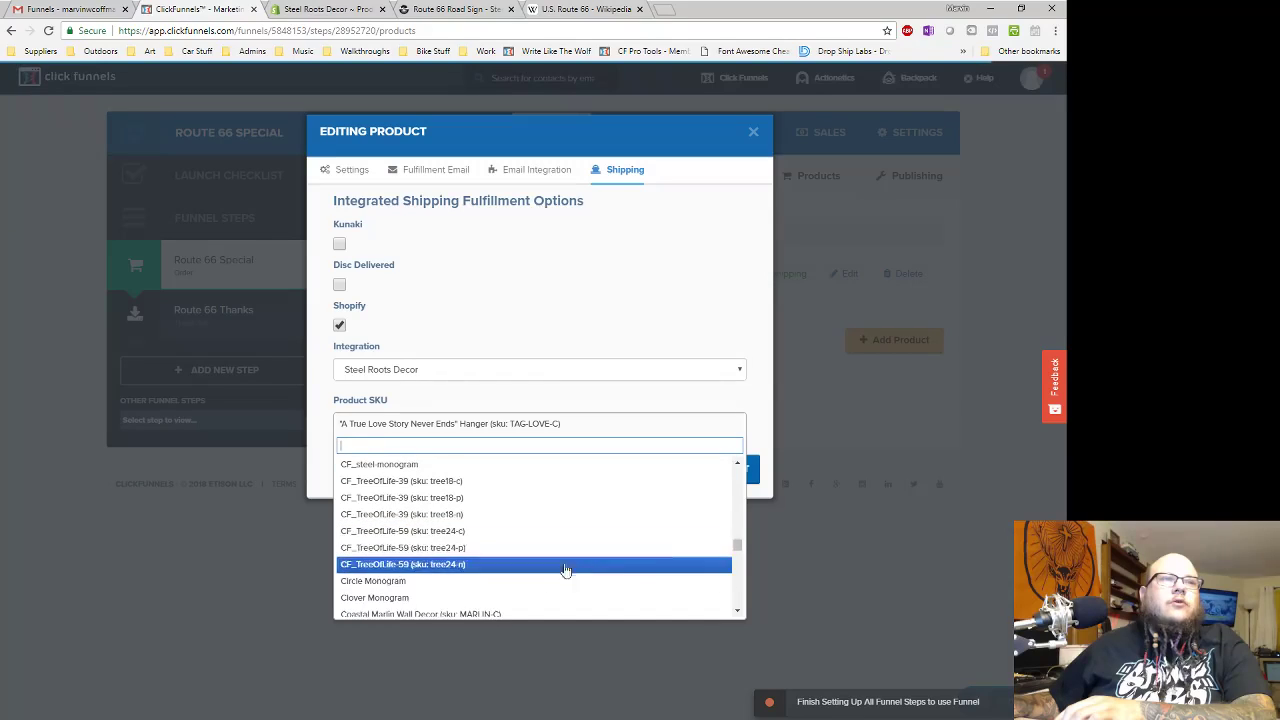
{"action": "left_click", "coordinate": [754, 131]}
{"action": "left_click", "coordinate": [1031, 78]}
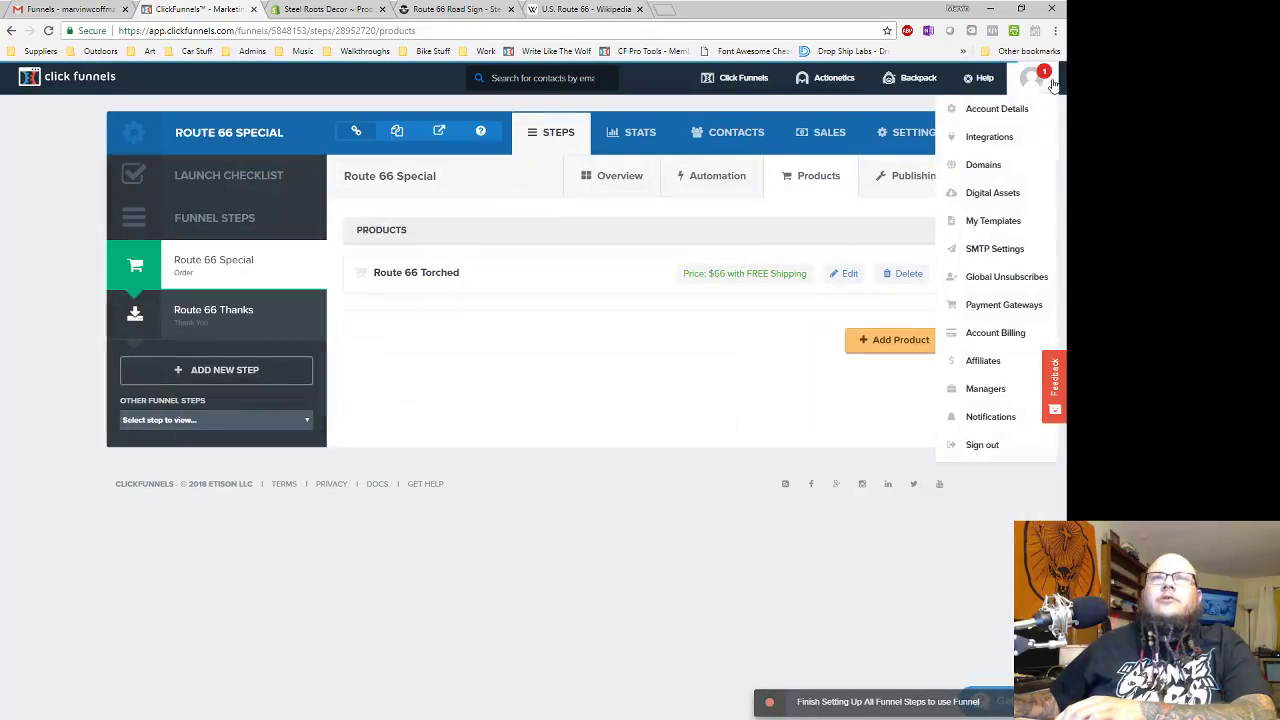
- Sign out, then review the CF_route66-special product and its $66.00 Torch Heat variant in Shopify
{"action": "left_click", "coordinate": [996, 450]}
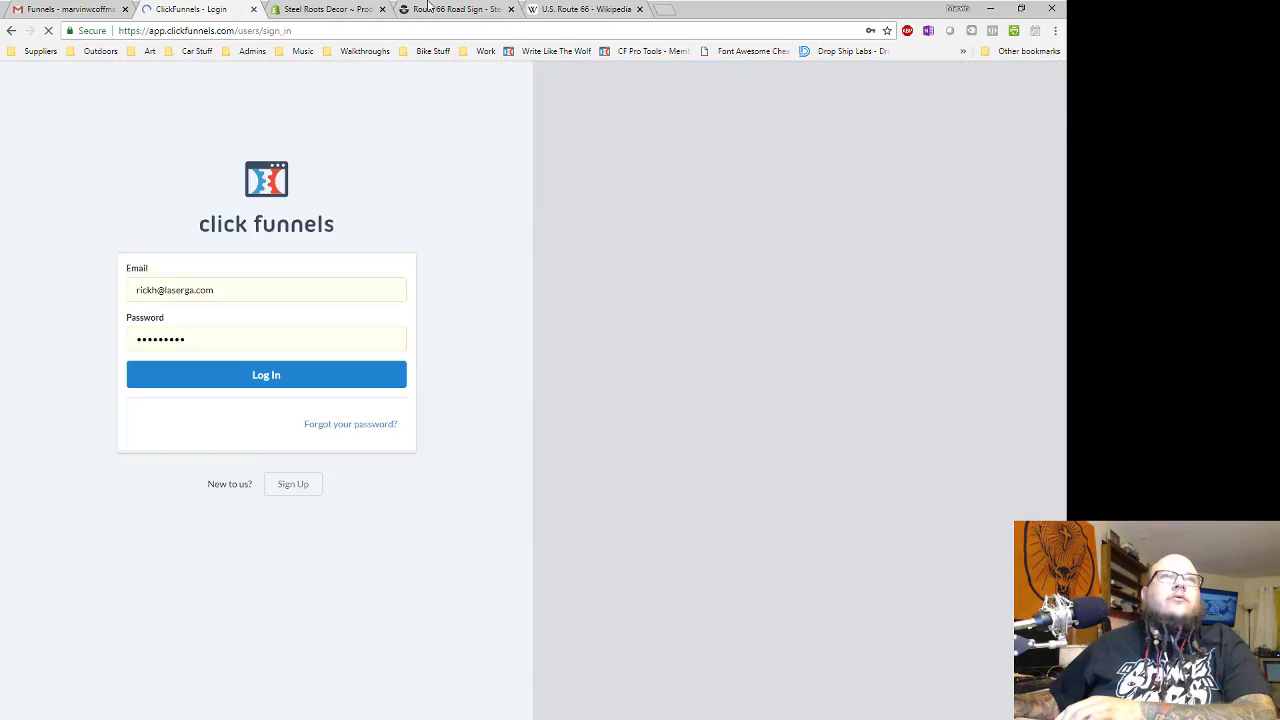
{"action": "left_click", "coordinate": [455, 9]}
{"action": "left_click", "coordinate": [338, 10]}
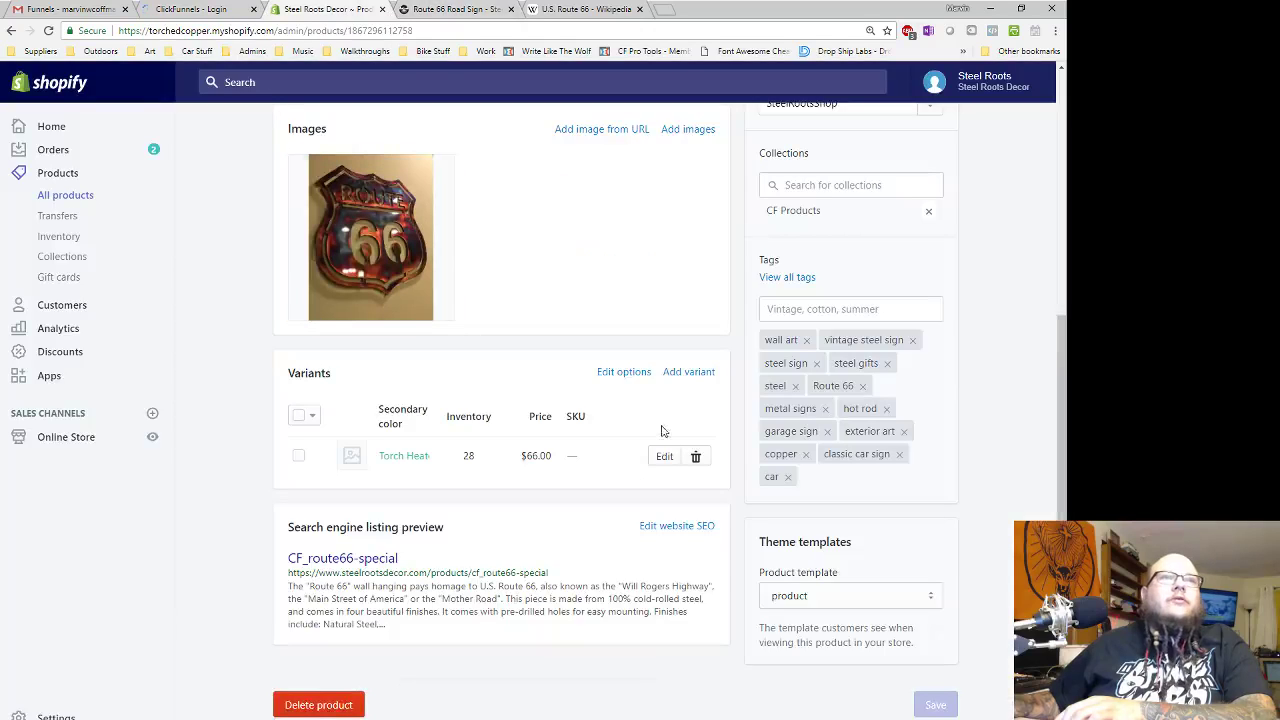
{"action": "scroll", "coordinate": [397, 465], "scroll_direction": "up", "scroll_amount": 4}
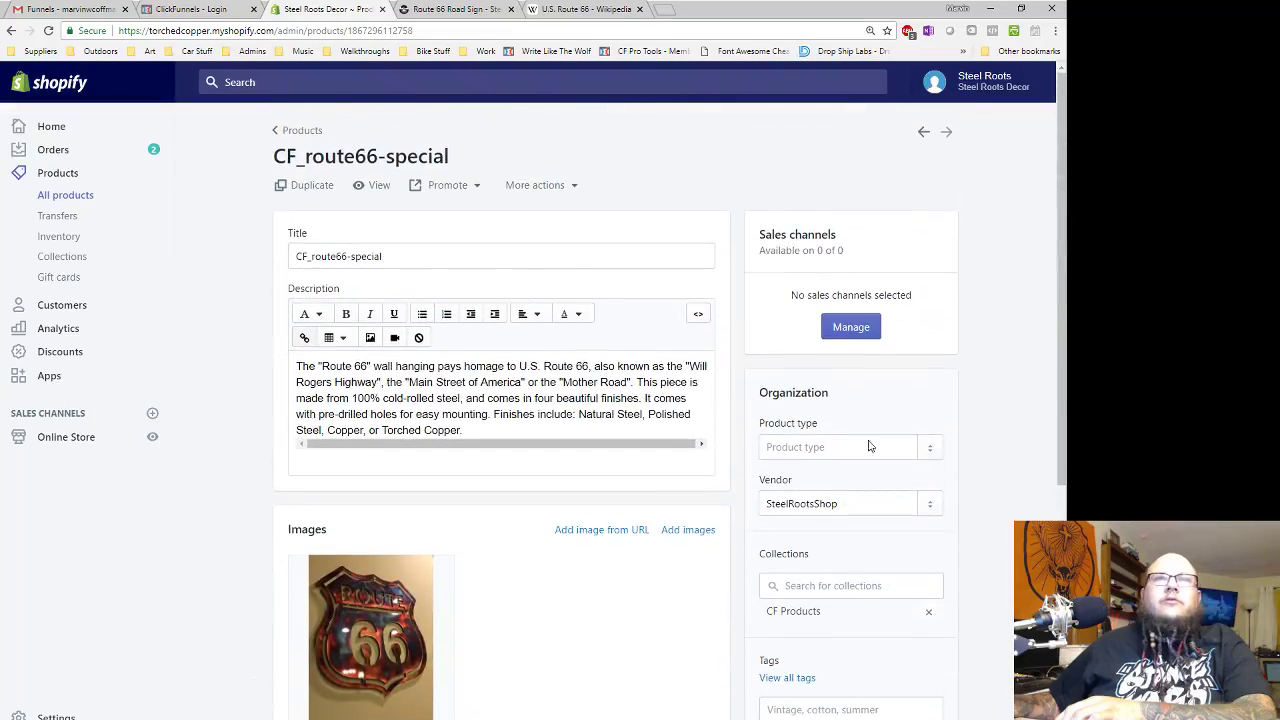
{"action": "scroll", "coordinate": [900, 500], "scroll_direction": "down", "scroll_amount": 4}
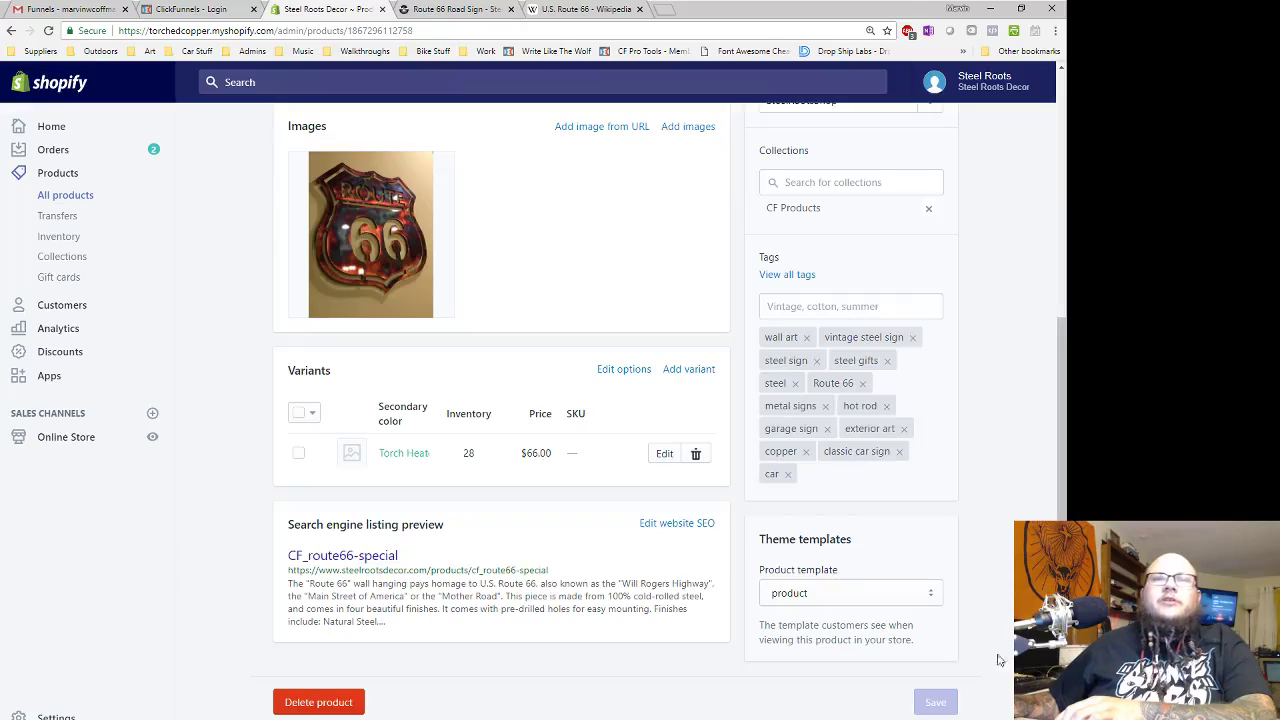
{"action": "scroll", "coordinate": [1000, 676], "scroll_direction": "up", "scroll_amount": 5}
{"action": "left_click", "coordinate": [196, 10]}
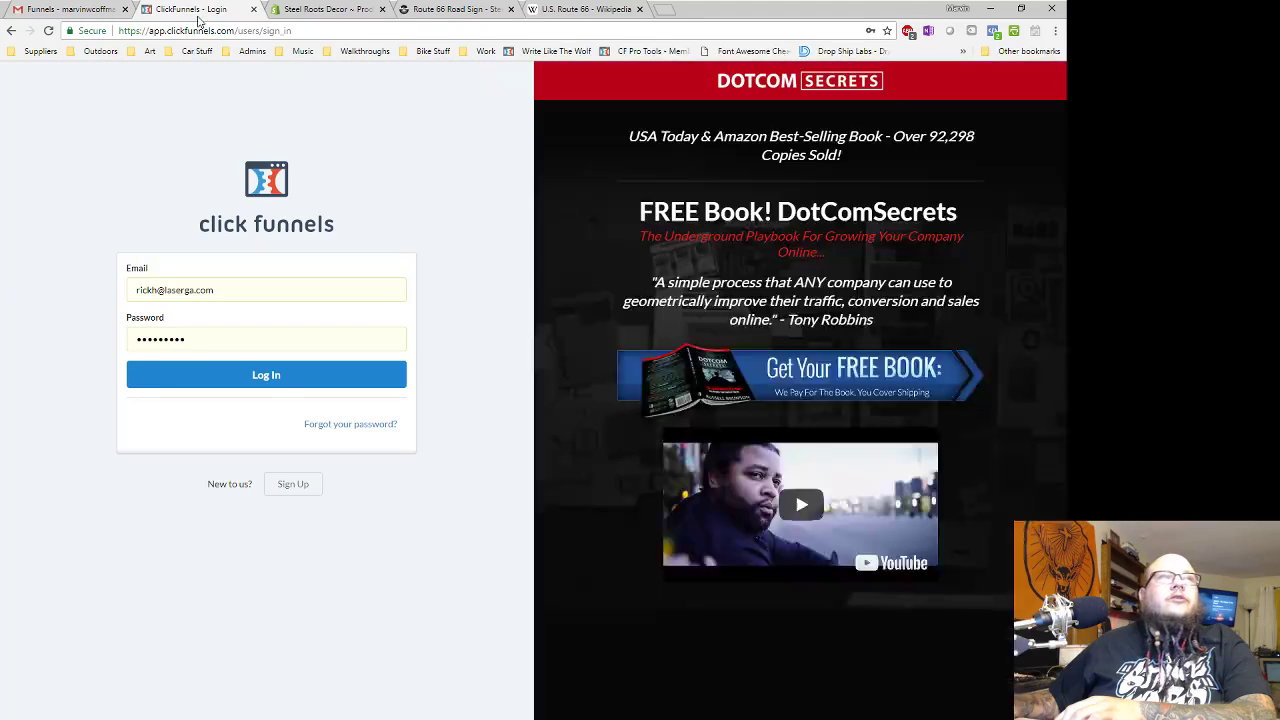
- Log back in and edit Route 66 Torched on the Route 66 Special order step
{"action": "left_click", "coordinate": [271, 377]}
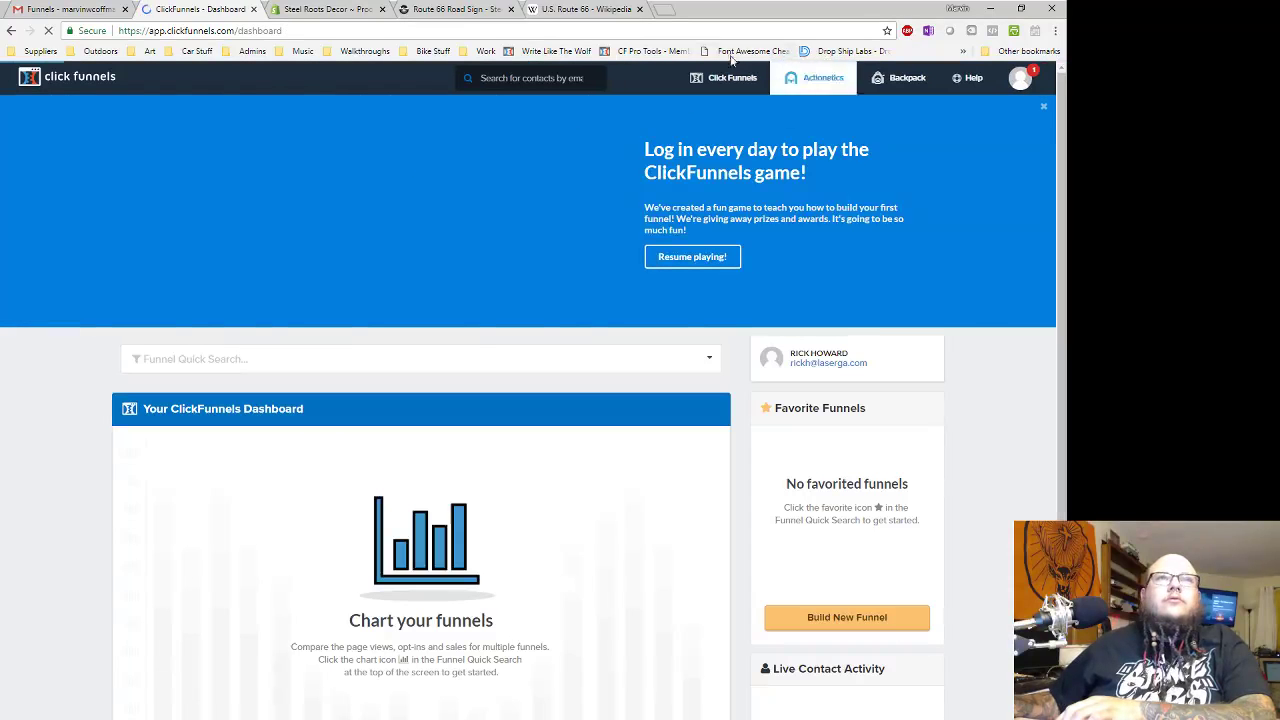
{"action": "mouse_move", "coordinate": [730, 78]}
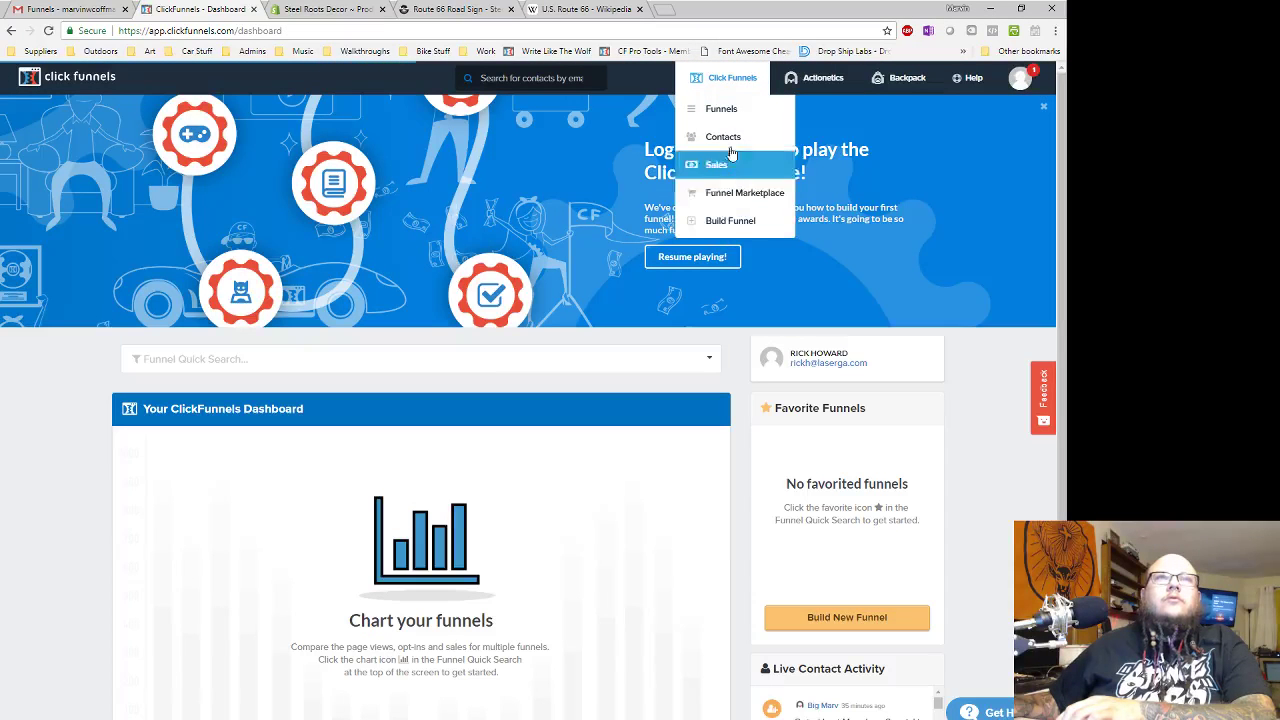
{"action": "left_click", "coordinate": [733, 119]}
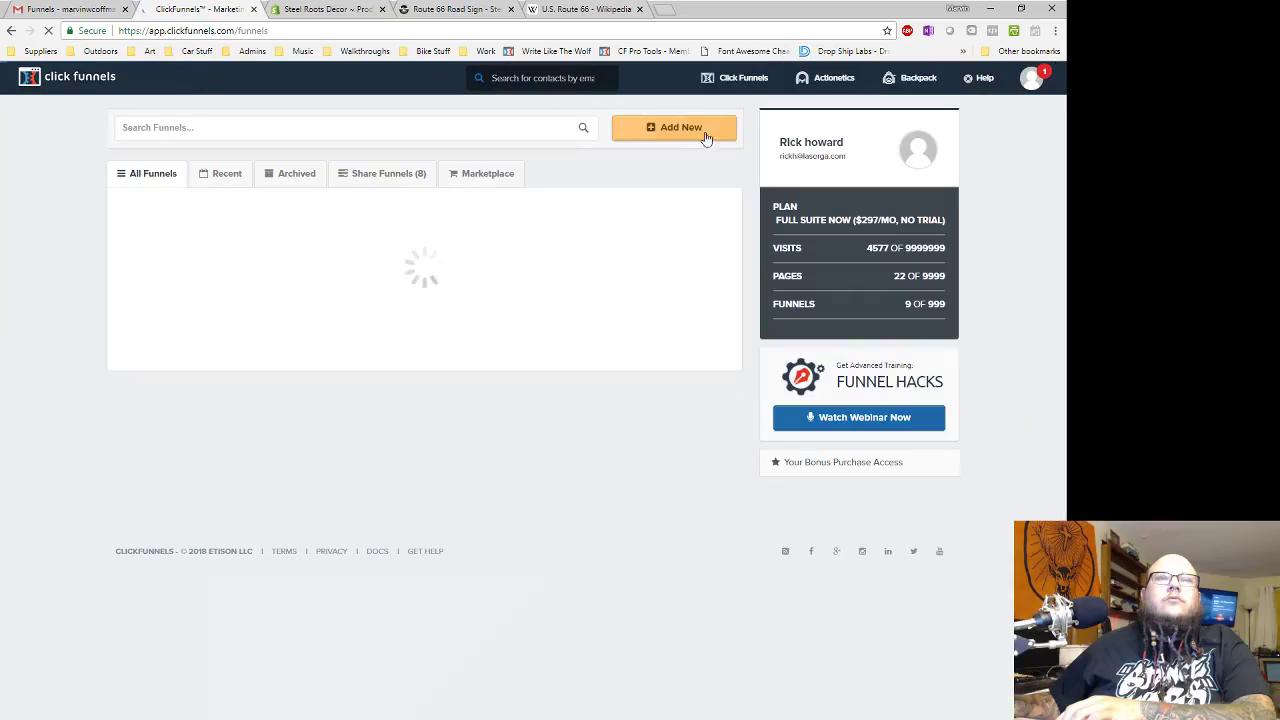
{"action": "left_click", "coordinate": [208, 234]}
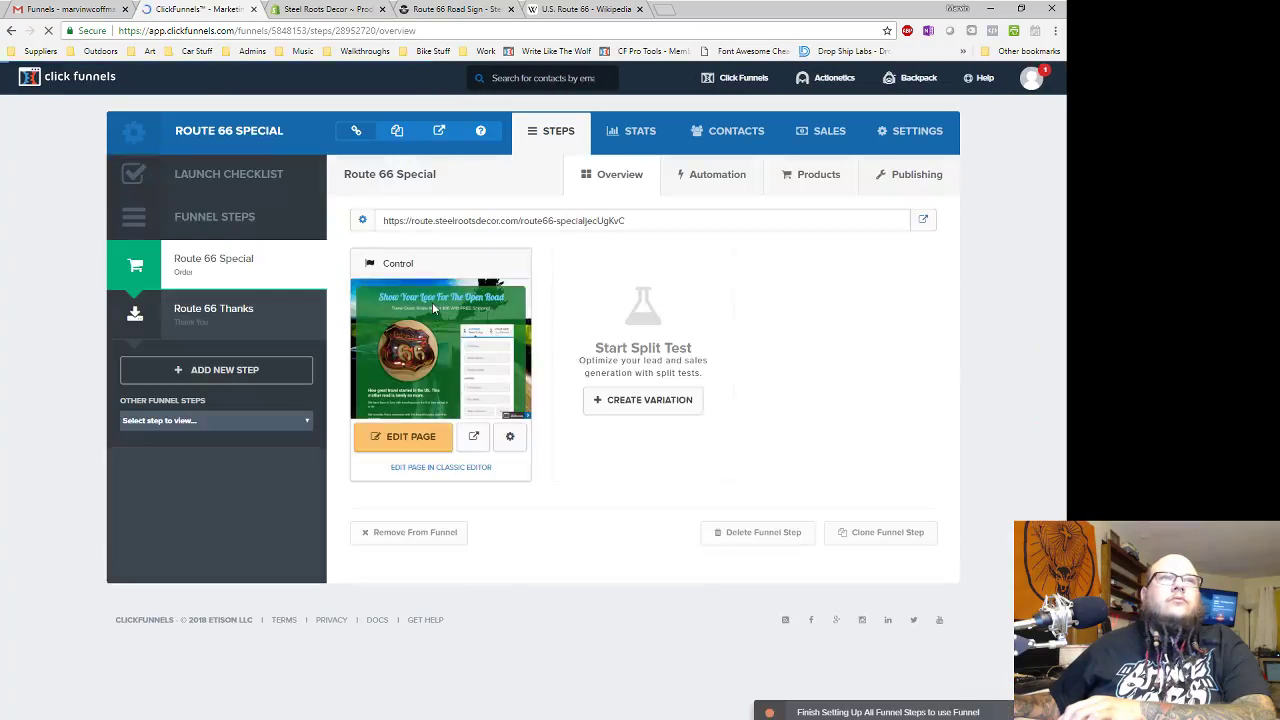
{"action": "left_click", "coordinate": [848, 180]}
{"action": "left_click", "coordinate": [842, 276]}
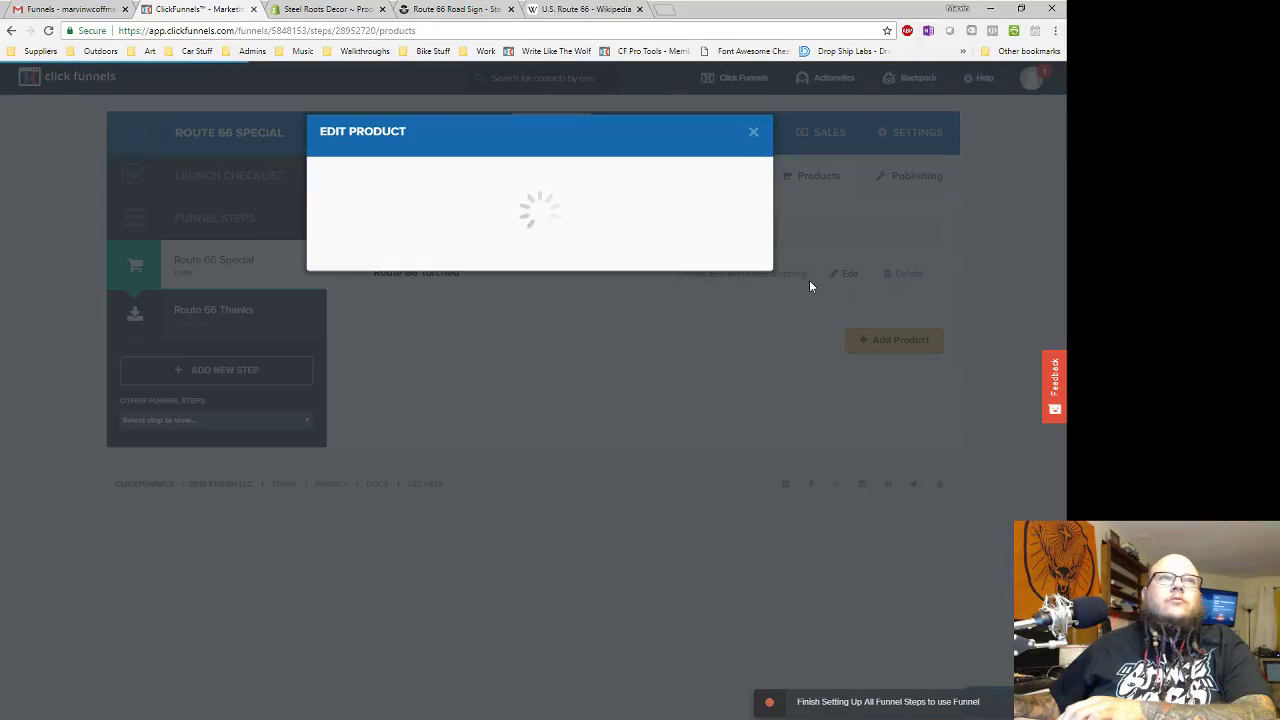
- Set Shopify fulfillment via Steel Roots Decor with SKU CF_route66-special and update the product
{"action": "left_click", "coordinate": [614, 180]}
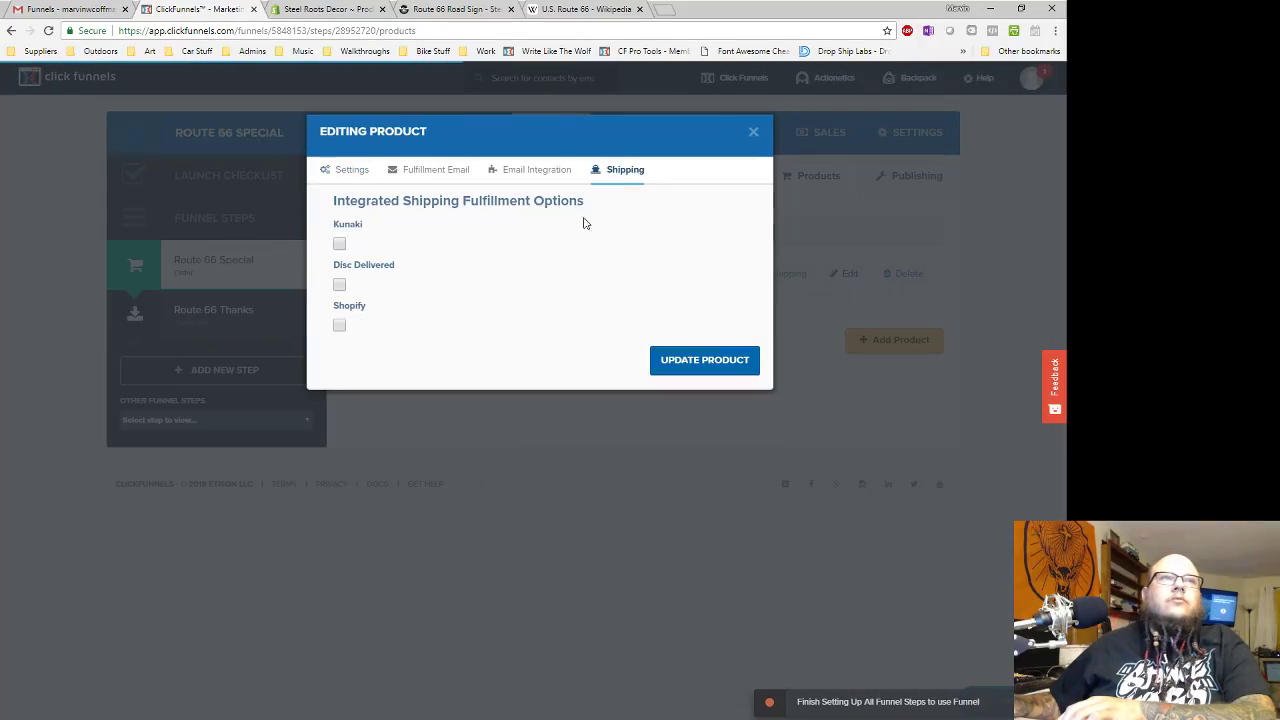
{"action": "left_click", "coordinate": [339, 326]}
{"action": "left_click", "coordinate": [409, 370]}
{"action": "left_click", "coordinate": [400, 398]}
{"action": "left_click", "coordinate": [405, 422]}
{"action": "scroll", "coordinate": [490, 497], "scroll_direction": "down", "scroll_amount": 10}
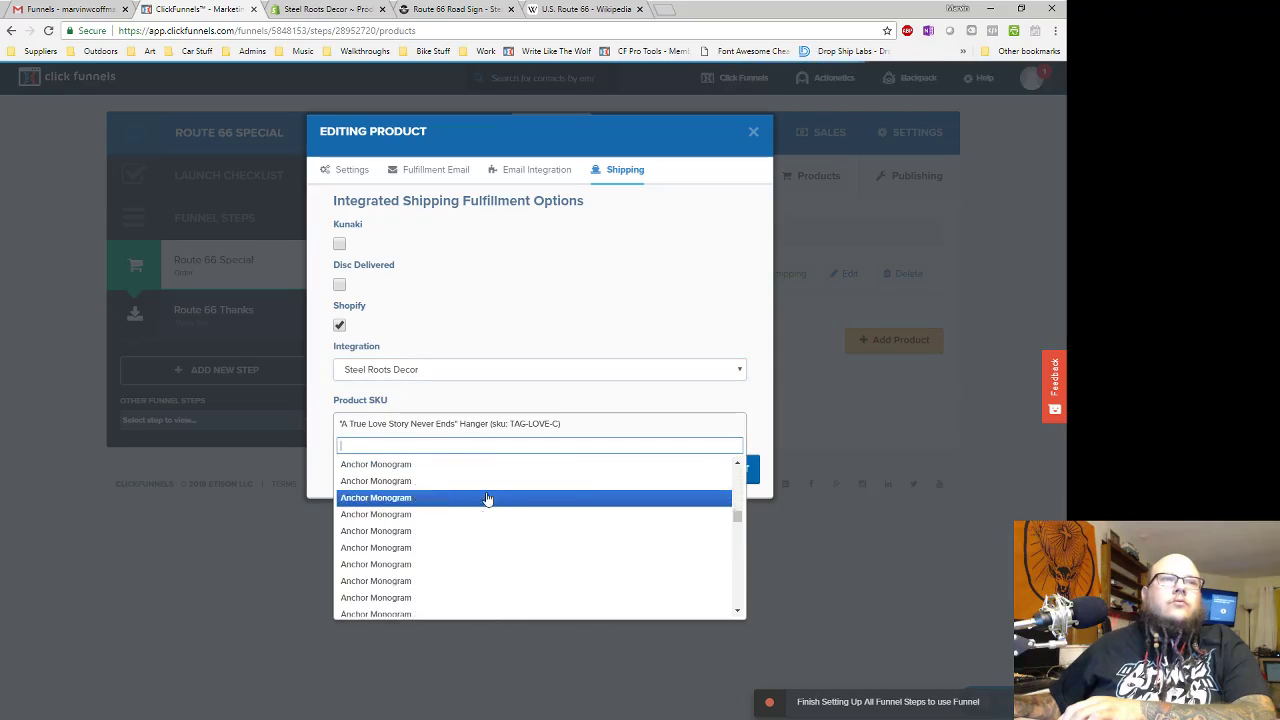
{"action": "scroll", "coordinate": [487, 515], "scroll_direction": "down", "scroll_amount": 10}
{"action": "scroll", "coordinate": [485, 535], "scroll_direction": "down", "scroll_amount": 3}
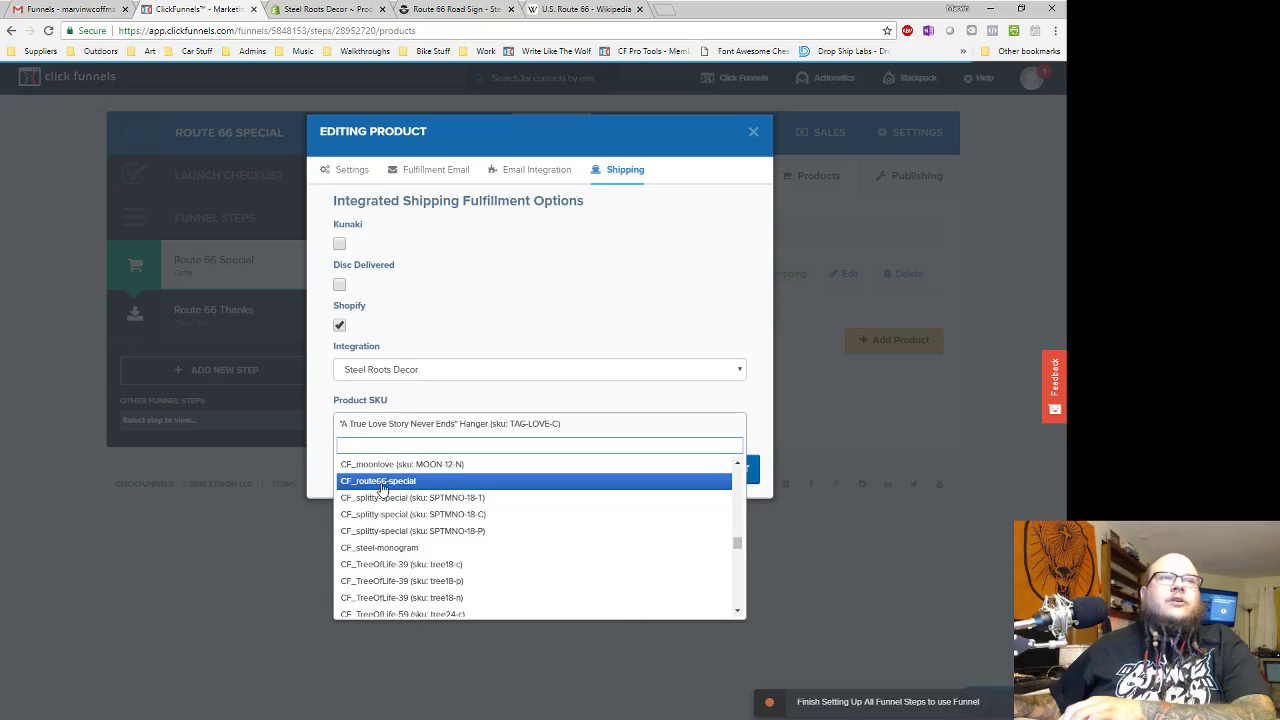
{"action": "left_click", "coordinate": [380, 484]}
{"action": "left_click", "coordinate": [722, 470]}
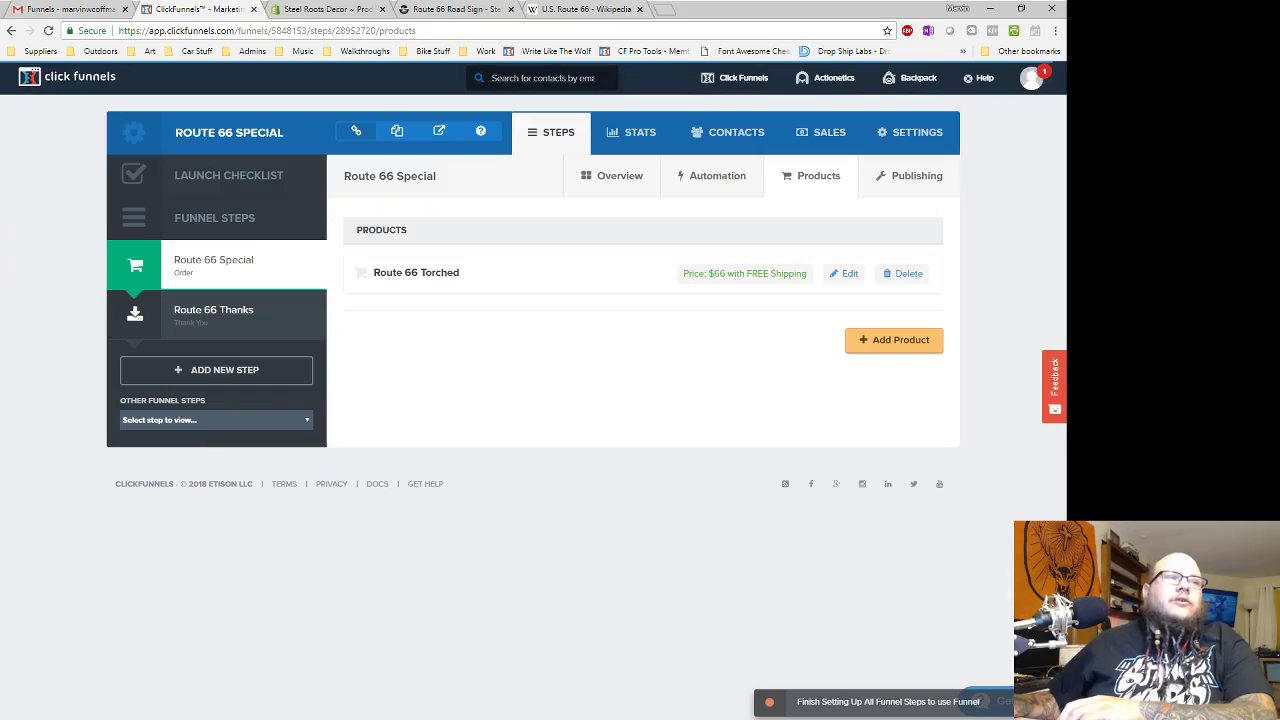
{"action": "right_click", "coordinate": [245, 719]}
{"action": "left_click", "coordinate": [251, 687]}
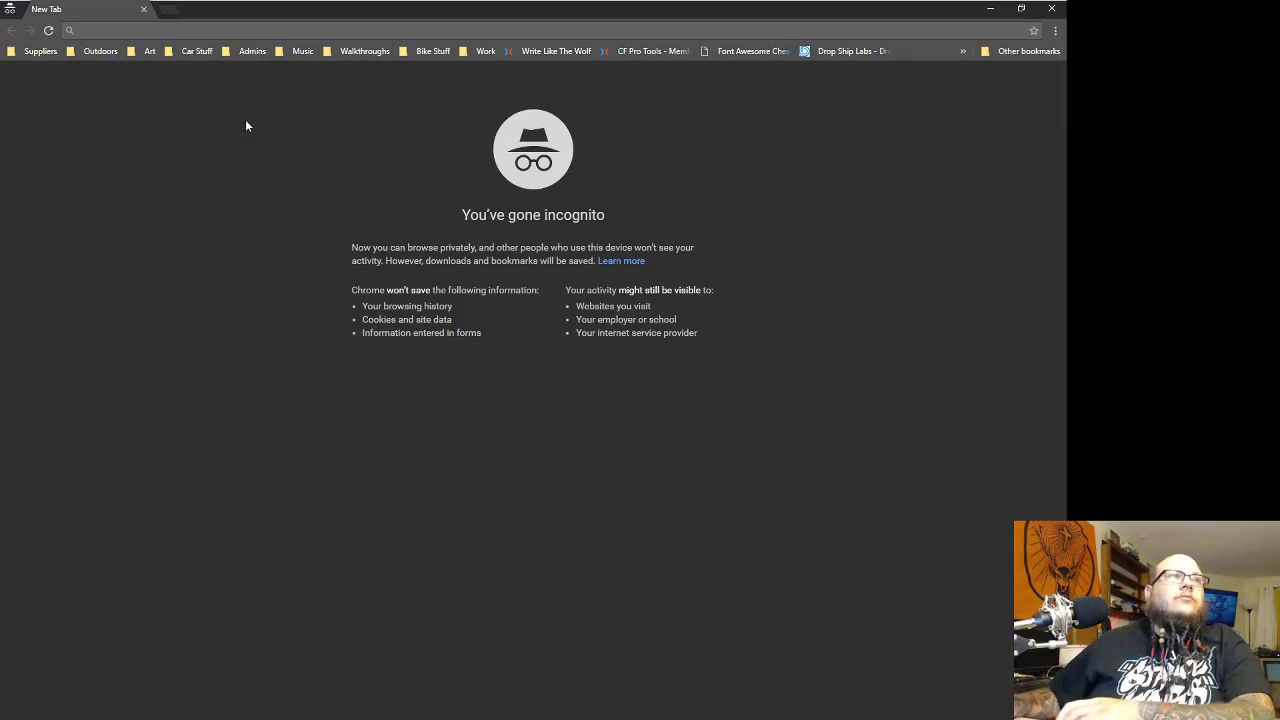
{"action": "type", "text": "http://"}
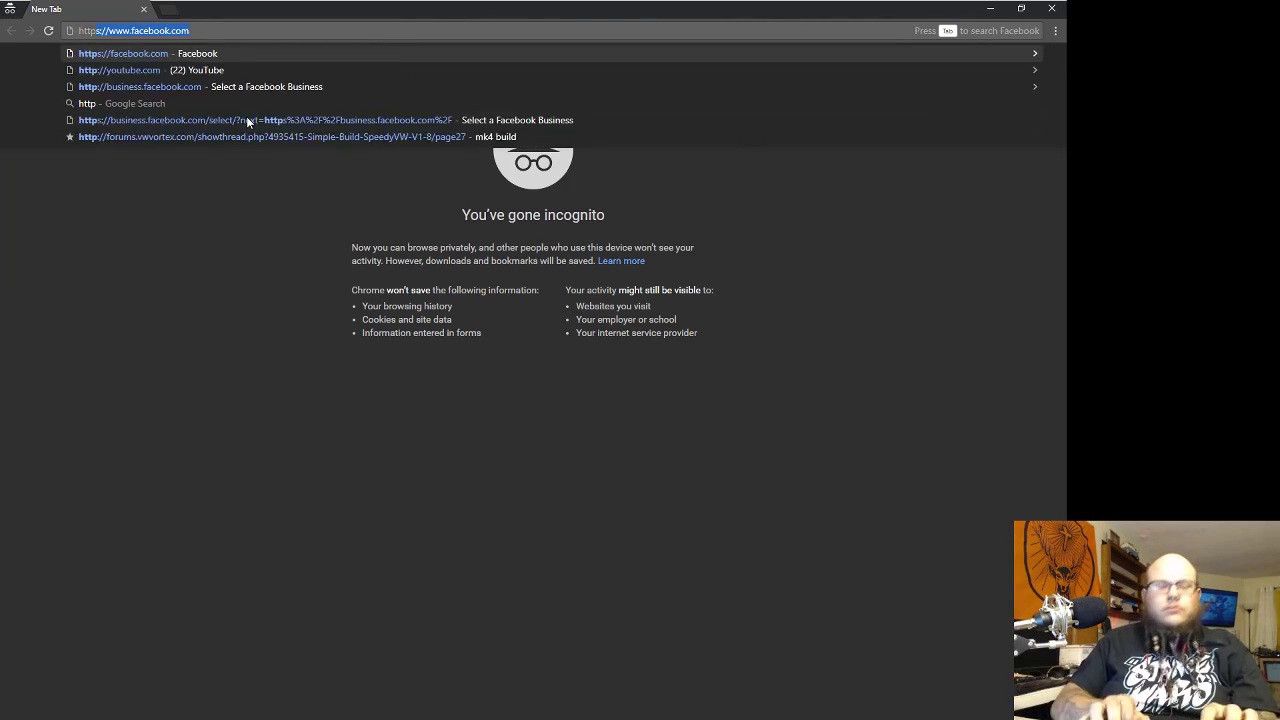
{"action": "type", "text": "rout"}
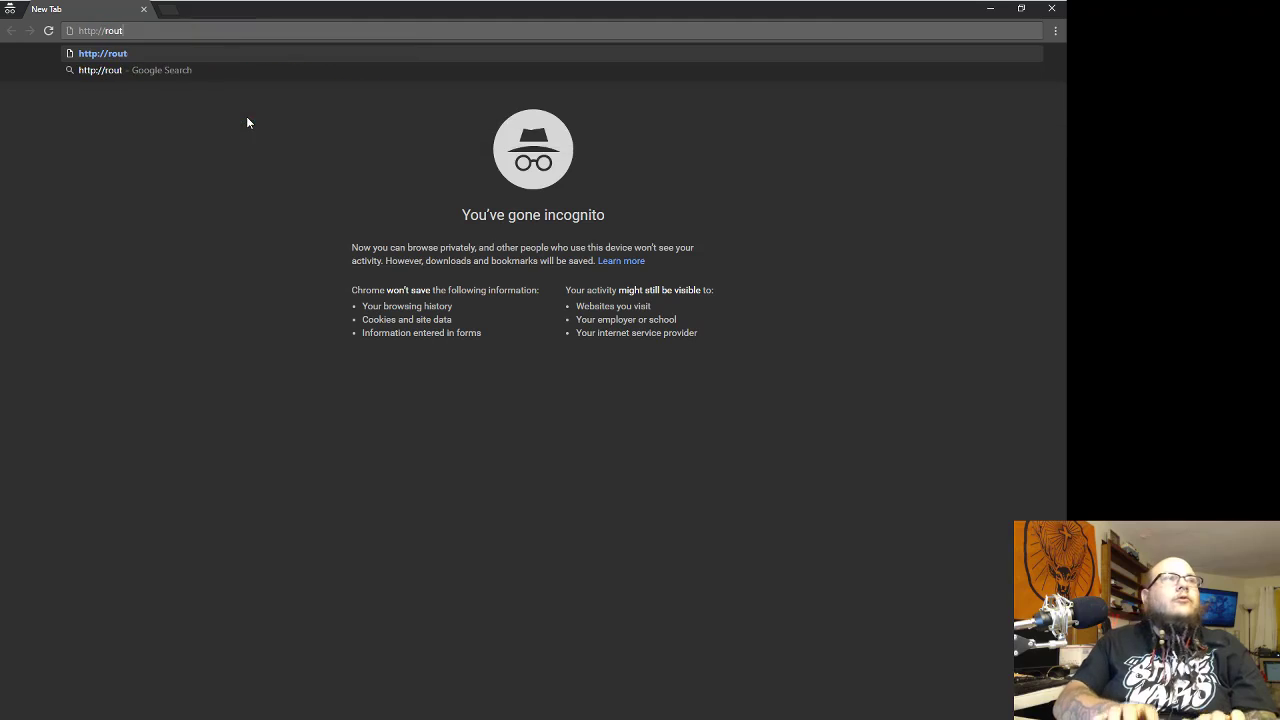
{"action": "type", "text": "e.steel"}
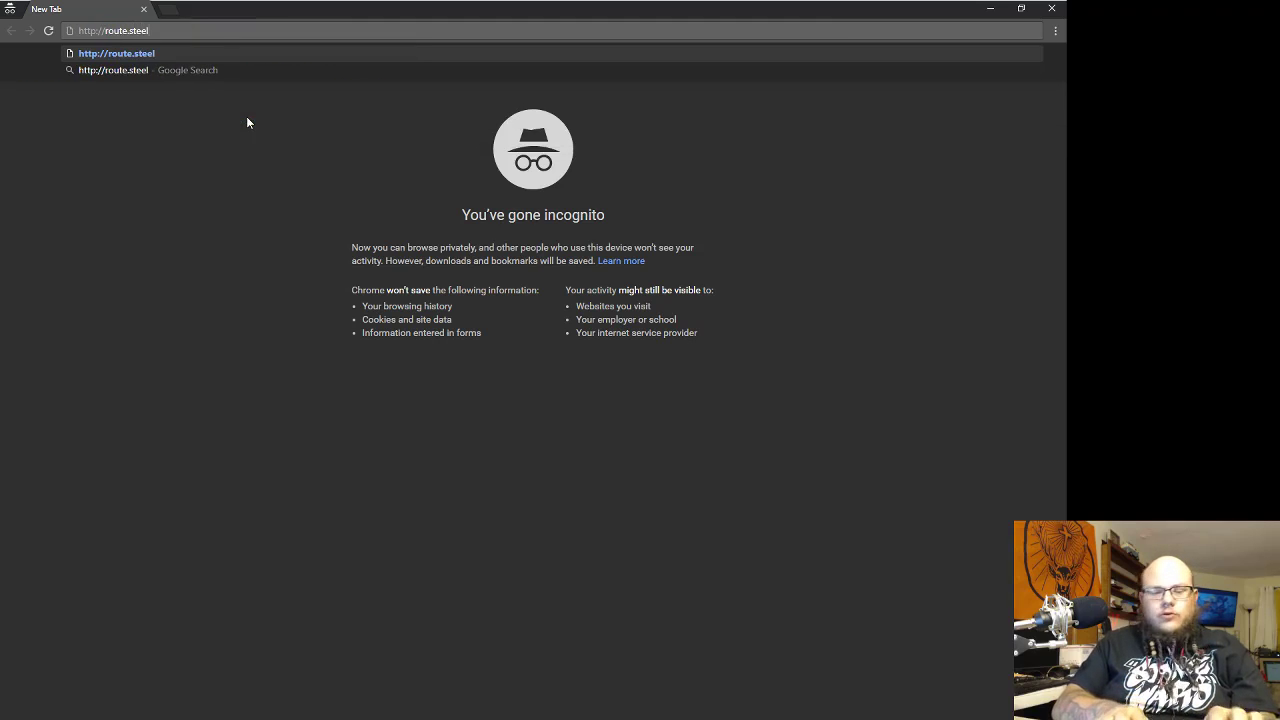
{"action": "type", "text": "rootsdecor.com"}
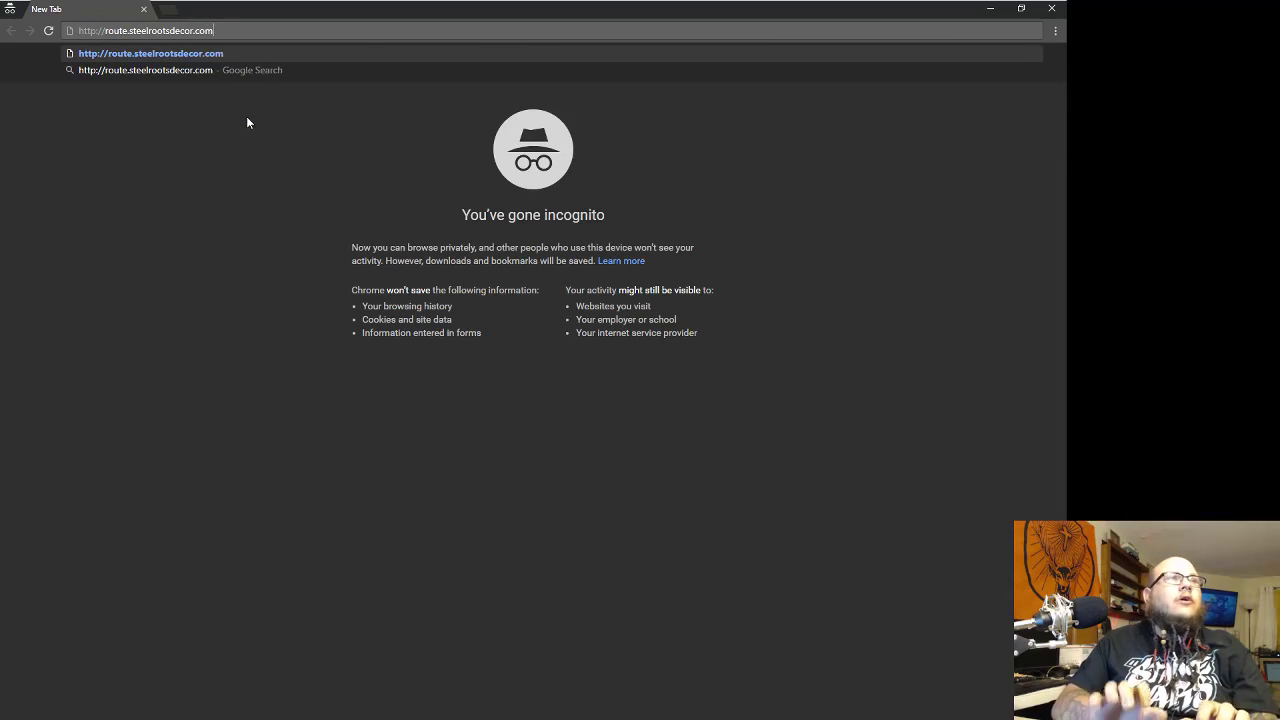
{"action": "key", "text": "Return"}
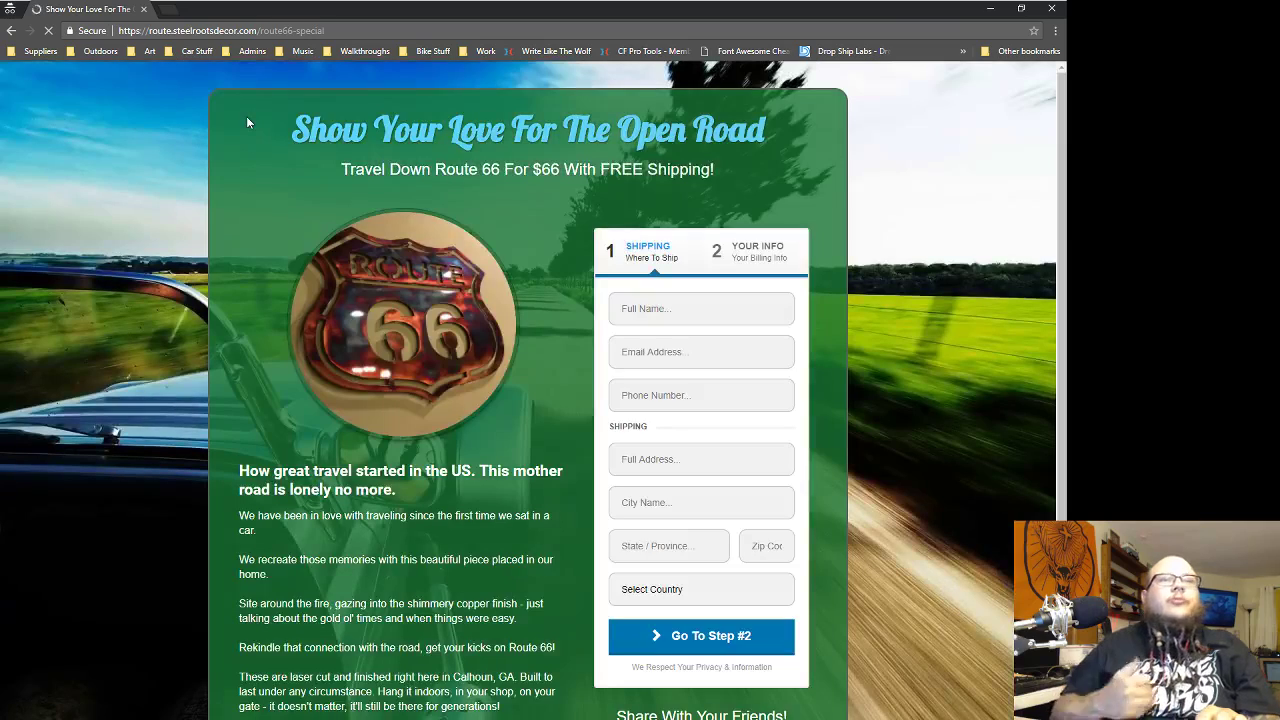
{"action": "scroll", "coordinate": [420, 250], "scroll_direction": "down", "scroll_amount": 2}
{"action": "scroll", "coordinate": [515, 305], "scroll_direction": "up", "scroll_amount": 2}
- Fill the customer's full name, e-mail and phone from saved autofill suggestions
{"action": "left_click", "coordinate": [672, 308]}
{"action": "type", "text": "Big"}
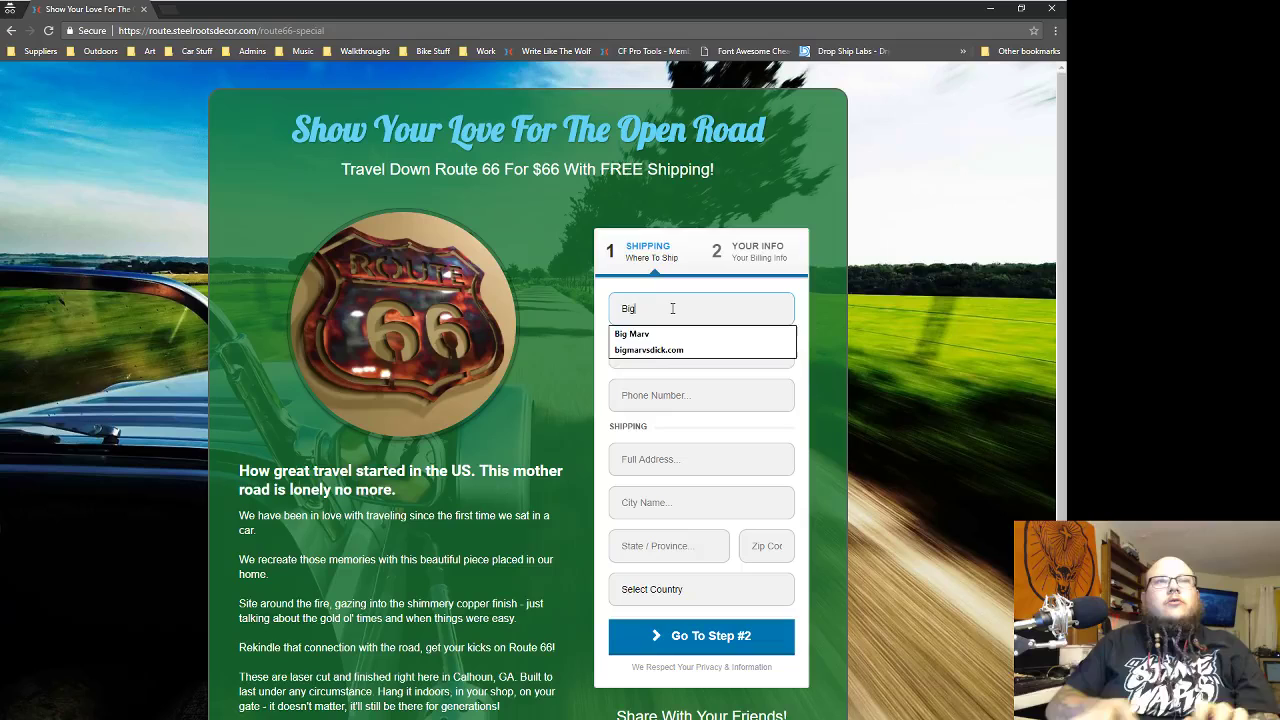
{"action": "key", "text": "Down"}
{"action": "key", "text": "Tab"}
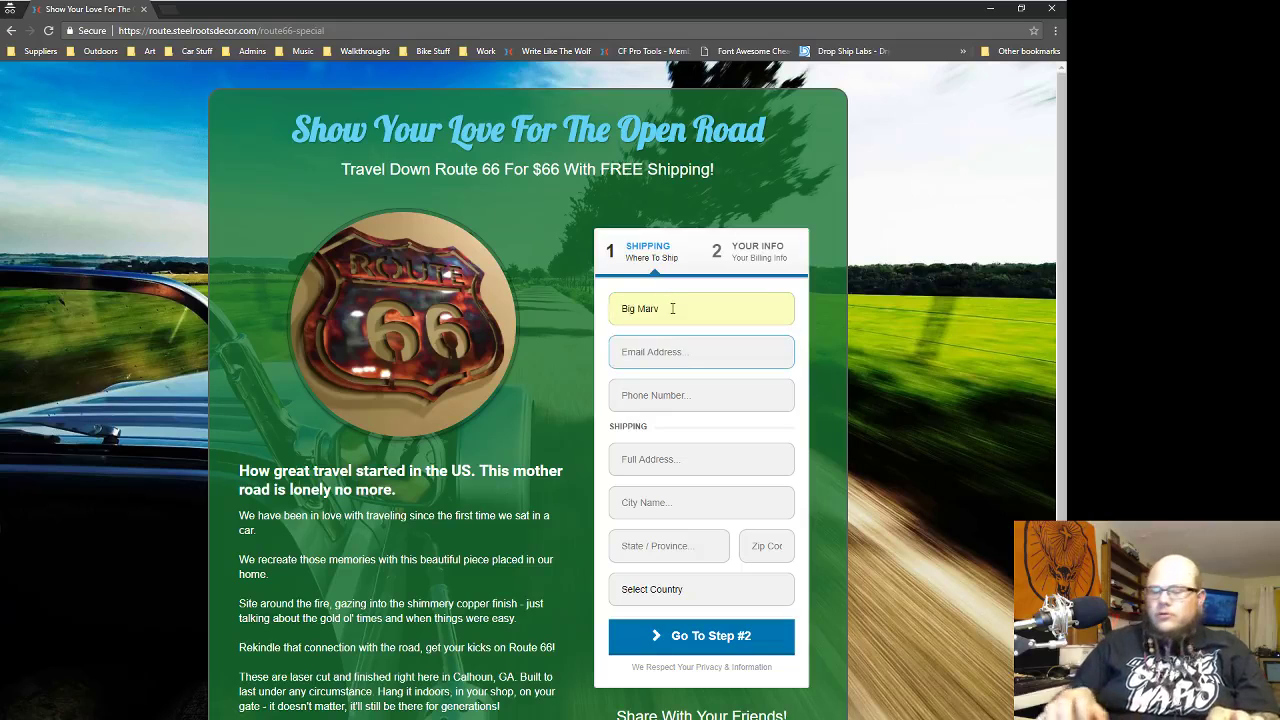
{"action": "type", "text": "big"}
{"action": "key", "text": "Down"}
{"action": "key", "text": "Tab"}
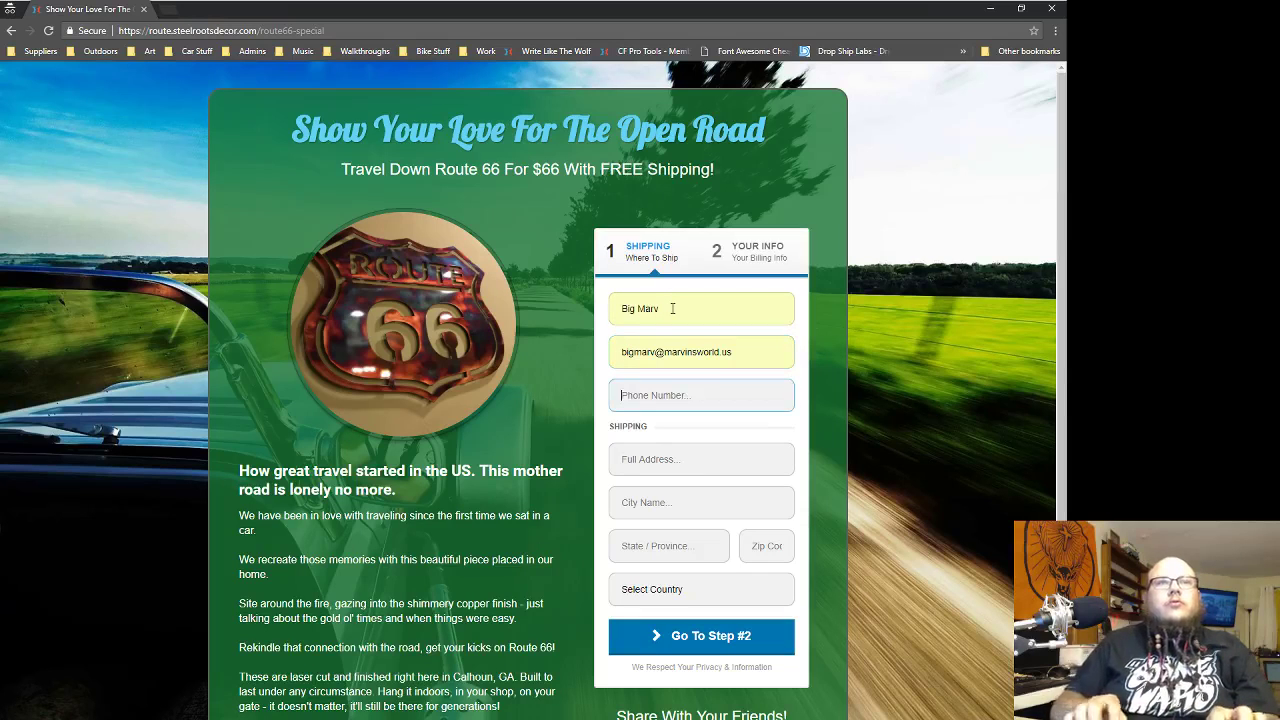
{"action": "type", "text": "253"}
{"action": "key", "text": "Down"}
{"action": "key", "text": "Tab"}
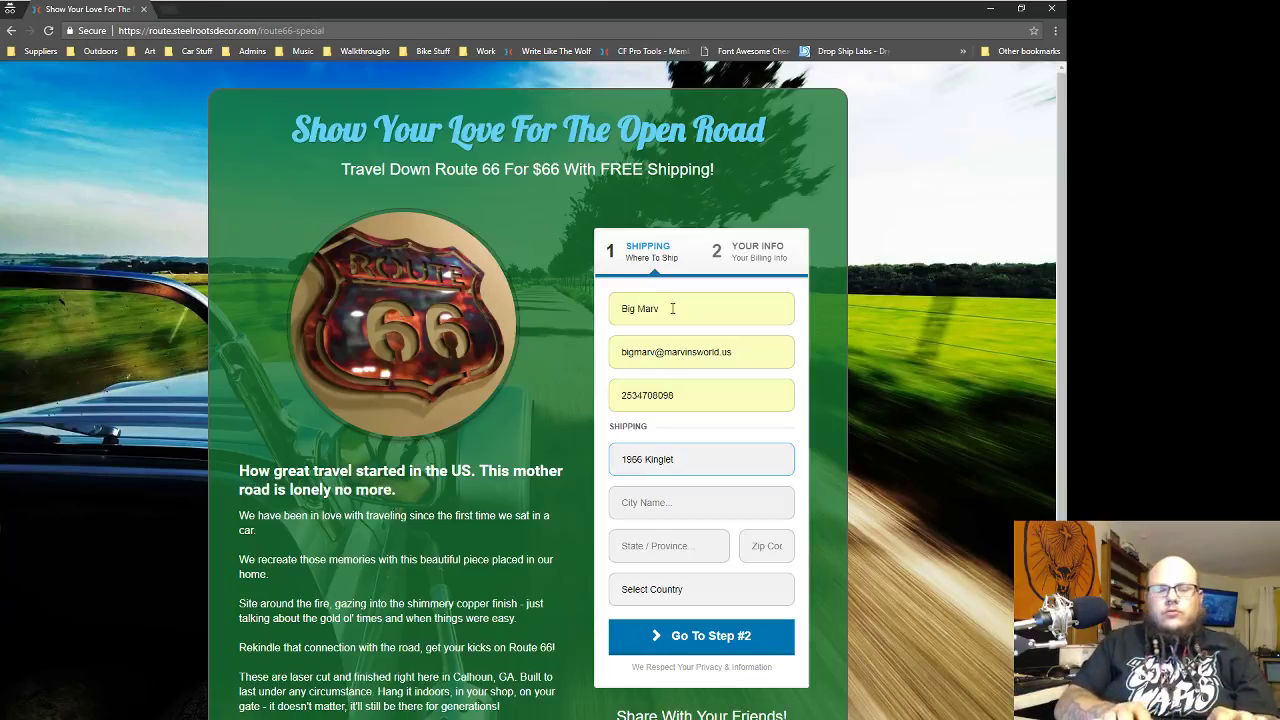
- Enter the street address, city, state and ZIP, choose United States, and continue to billing
{"action": "key", "text": "Tab"}
{"action": "type", "text": "Ke"}
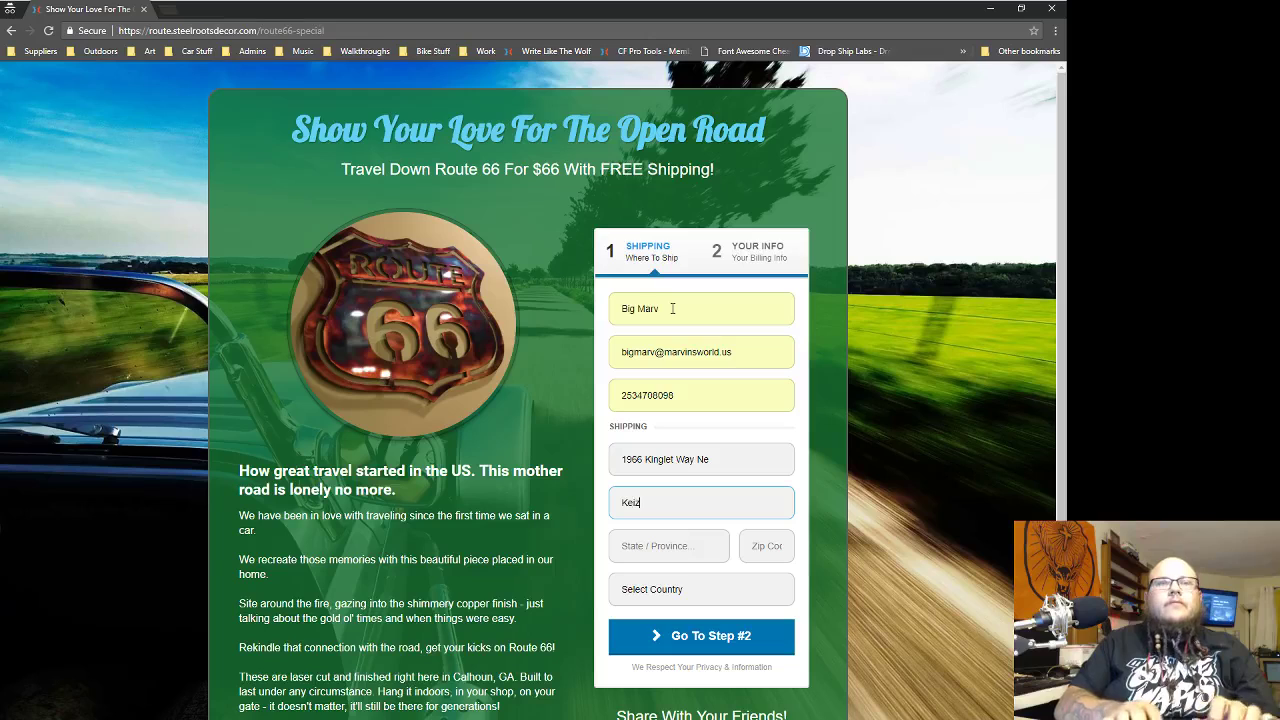
{"action": "key", "text": "Tab"}
{"action": "type", "text": "OR"}
{"action": "key", "text": "Tab"}
{"action": "type", "text": "97"}
{"action": "key", "text": "Tab"}
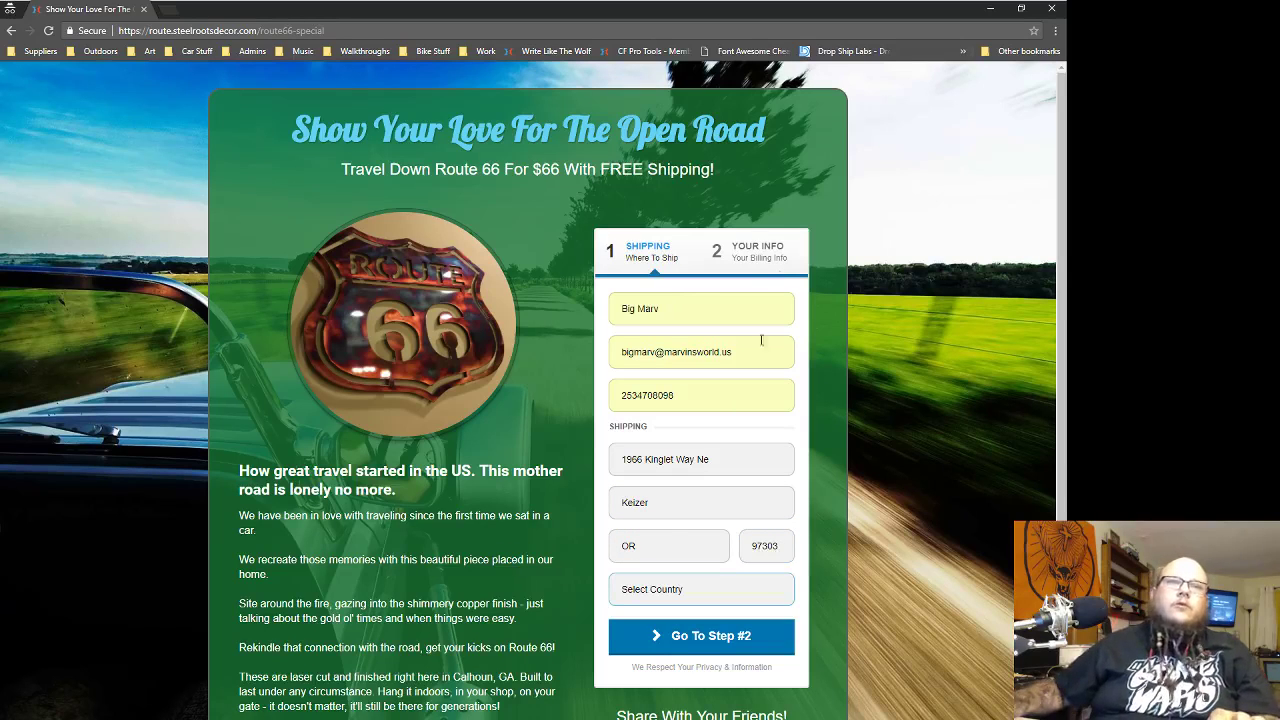
{"action": "left_click", "coordinate": [652, 611]}
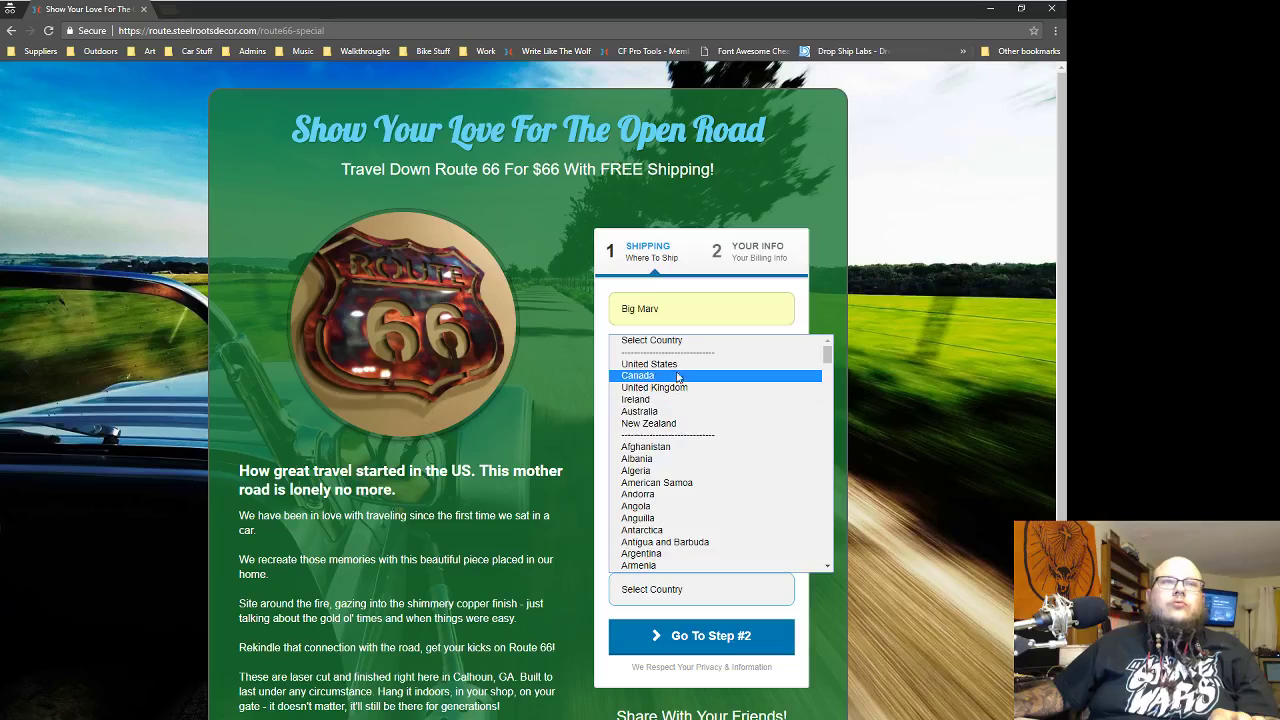
{"action": "left_click", "coordinate": [670, 357]}
{"action": "left_click", "coordinate": [660, 643]}
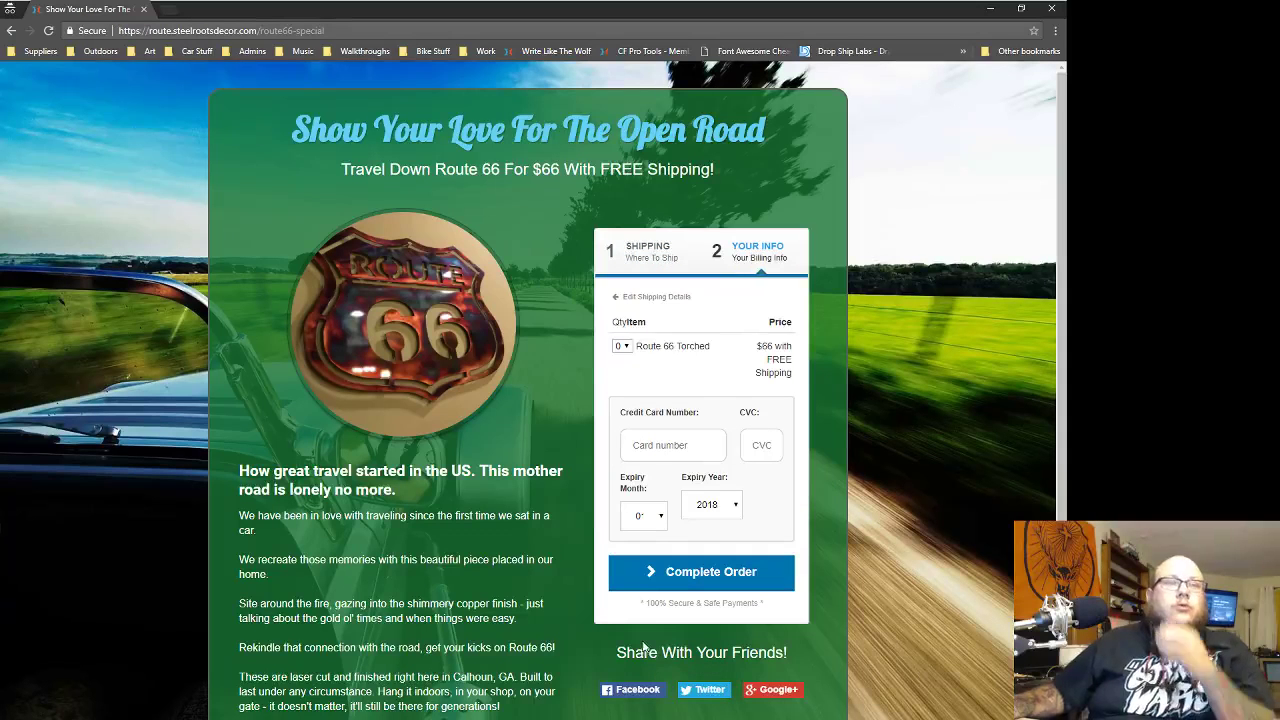
- Change Route 66 Torched quantity to 5, then 2, confirming the $132.00 total
{"action": "left_click", "coordinate": [622, 346]}
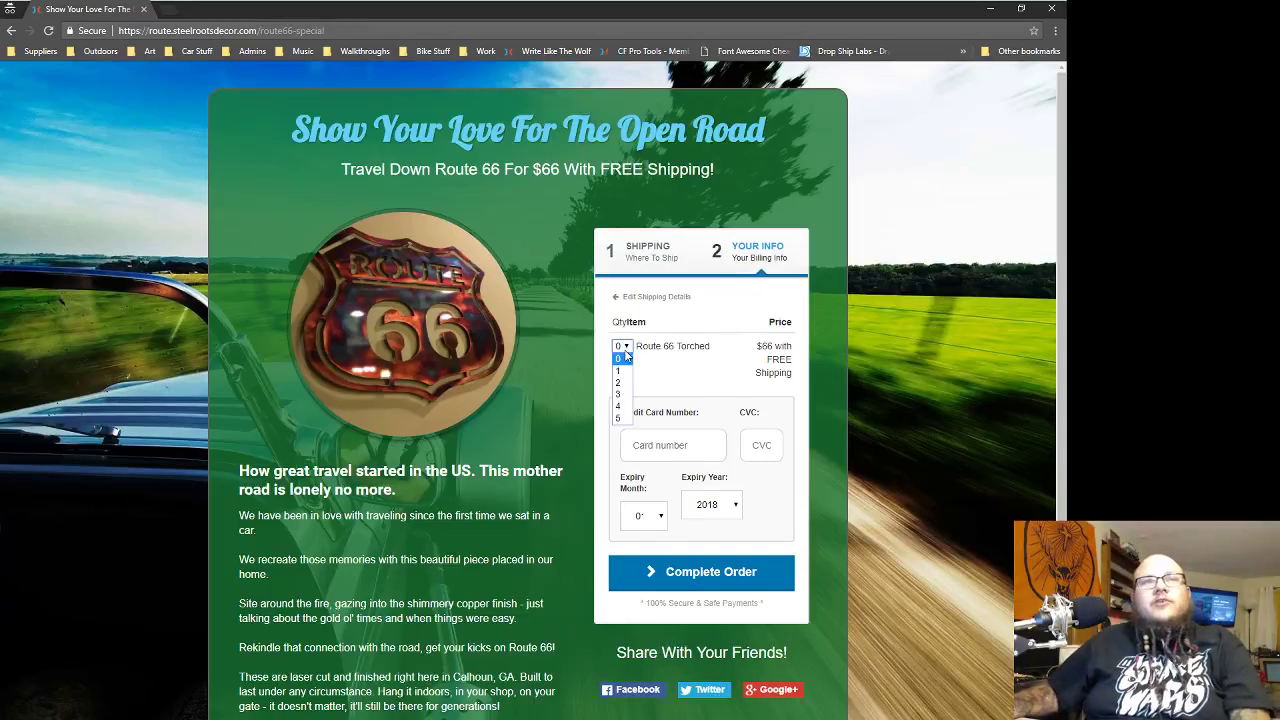
{"action": "left_click", "coordinate": [622, 418]}
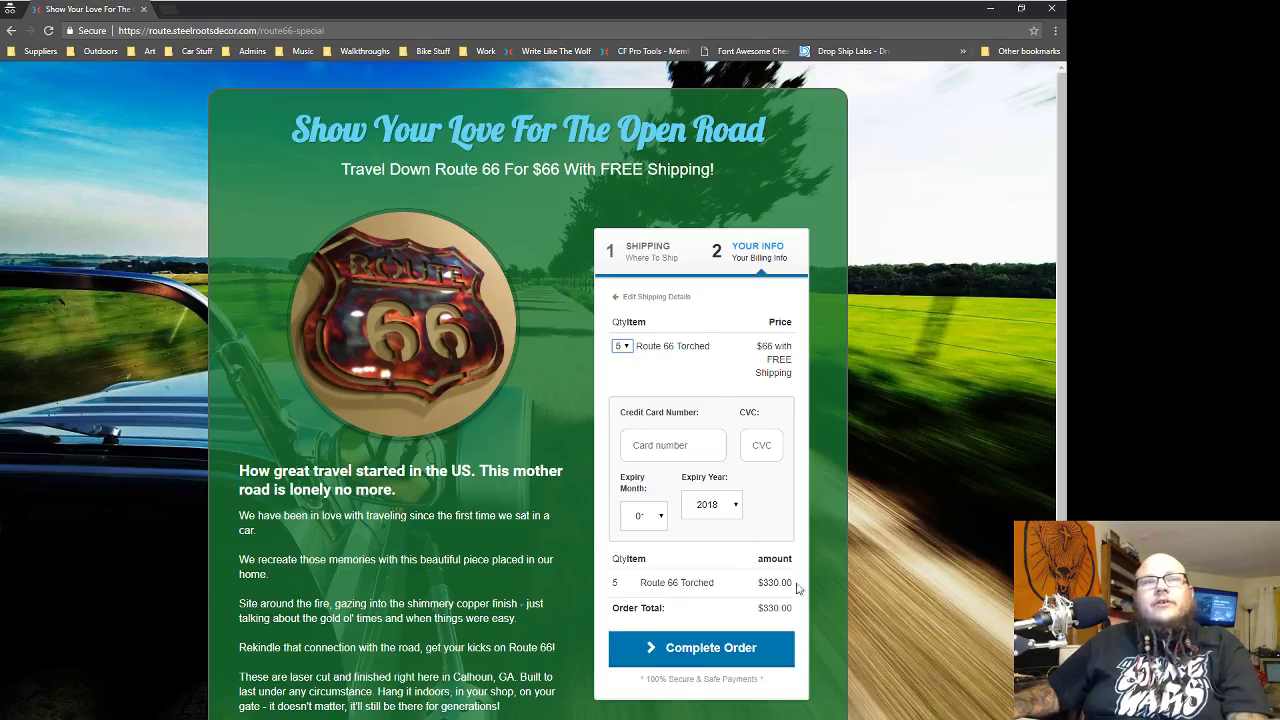
{"action": "left_click", "coordinate": [622, 346]}
{"action": "left_click", "coordinate": [620, 383]}
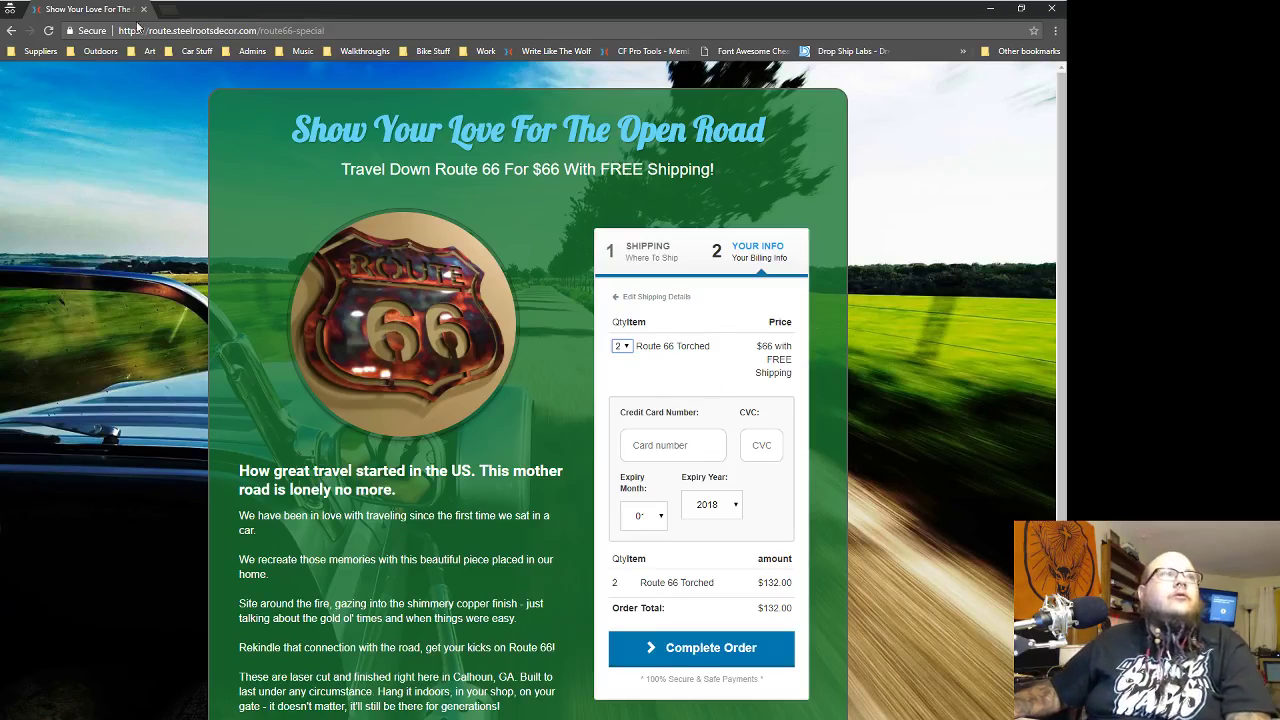
{"action": "left_click", "coordinate": [225, 31]}
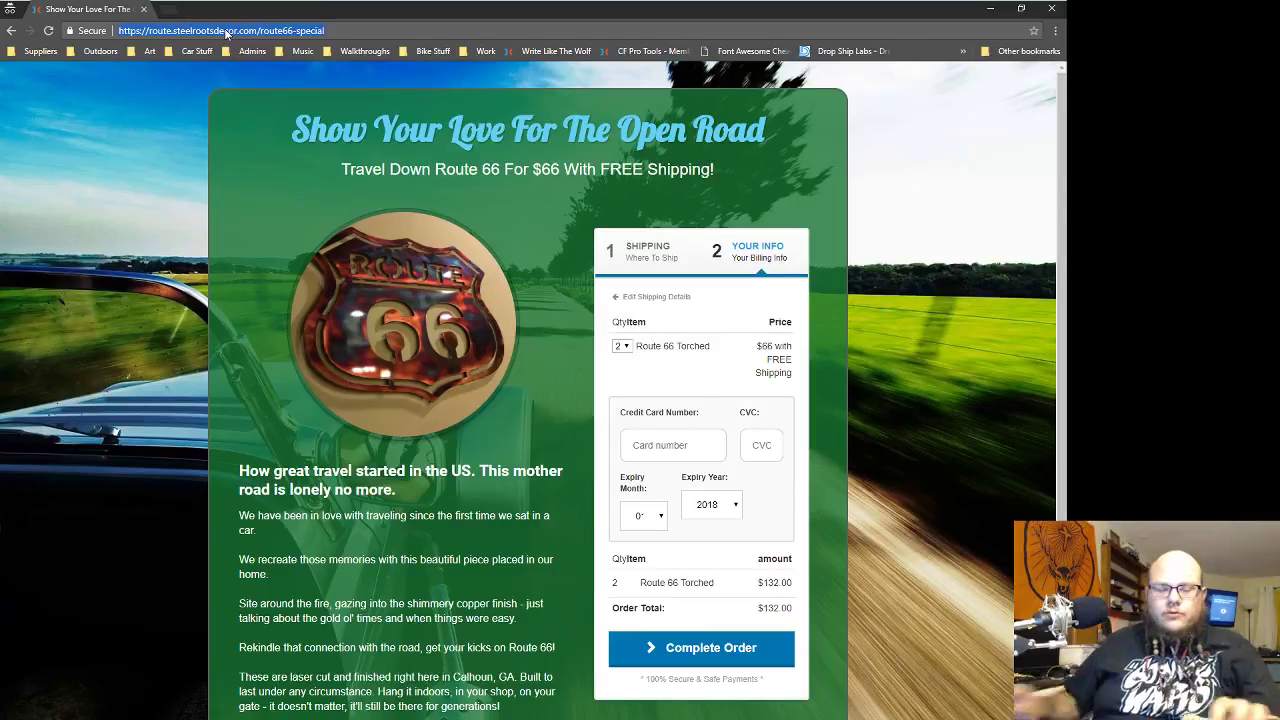
- Load moonlove.steelrootsdecor.com and fill the customer's name, e-mail and phone from autofill
{"action": "type", "text": "moonlove.steelrootsdecor.com"}
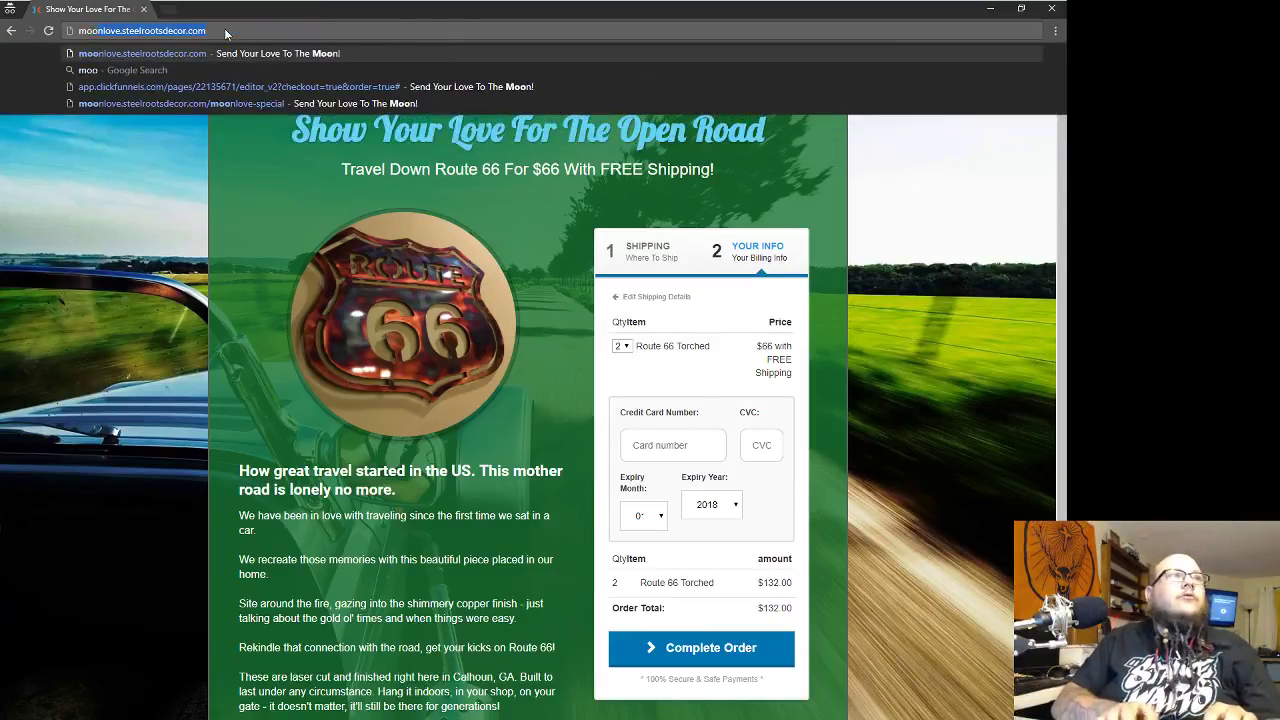
{"action": "key", "text": "Return"}
{"action": "left_click", "coordinate": [709, 310]}
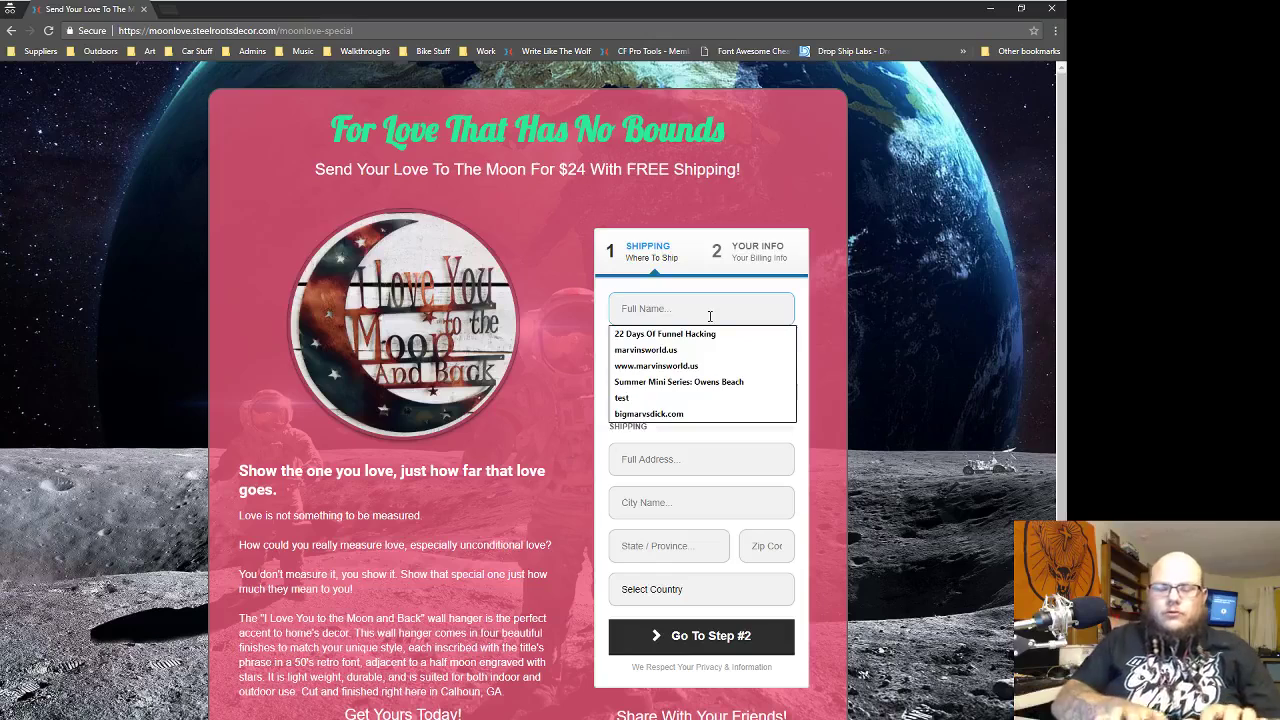
{"action": "key", "text": "Down"}
{"action": "key", "text": "Tab"}
{"action": "key", "text": "Down"}
{"action": "key", "text": "Tab"}
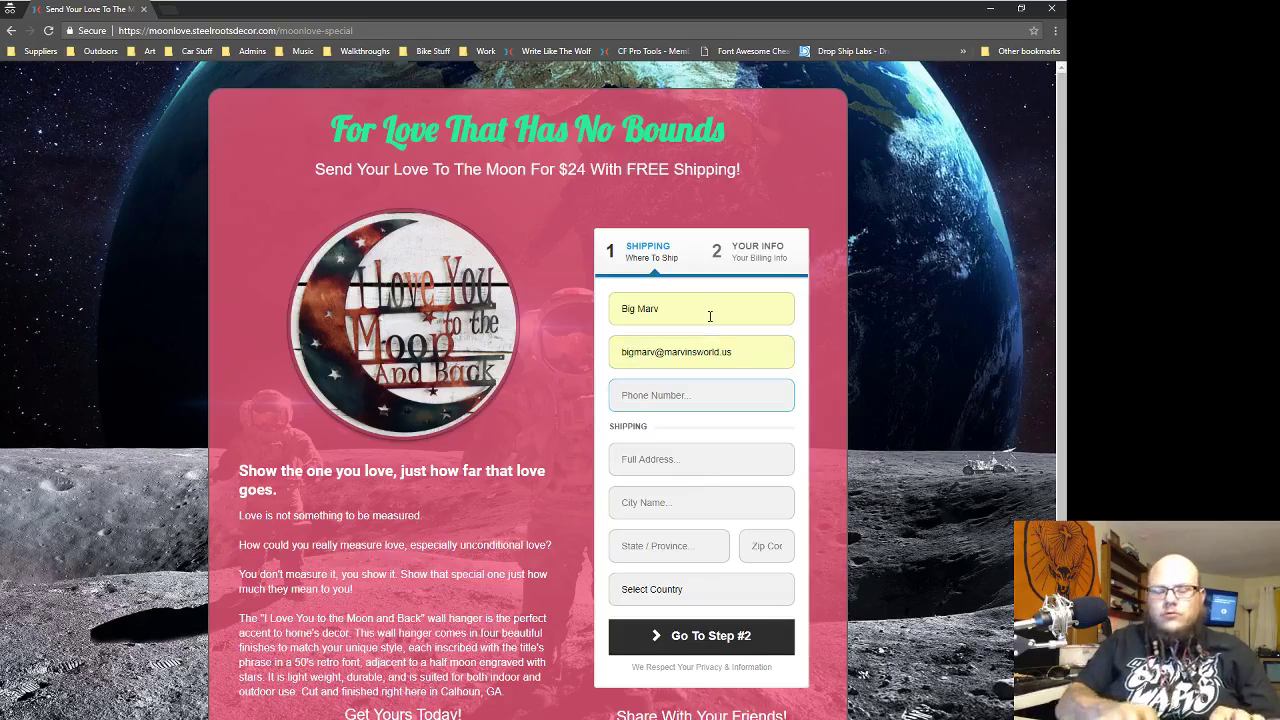
{"action": "key", "text": "Down"}
{"action": "key", "text": "Tab"}
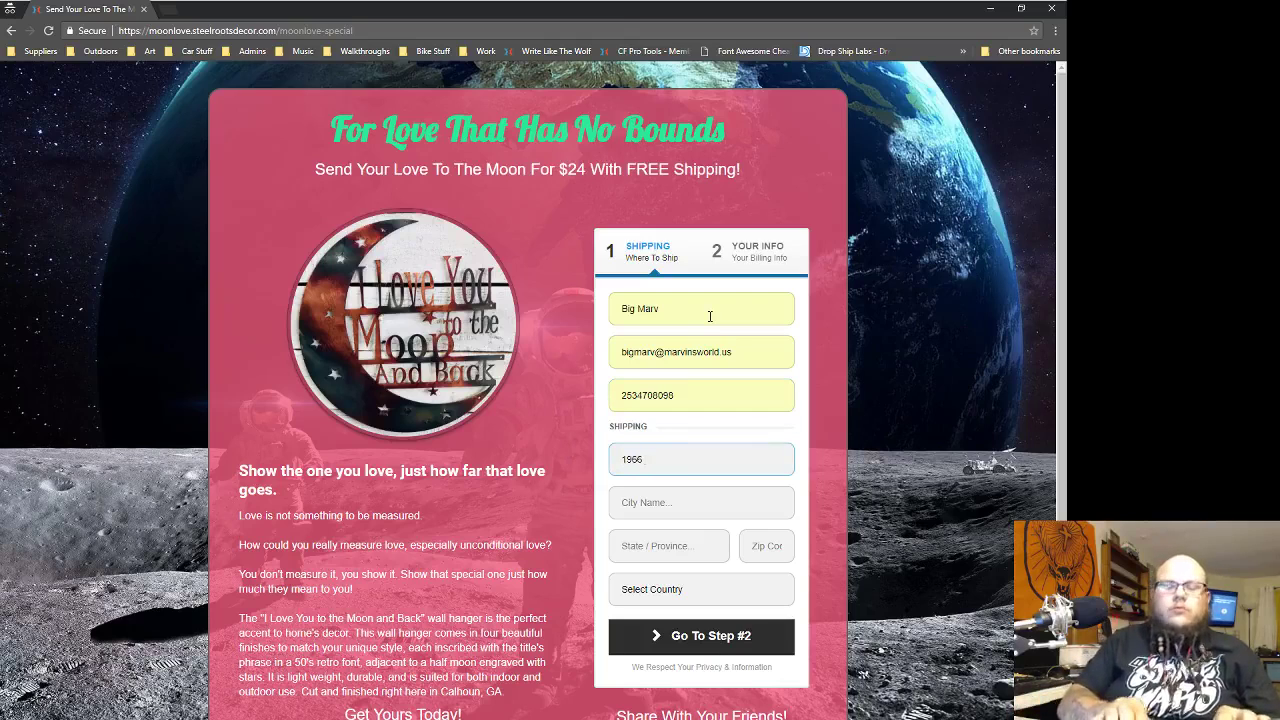
- Enter street address, city, state and ZIP, choose United States, and correct the street name
{"action": "key", "text": "Tab"}
{"action": "type", "text": "kel"}
{"action": "type", "text": "zer"}
{"action": "key", "text": "Tab"}
{"action": "type", "text": "or"}
{"action": "key", "text": "Tab"}
{"action": "type", "text": "97"}
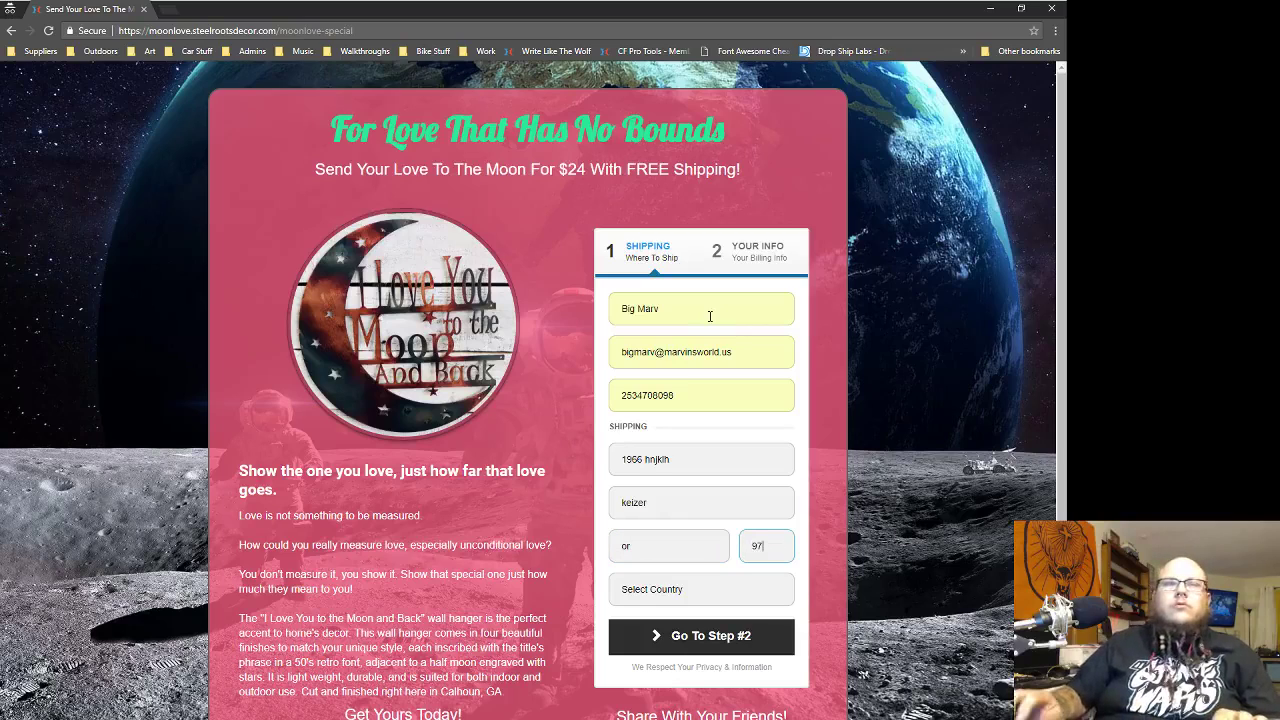
{"action": "key", "text": "Tab"}
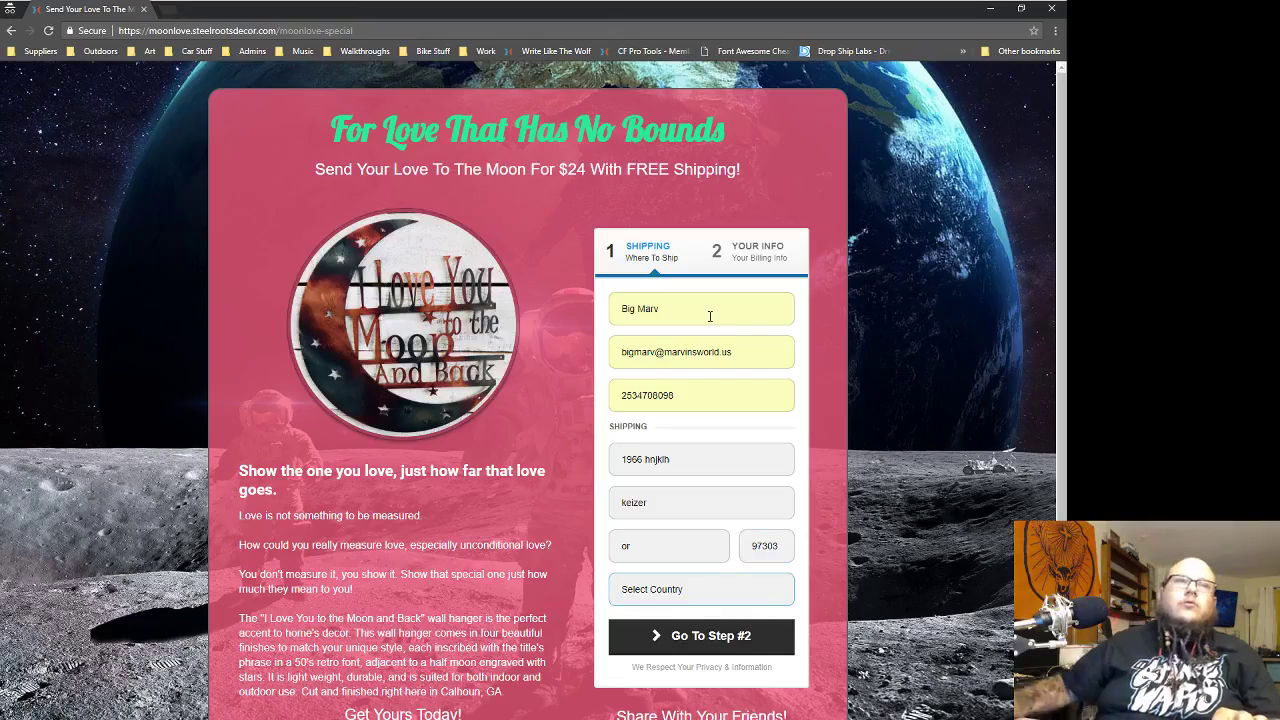
{"action": "left_click", "coordinate": [664, 597]}
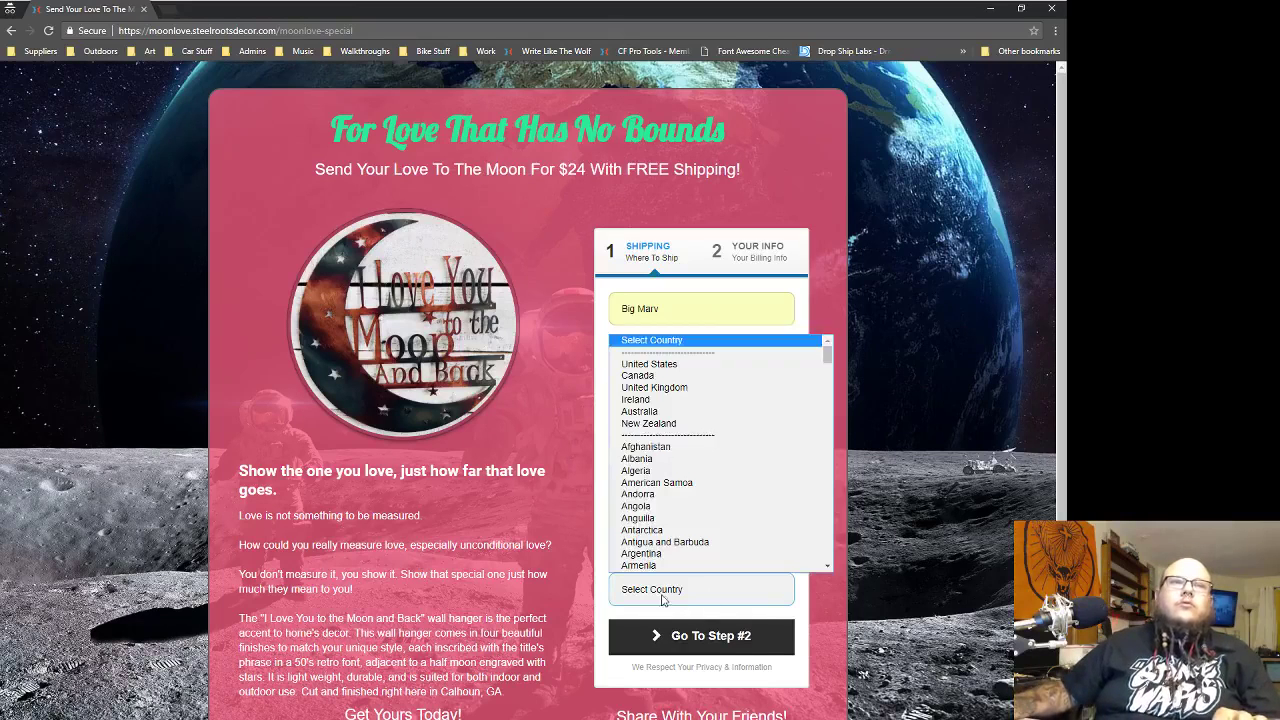
{"action": "left_click", "coordinate": [660, 364]}
{"action": "double_click", "coordinate": [647, 459]}
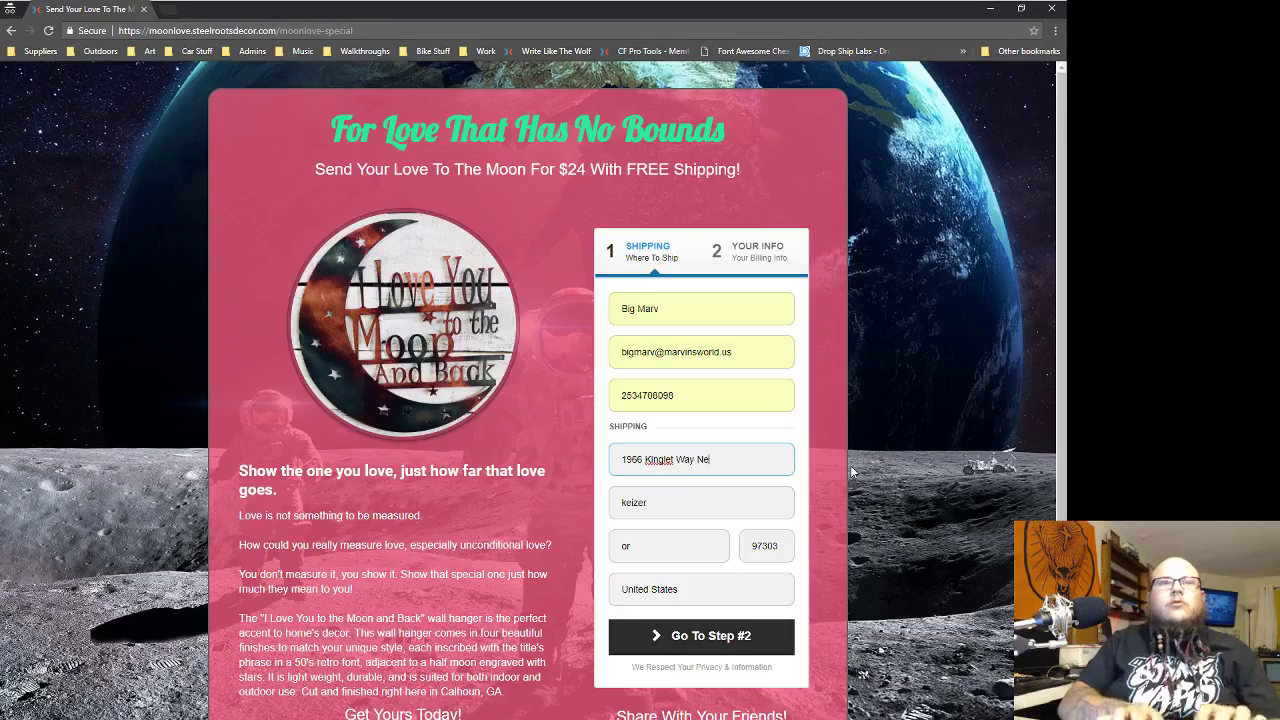
- Order 12" Polished ×1, Copper ×2, Torched Copper ×5, Natural ×1, confirm $216.00, and close the page
{"action": "left_click", "coordinate": [700, 636]}
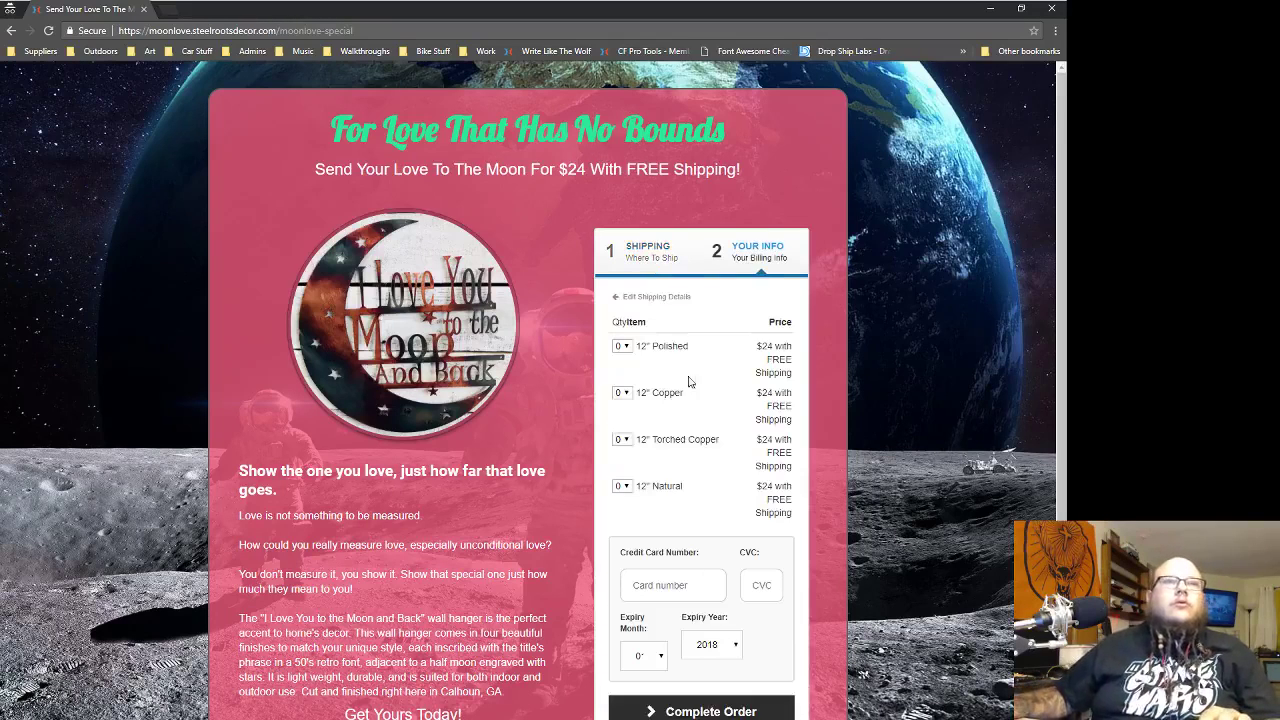
{"action": "left_click", "coordinate": [627, 349]}
{"action": "left_click", "coordinate": [627, 371]}
{"action": "left_click", "coordinate": [622, 395]}
{"action": "left_click", "coordinate": [619, 429]}
{"action": "left_click", "coordinate": [624, 440]}
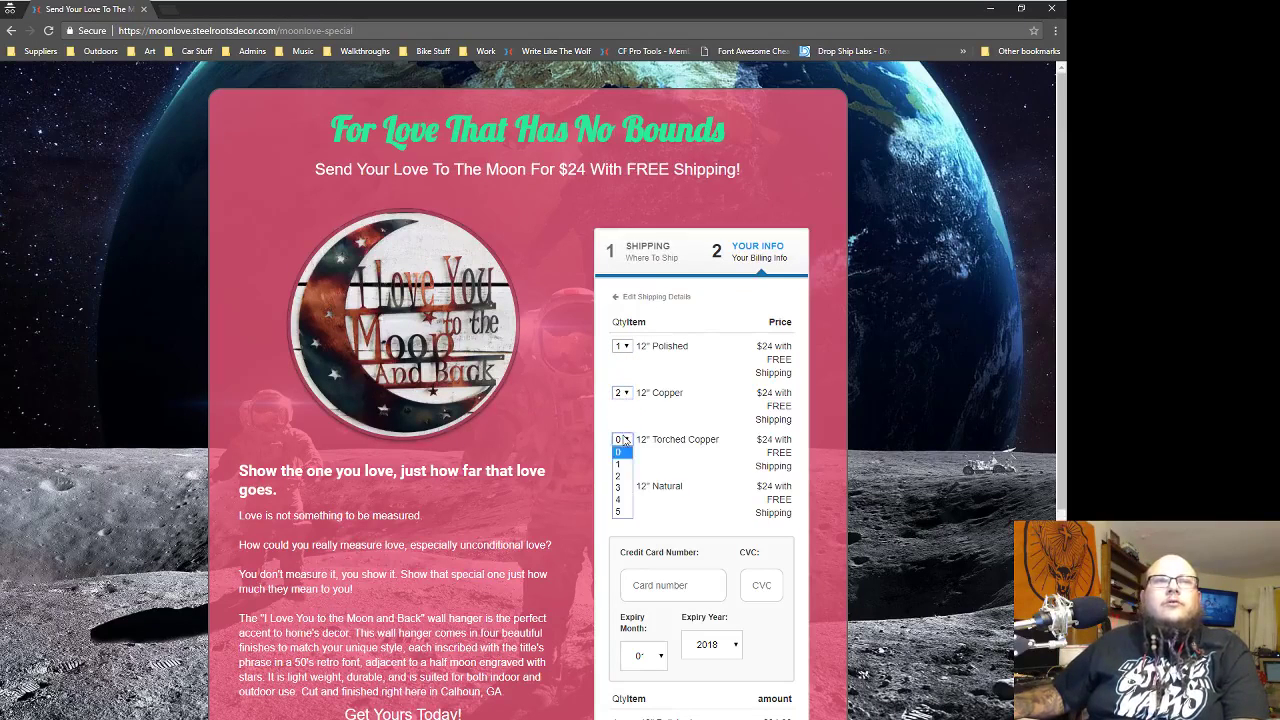
{"action": "left_click", "coordinate": [623, 511]}
{"action": "left_click", "coordinate": [622, 486]}
{"action": "left_click", "coordinate": [622, 511]}
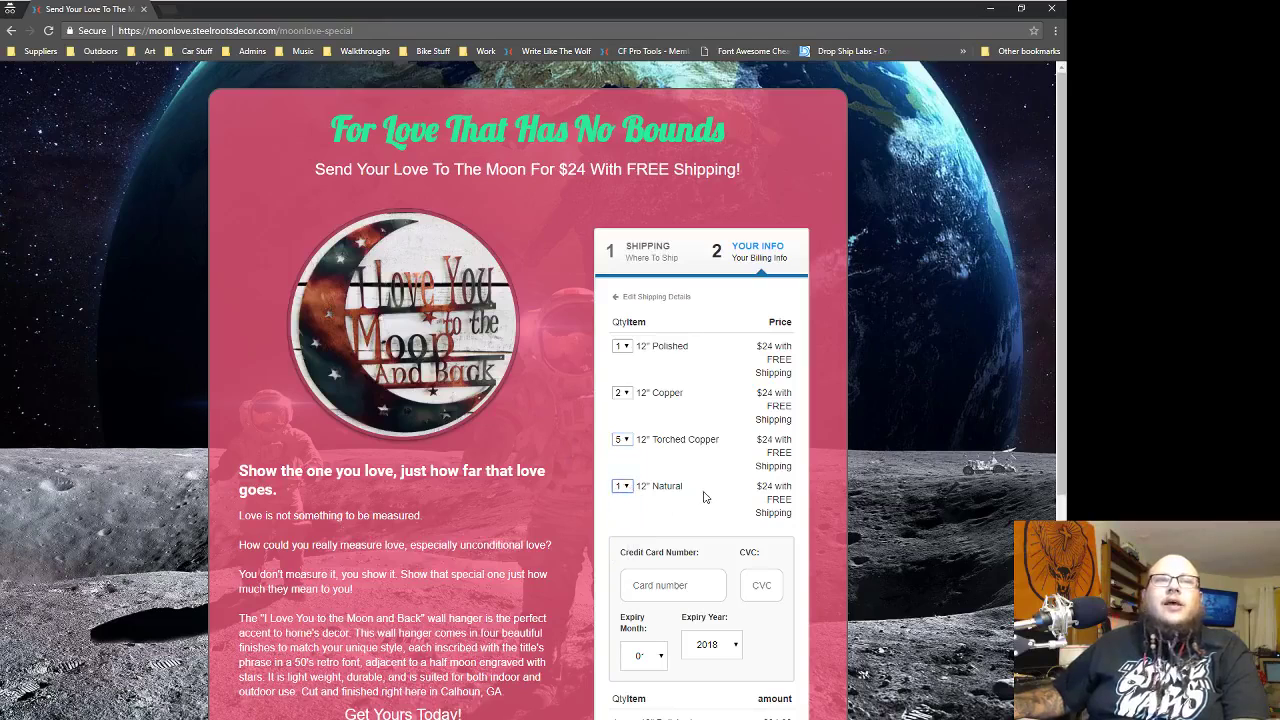
{"action": "scroll", "coordinate": [705, 500], "scroll_direction": "down", "scroll_amount": 2}
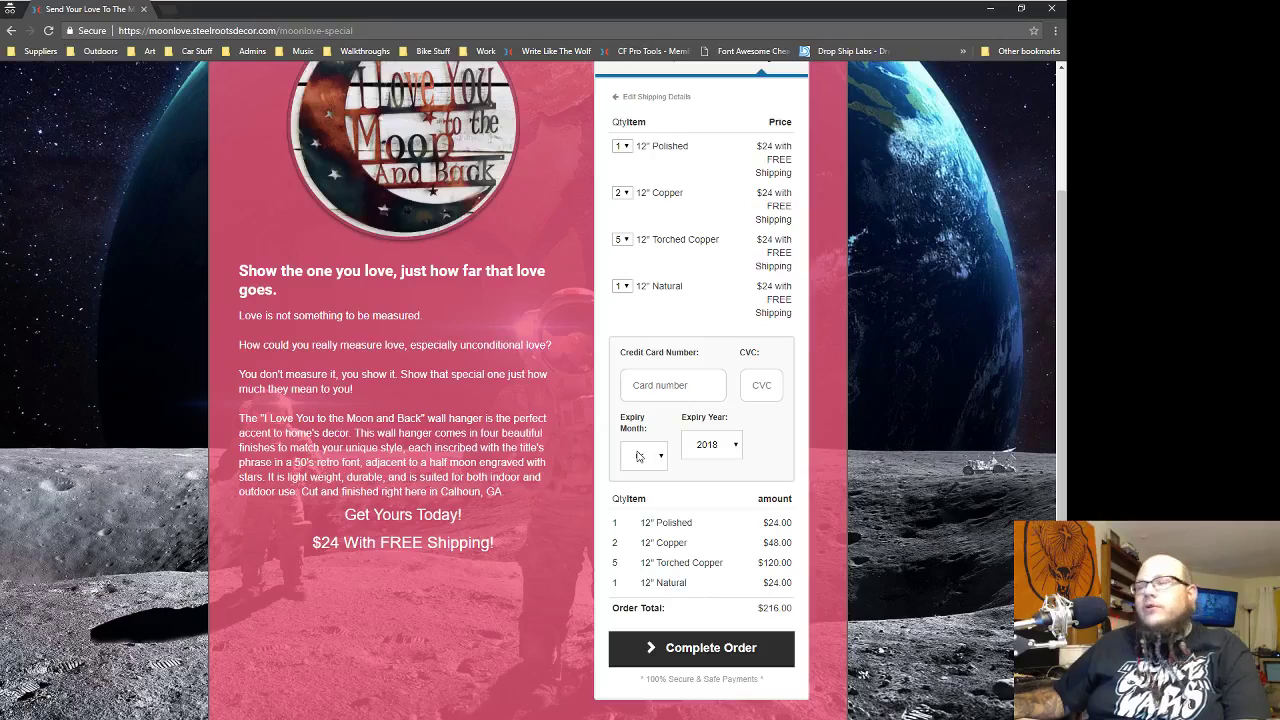
{"action": "scroll", "coordinate": [830, 467], "scroll_direction": "down", "scroll_amount": 1}
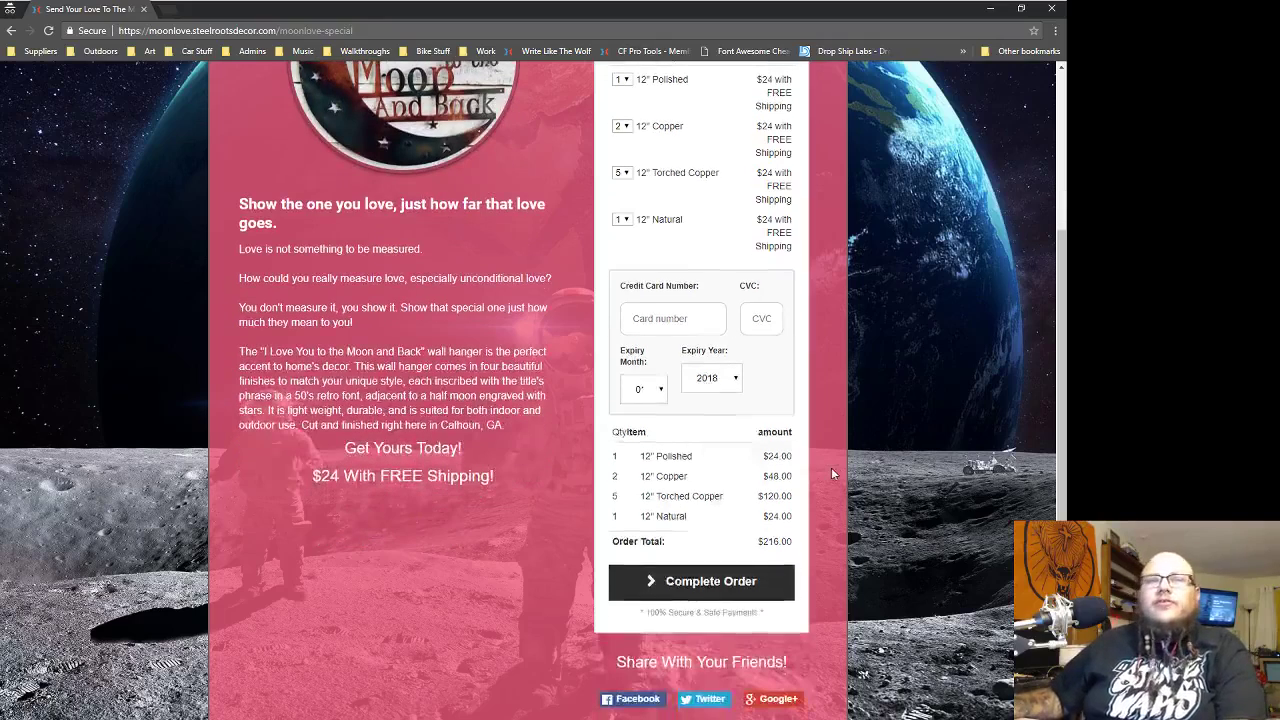
{"action": "scroll", "coordinate": [743, 486], "scroll_direction": "up", "scroll_amount": 3}
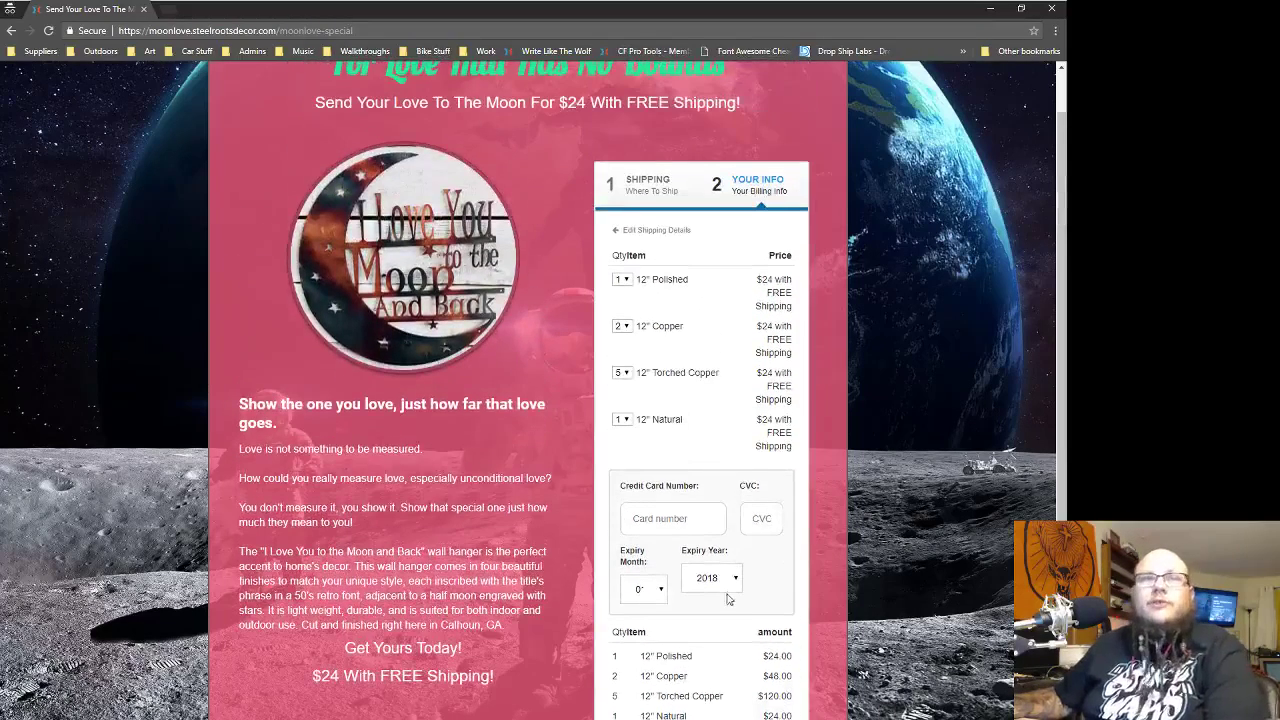
{"action": "scroll", "coordinate": [698, 526], "scroll_direction": "up", "scroll_amount": 1}
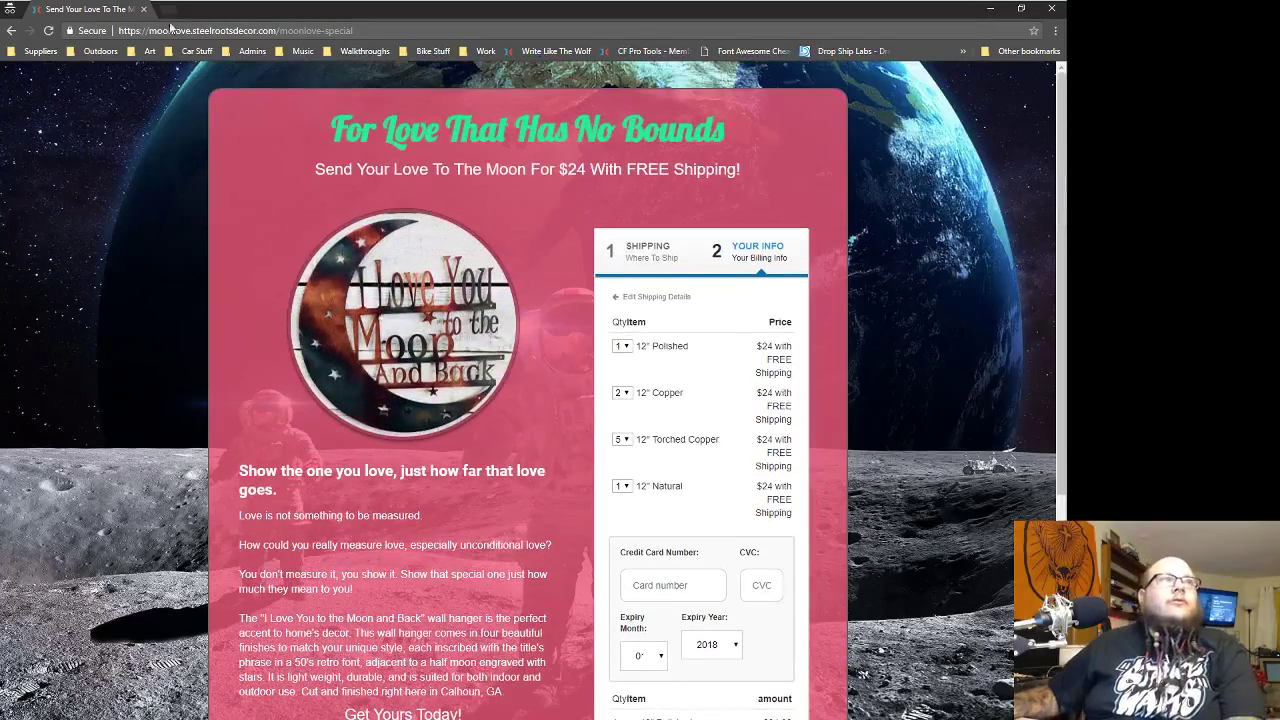
{"action": "left_click", "coordinate": [144, 9]}
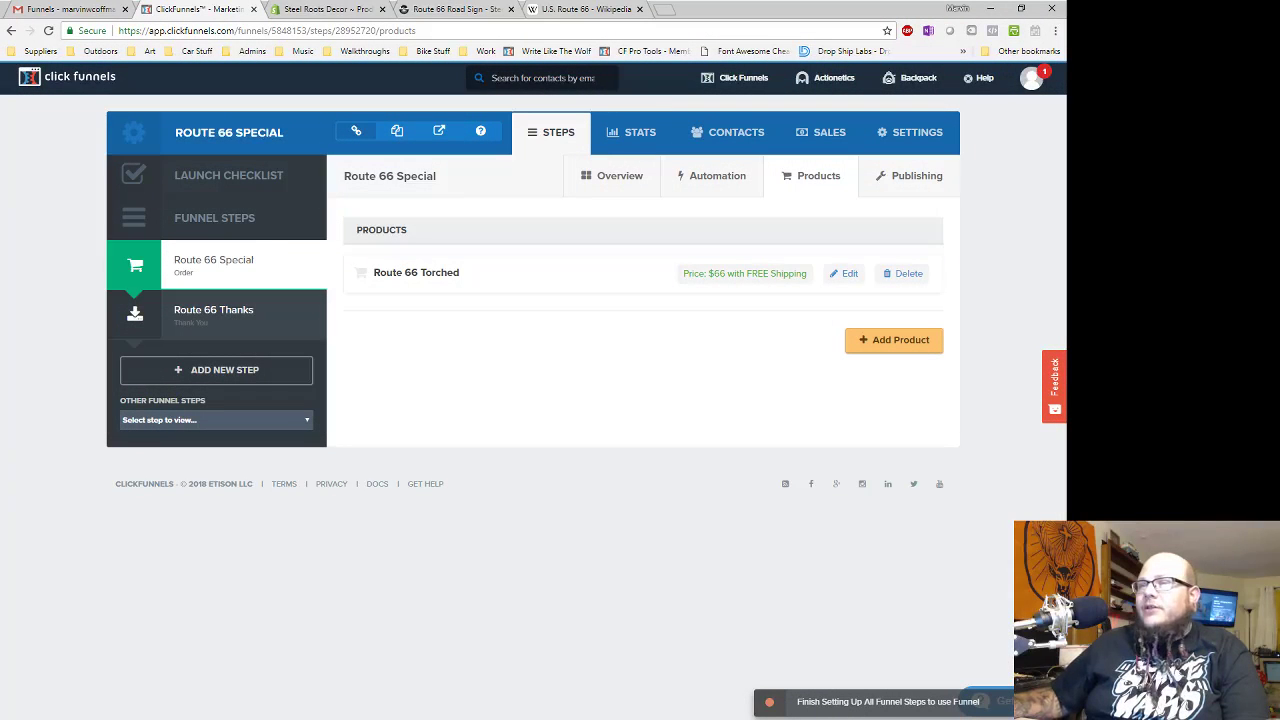
{"action": "left_click_drag", "start_coordinate": [1066, 62], "coordinate": [390, 198]}
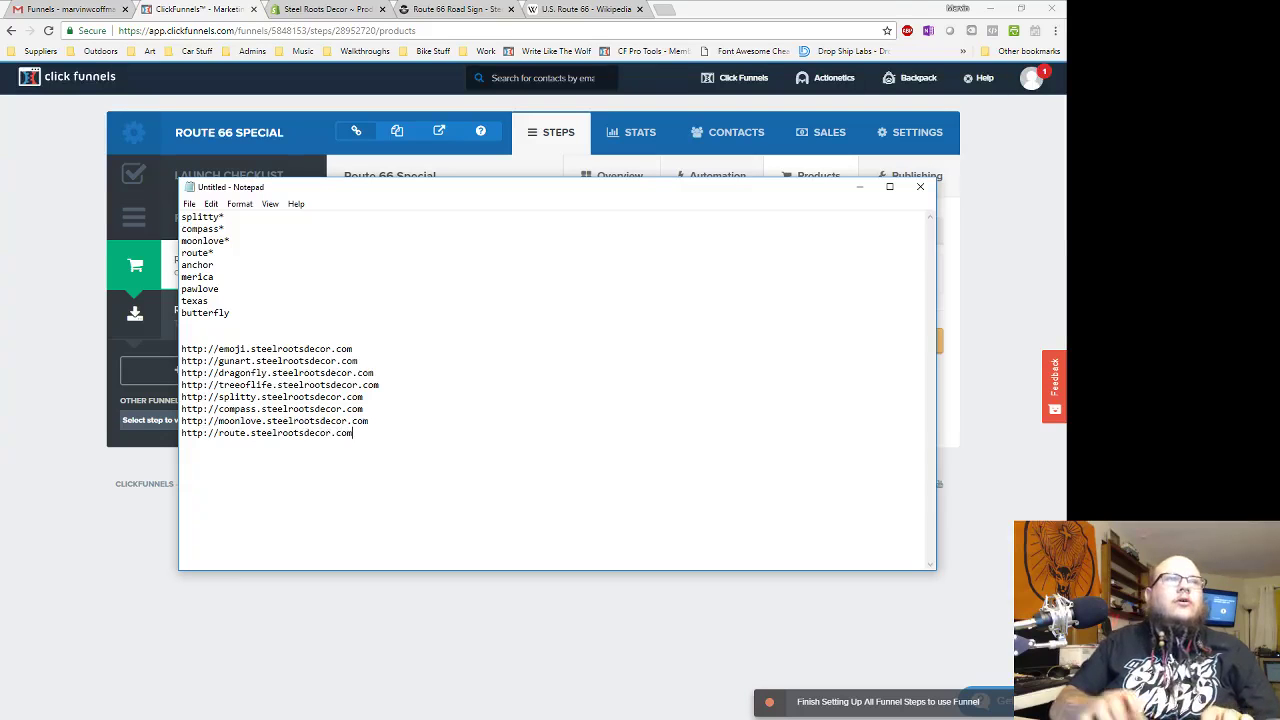
{"action": "right_click", "coordinate": [245, 718]}
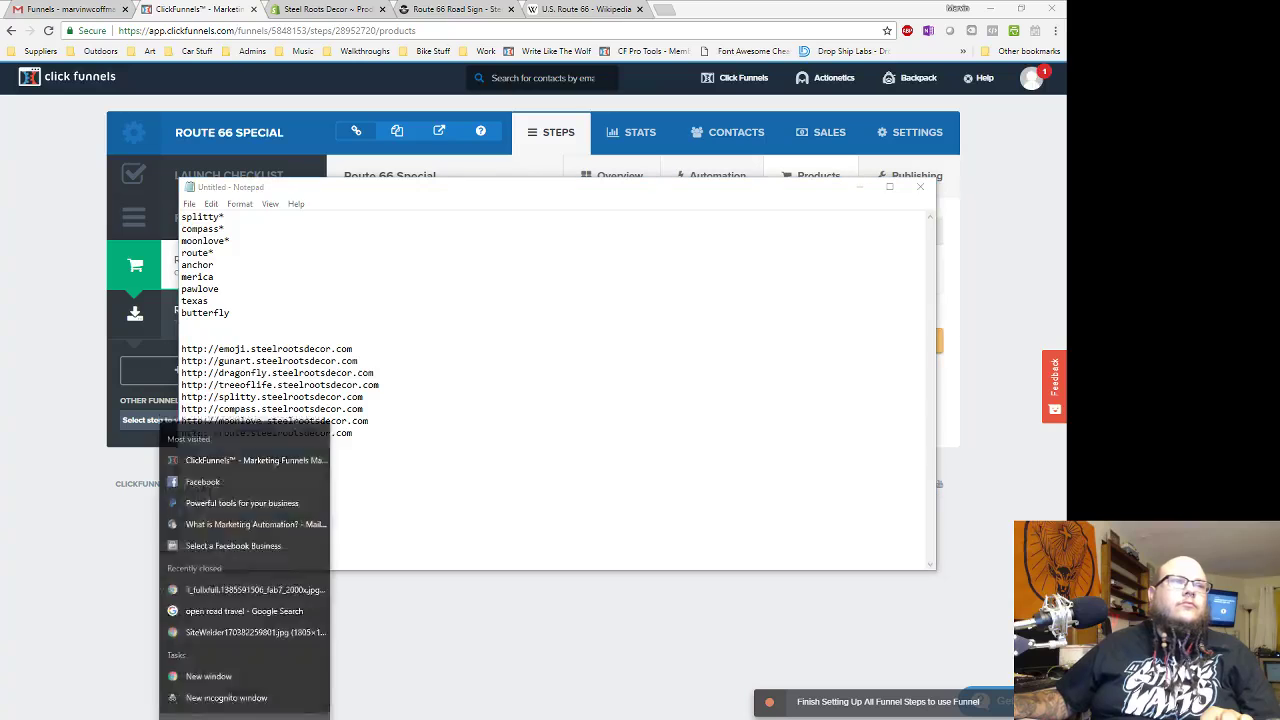
{"action": "left_click", "coordinate": [448, 671]}
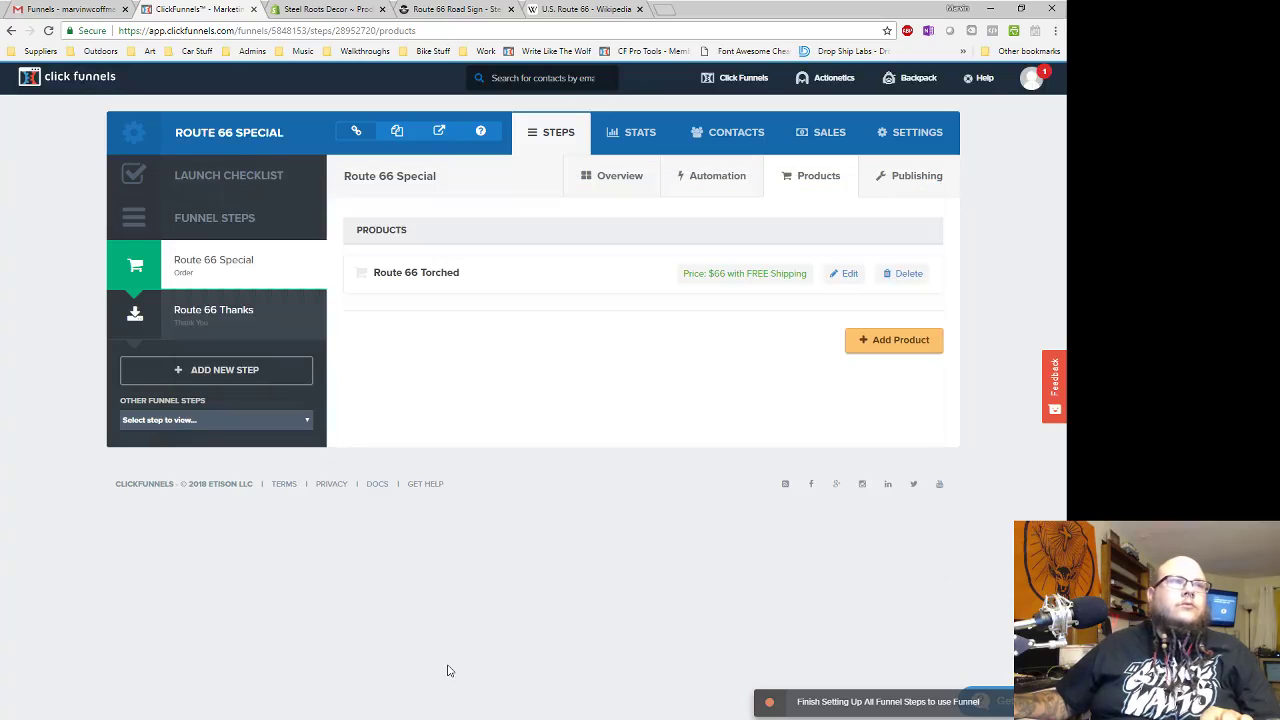